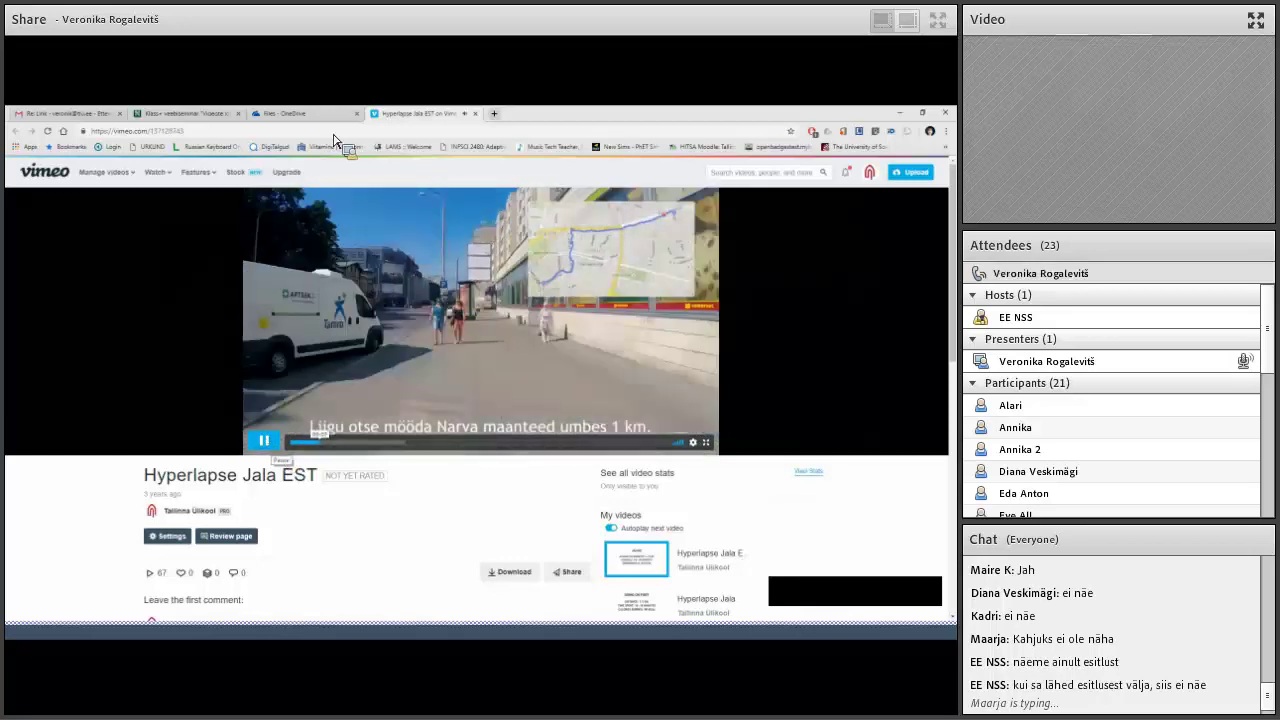
- Select the Vimeo video page's web address in the address bar
click(288, 130)
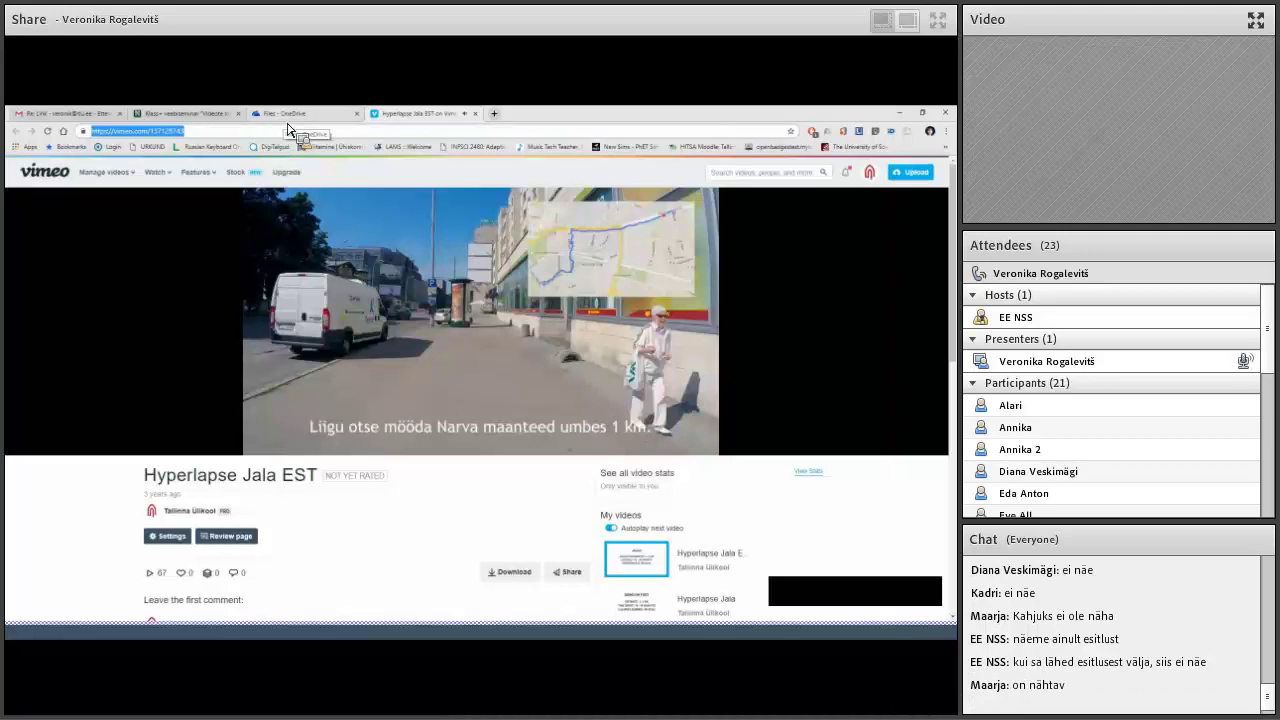
- Search Google for 'screencastomatic' and open the Screencast-O-Matic: Screen Recorder & Video Editor result
text(scree)
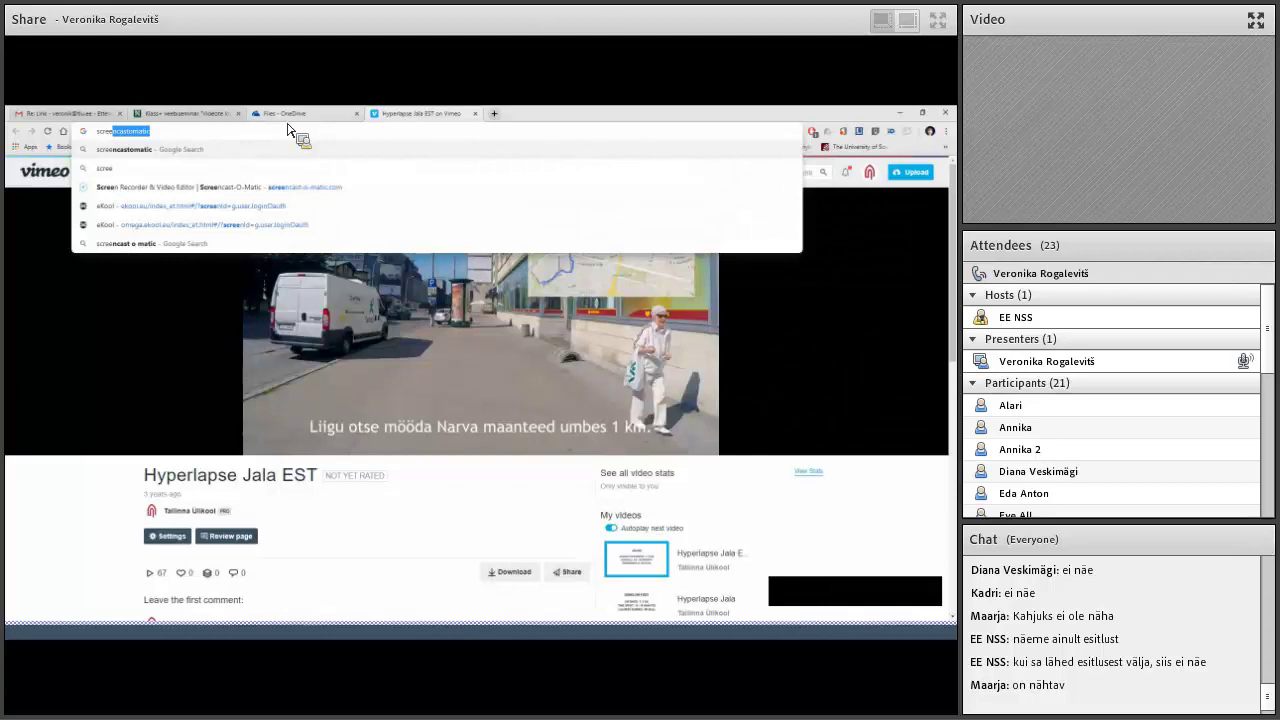
key(Return)
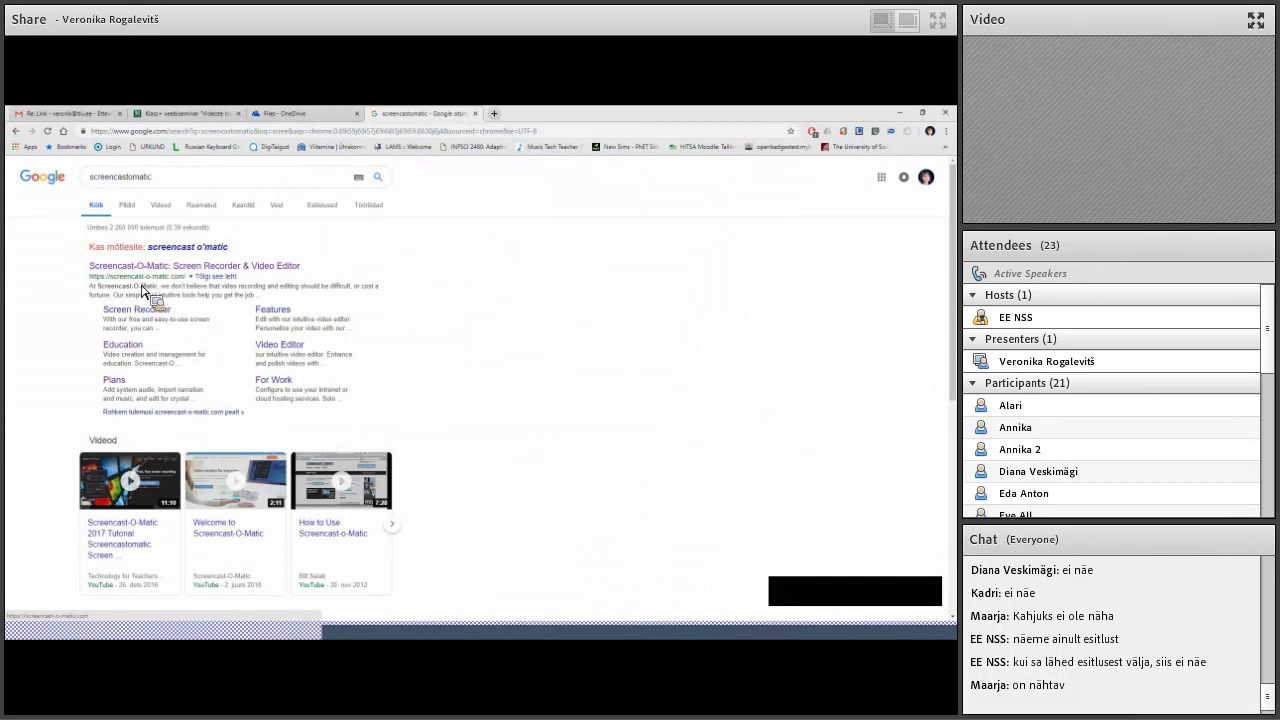
click(172, 268)
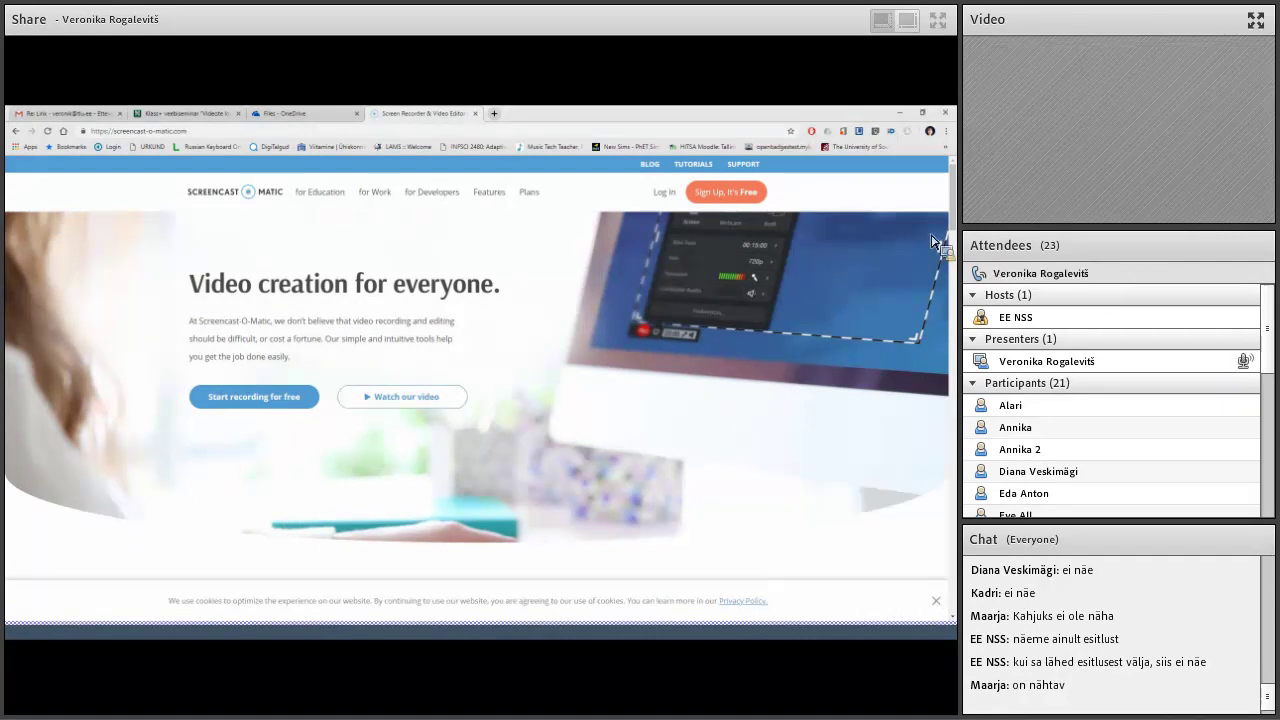
- Raise the browser page zoom to 125% from Chrome's menu
click(947, 133)
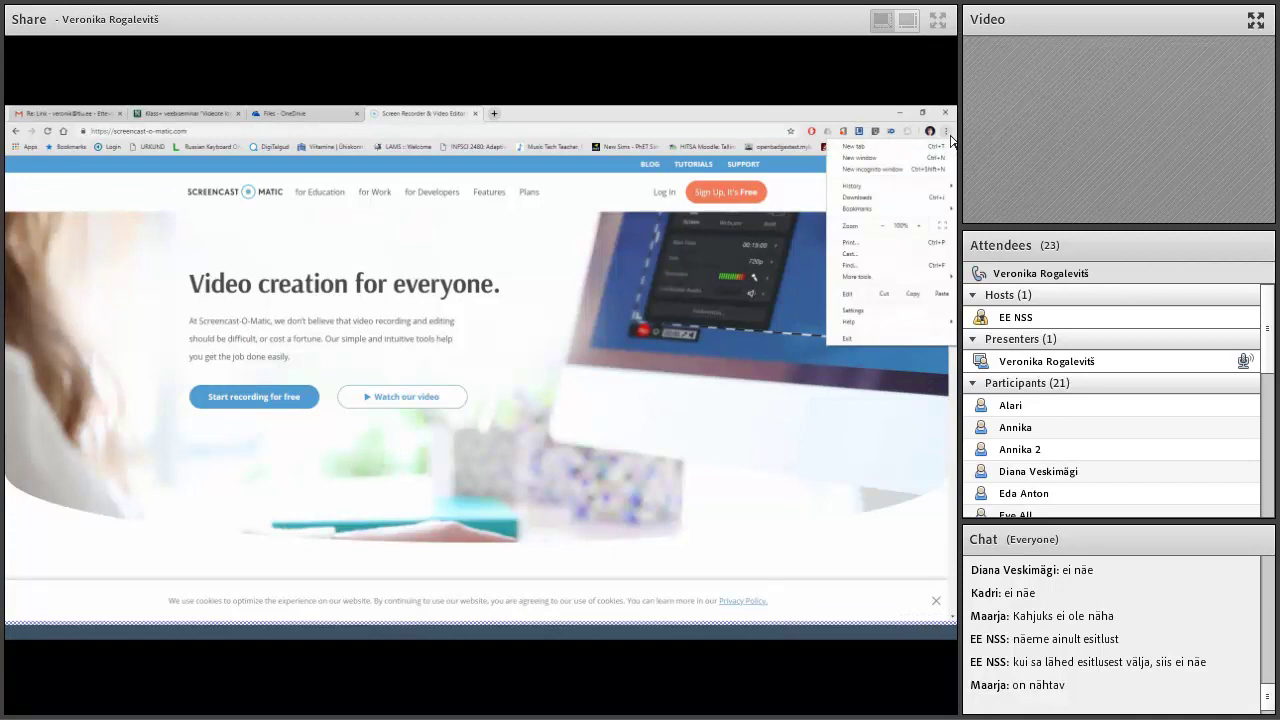
click(922, 227)
click(923, 227)
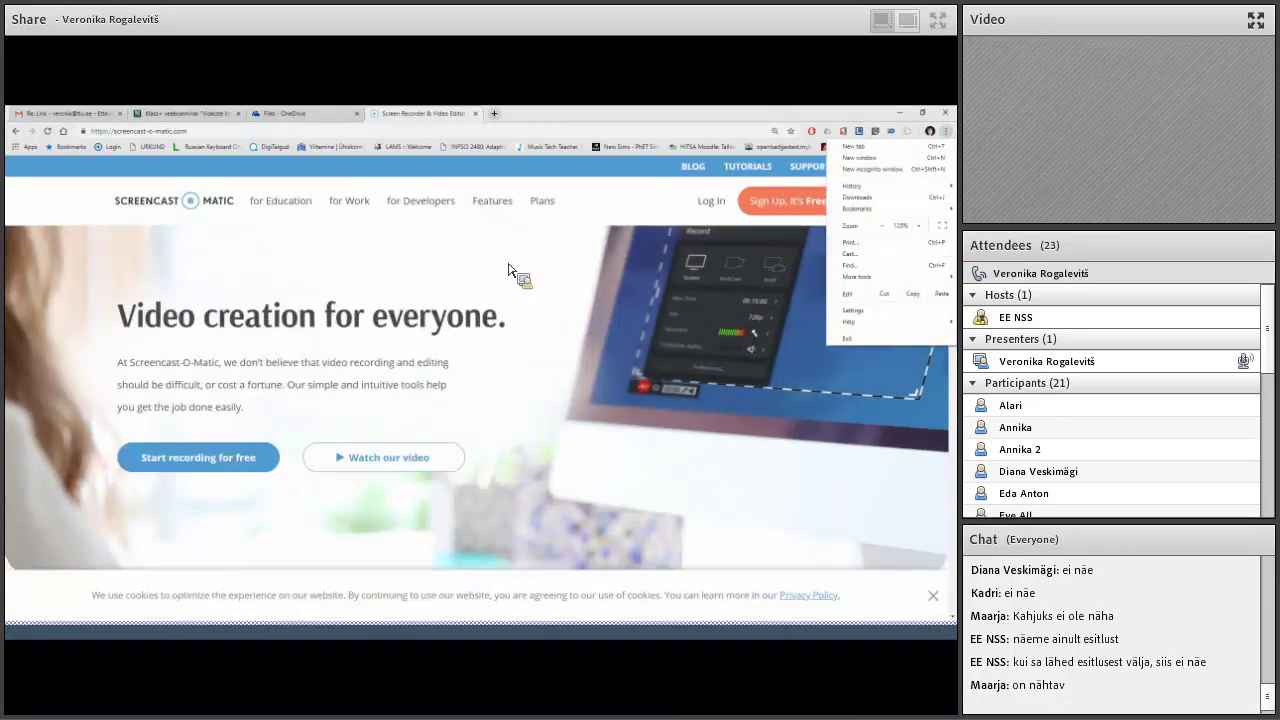
click(510, 268)
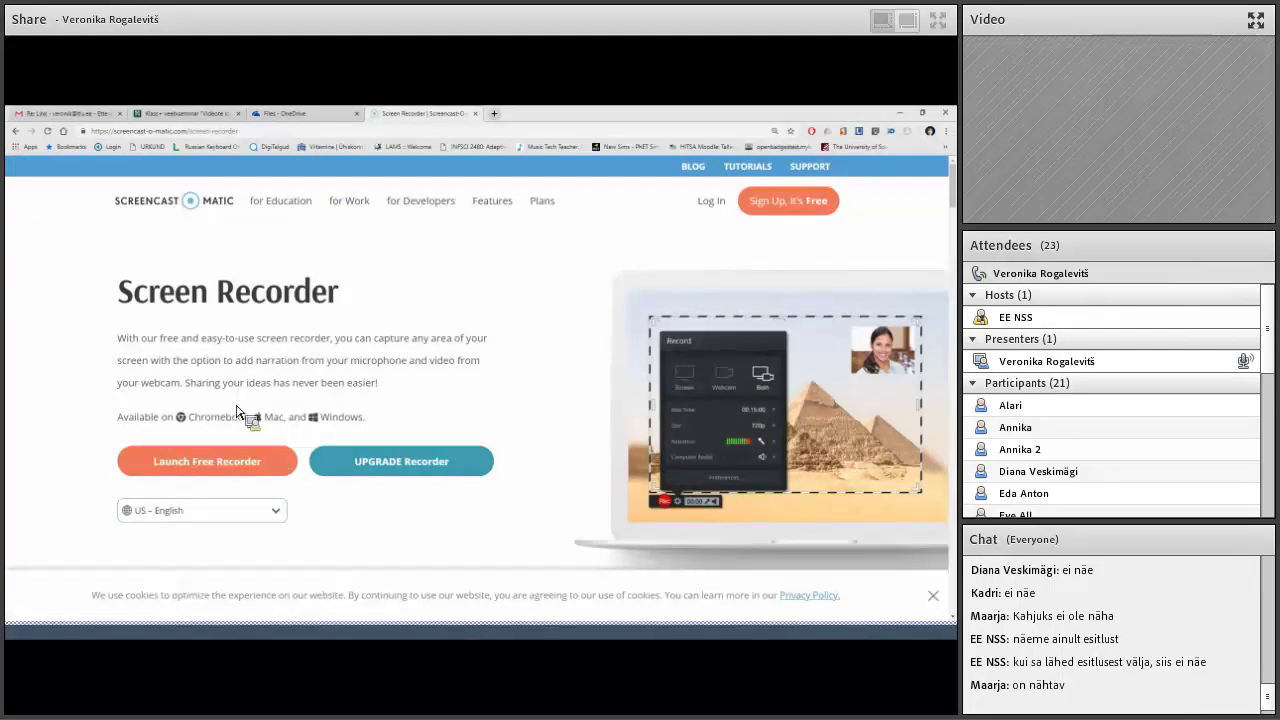
- Launch Free Recorder and run the downloaded WebLaunchRecorder.exe launcher
click(236, 468)
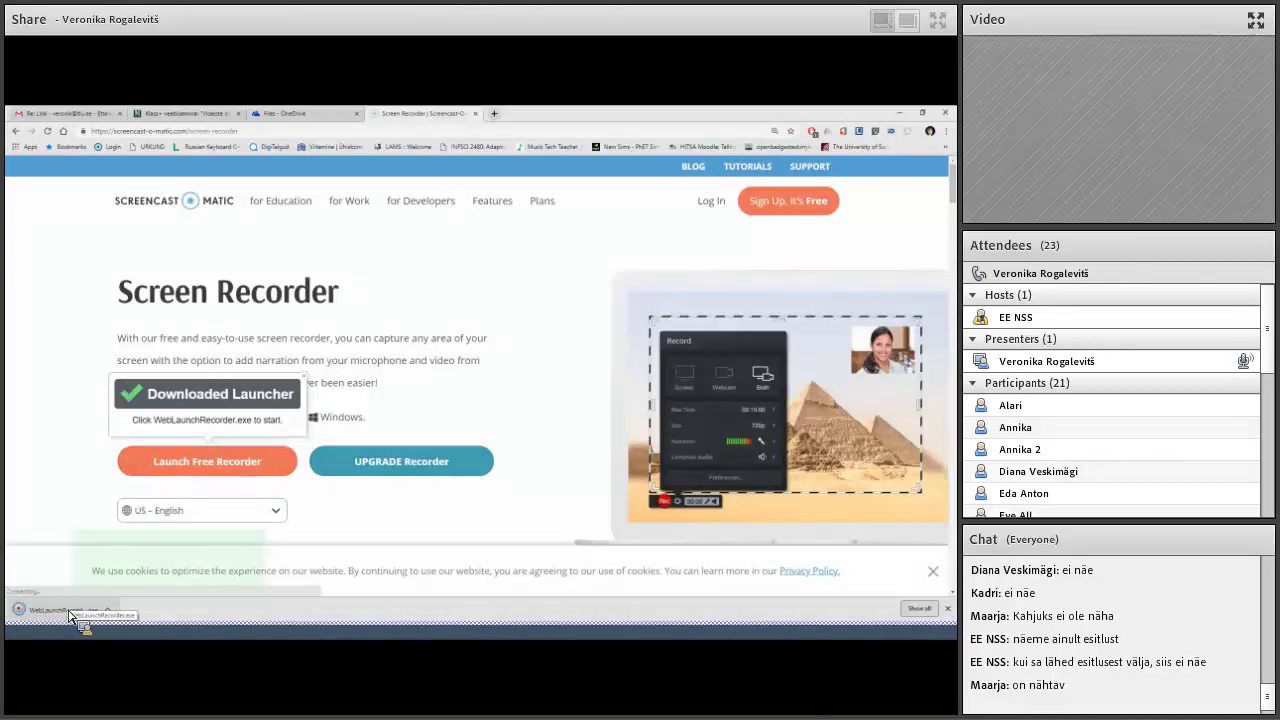
click(120, 617)
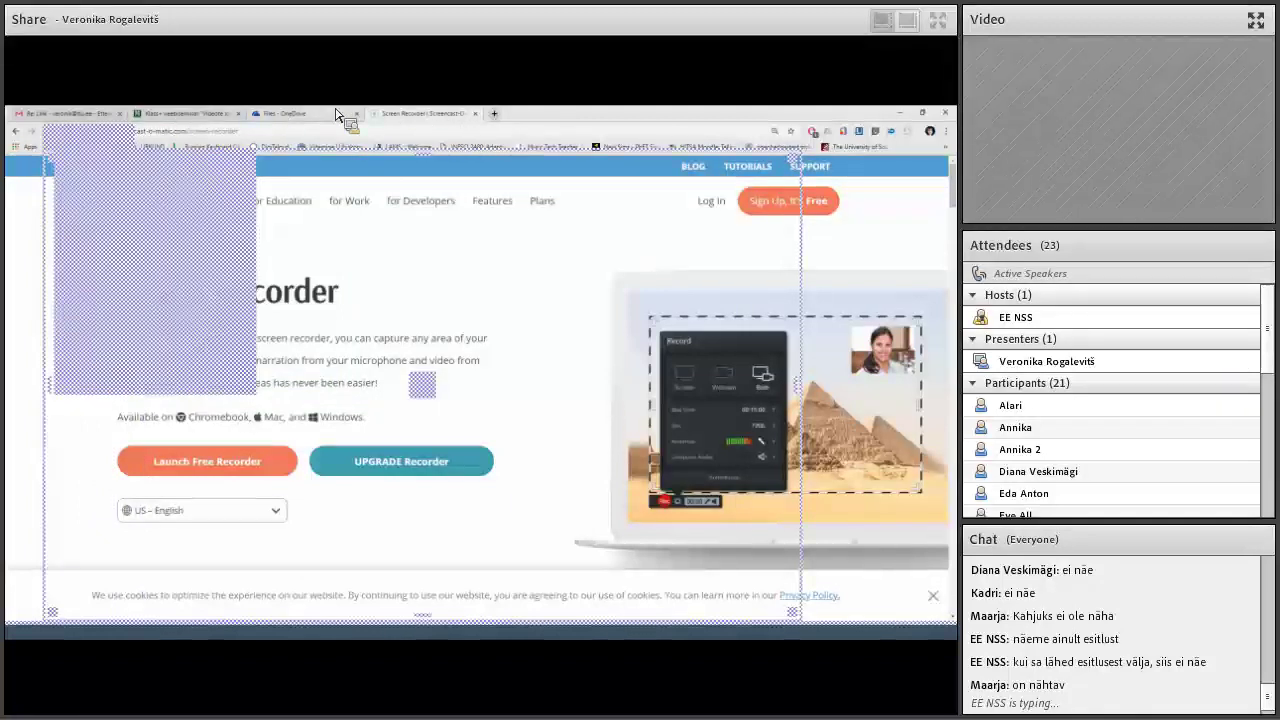
- Open a new browser tab and go to the Vimeo shortcut
click(496, 115)
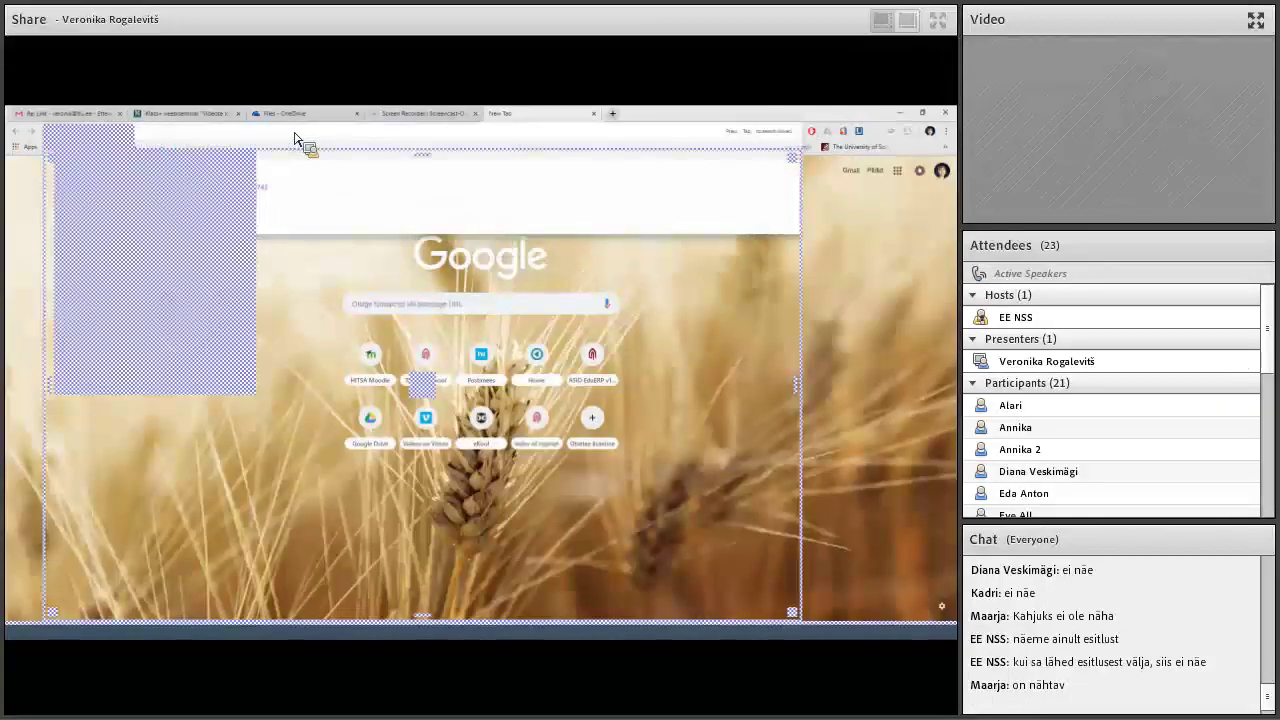
click(296, 138)
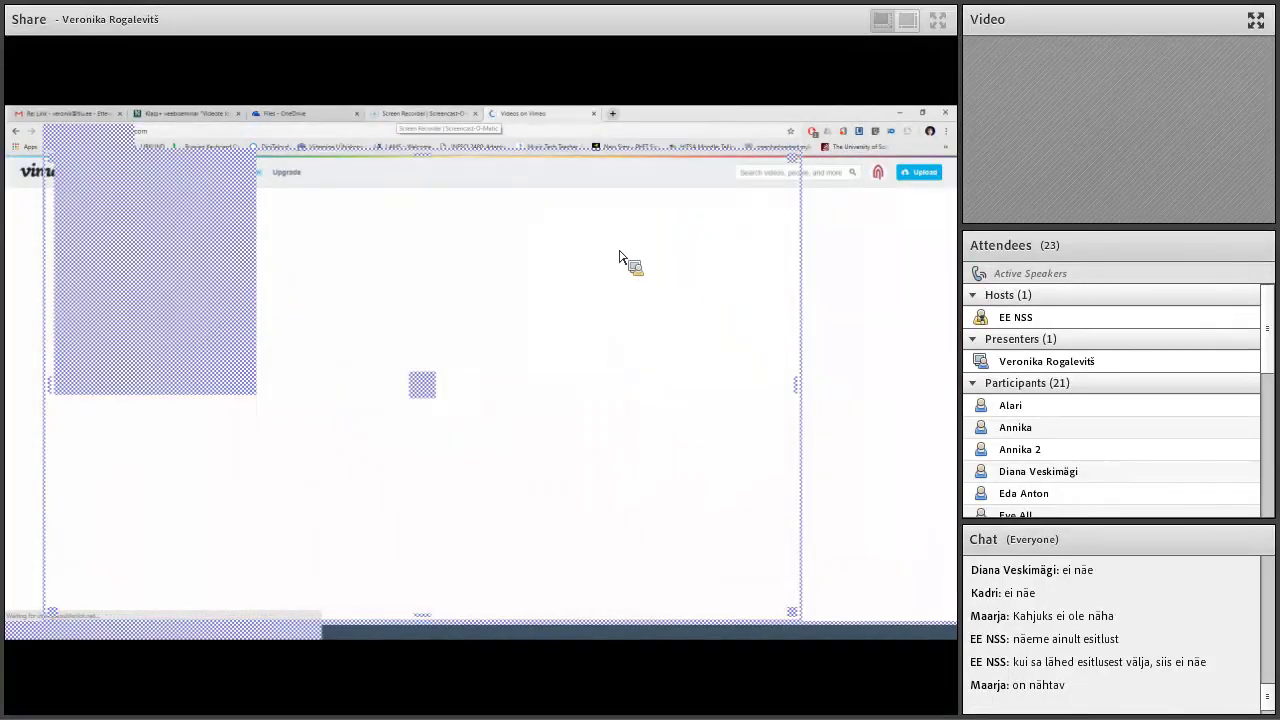
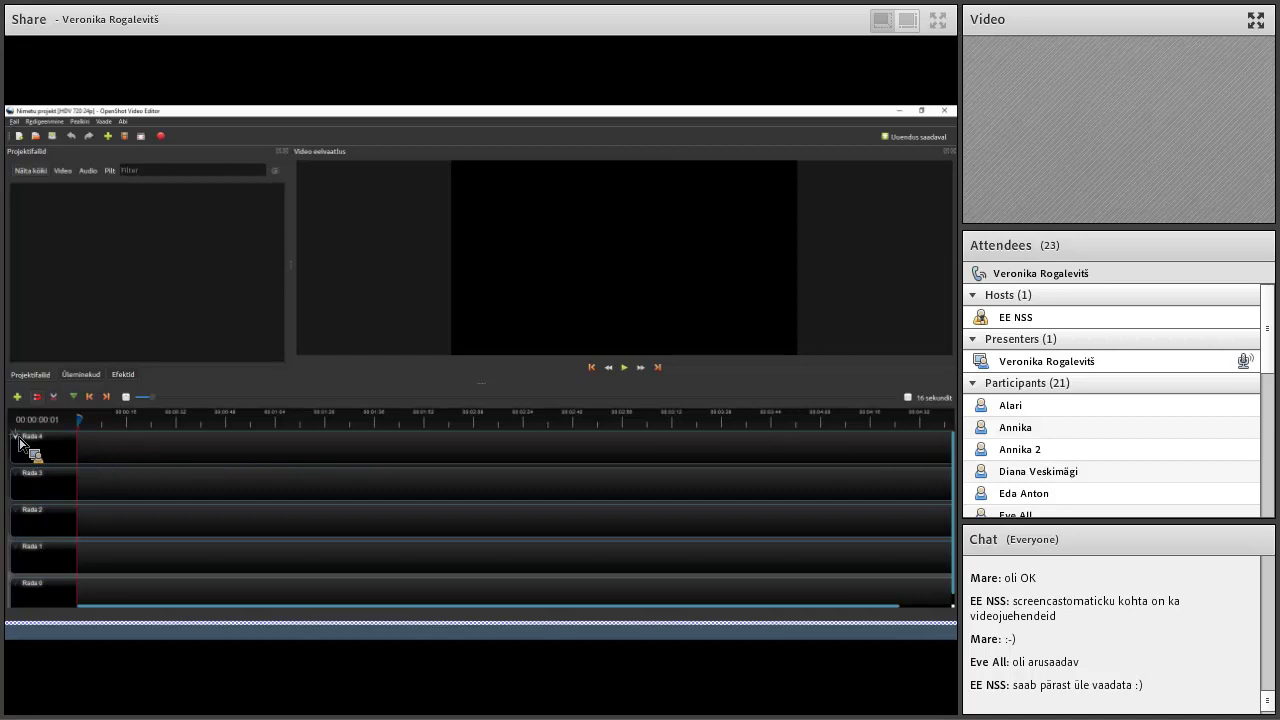
- Remove the empty Rada 4 and Rada 3 tracks from the timeline
right_click(19, 438)
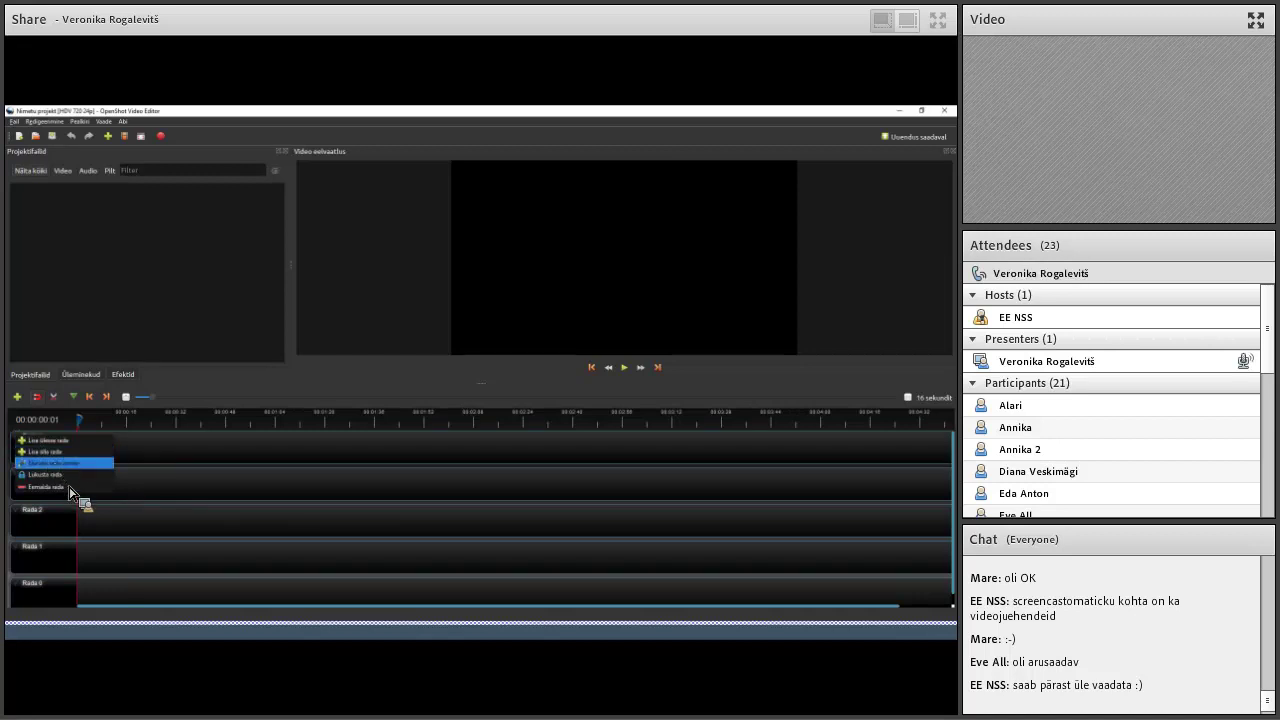
click(60, 487)
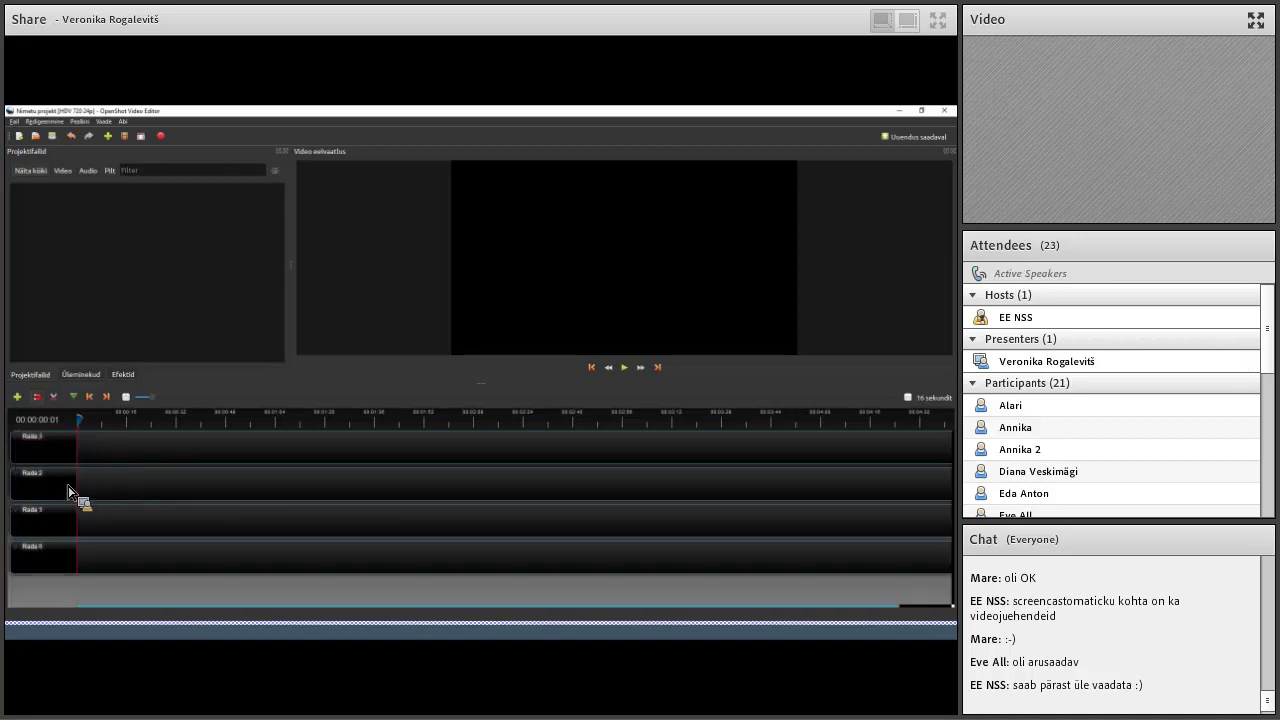
right_click(22, 442)
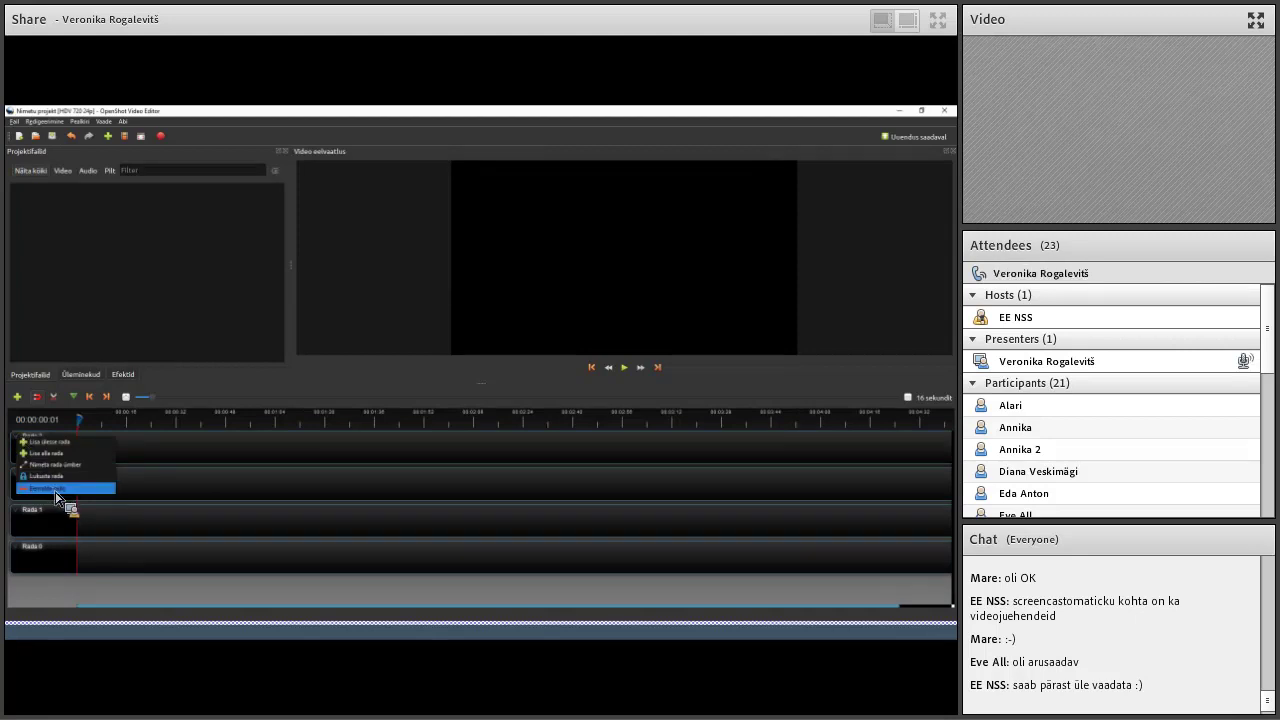
click(50, 489)
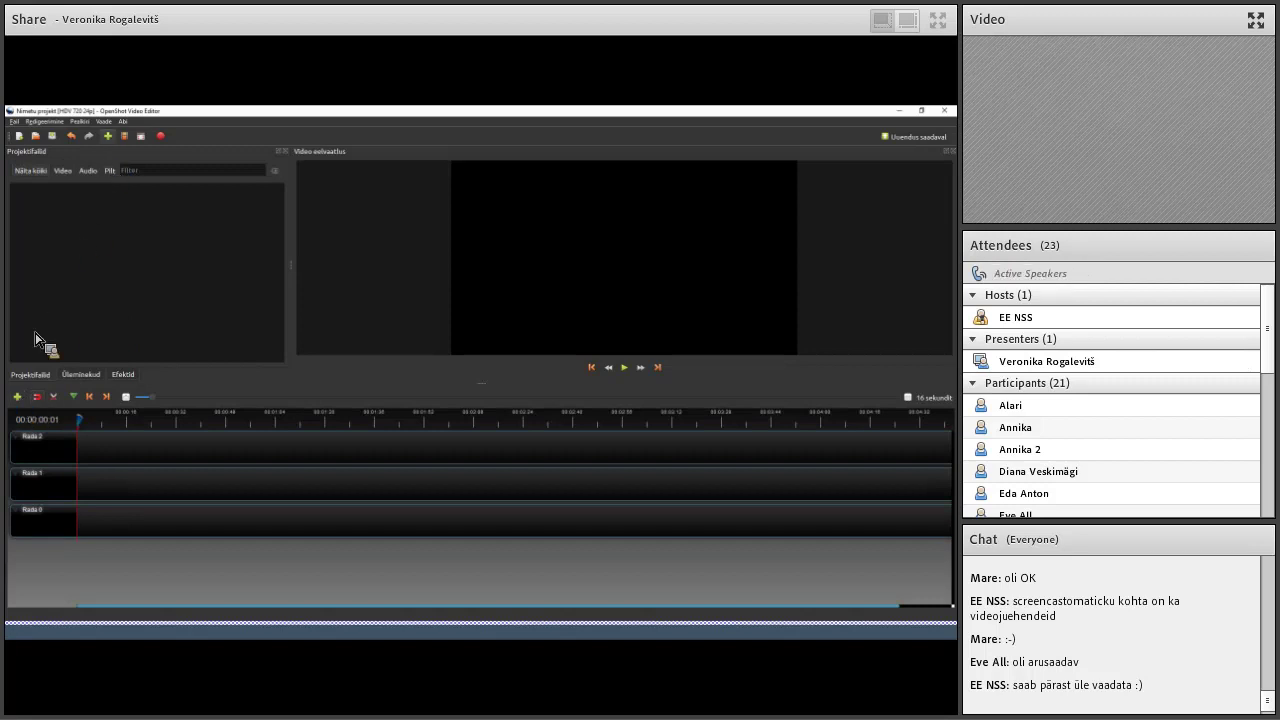
- Import both video clips from the Downloads folder into Project Files
click(113, 140)
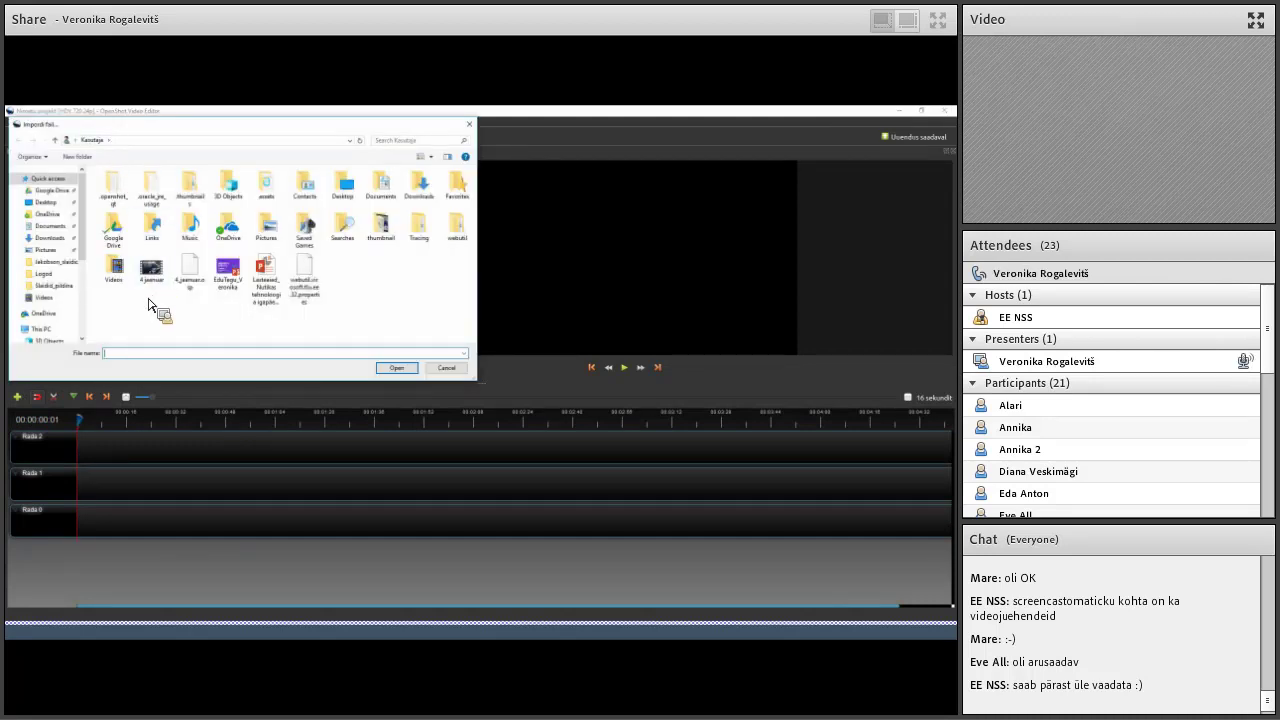
click(60, 238)
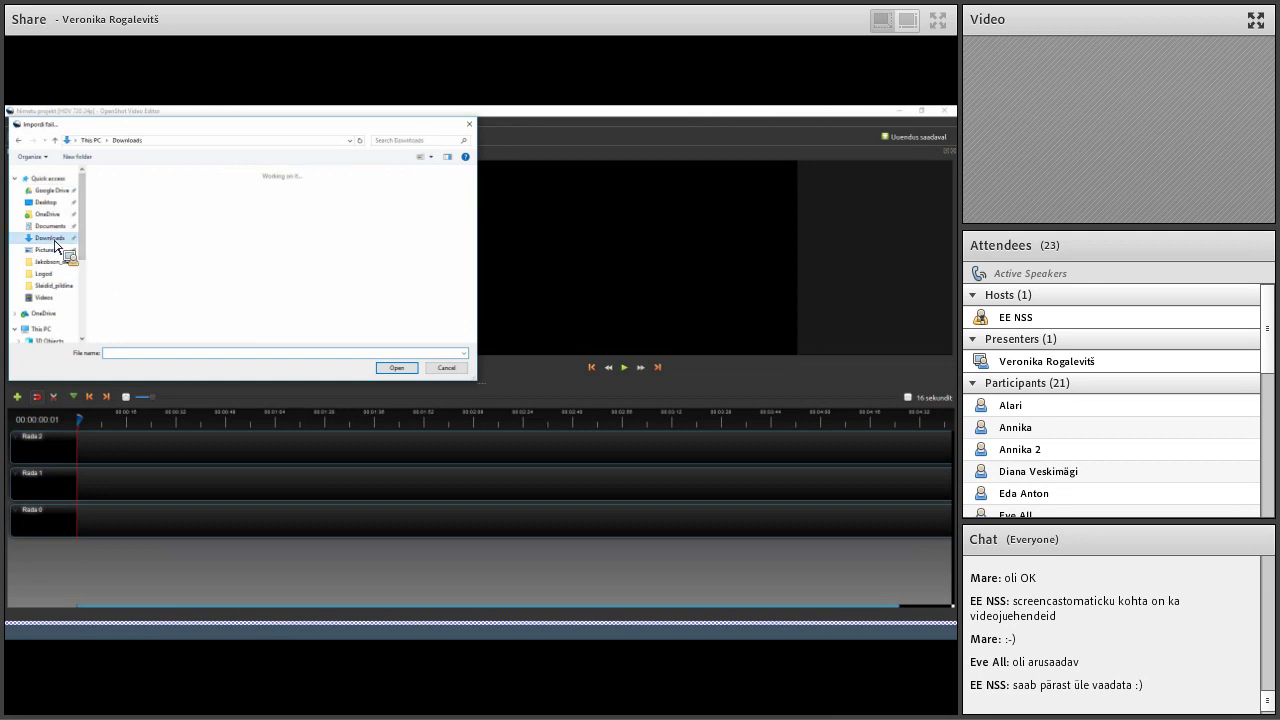
drag(307, 278, 157, 262)
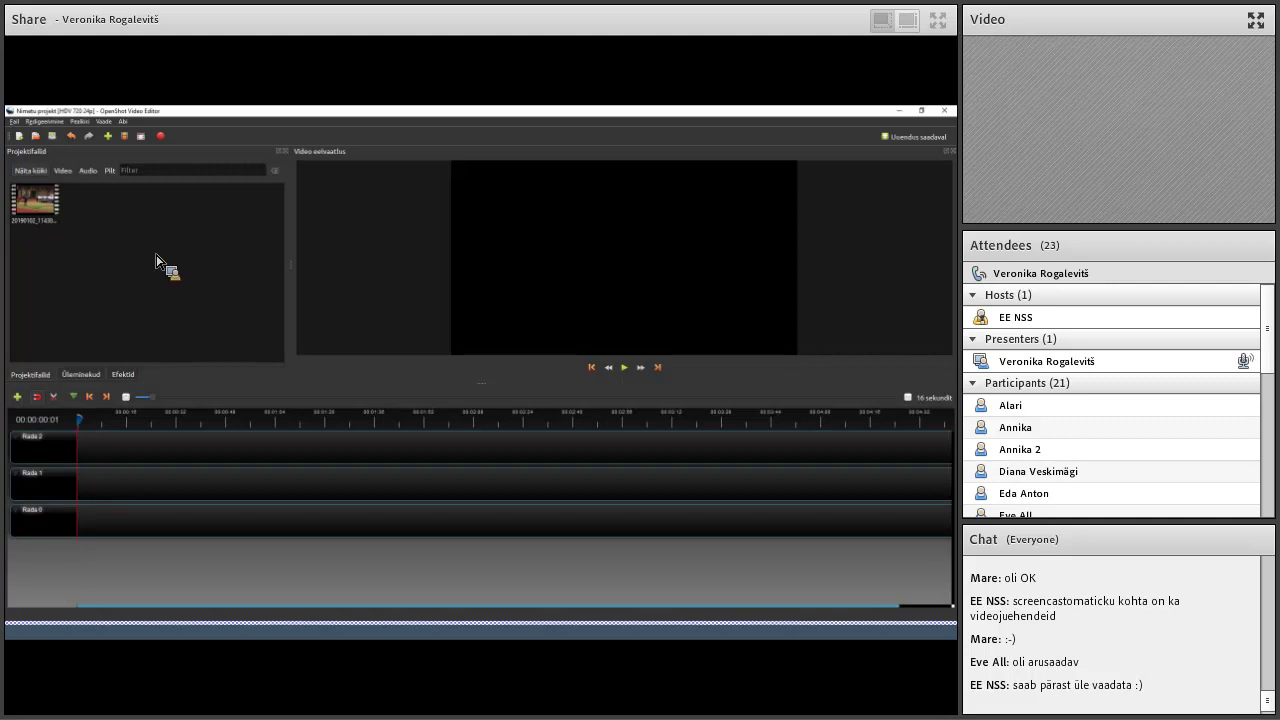
drag(157, 262, 157, 262)
drag(157, 262, 24, 145)
click(107, 136)
drag(240, 212, 398, 366)
click(396, 367)
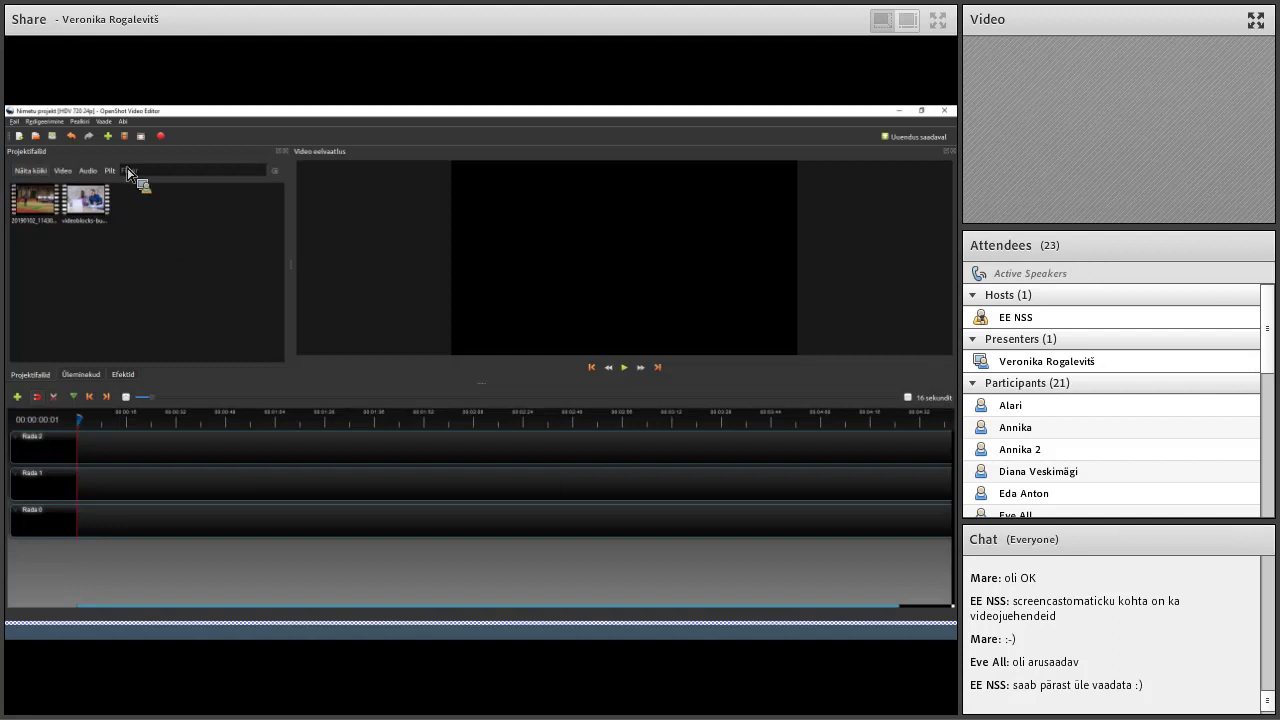
- Import the integr.png image from the Pictures folder
click(108, 136)
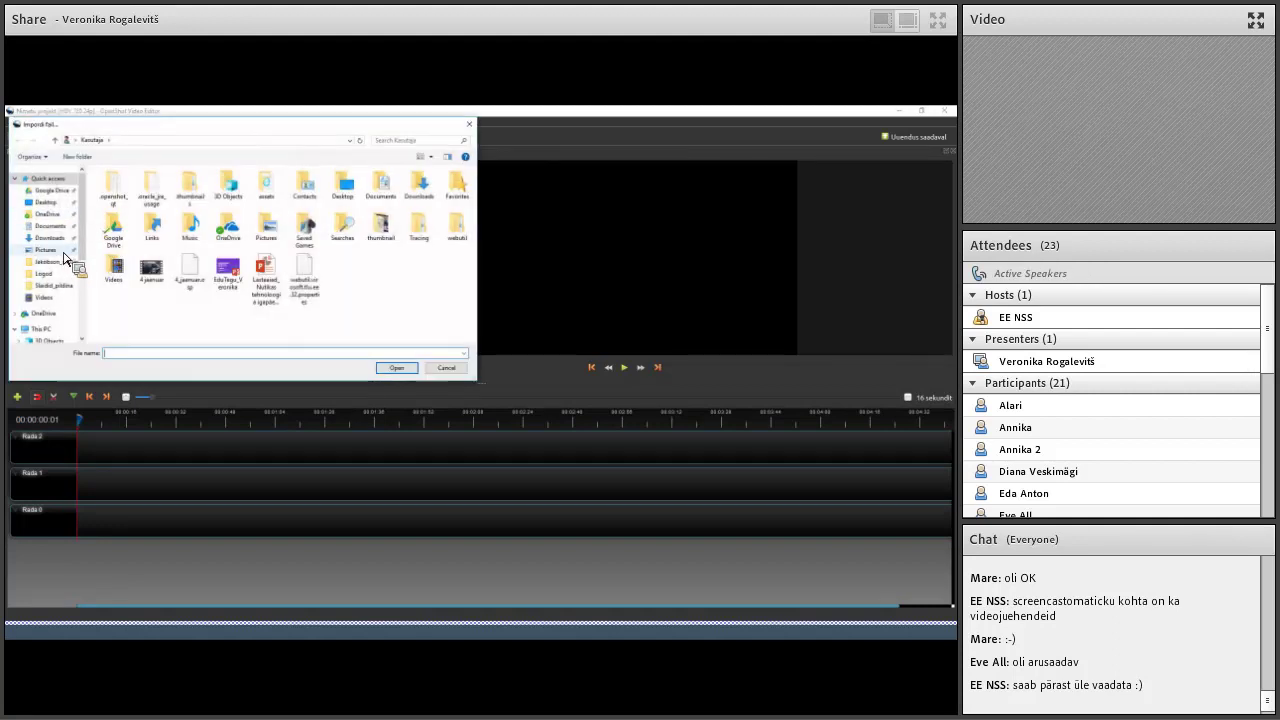
click(52, 250)
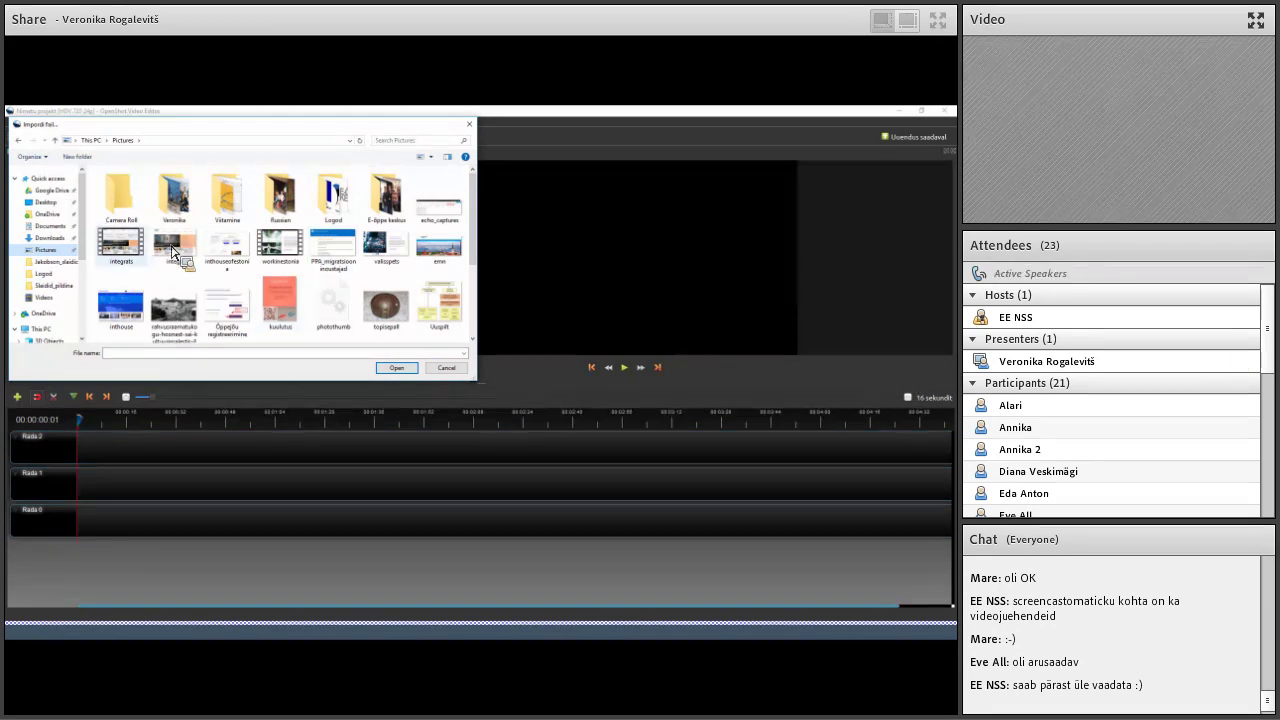
click(190, 252)
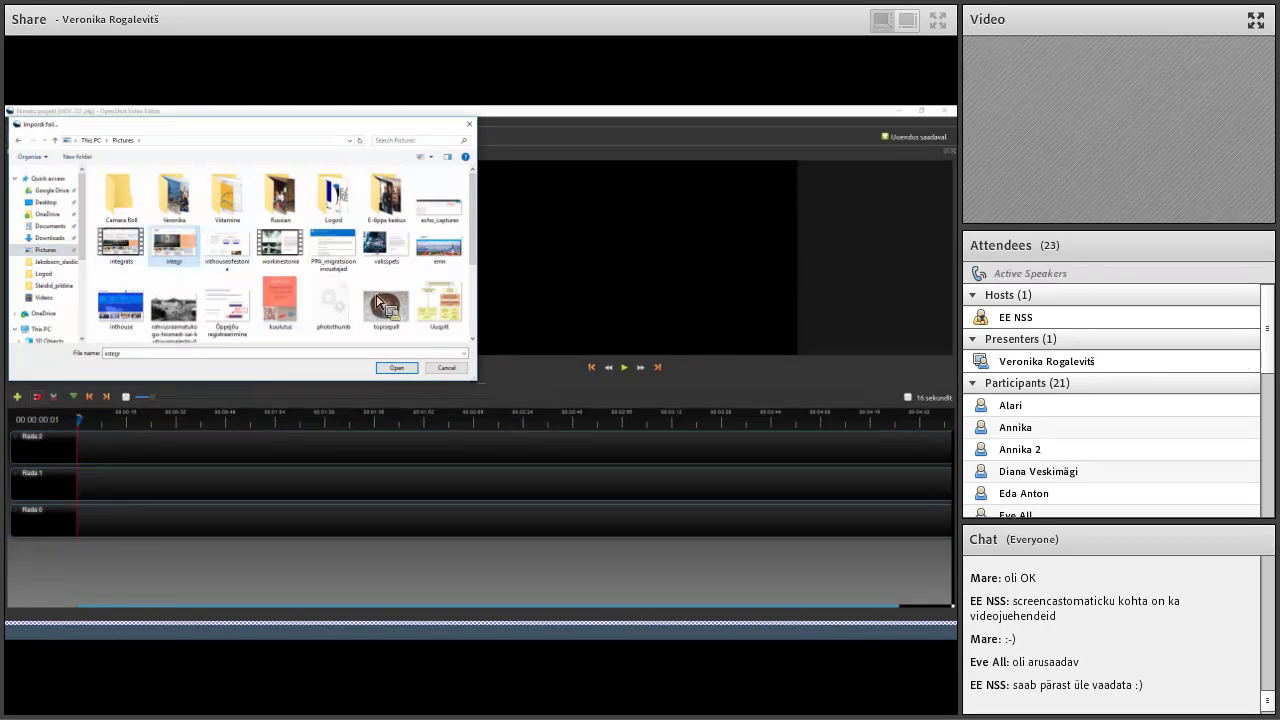
click(396, 368)
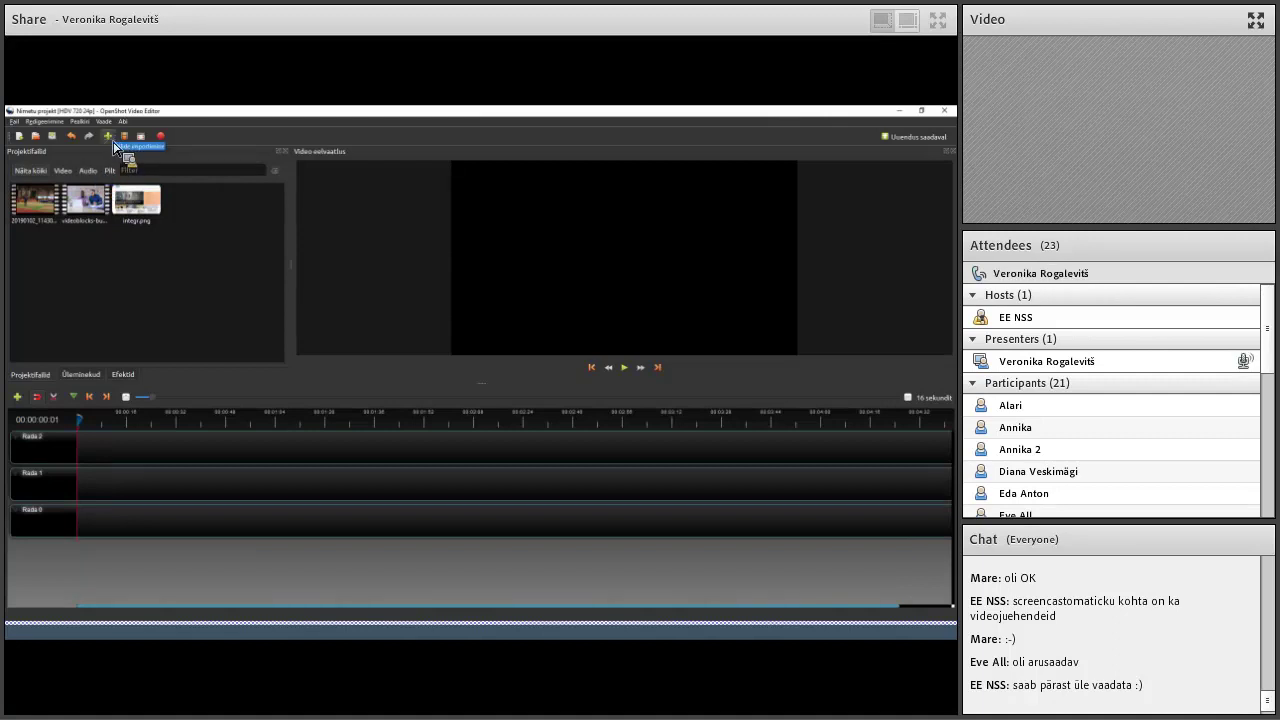
- Import the 07050034.wav audio file from the Downloads folder
click(113, 148)
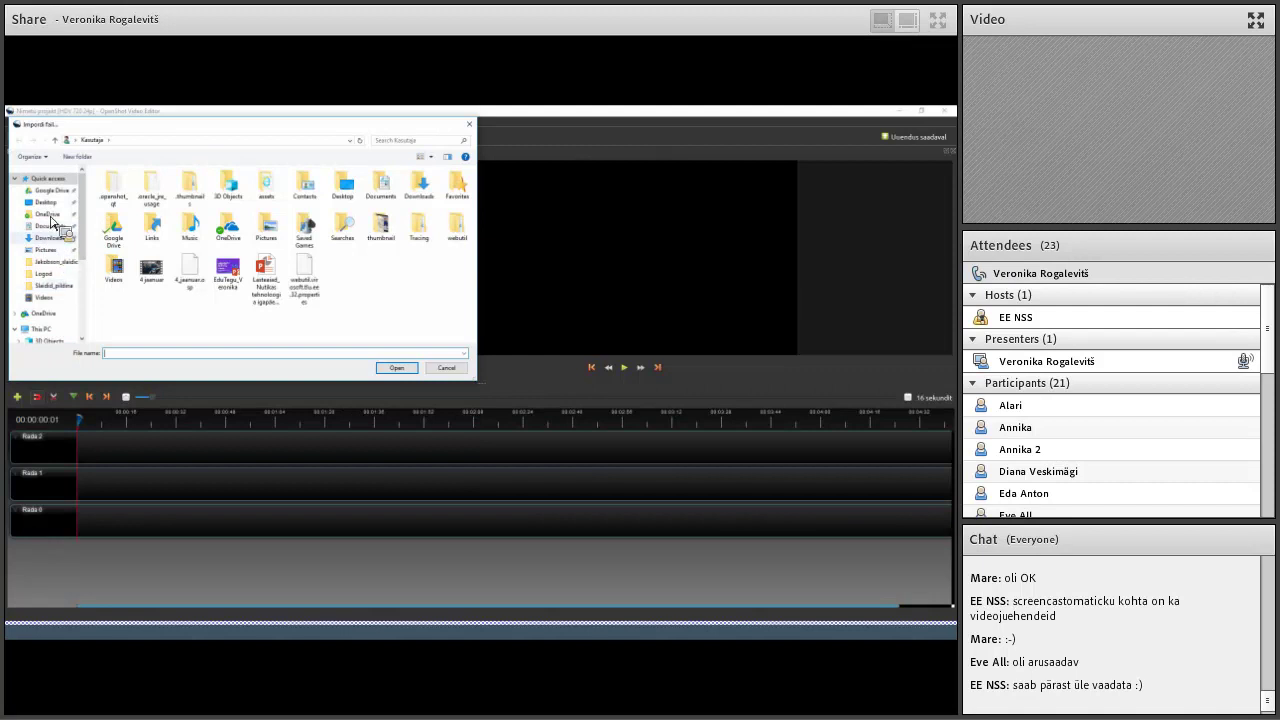
click(49, 238)
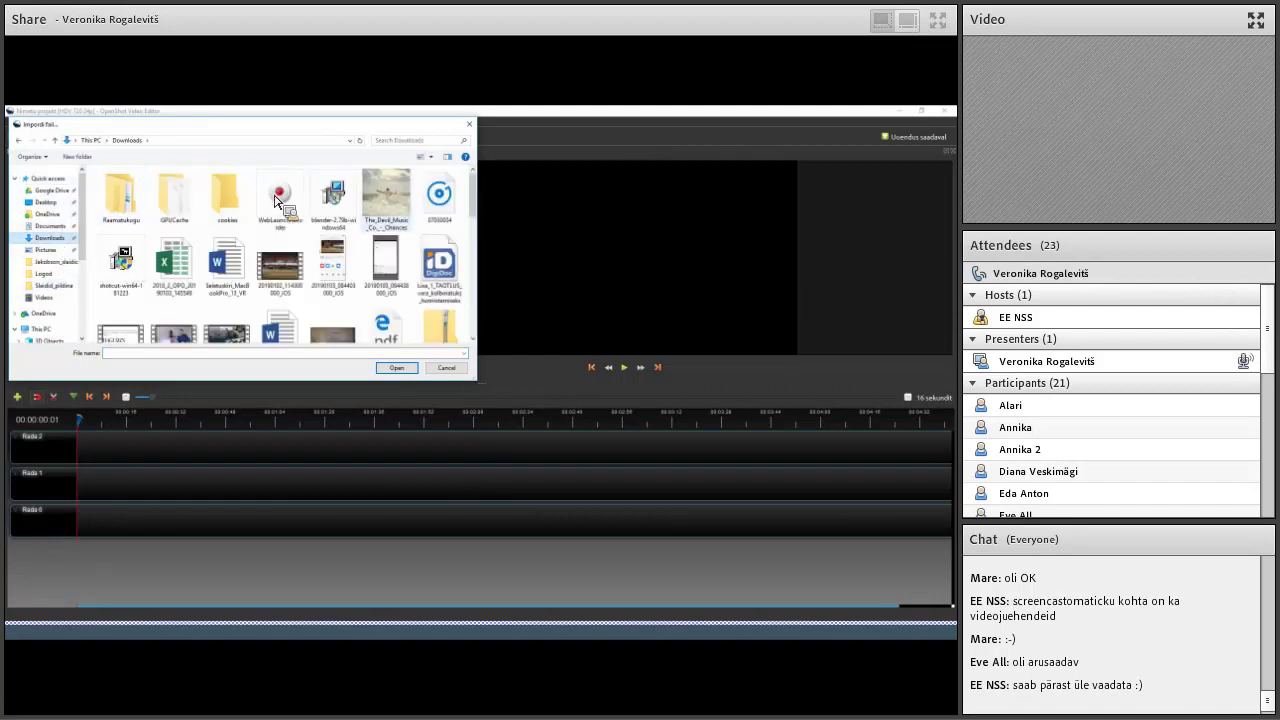
click(453, 205)
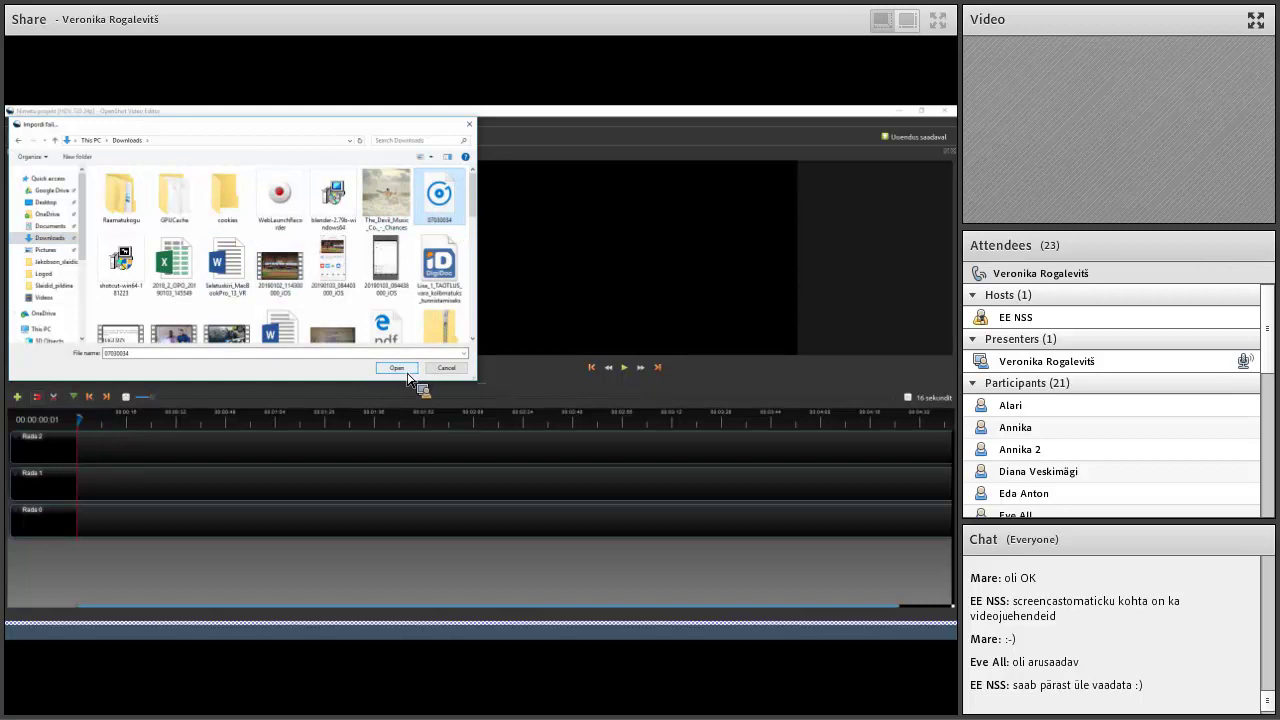
click(396, 368)
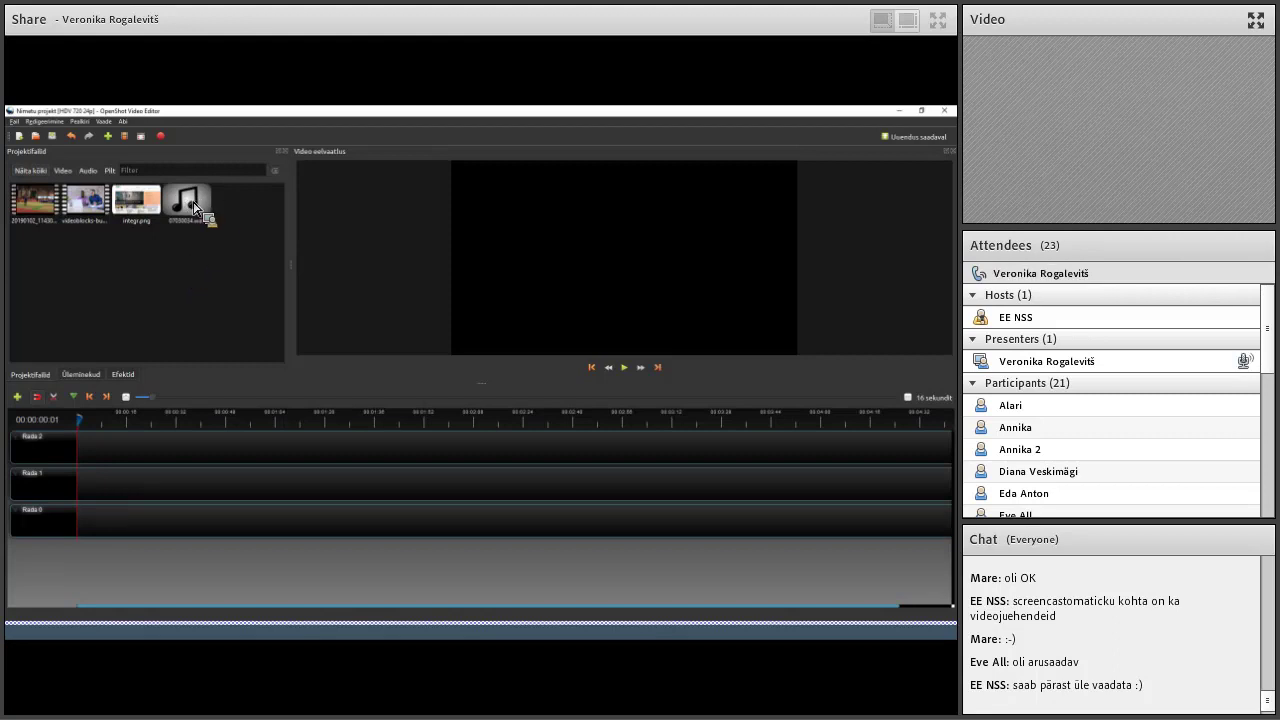
- Place 07050034.wav on Rada 0 and both video clips in sequence on Rada 1
mouse_move(193, 207)
mouse_down()
mouse_move(180, 357)
mouse_move(120, 534)
mouse_move(72, 530)
mouse_move(186, 206)
mouse_move(194, 251)
mouse_move(135, 495)
mouse_move(152, 492)
mouse_move(168, 212)
mouse_move(193, 210)
mouse_move(152, 376)
mouse_move(152, 246)
mouse_move(183, 208)
mouse_up()
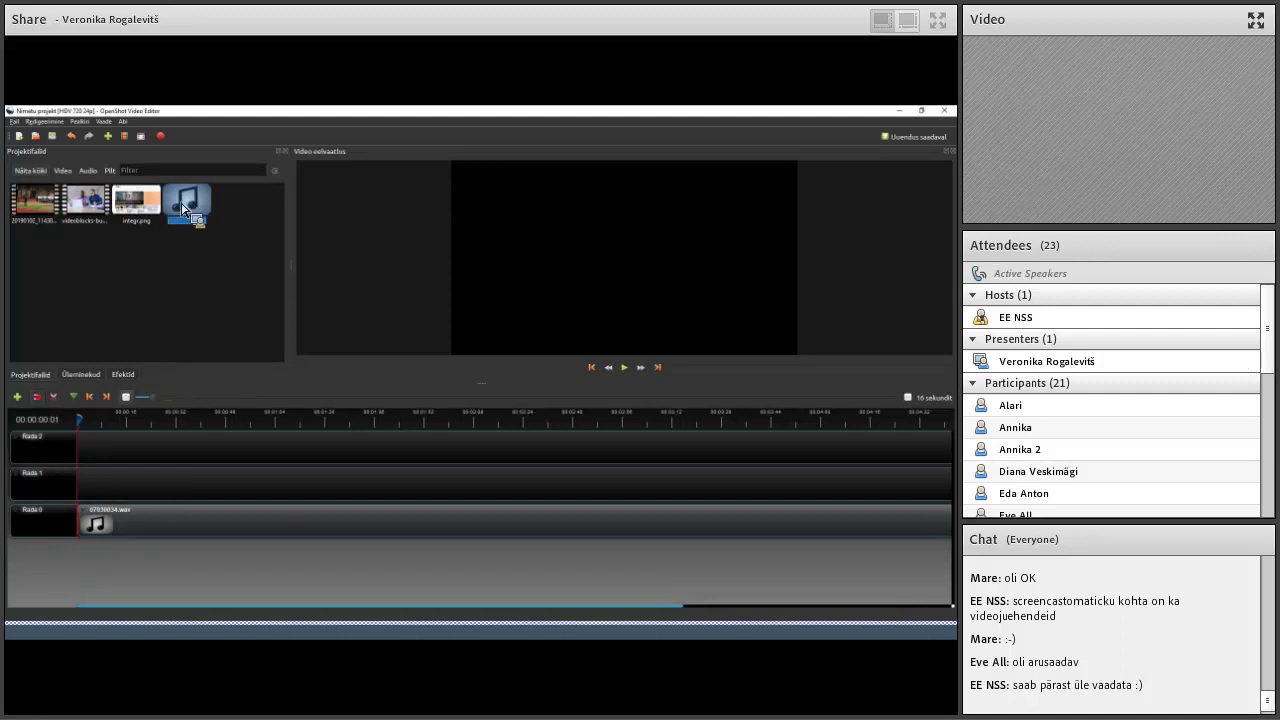
drag(135, 530, 179, 507)
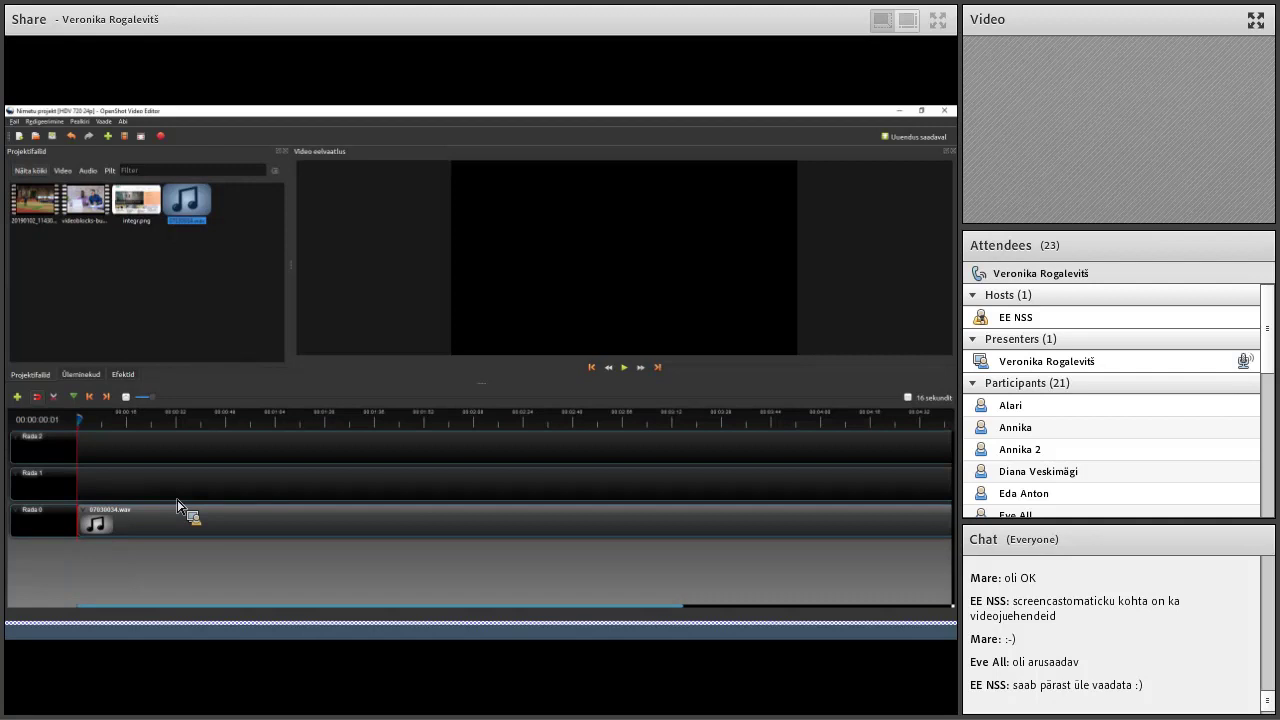
drag(178, 506, 326, 579)
drag(183, 400, 142, 406)
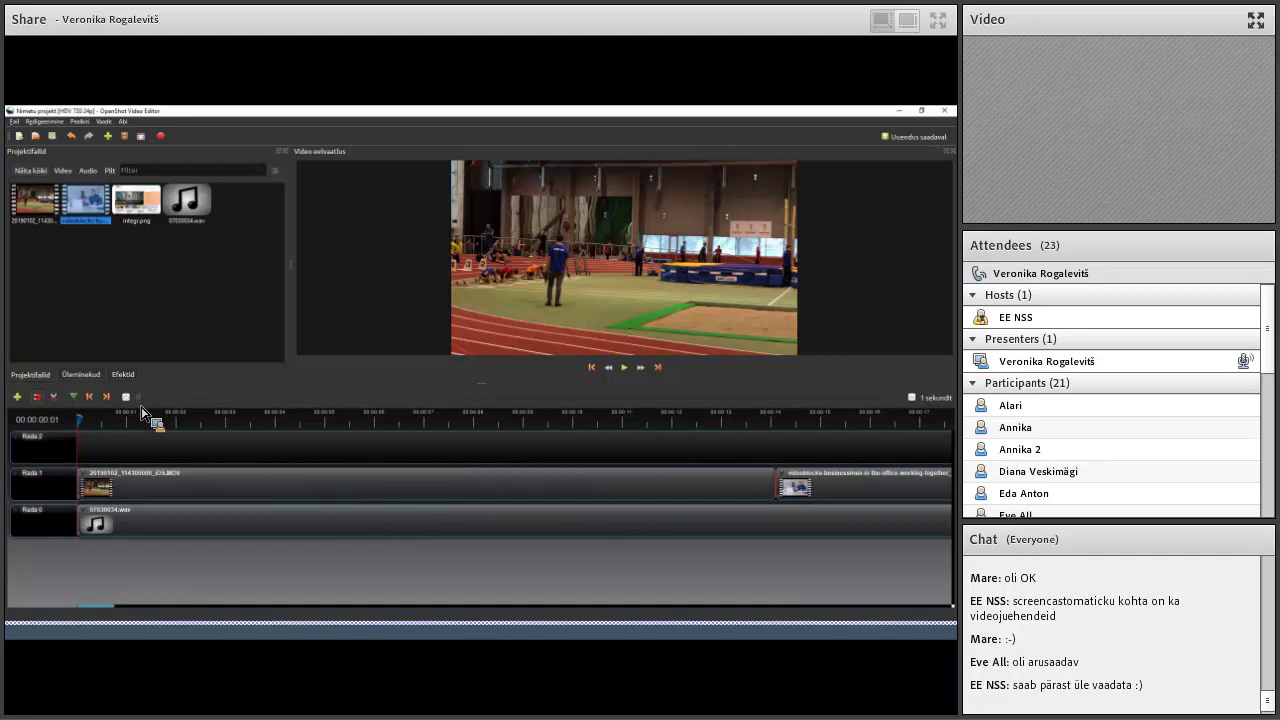
- Zoom out and place integr.png on Rada 1 after the second clip, then preview
drag(101, 607, 100, 608)
scroll(150, 412, down, 3)
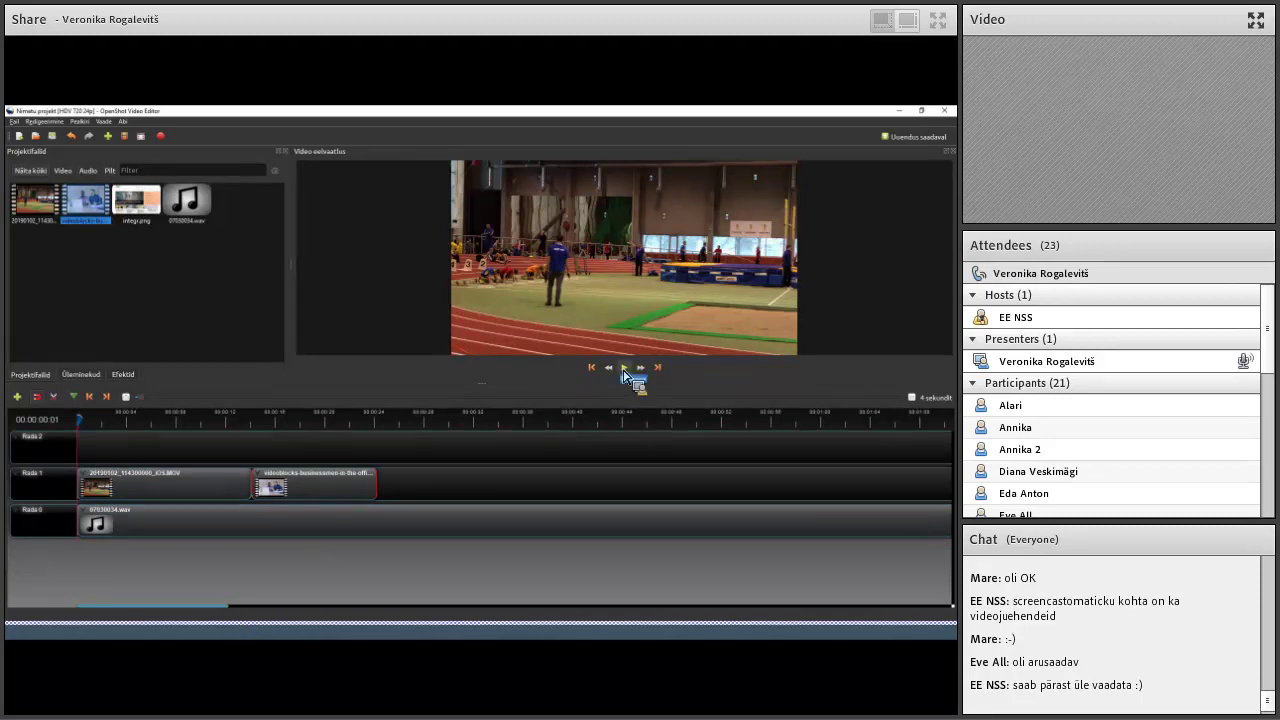
drag(140, 208, 381, 493)
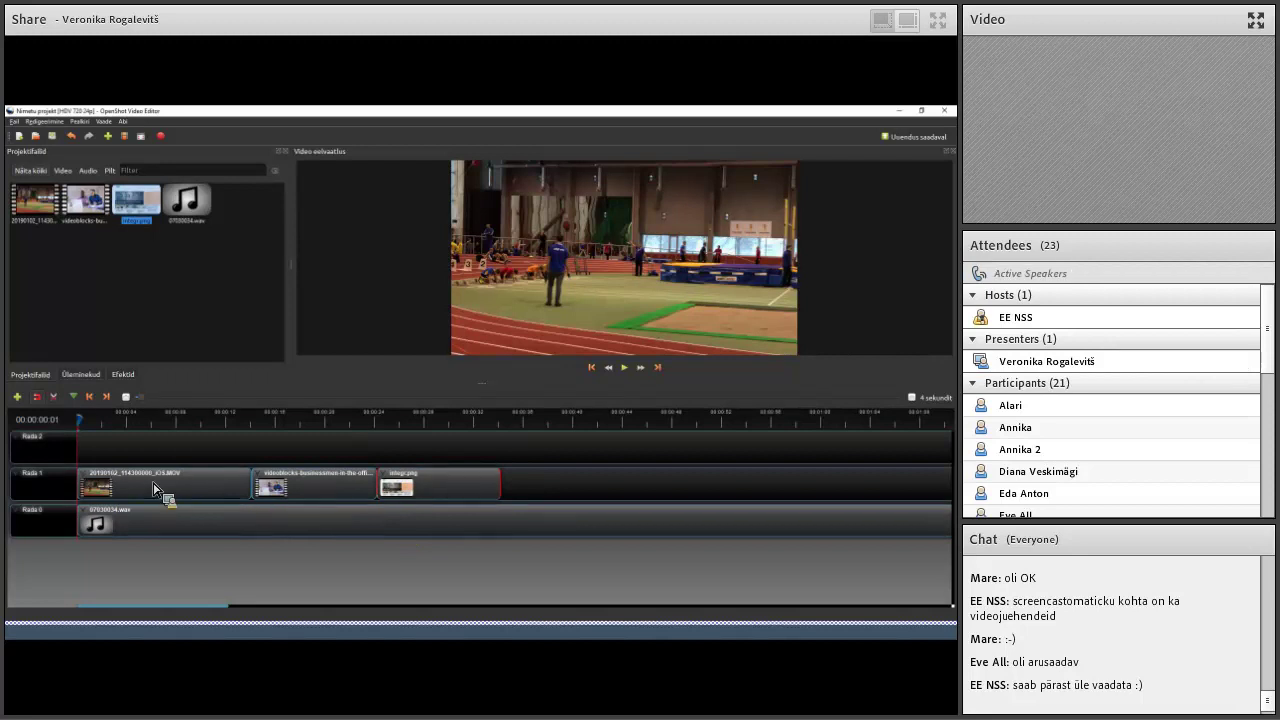
click(631, 372)
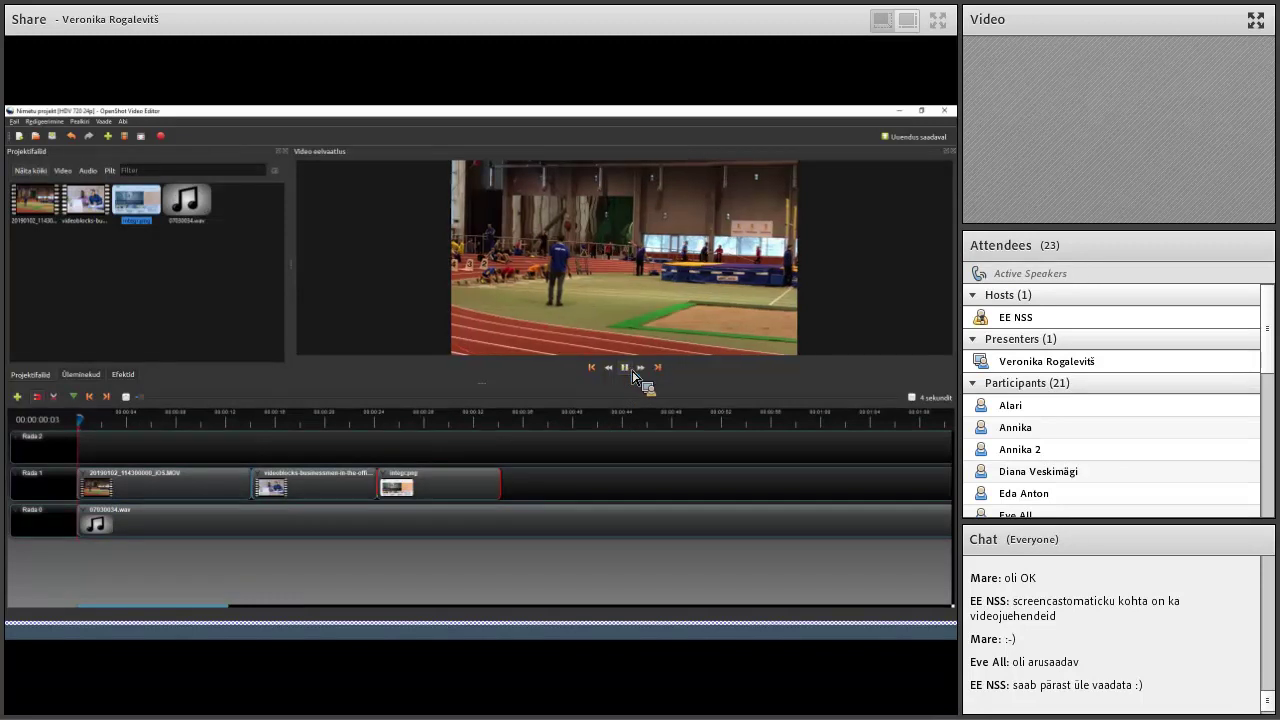
click(631, 372)
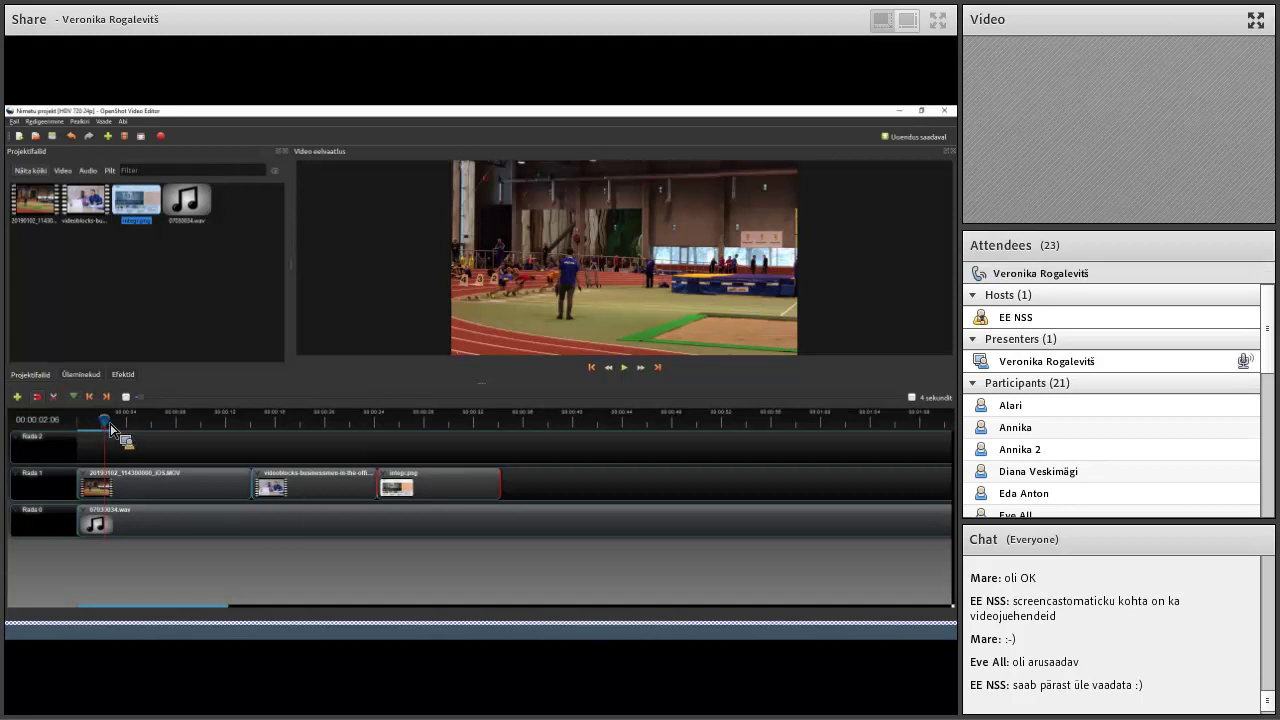
- Scrub the playhead forward through the clips to about 00:00:26
drag(112, 426, 125, 425)
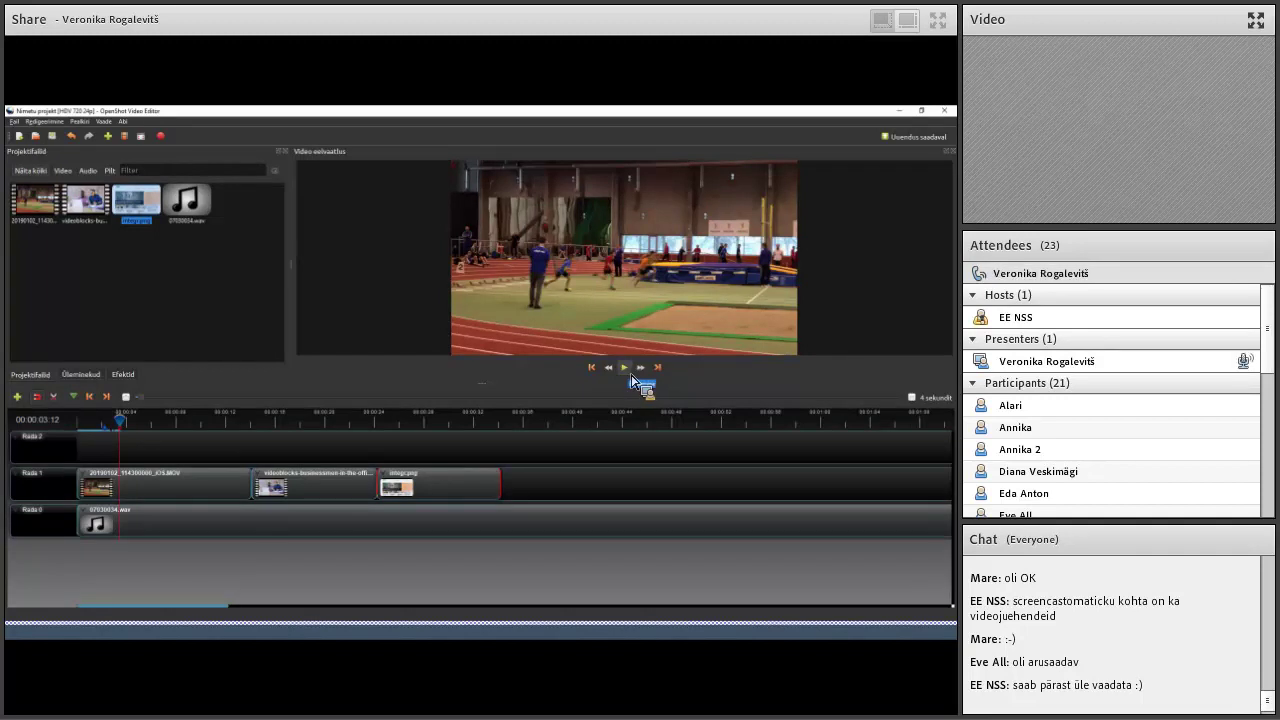
drag(123, 425, 172, 430)
drag(258, 441, 365, 447)
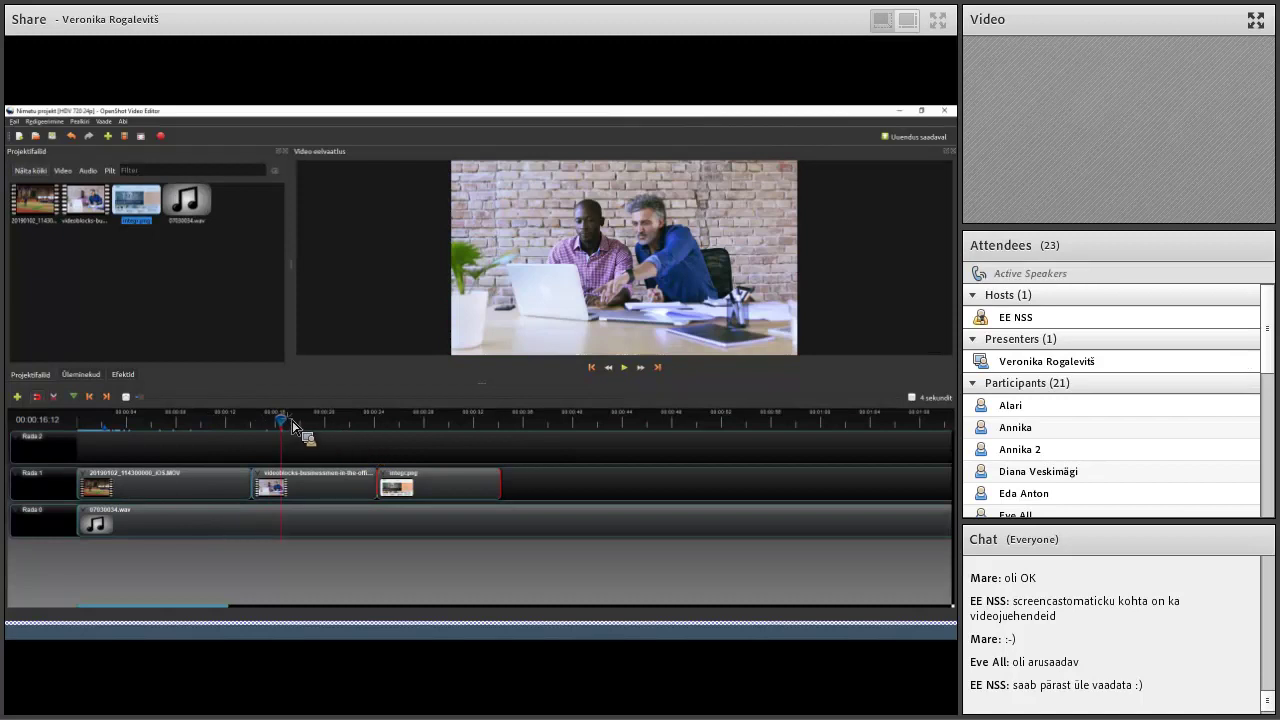
drag(288, 427, 341, 430)
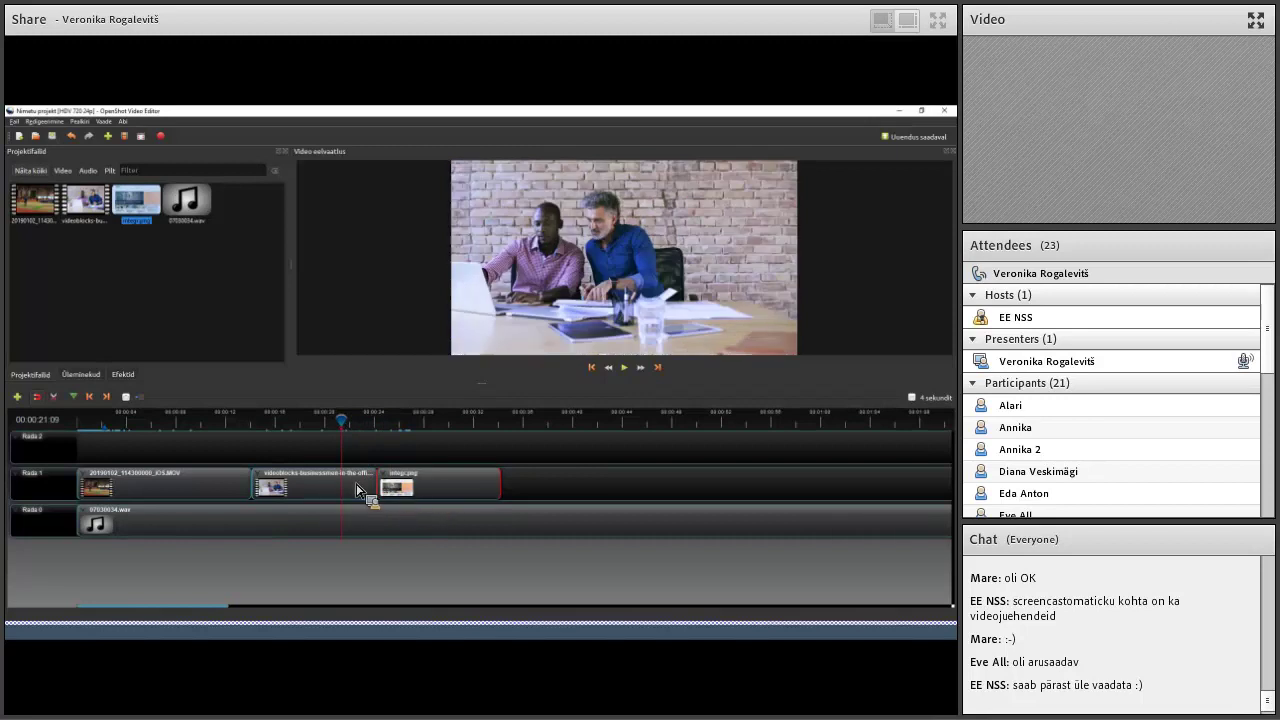
- Move integr.png ahead of the videoblocks clip, leaving videoblocks at the end of Rada 1
drag(425, 497, 523, 497)
drag(330, 490, 420, 493)
drag(537, 491, 359, 492)
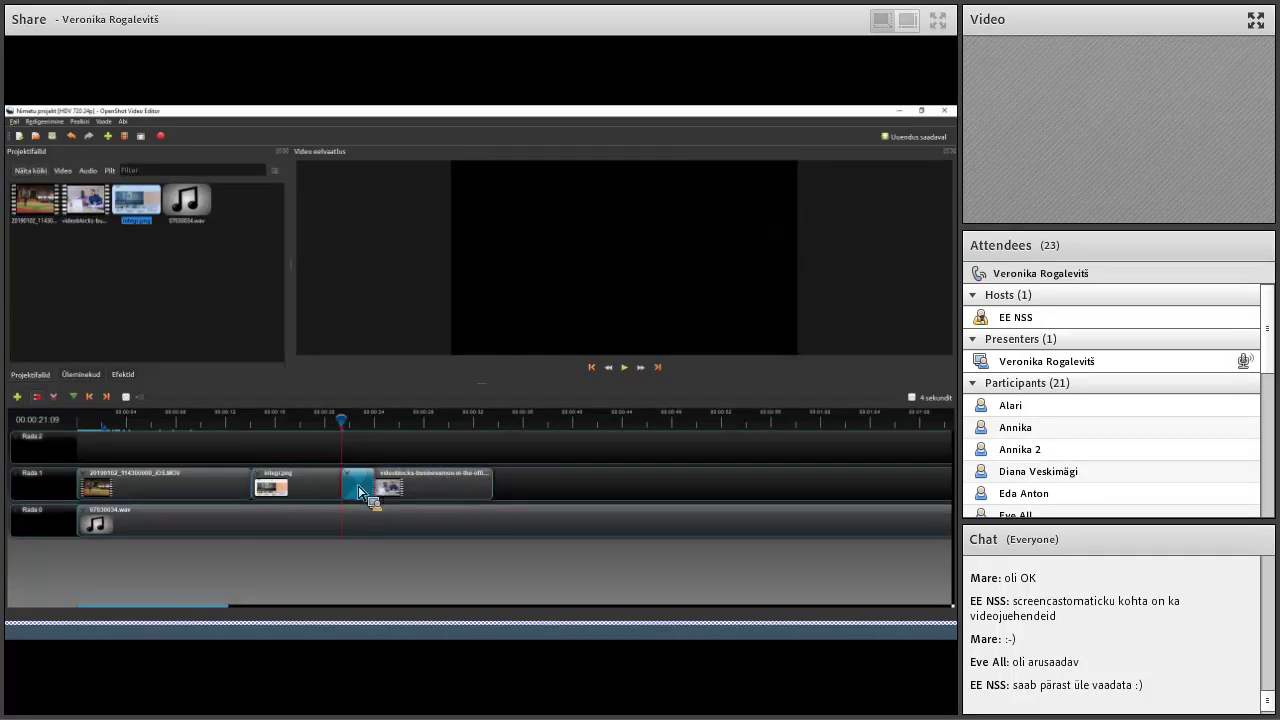
drag(369, 494, 422, 492)
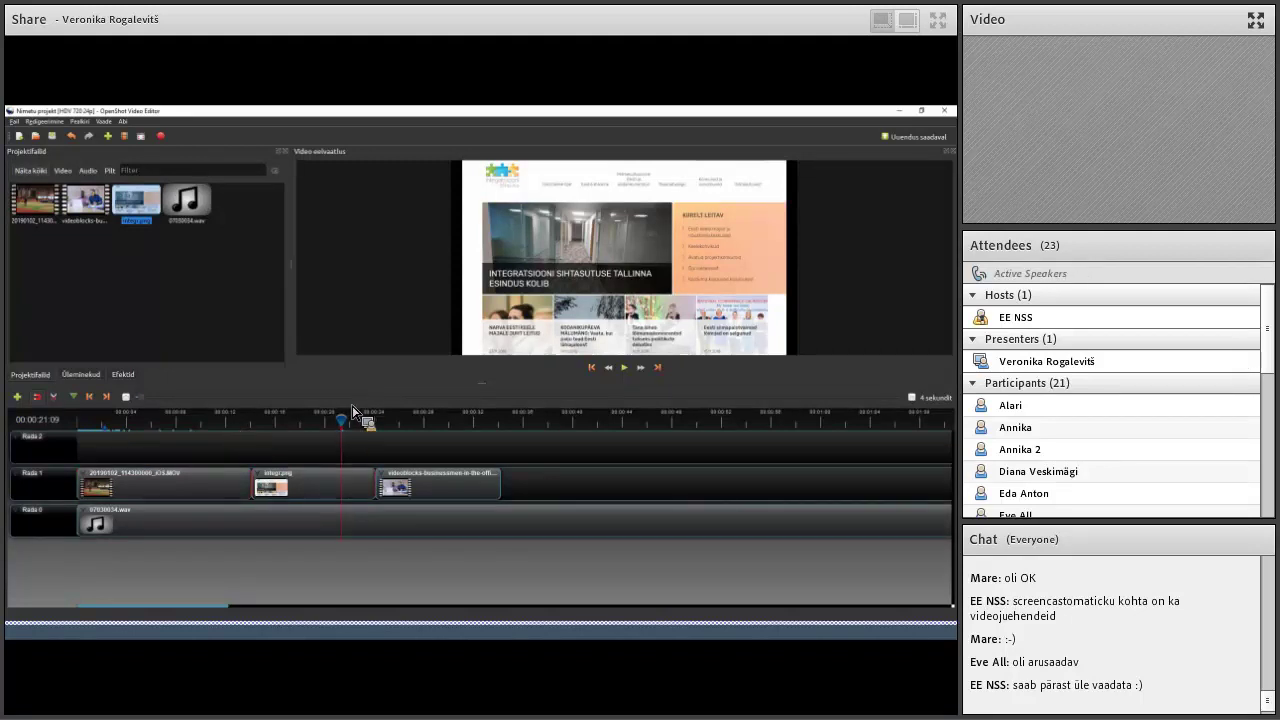
- Apply a 2-second freeze to the integr.png clip via Aeg > Seiska
right_click(334, 492)
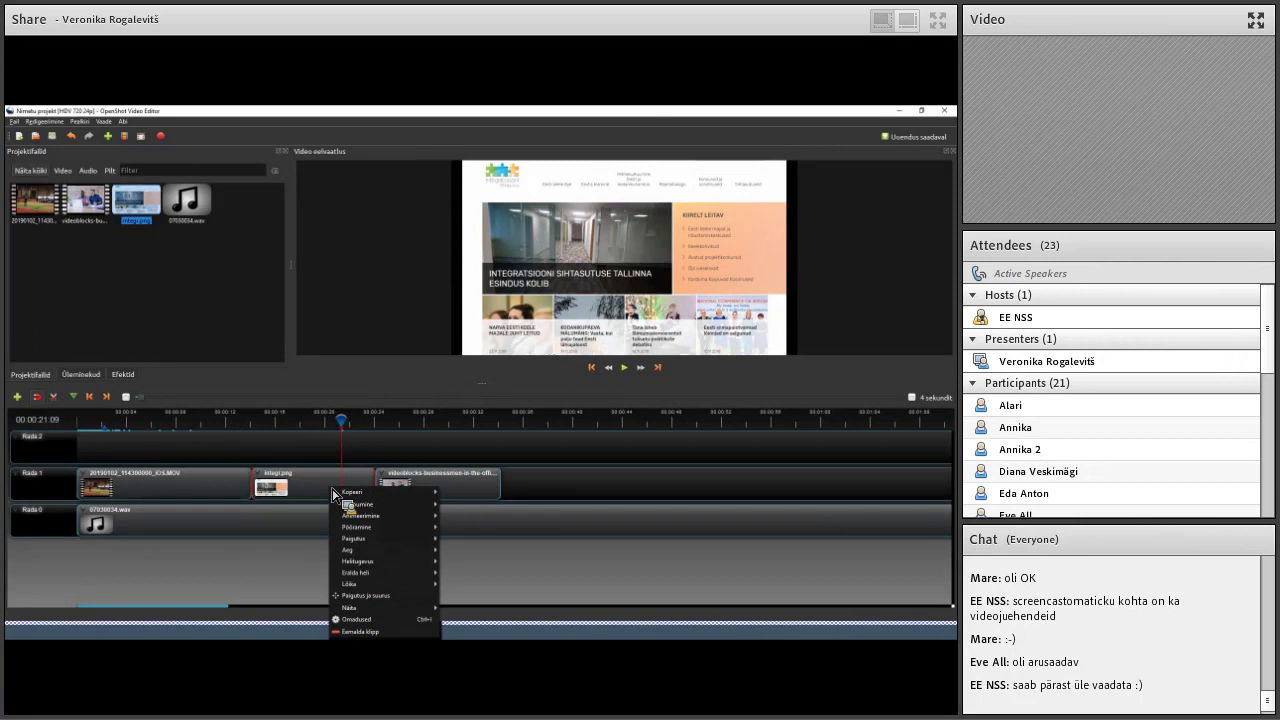
click(415, 482)
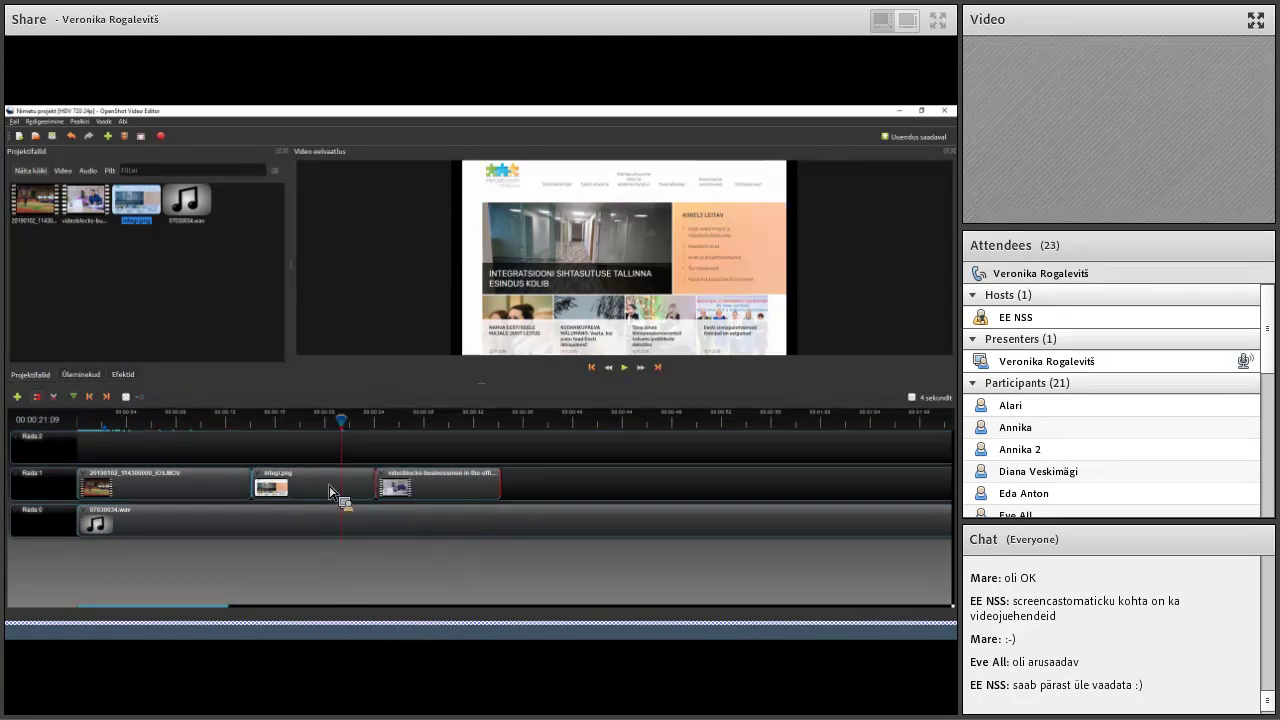
right_click(331, 490)
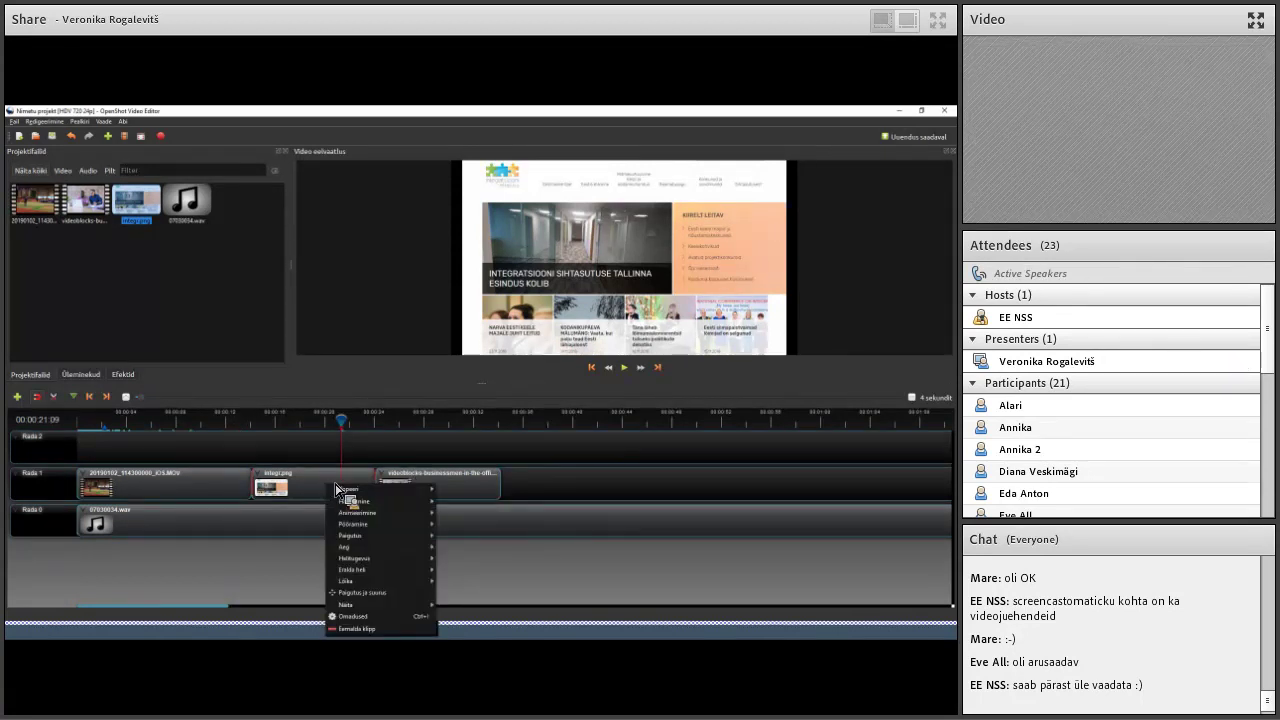
mouse_move(366, 503)
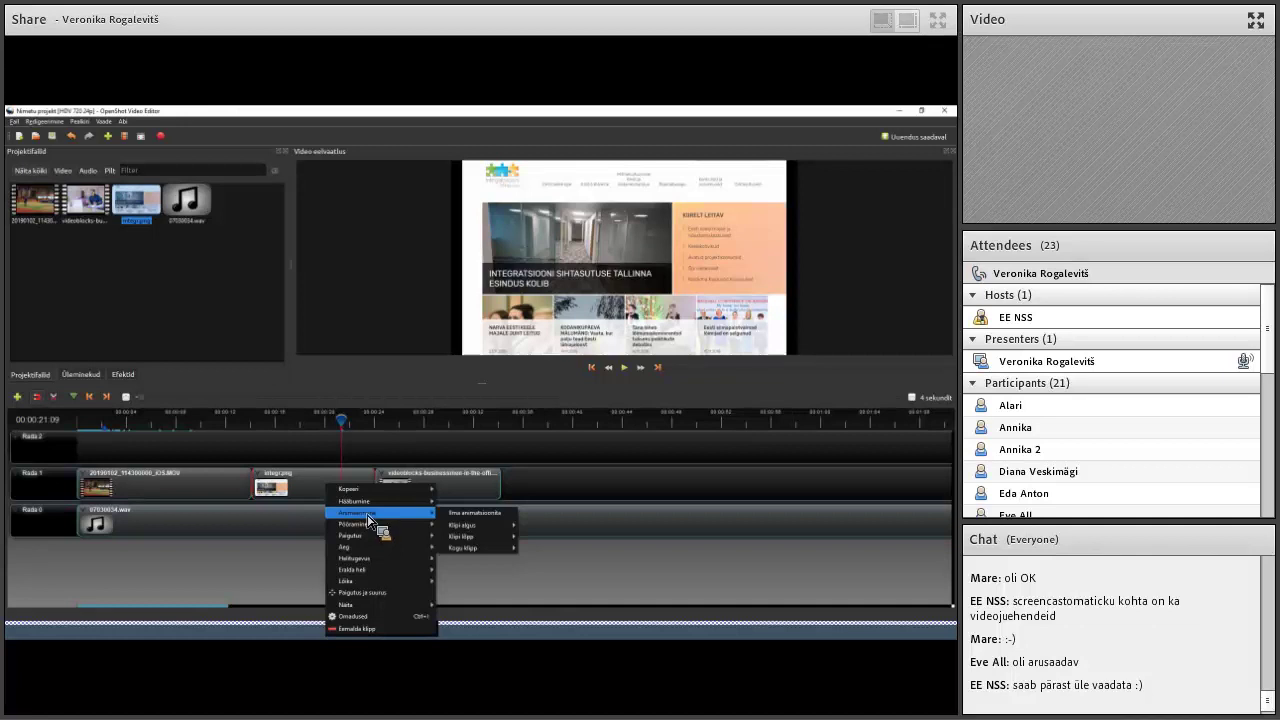
mouse_move(376, 547)
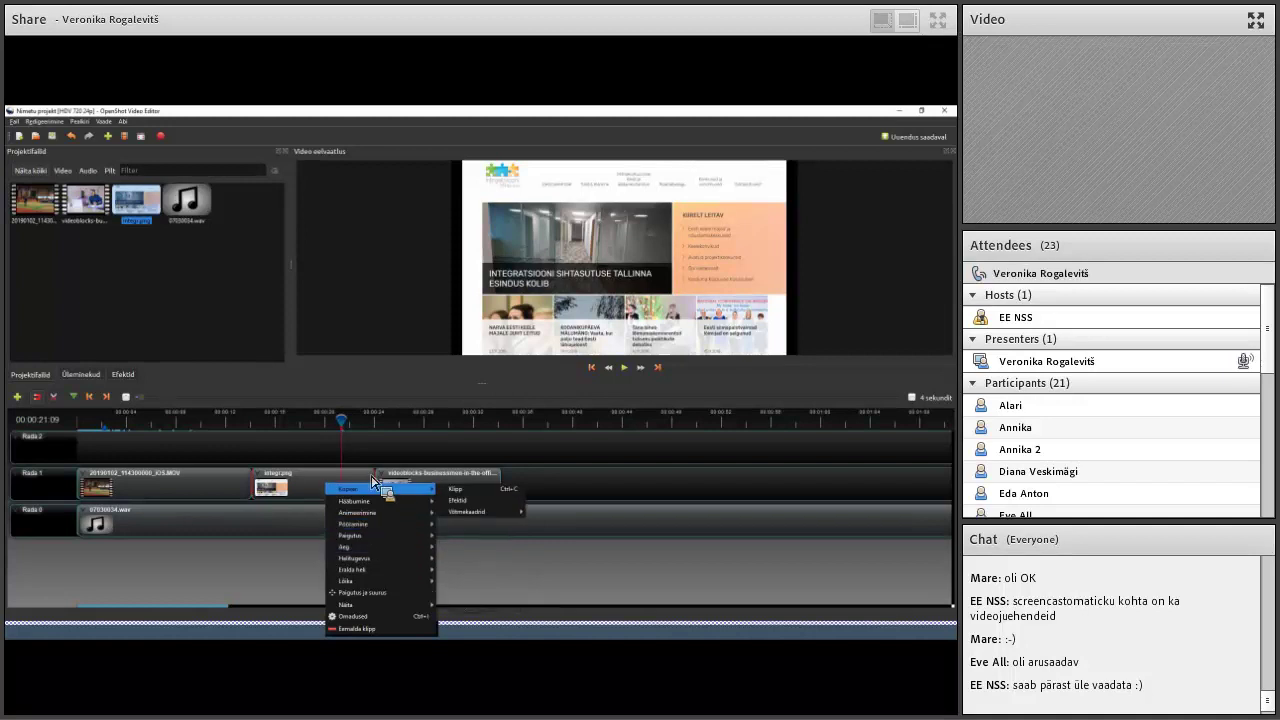
mouse_move(416, 558)
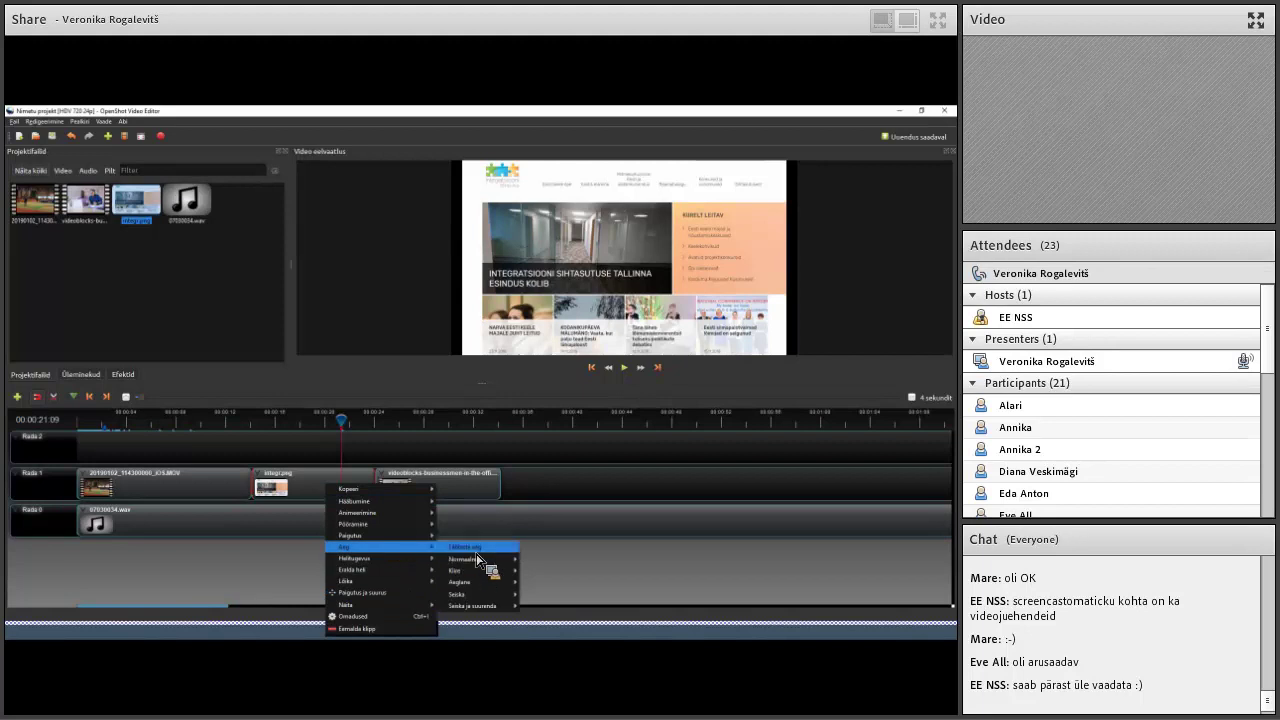
mouse_move(487, 577)
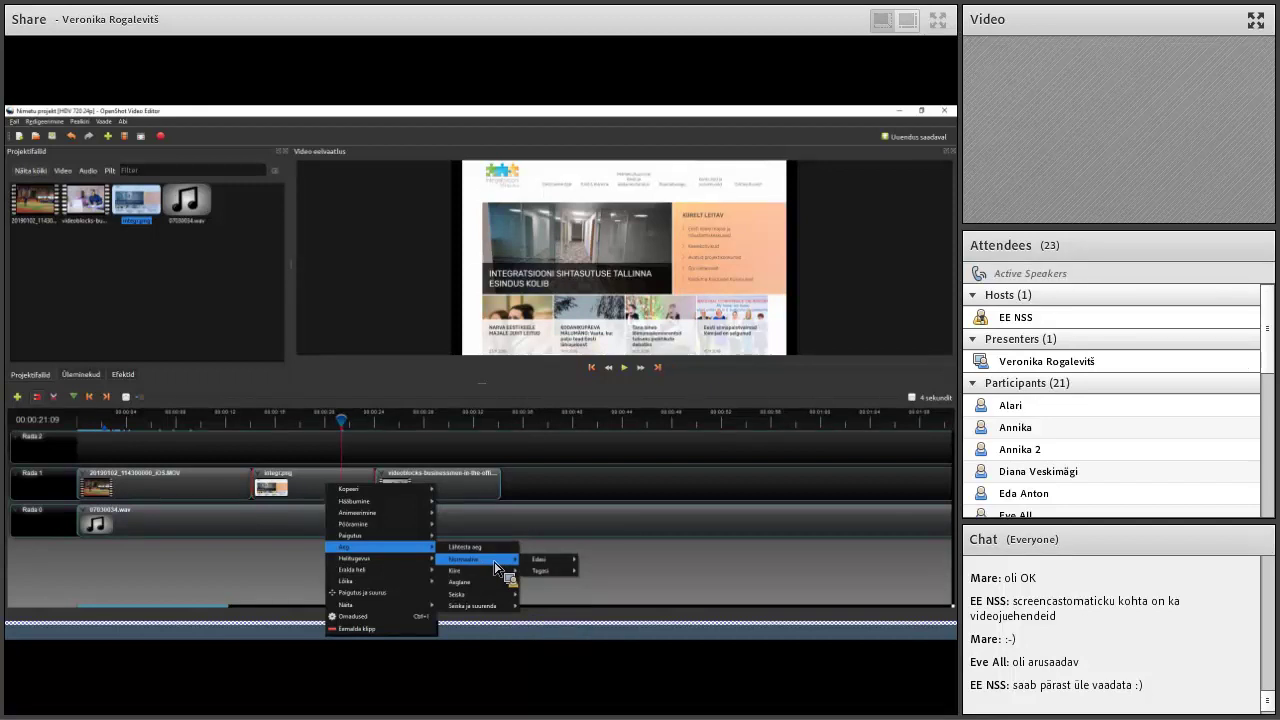
mouse_move(535, 569)
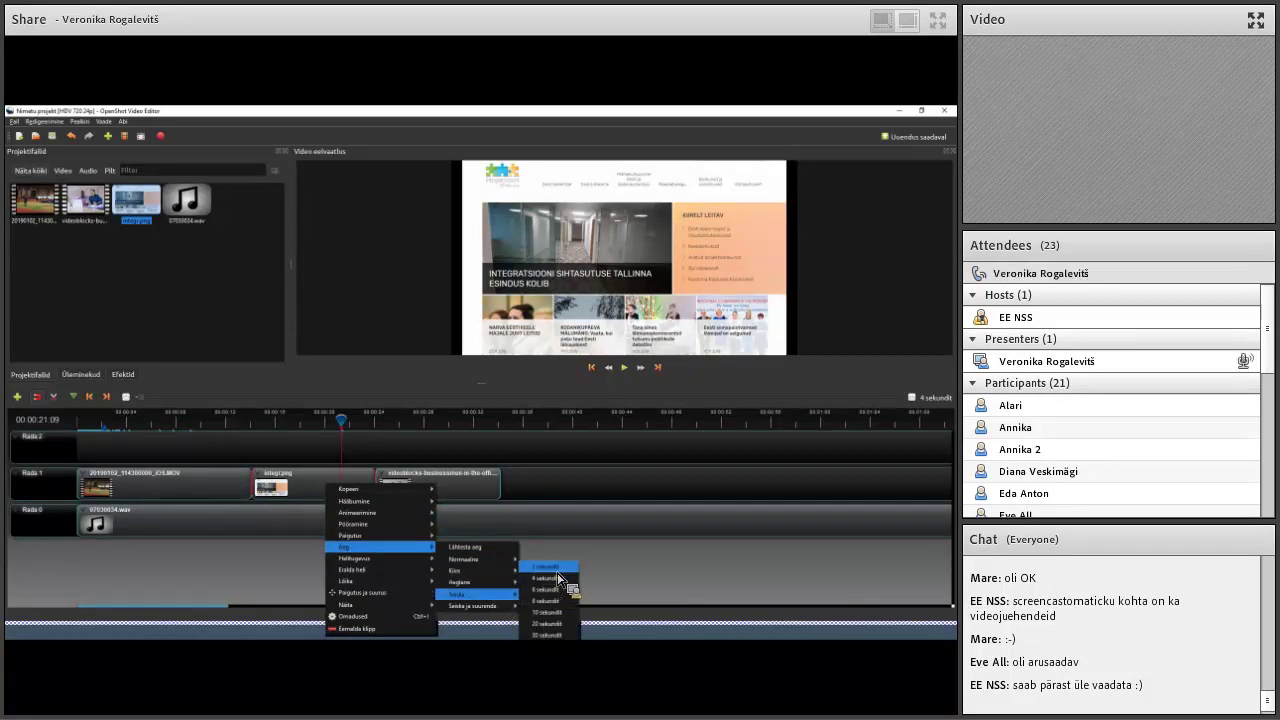
click(559, 578)
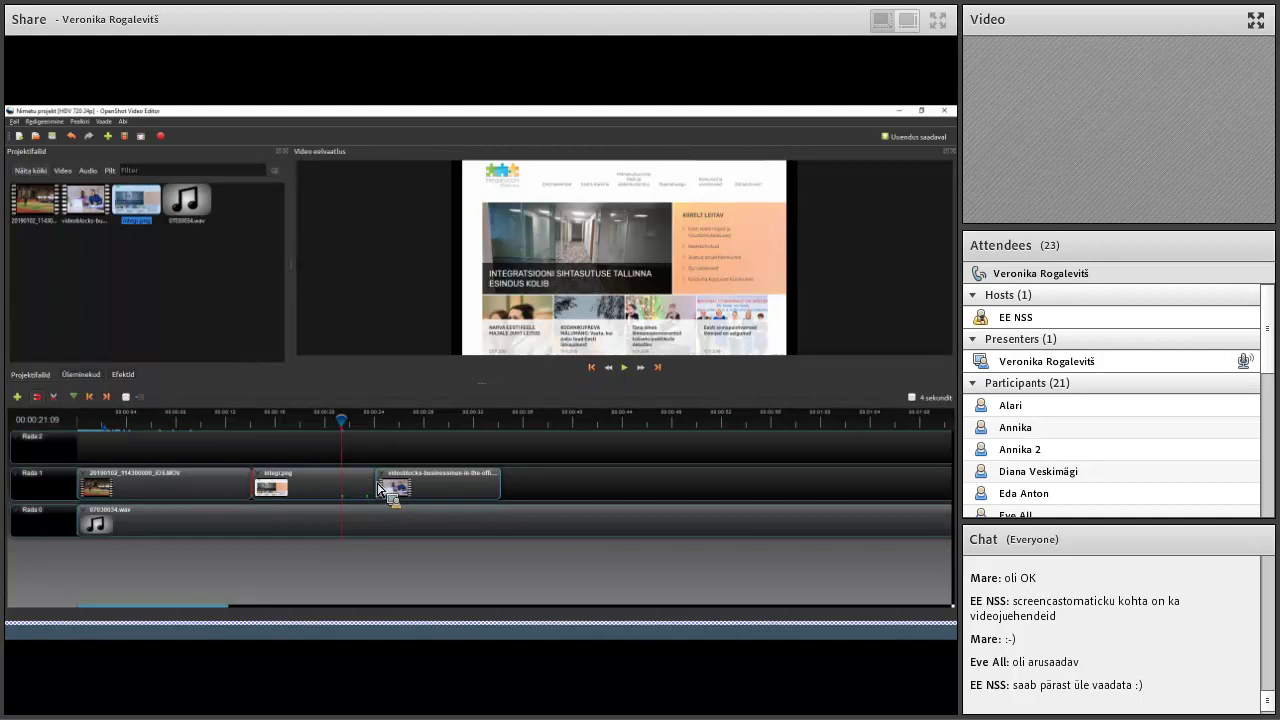
- Snap the videoblocks office clip against integr.png and preview from 00:00:13:12
drag(480, 490, 318, 490)
drag(511, 492, 345, 431)
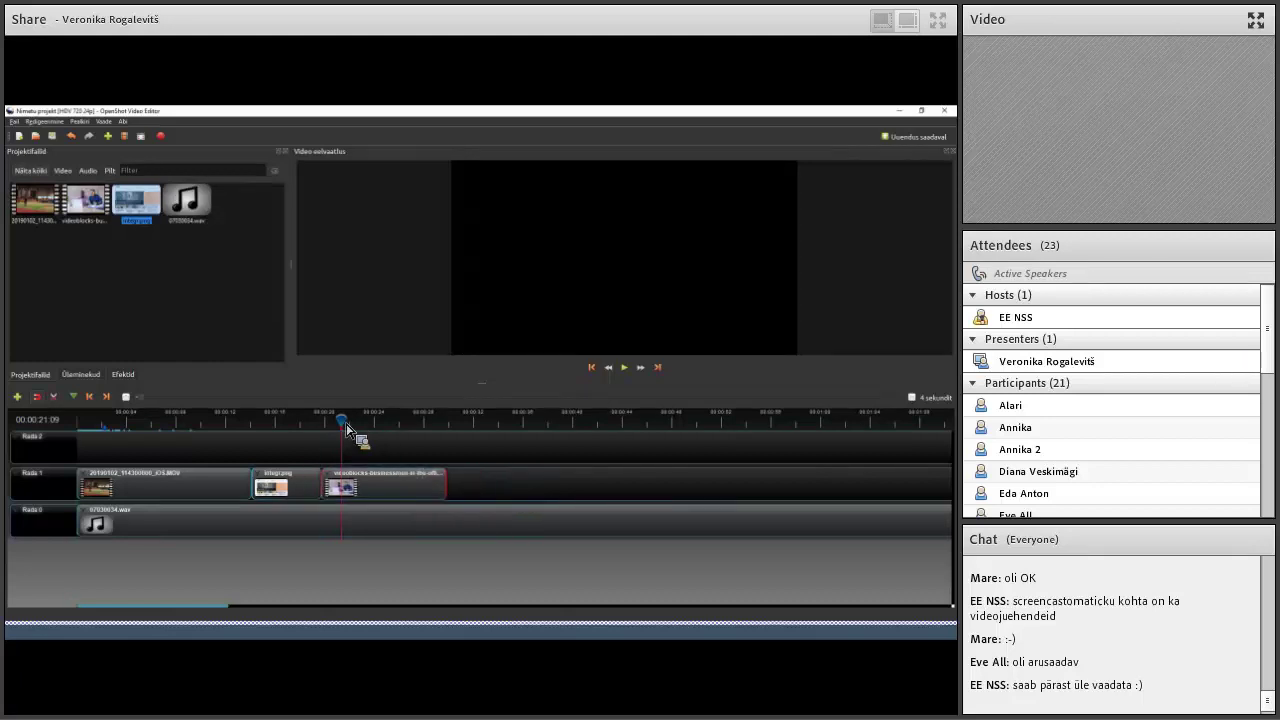
click(245, 425)
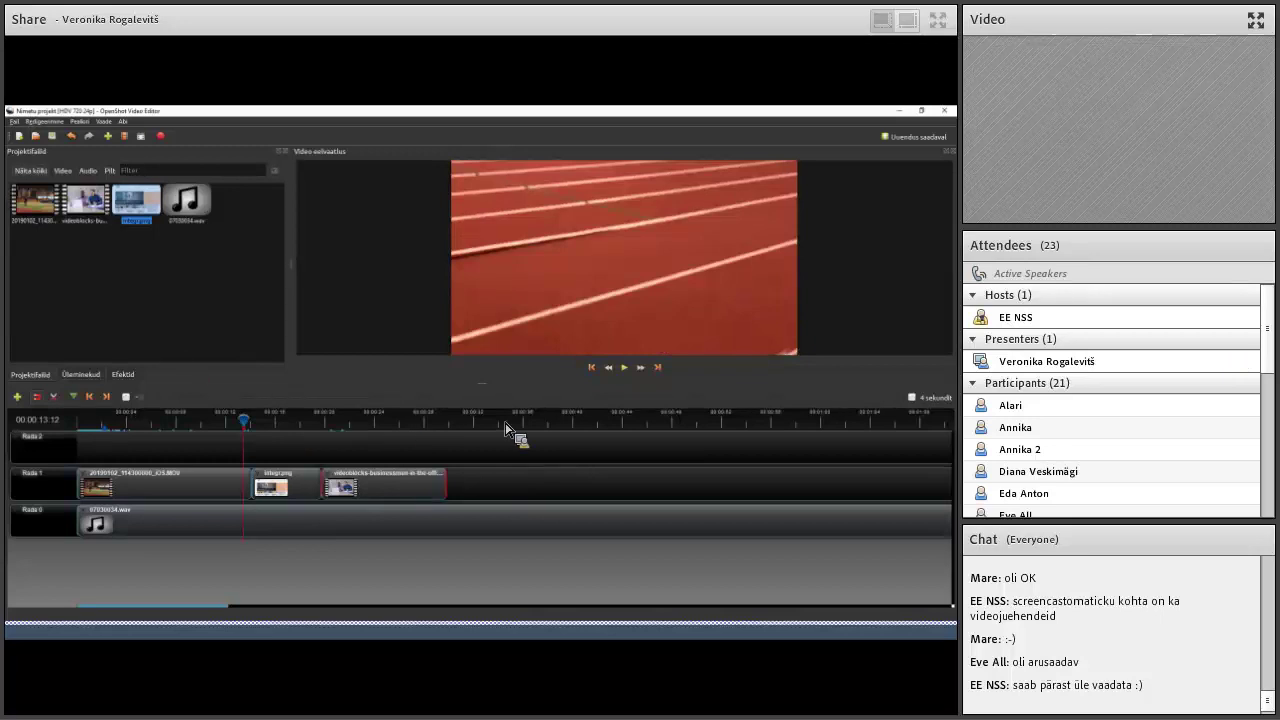
click(625, 368)
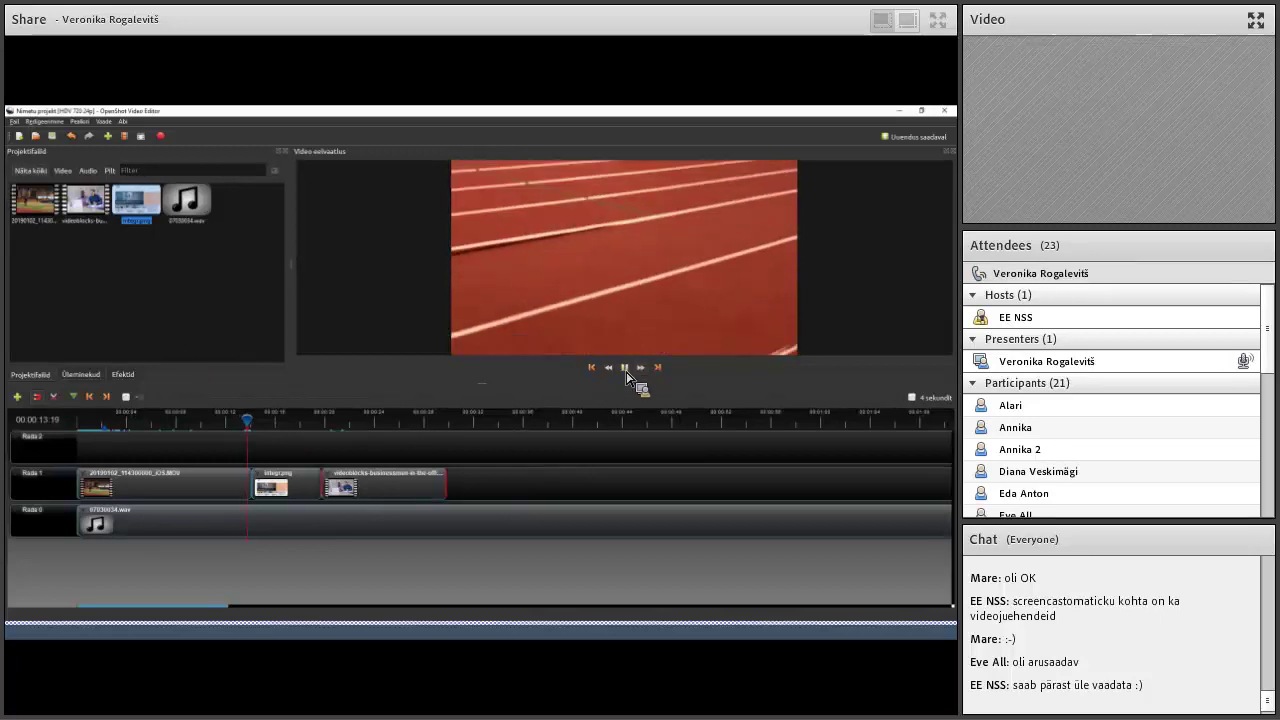
click(626, 370)
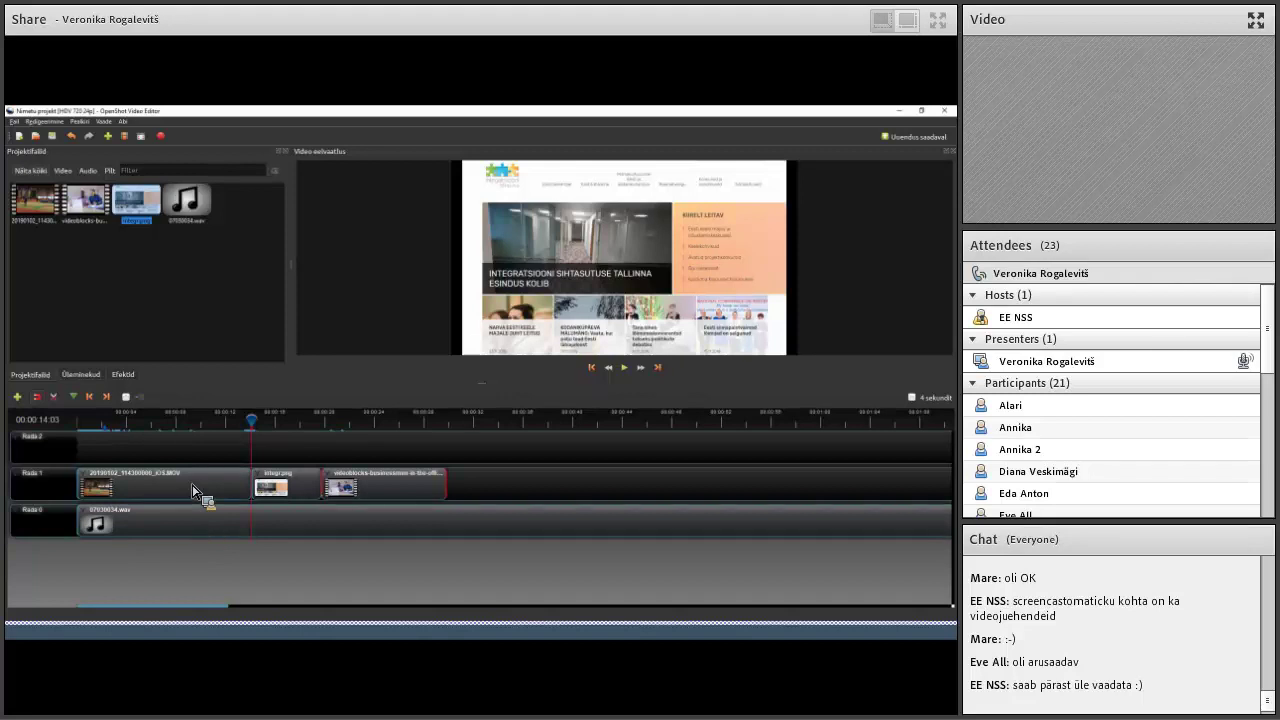
- Set the 07030034.wav audio clip's volume to 0% and preview from 00:00:10:13
right_click(177, 536)
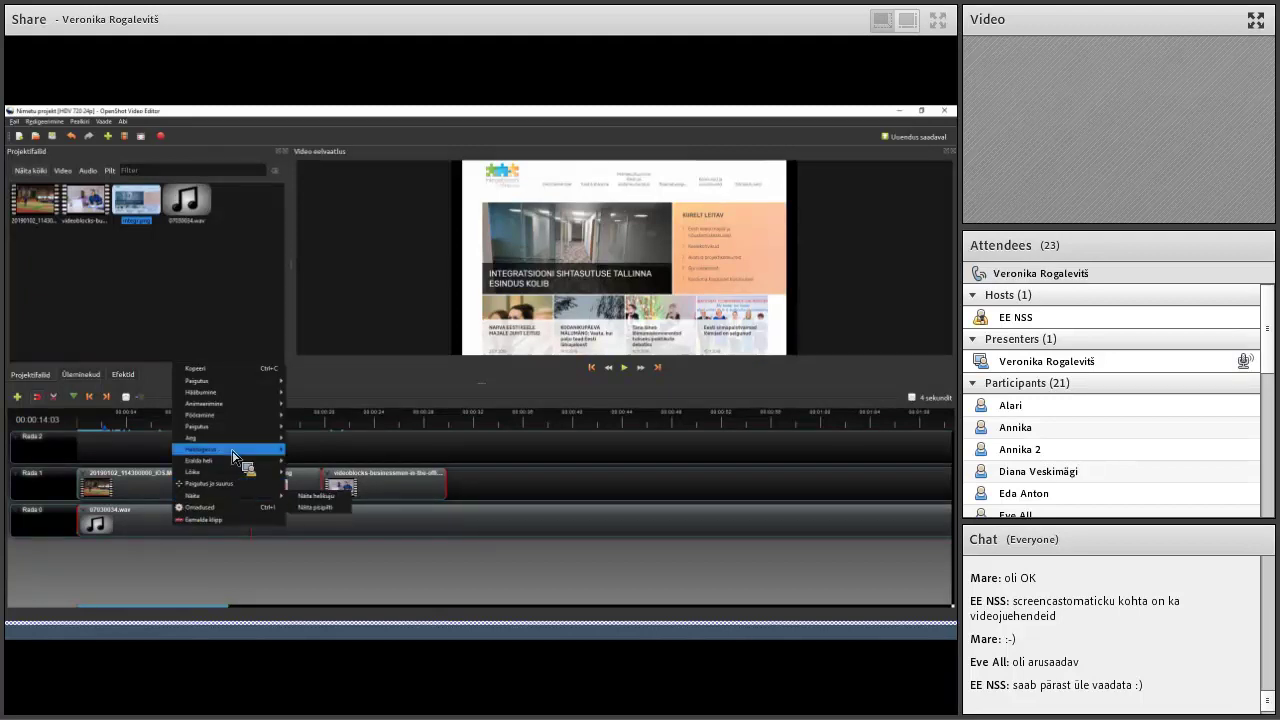
mouse_move(234, 452)
mouse_move(333, 486)
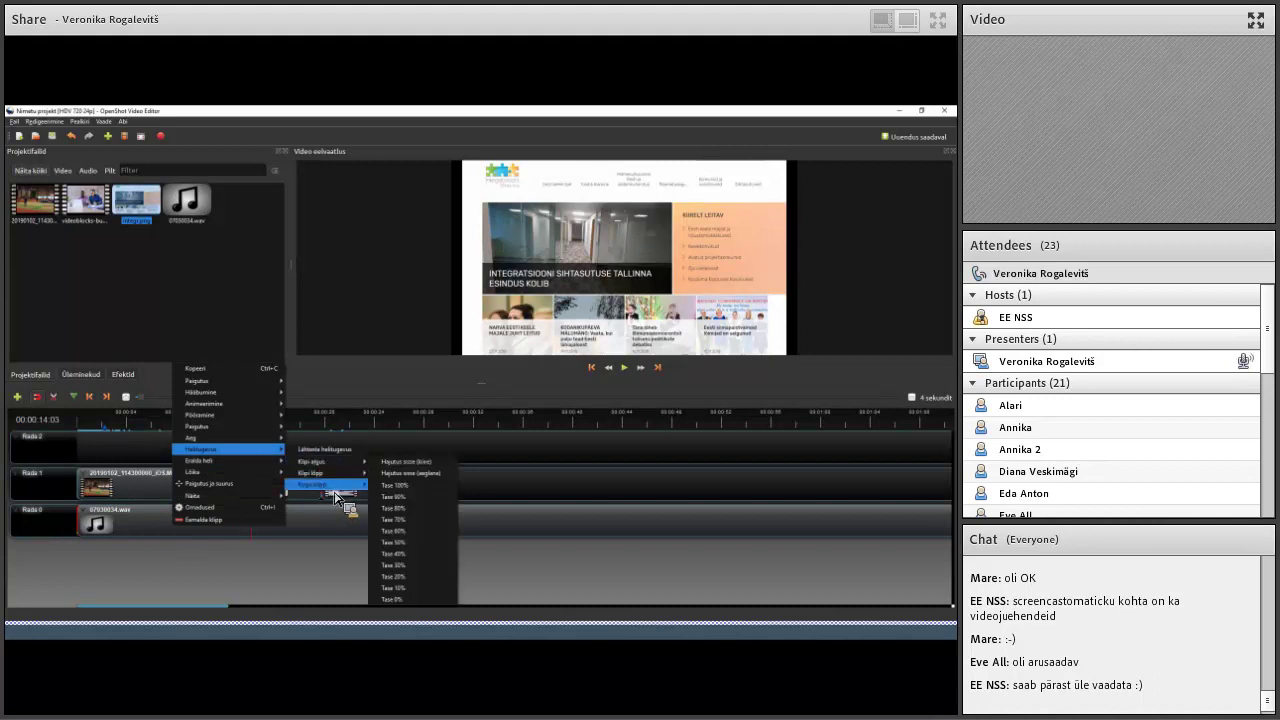
click(411, 638)
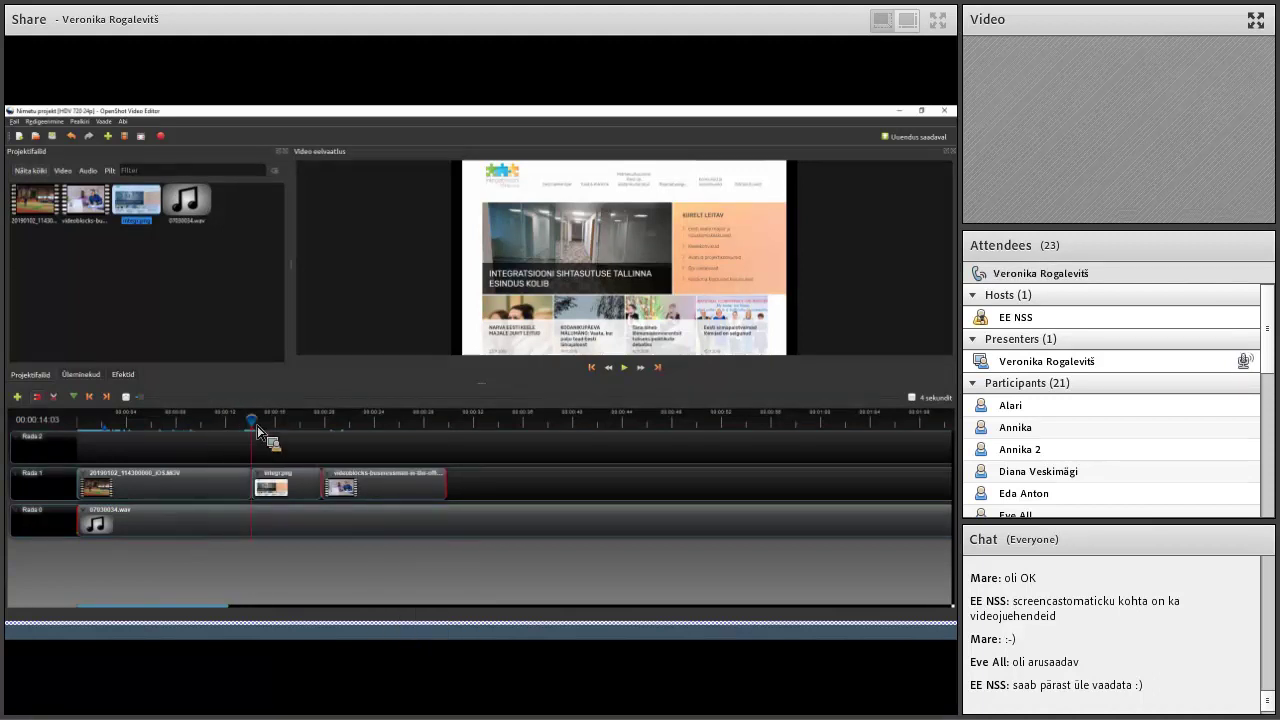
drag(253, 422, 207, 422)
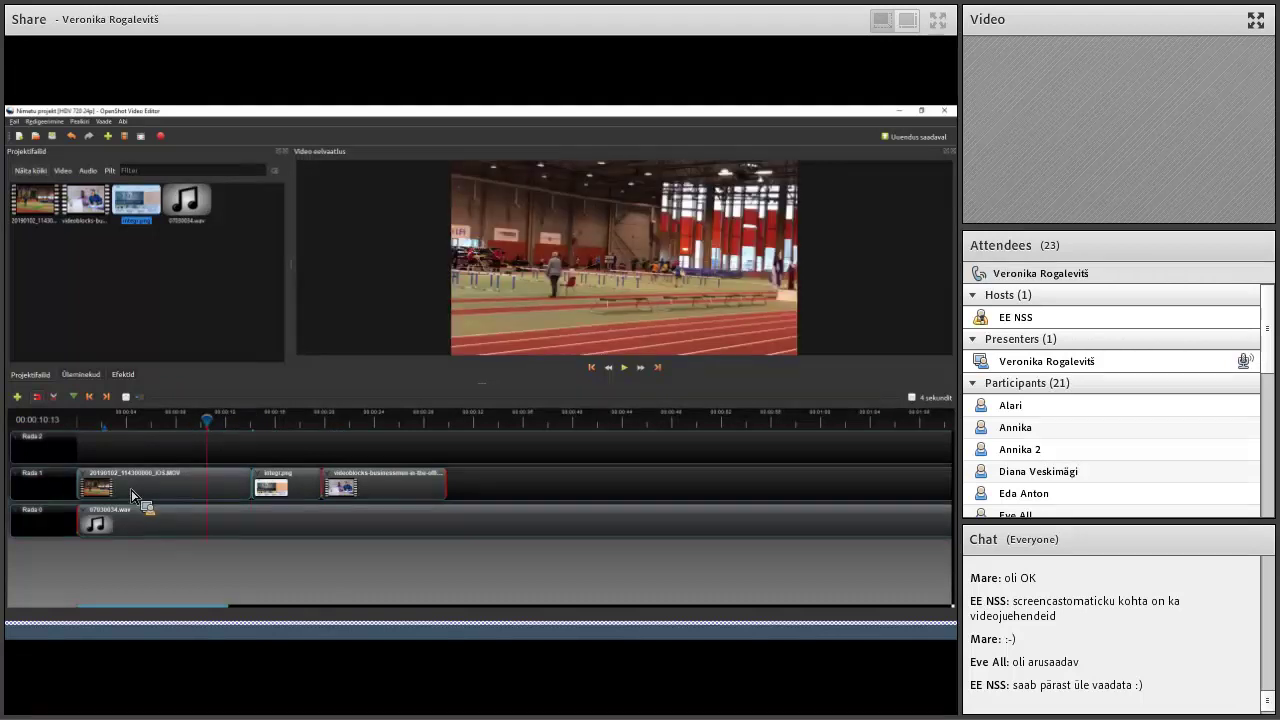
click(626, 369)
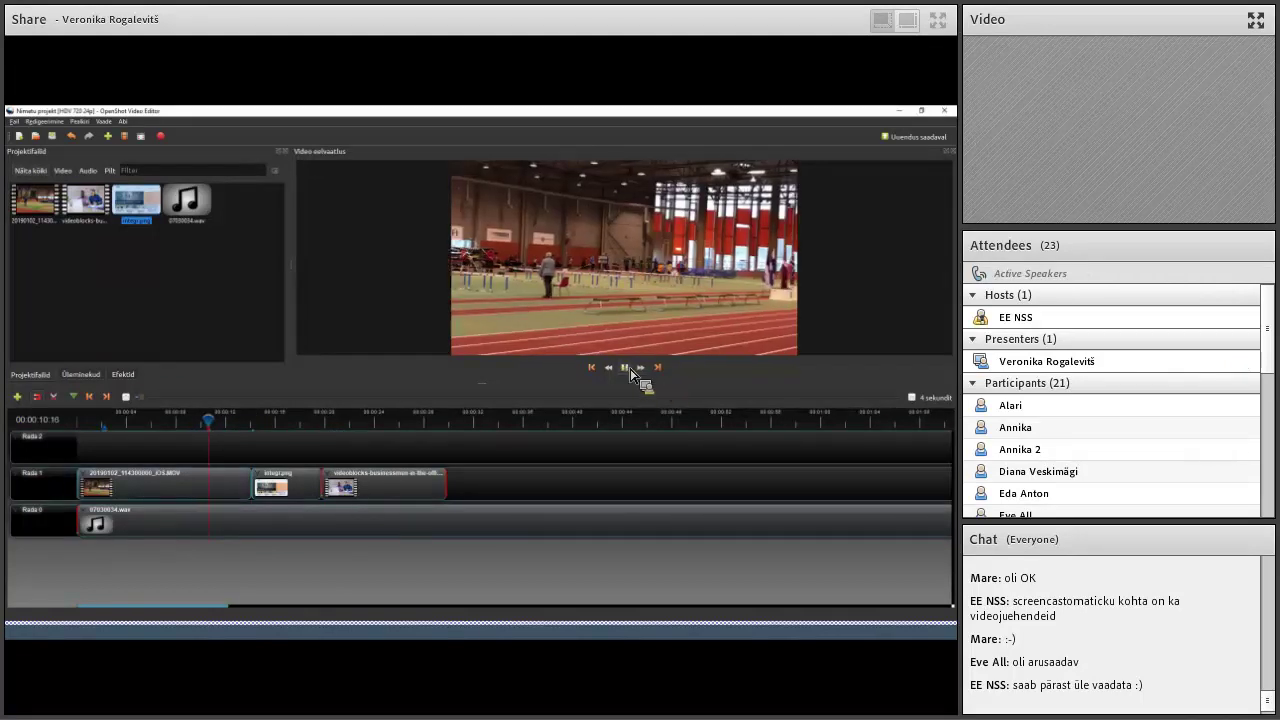
click(625, 368)
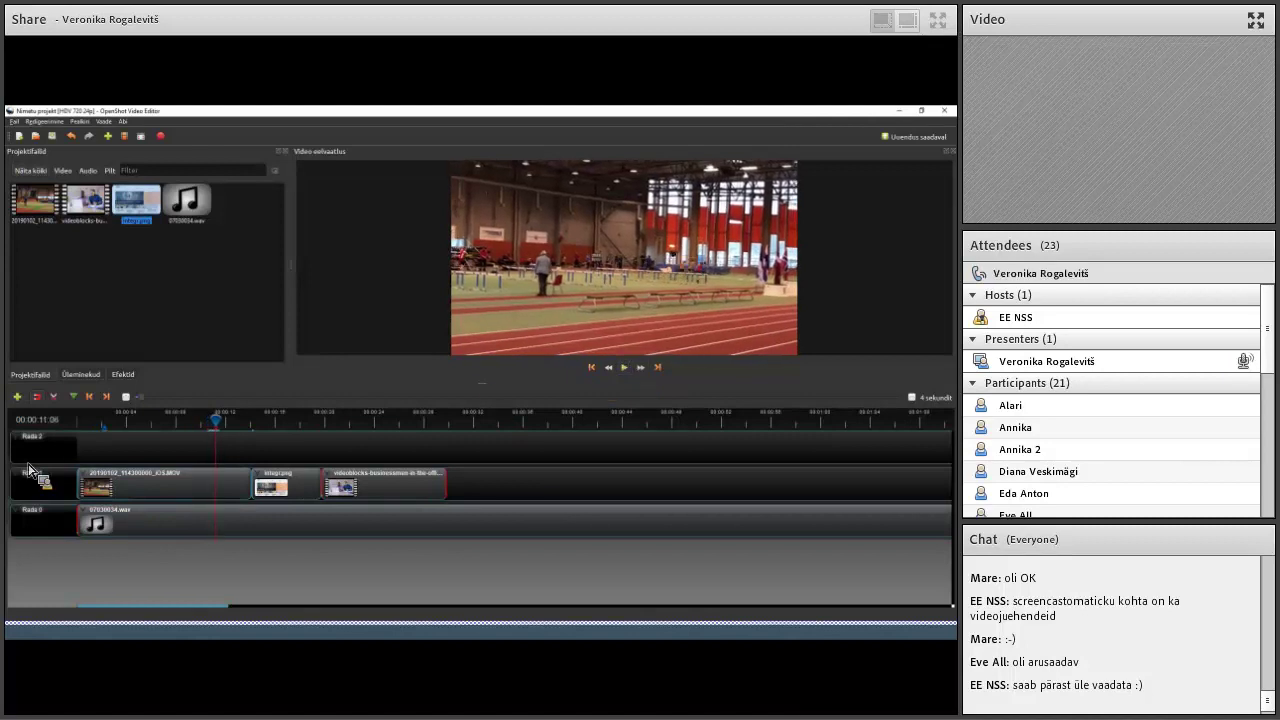
- Set the first video clip's volume to 0% for the whole clip
right_click(167, 490)
mouse_move(265, 404)
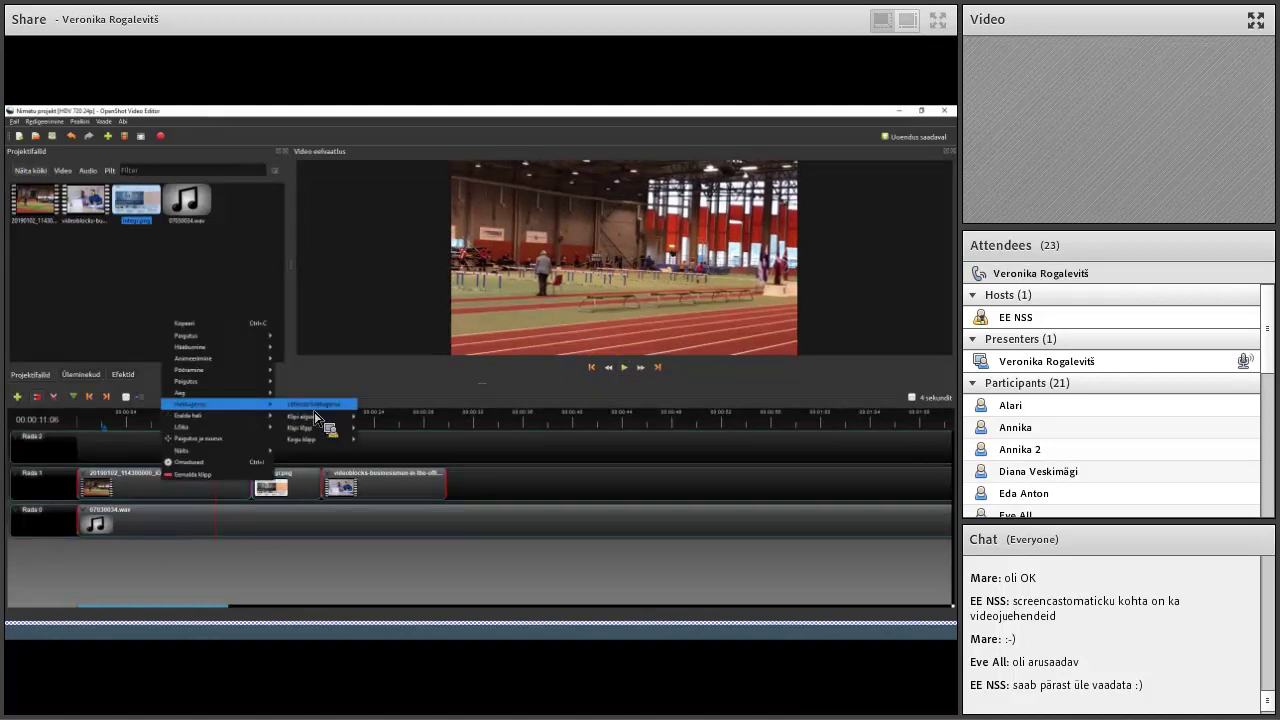
mouse_move(320, 439)
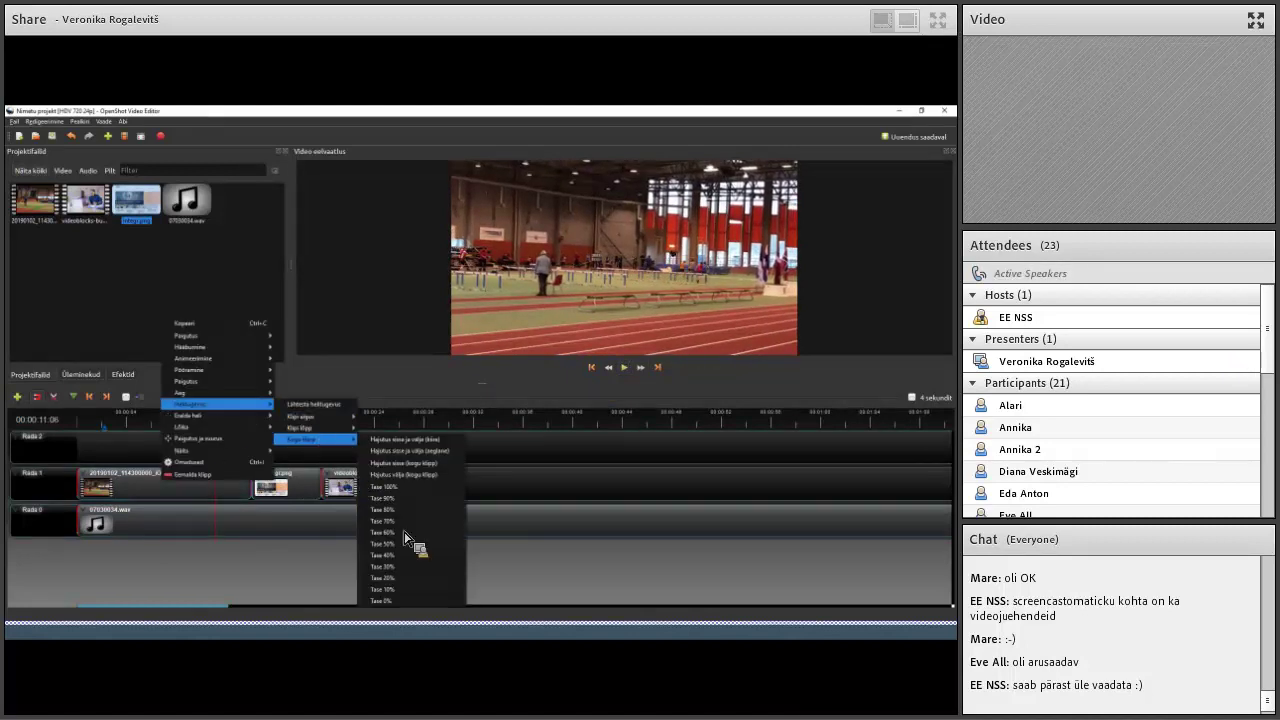
click(402, 601)
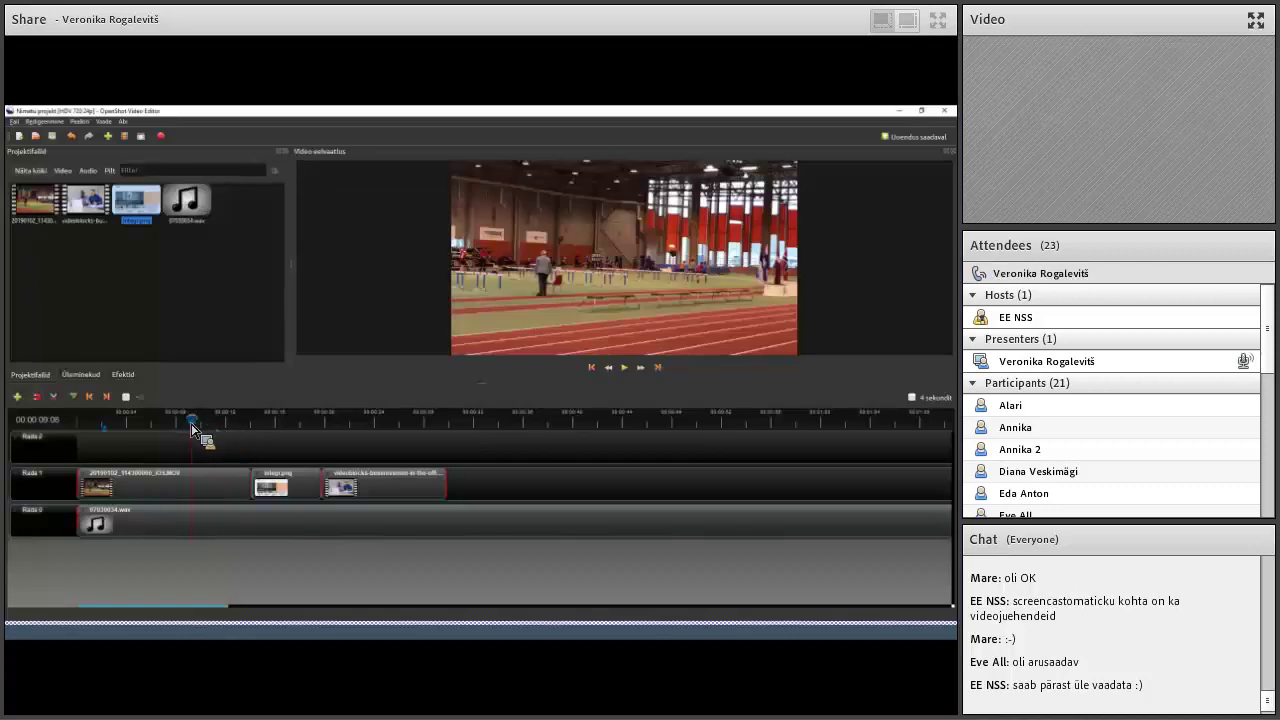
- Play the preview, then park the playhead on the high-jump frame at 00:00:05:22 and zoom the timeline
click(628, 370)
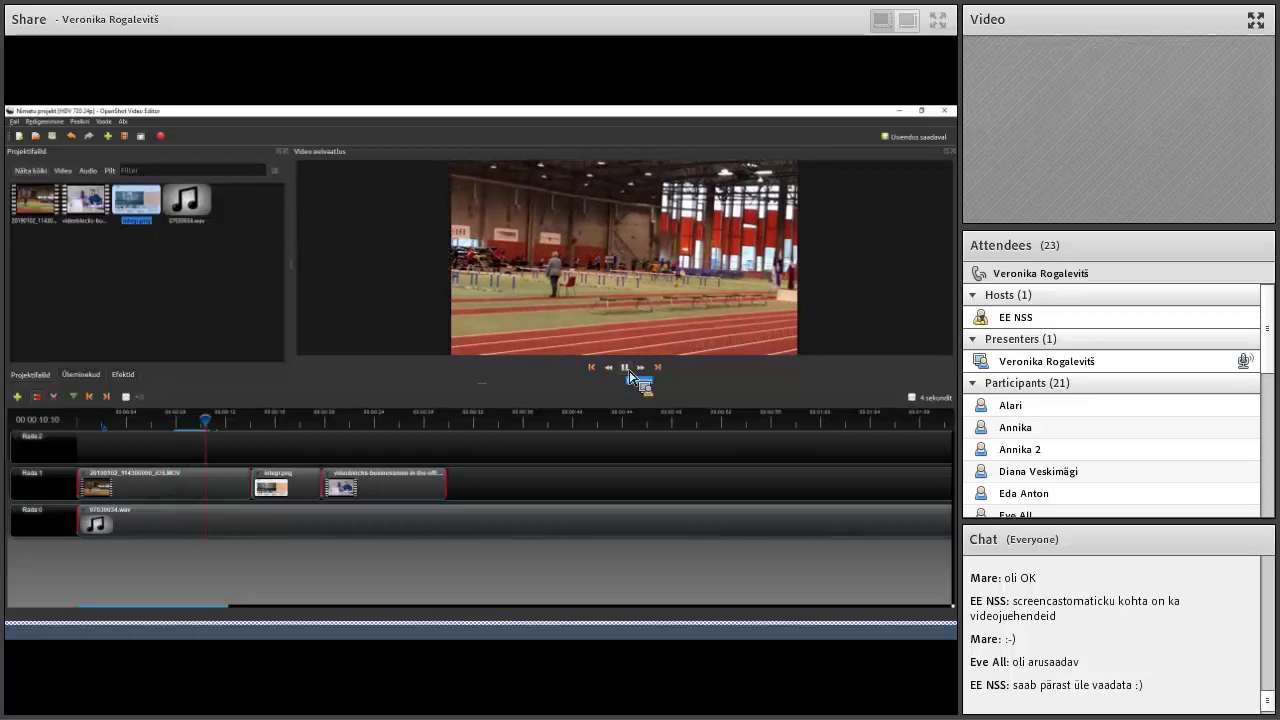
click(626, 369)
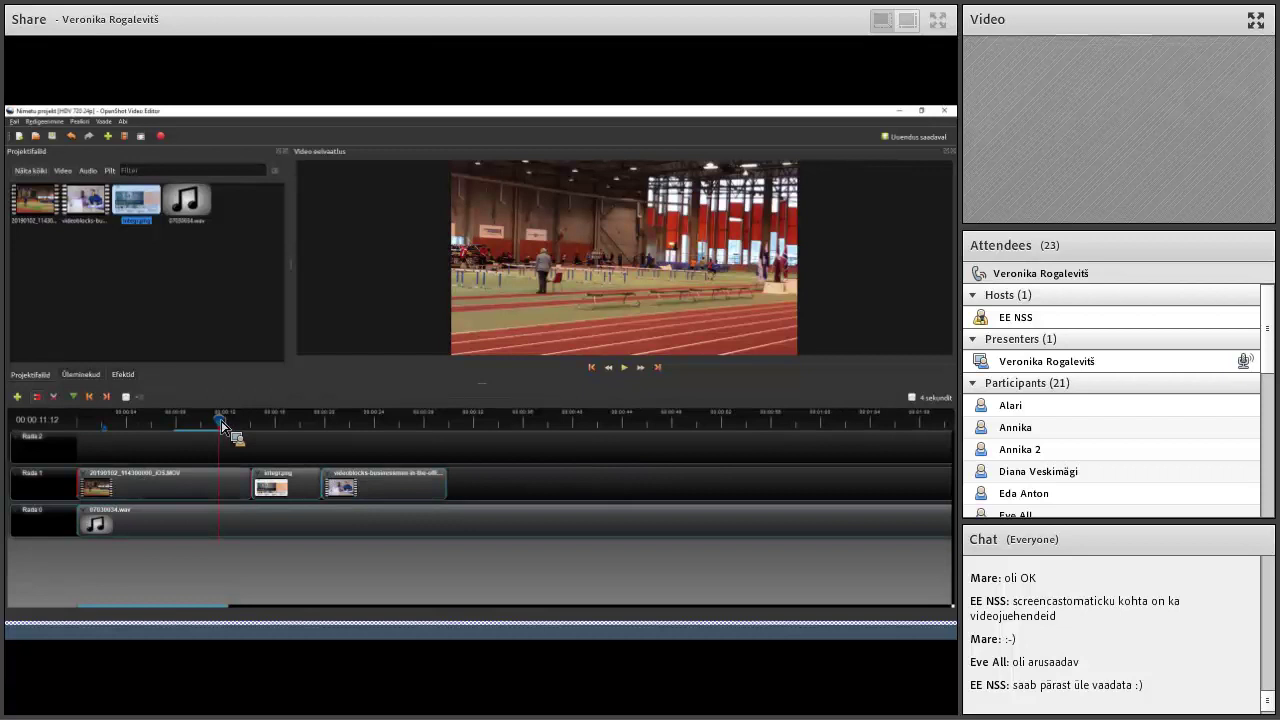
drag(222, 425, 206, 419)
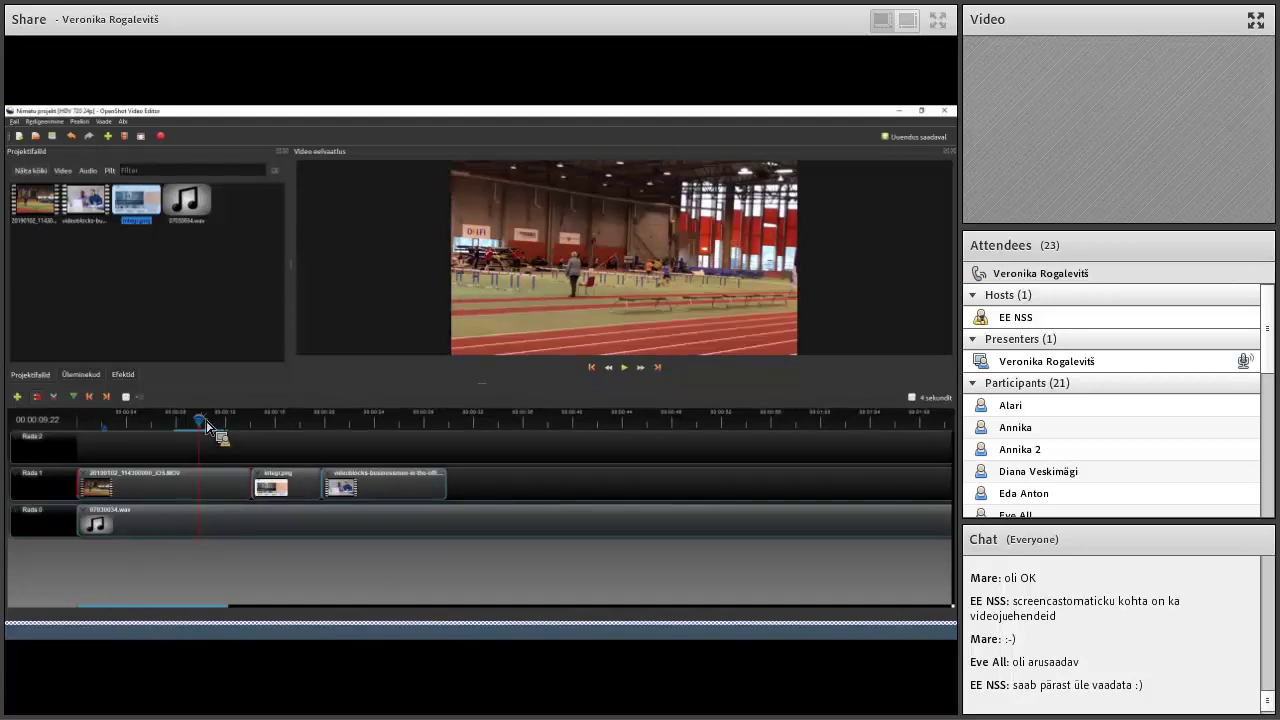
drag(184, 428, 155, 425)
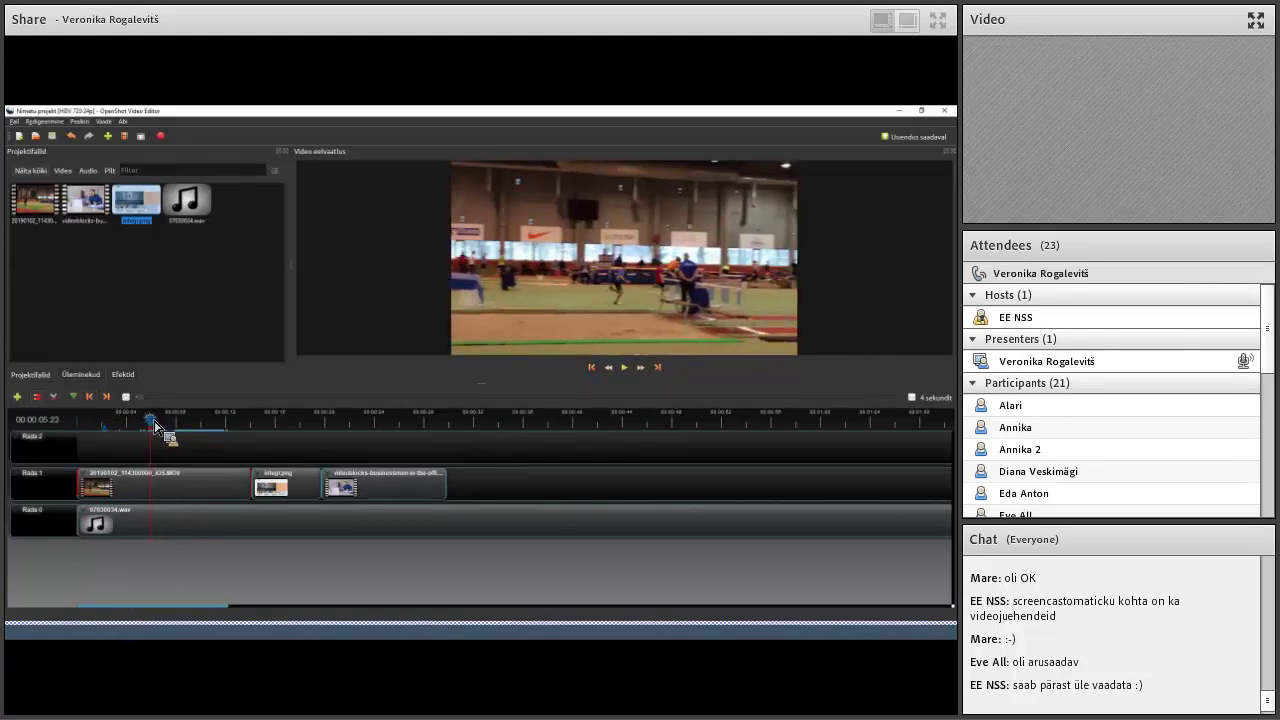
click(155, 425)
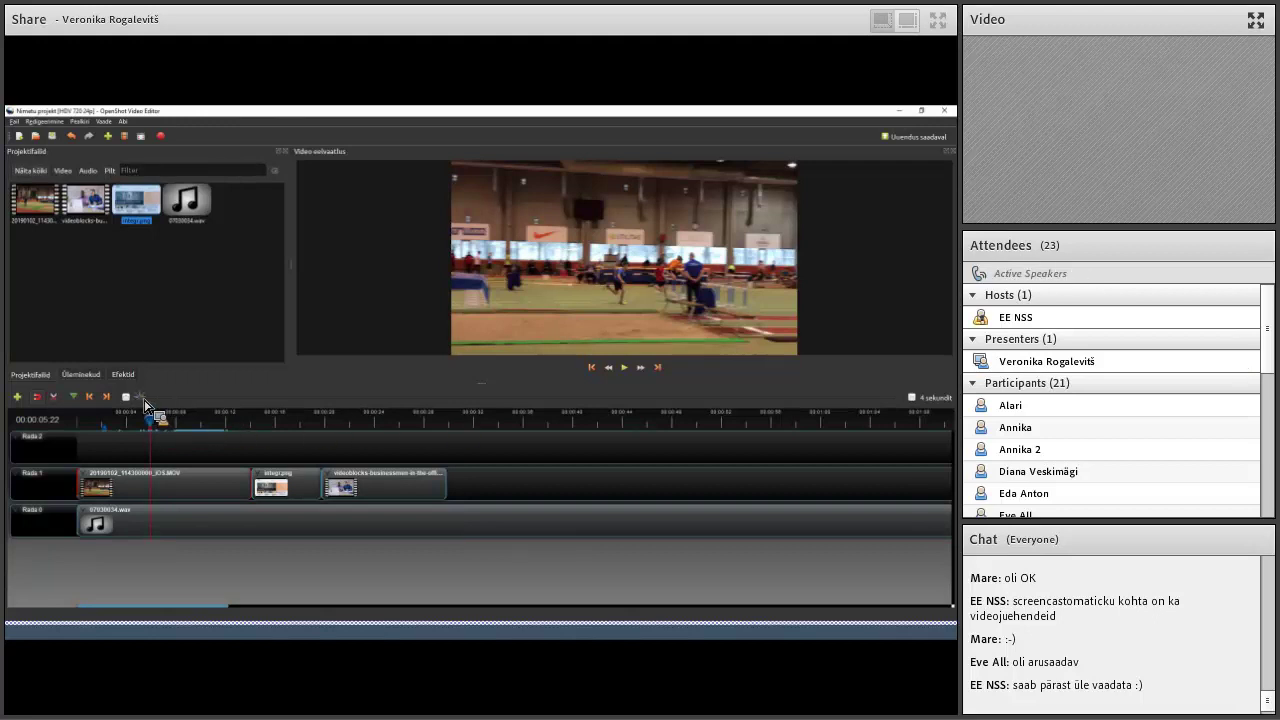
scroll(150, 412, up, 1)
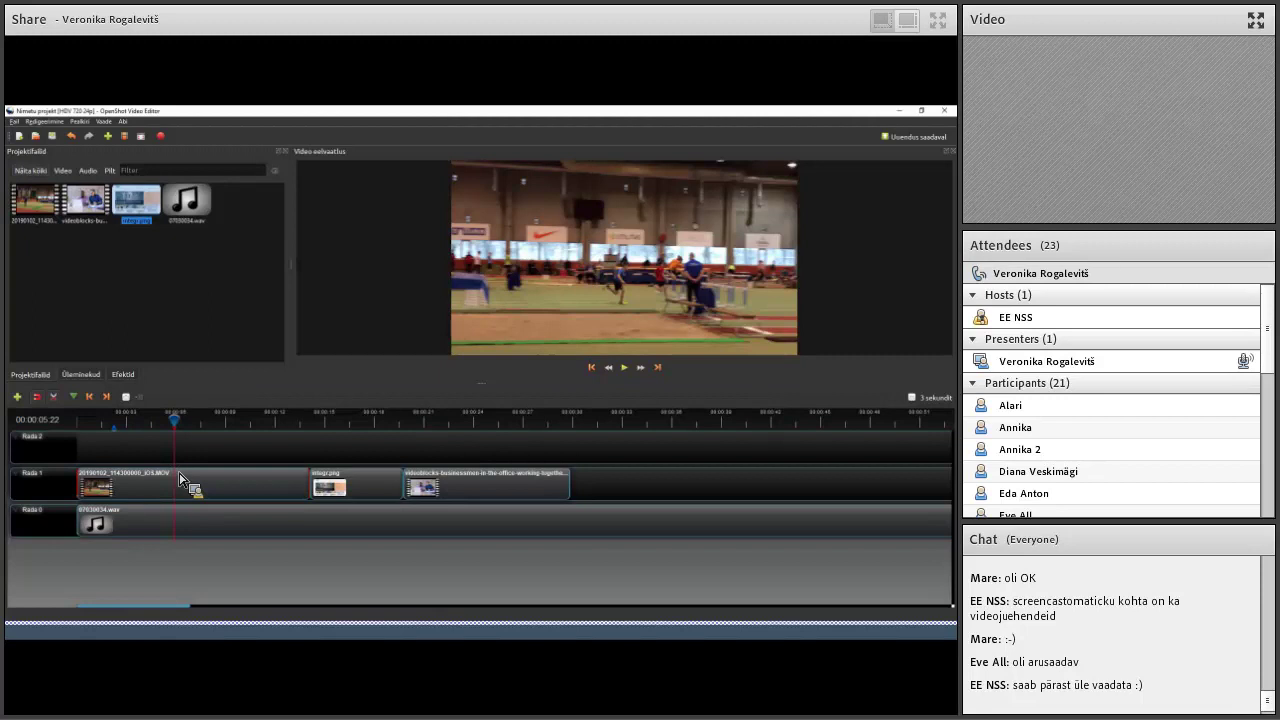
- Split the first clip at the playhead and again at 00:00:07:17, then slide the second phone clip along Rada 1
key(ctrl+k)
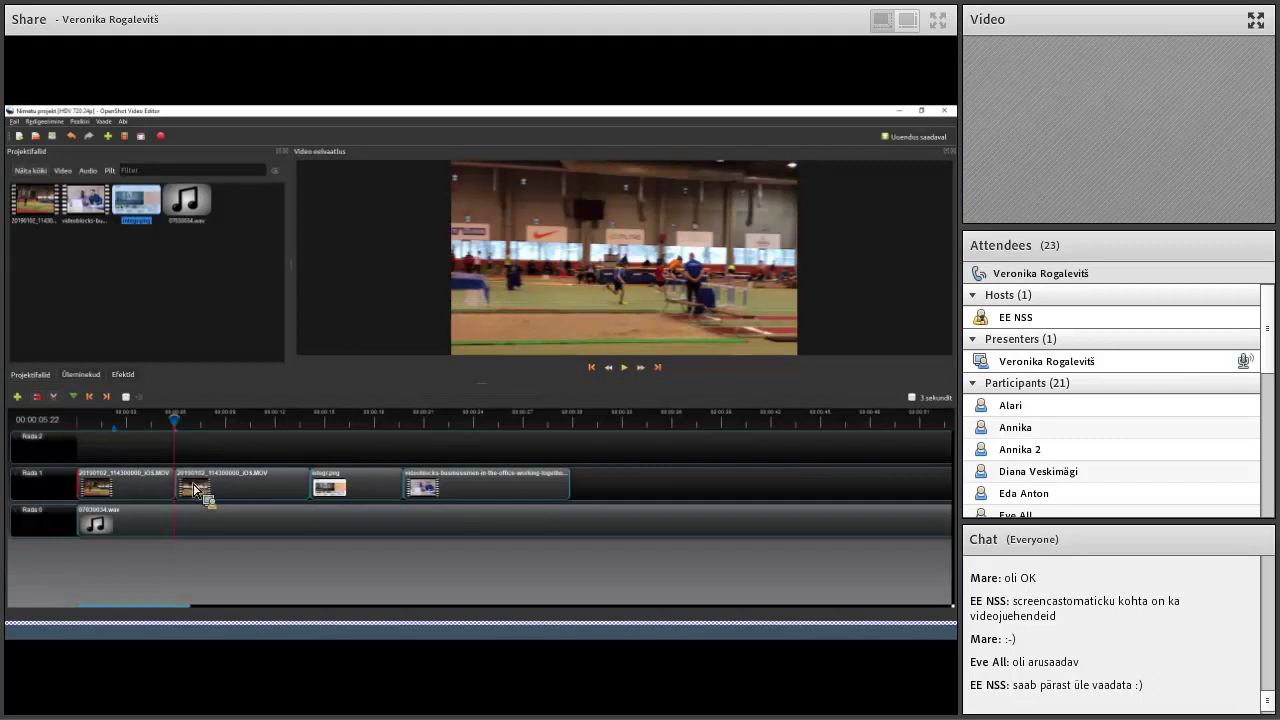
drag(137, 483, 201, 422)
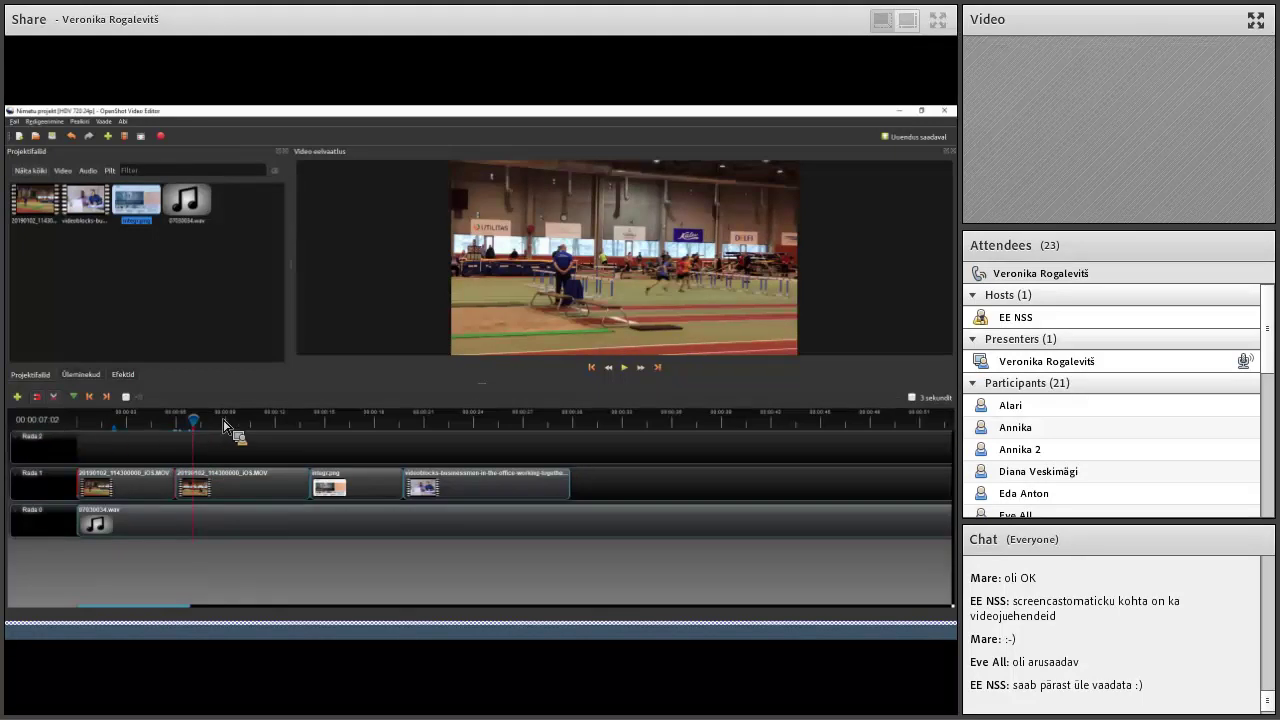
drag(205, 424, 207, 425)
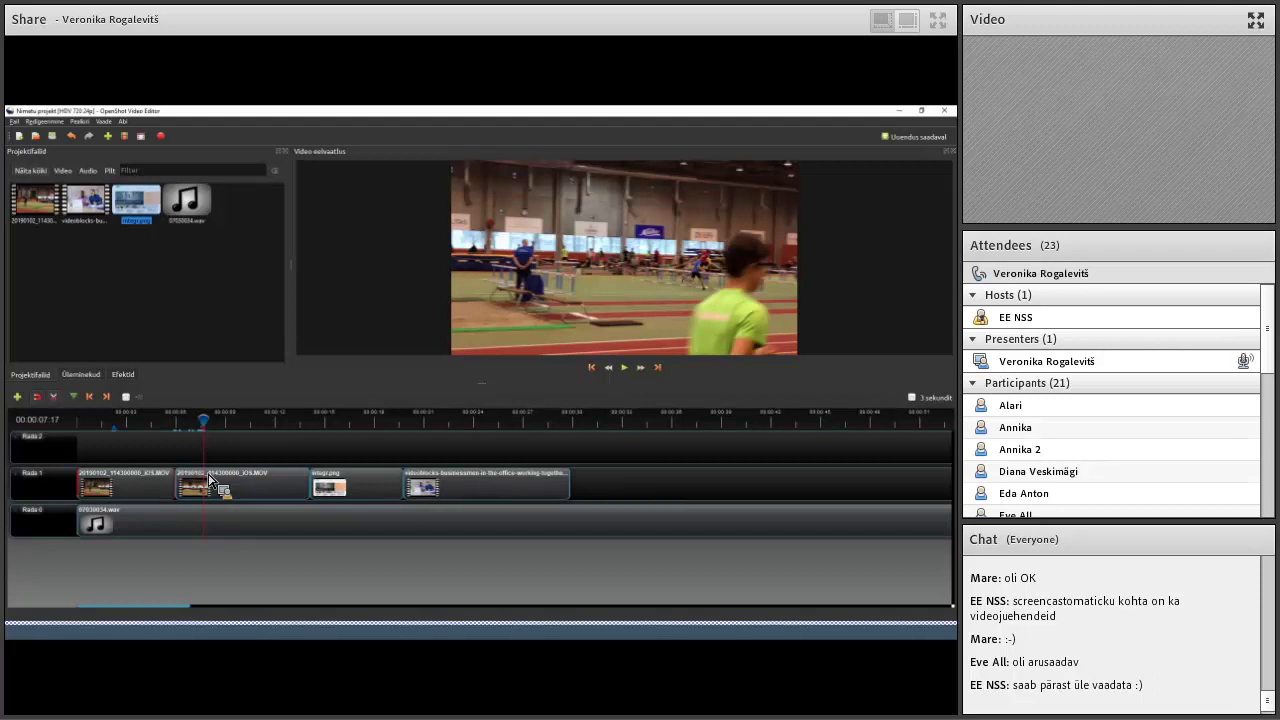
click(208, 482)
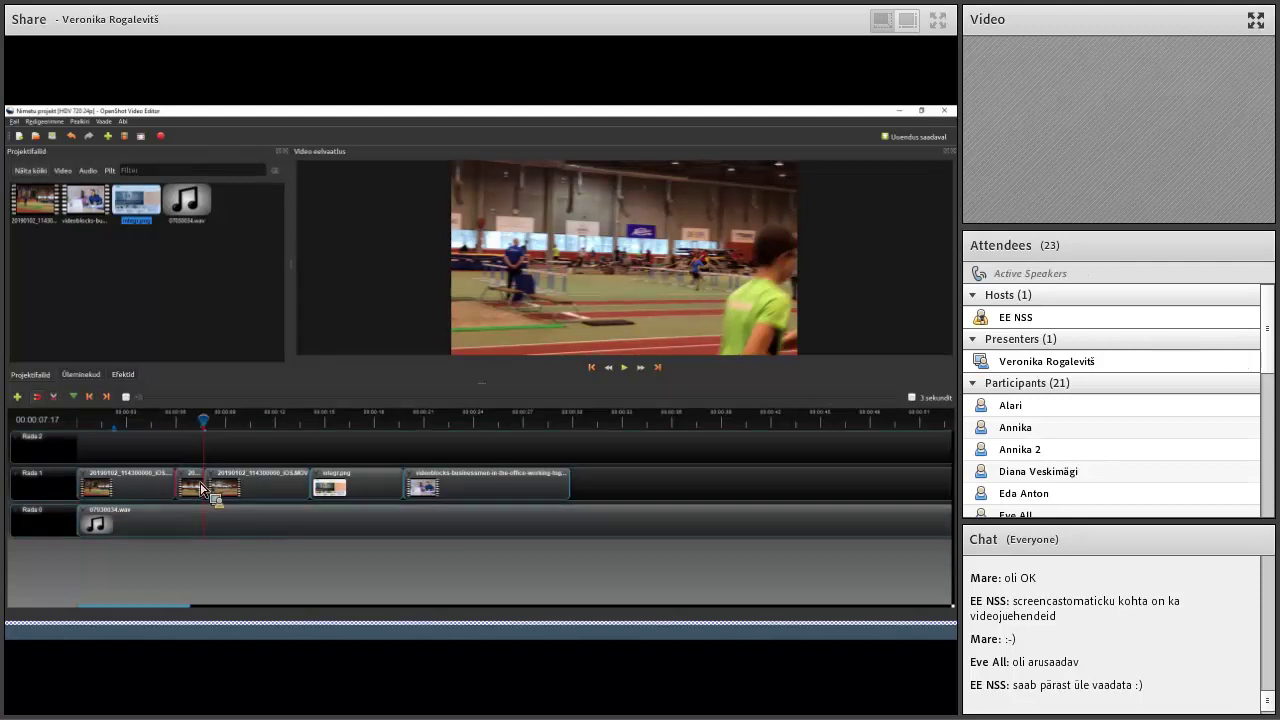
drag(196, 490, 173, 433)
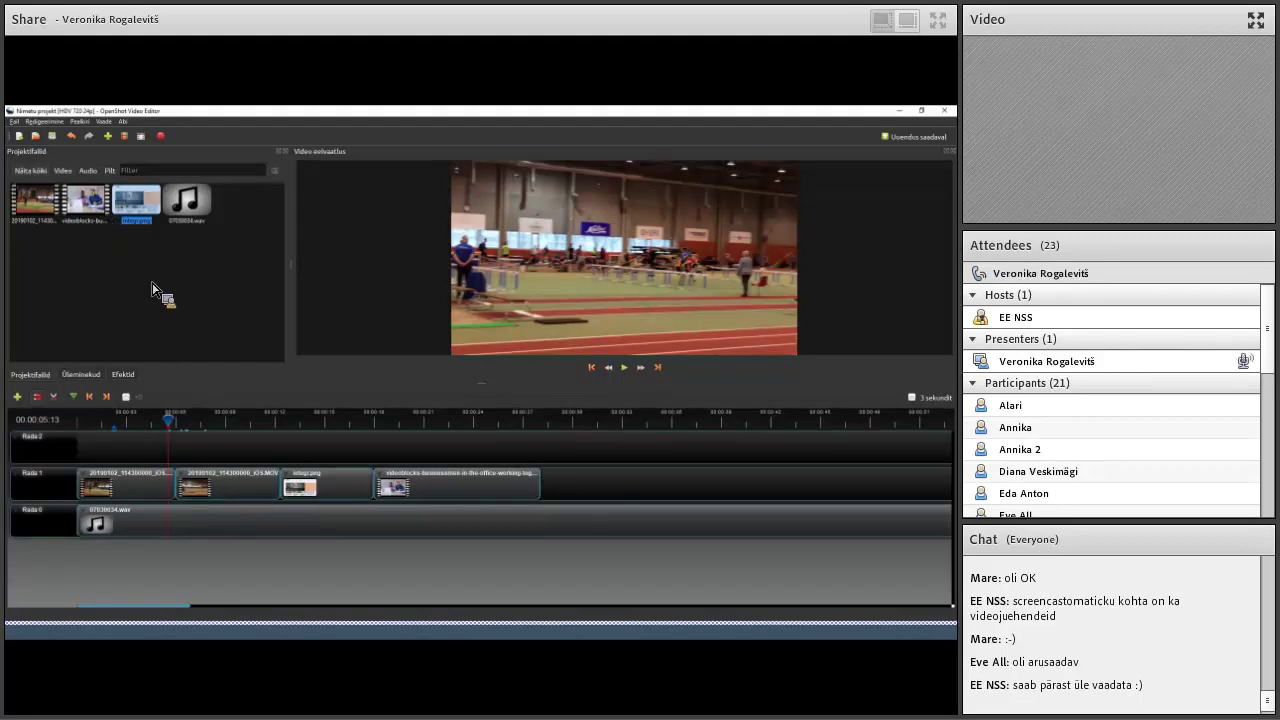
- Butt the office clip against the website image and close the gap after the first Rada 1 clip
drag(233, 497, 523, 506)
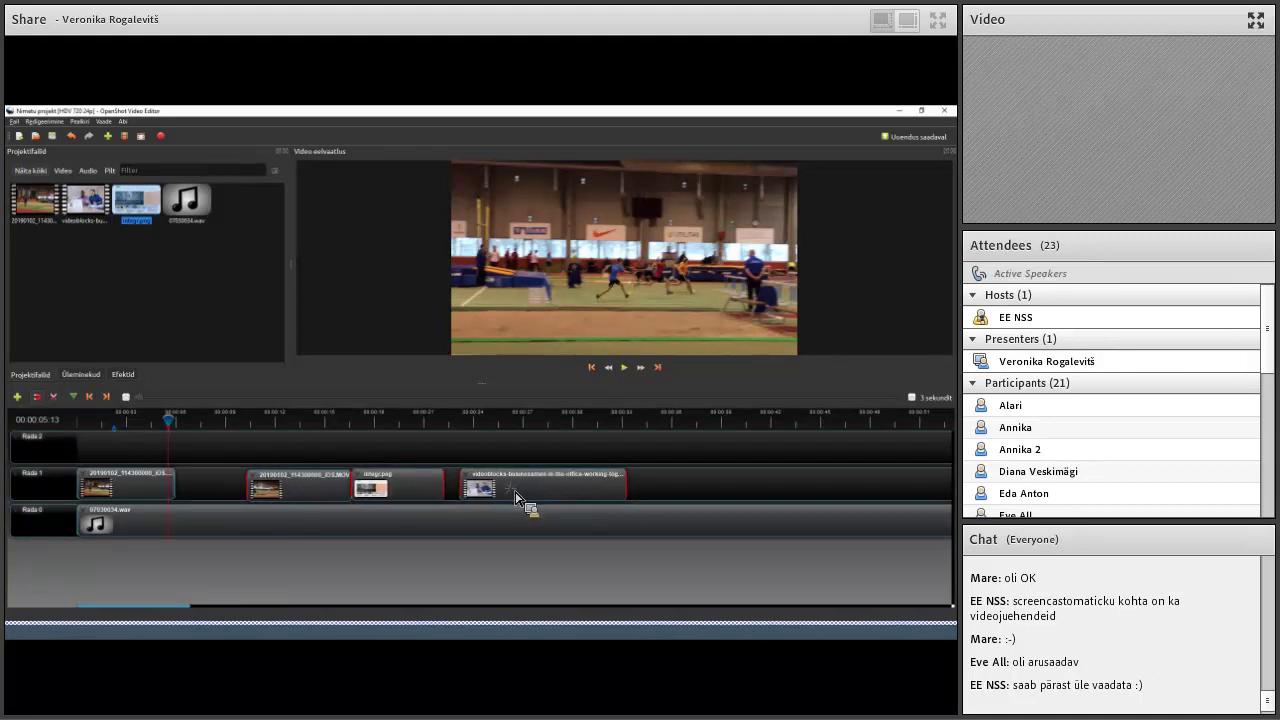
click(222, 492)
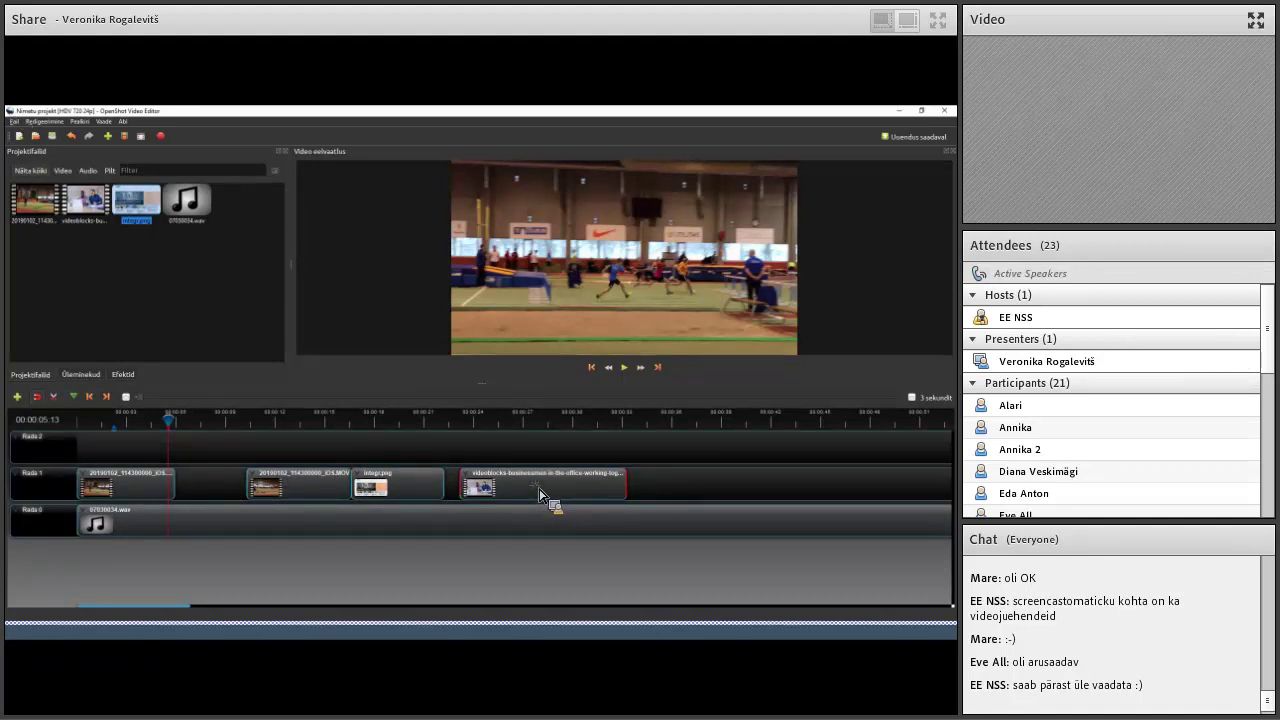
drag(528, 500, 514, 503)
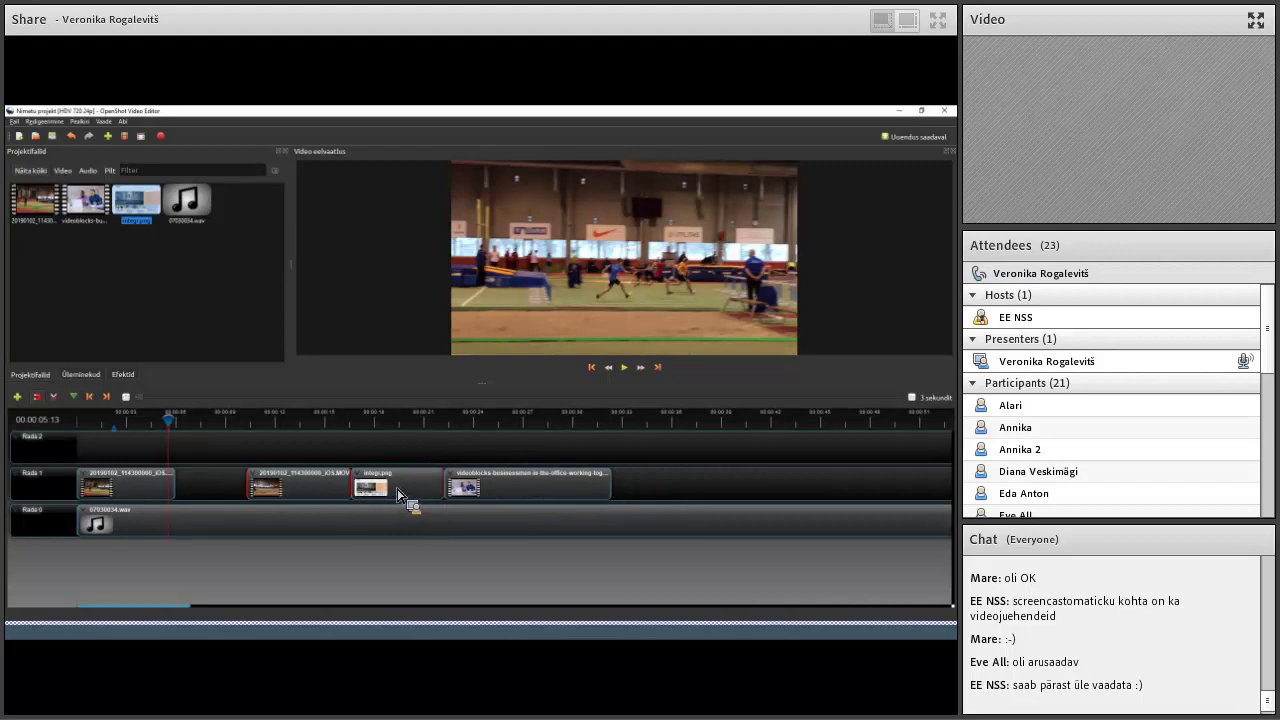
drag(531, 500, 456, 492)
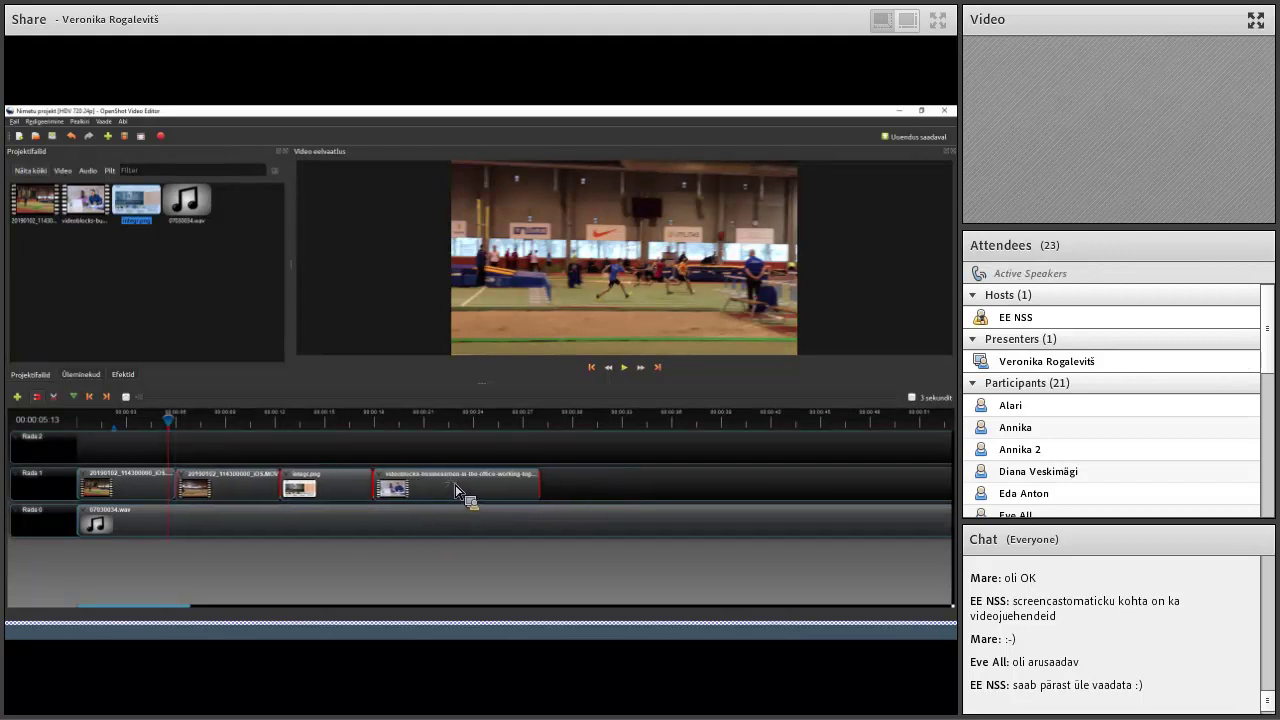
click(165, 432)
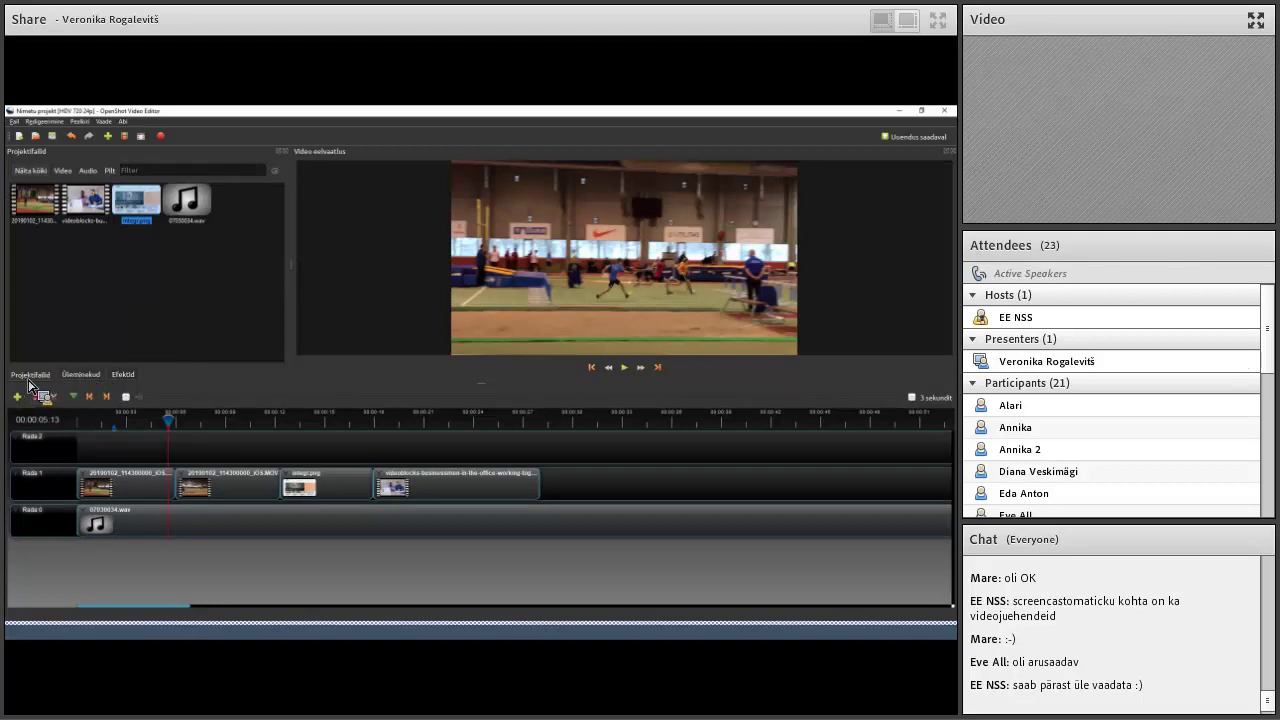
- Drop a Cross transition from the Transitions library onto the boundary before the office clip
click(95, 378)
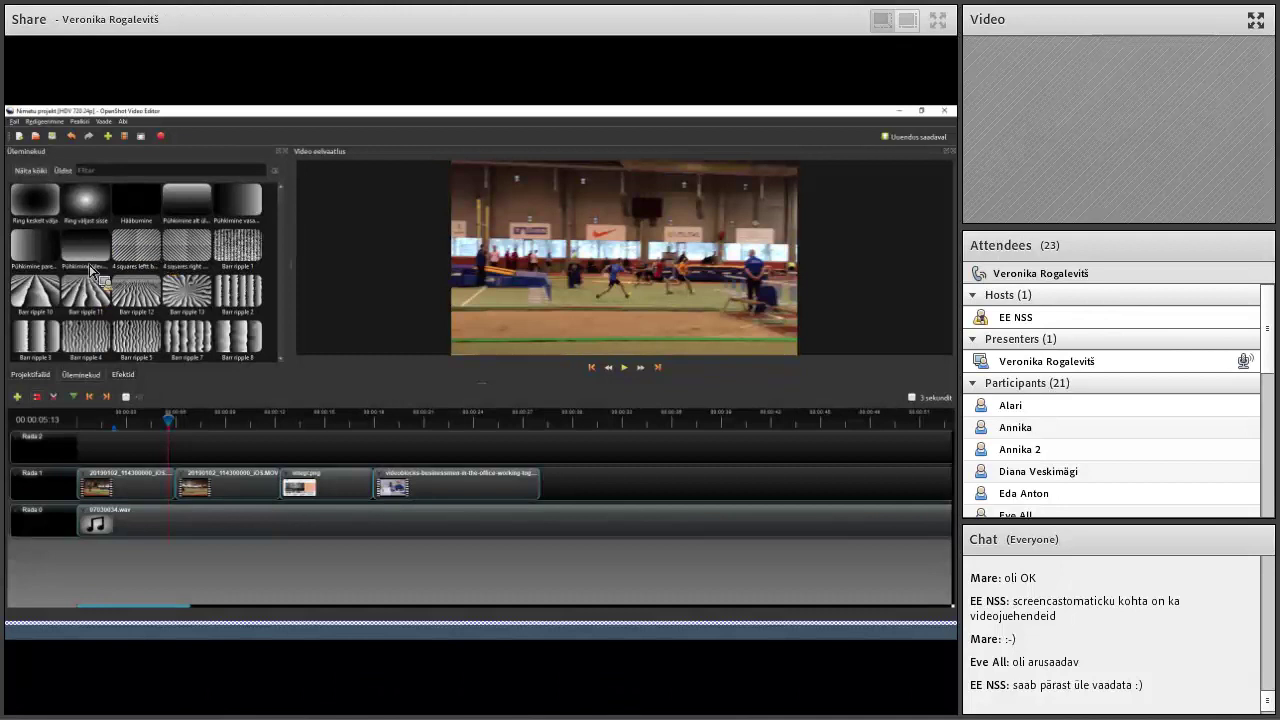
mouse_move(76, 211)
mouse_down()
mouse_move(47, 169)
mouse_move(36, 207)
mouse_move(140, 212)
mouse_move(210, 258)
mouse_move(216, 298)
mouse_move(58, 250)
mouse_move(24, 279)
mouse_move(31, 270)
mouse_move(46, 298)
mouse_move(58, 268)
mouse_move(140, 232)
mouse_move(205, 258)
mouse_move(95, 238)
mouse_move(90, 222)
mouse_up()
scroll(216, 298, down, 5)
scroll(216, 298, down, 2)
scroll(214, 298, down, 3)
scroll(212, 297, up, 3)
scroll(207, 293, down, 3)
scroll(31, 270, up, 2)
scroll(58, 268, up, 3)
scroll(205, 258, up, 3)
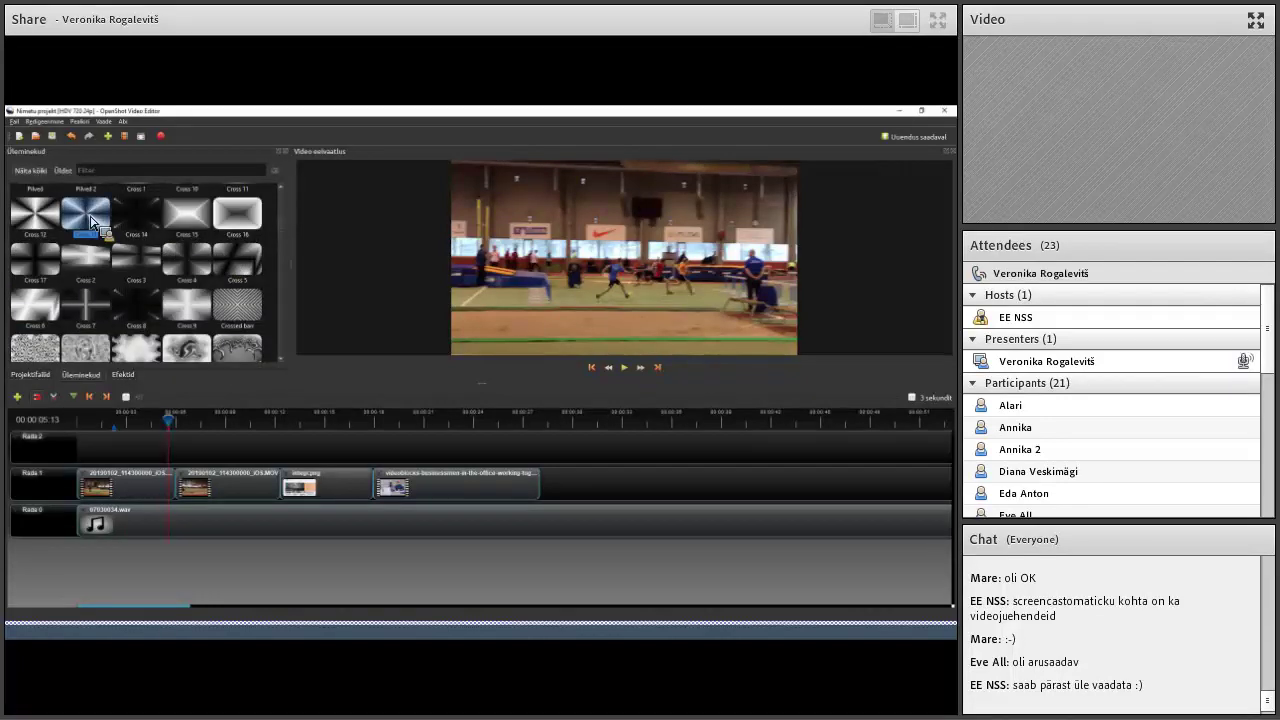
drag(90, 222, 374, 494)
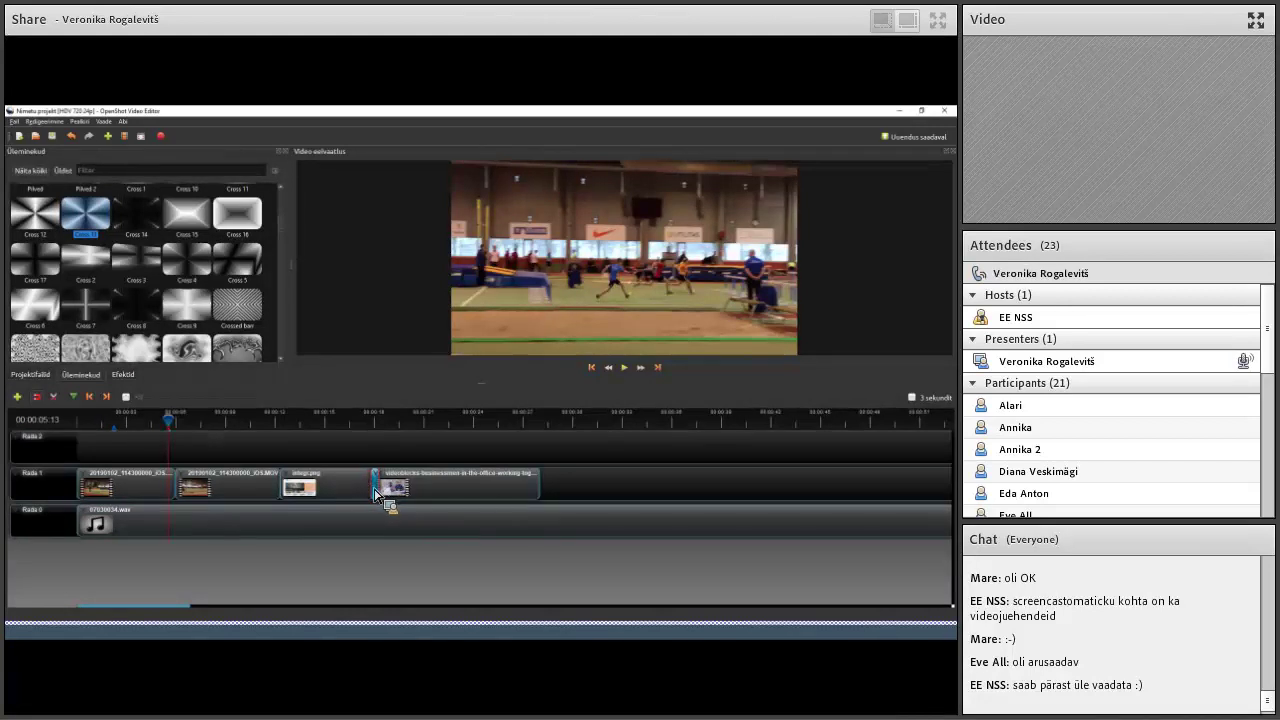
drag(375, 493, 375, 493)
drag(166, 423, 192, 421)
- Preview the transition from the website image into the office footage twice
click(353, 421)
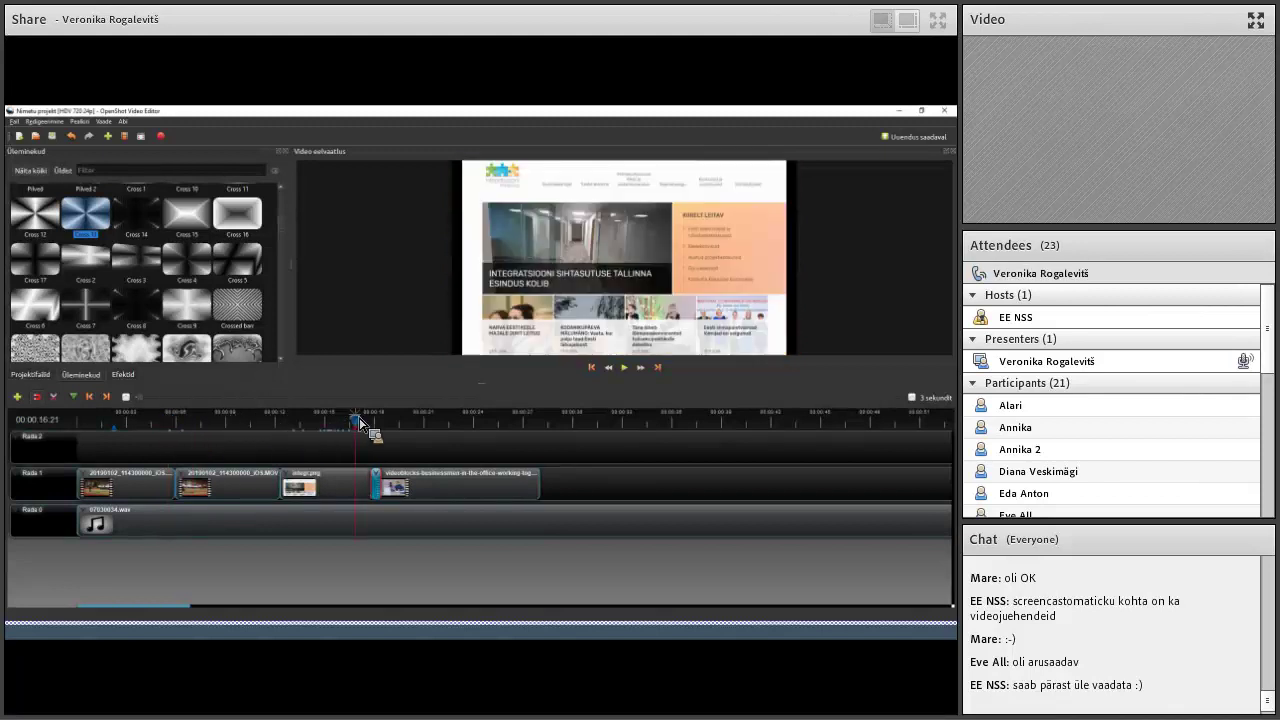
click(626, 369)
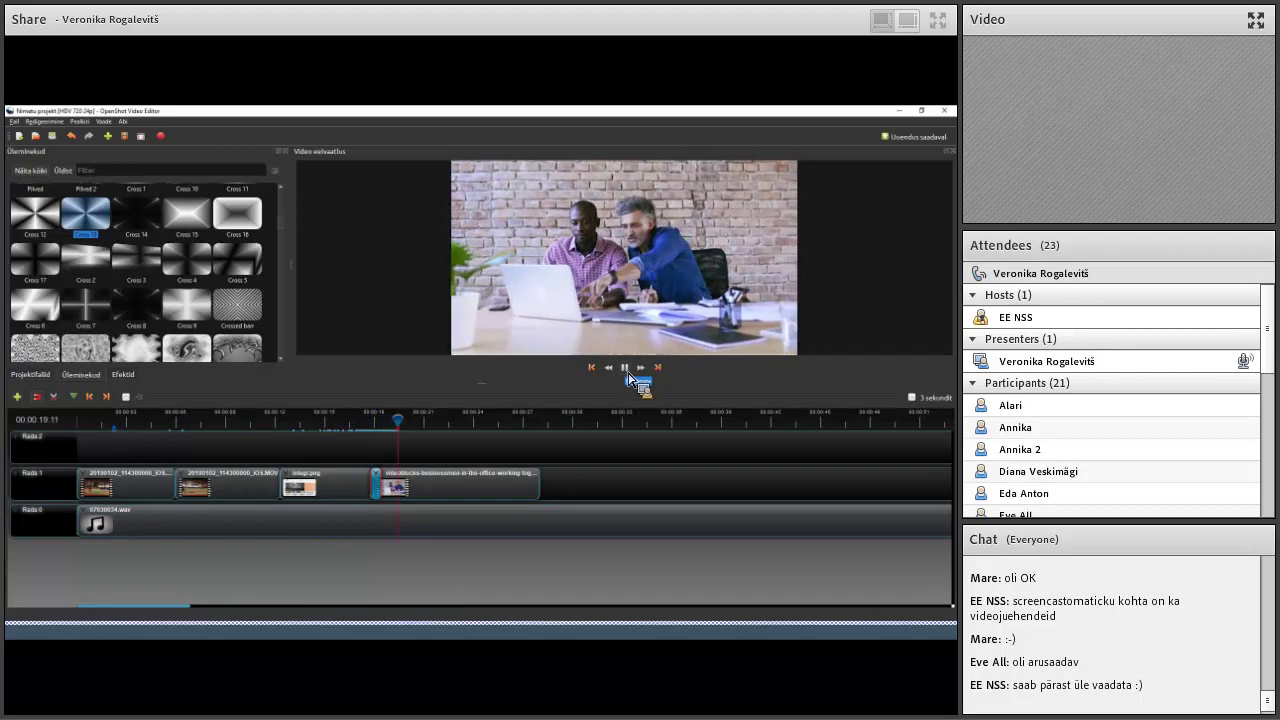
click(626, 369)
drag(388, 492, 381, 428)
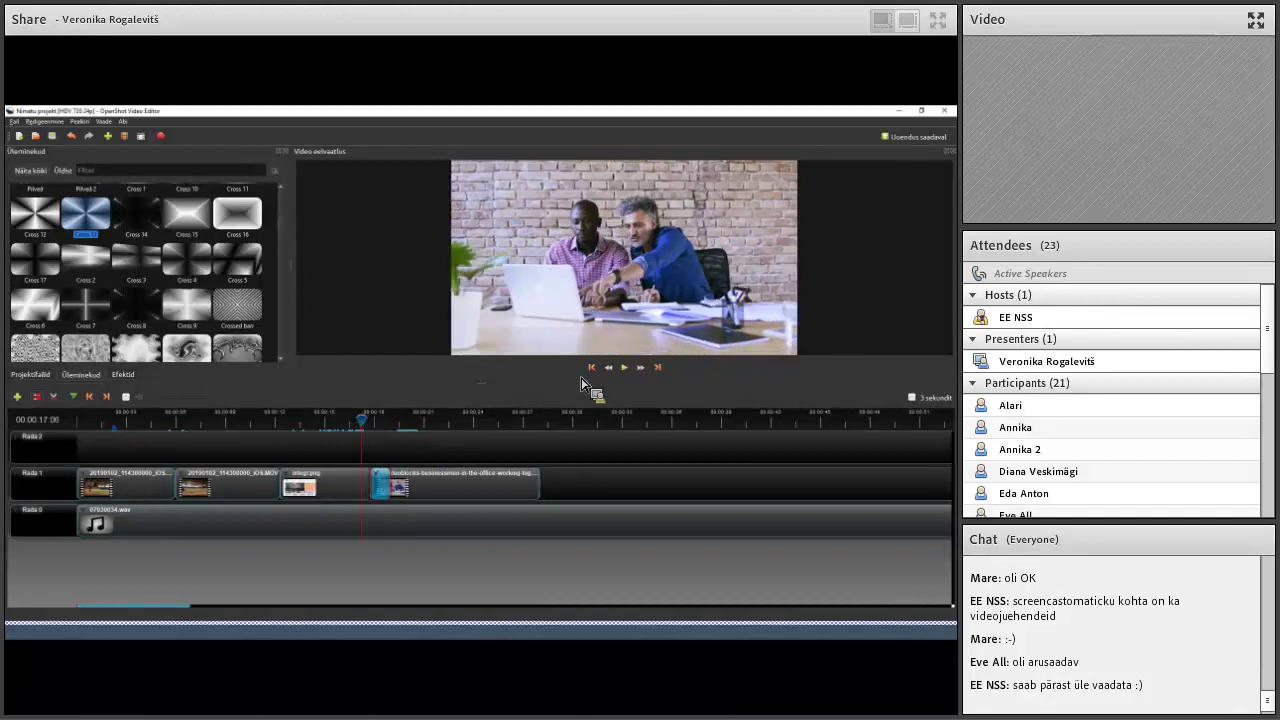
click(624, 367)
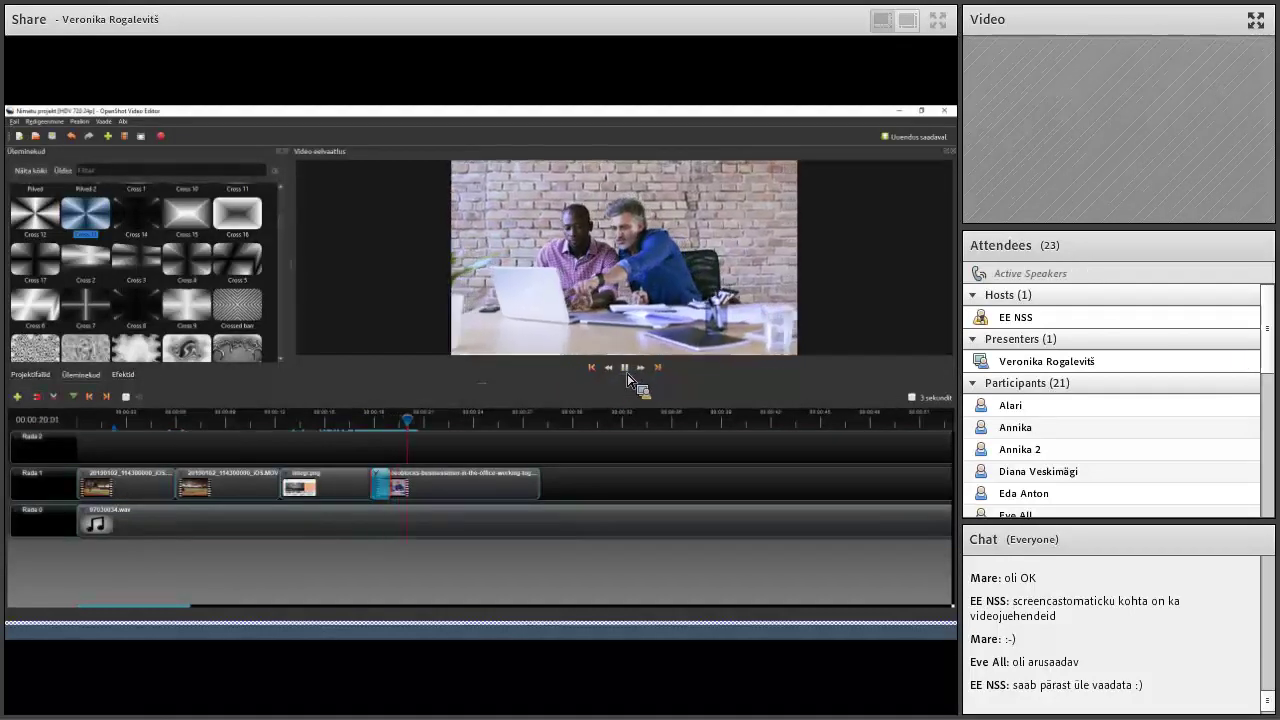
click(626, 368)
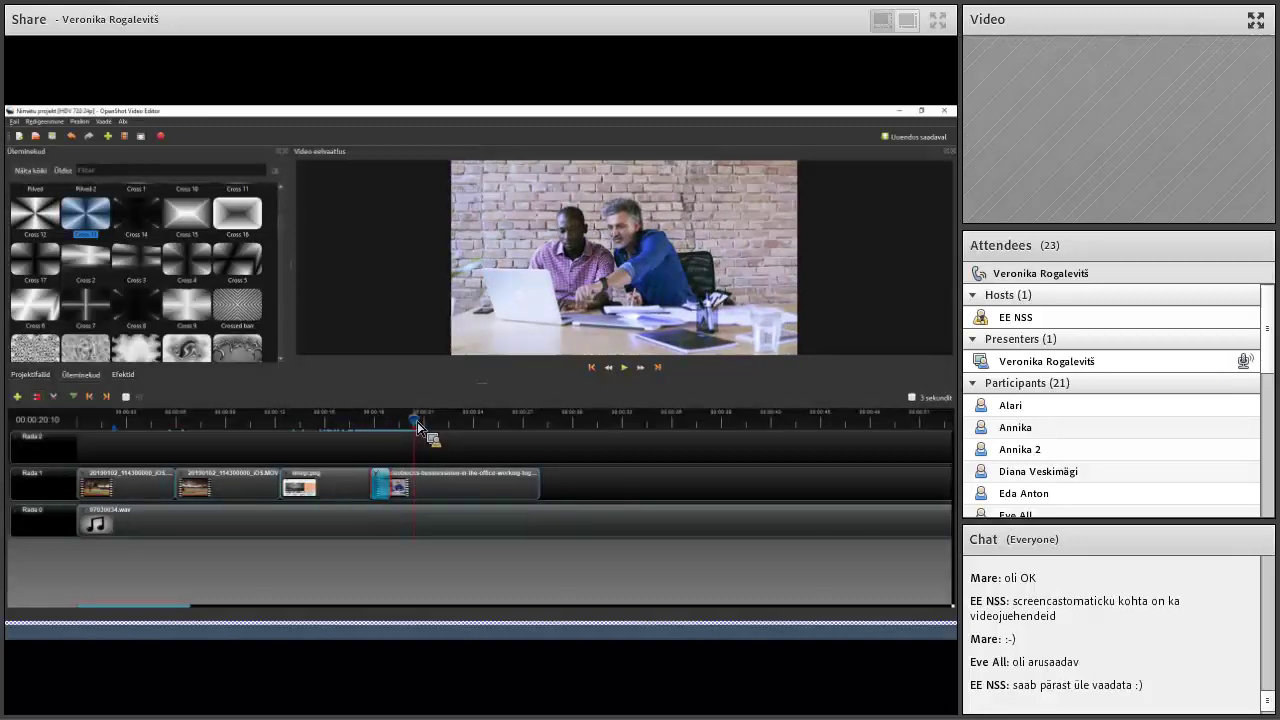
mouse_move(417, 428)
mouse_down()
mouse_move(373, 432)
mouse_move(426, 432)
mouse_move(403, 435)
mouse_up()
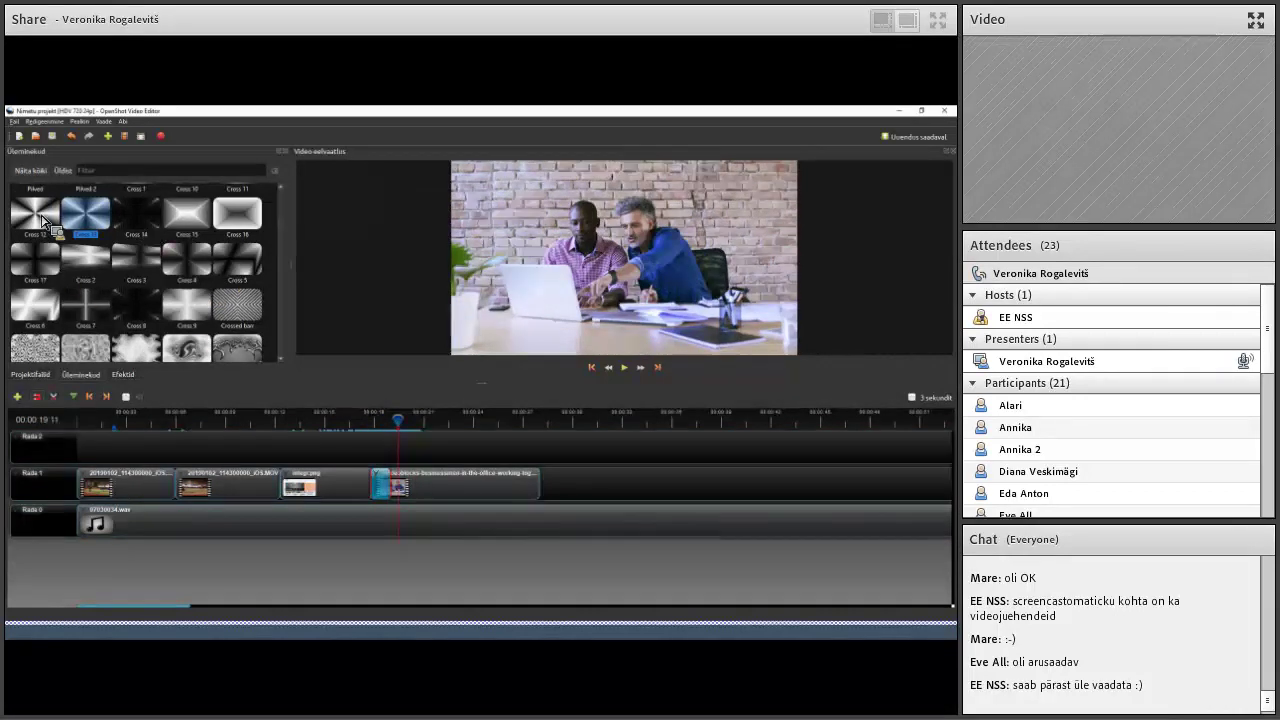
- Place the Ring keskelt transition over the first phone clip's start and preview the video's opening
scroll(53, 228, down, 5)
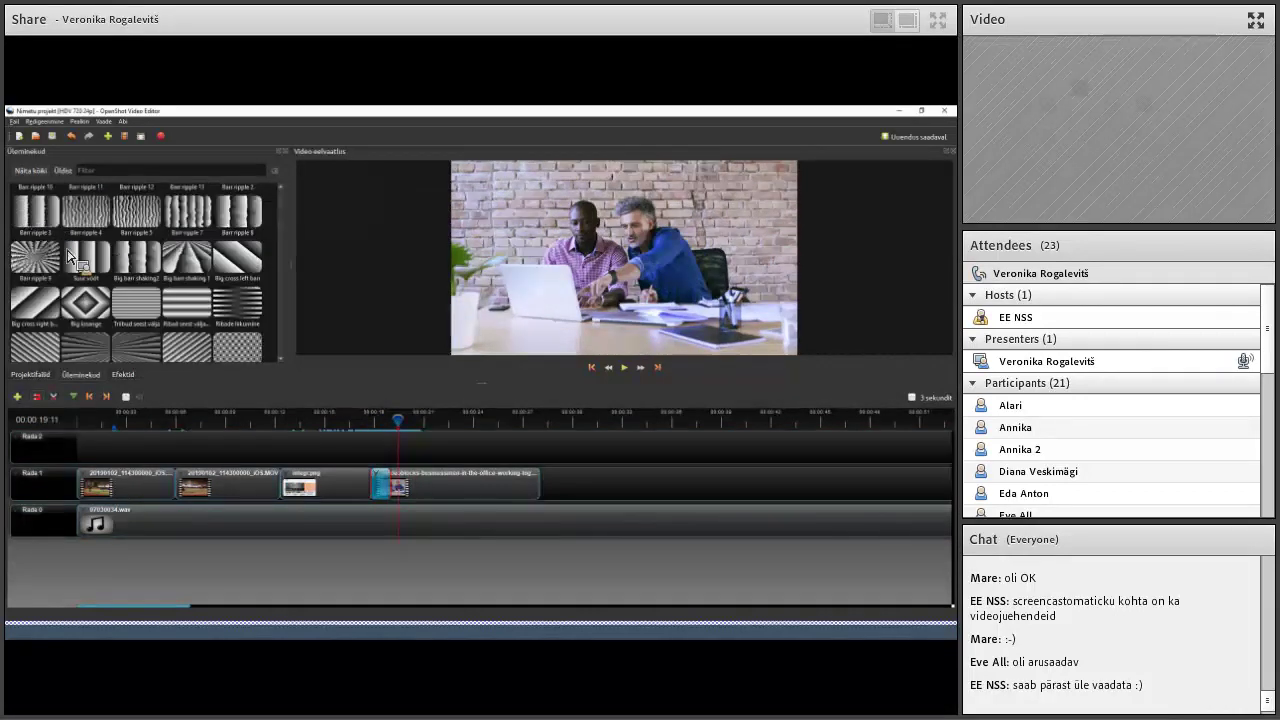
scroll(38, 228, up, 2)
drag(37, 204, 355, 403)
click(626, 369)
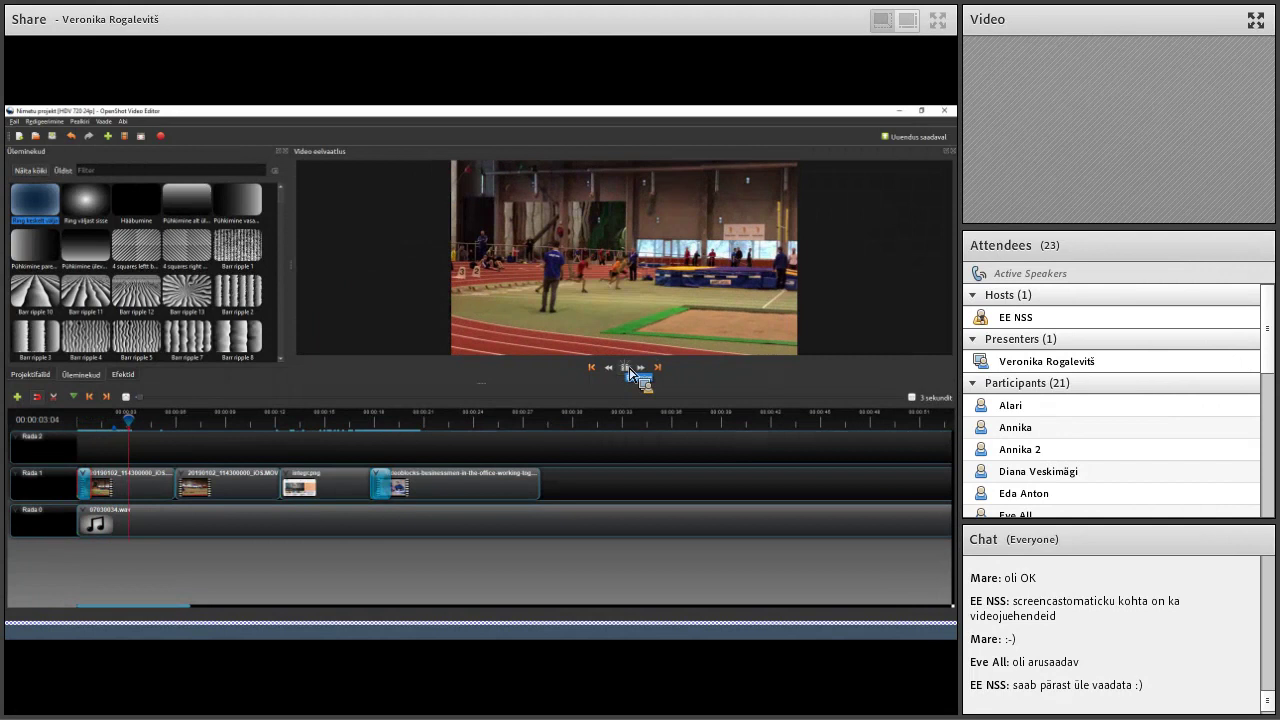
click(625, 368)
mouse_move(92, 490)
mouse_down()
mouse_move(340, 488)
mouse_move(397, 502)
mouse_move(85, 510)
mouse_move(89, 492)
mouse_move(381, 495)
mouse_move(331, 513)
mouse_move(188, 216)
mouse_move(290, 212)
mouse_move(147, 442)
mouse_move(86, 494)
mouse_up()
- Show the Omadused properties of the first clip's transition and inspect its track setting
right_click(86, 494)
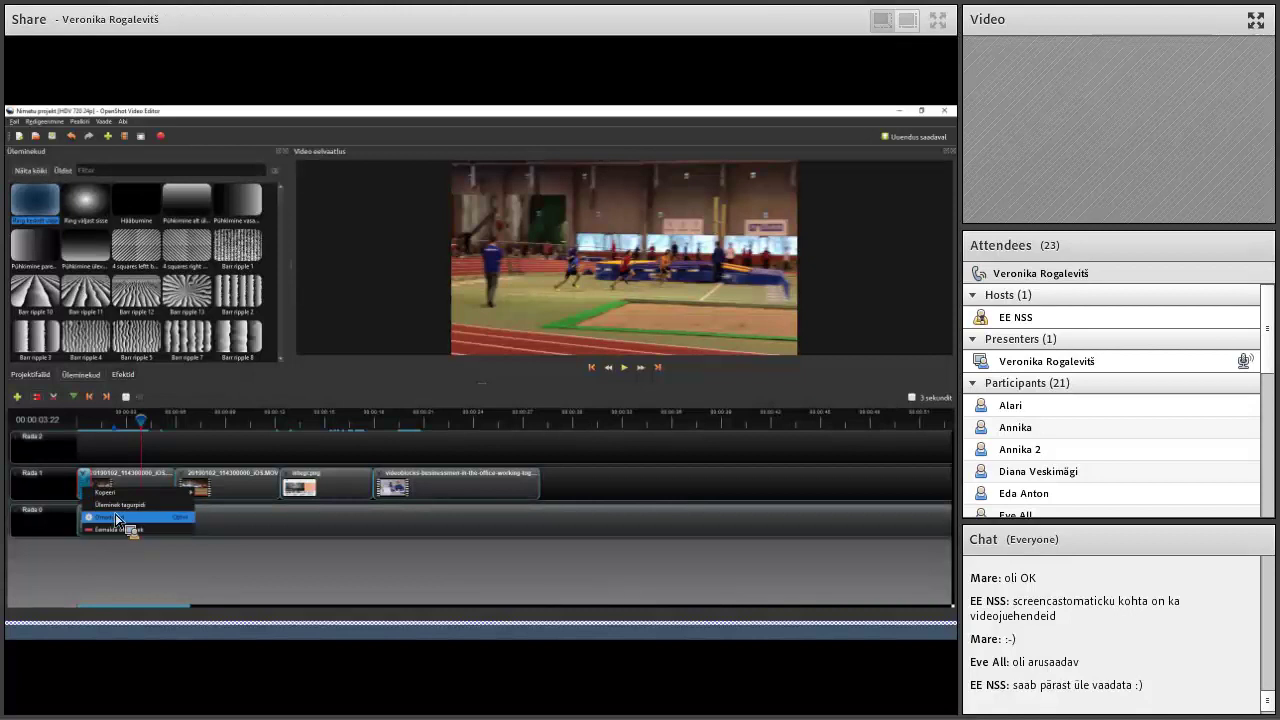
mouse_move(117, 494)
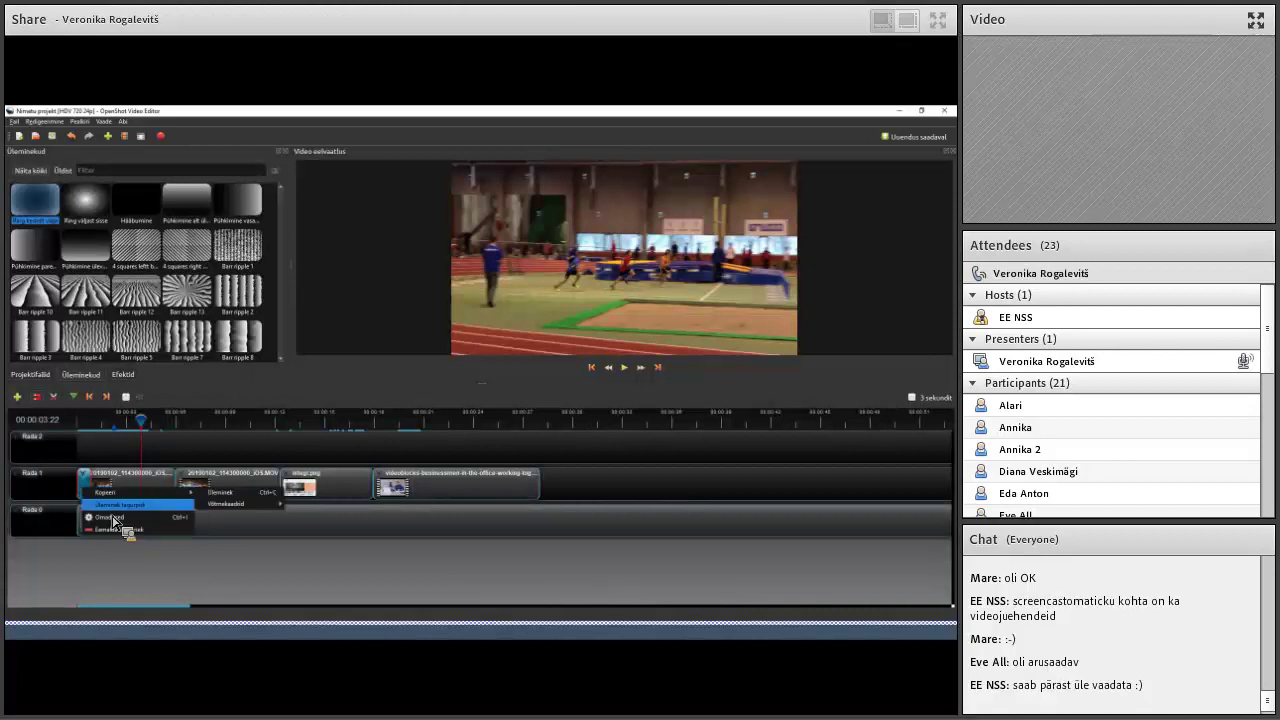
click(113, 518)
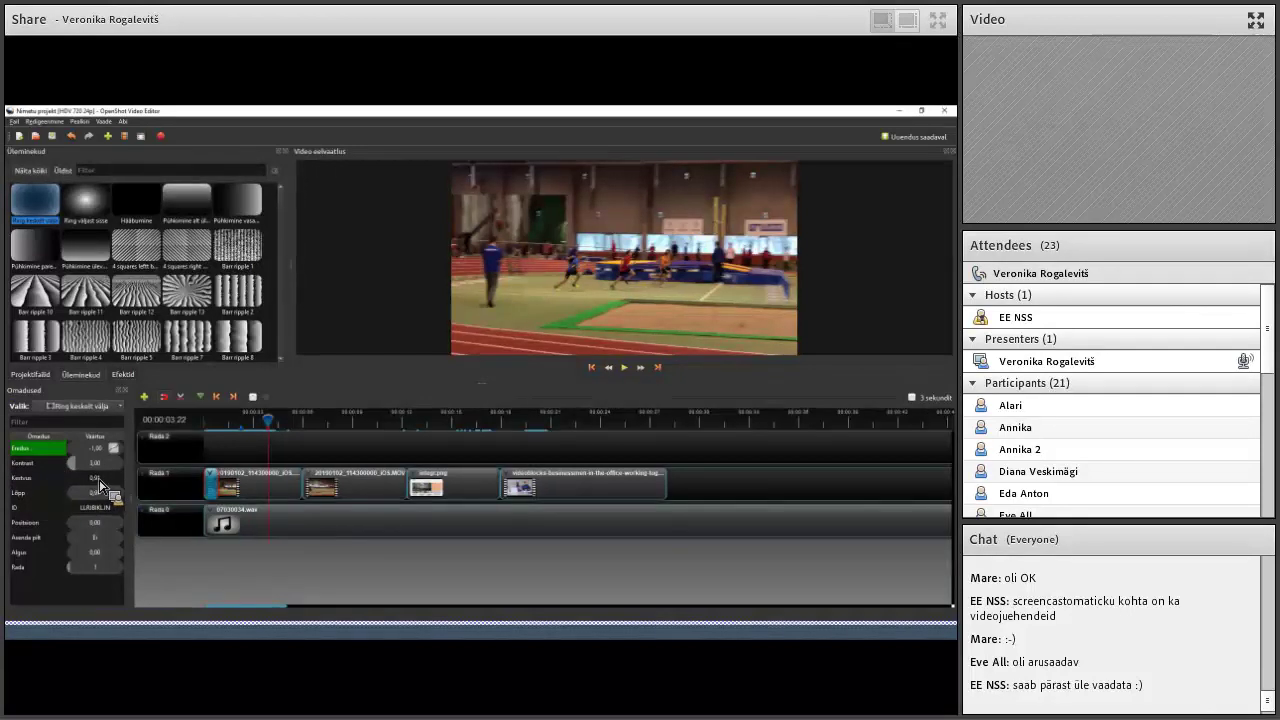
click(96, 567)
drag(143, 474, 600, 497)
- Drop the Negativ effect onto the first phone clip and play the preview to check the inverted colours
click(600, 497)
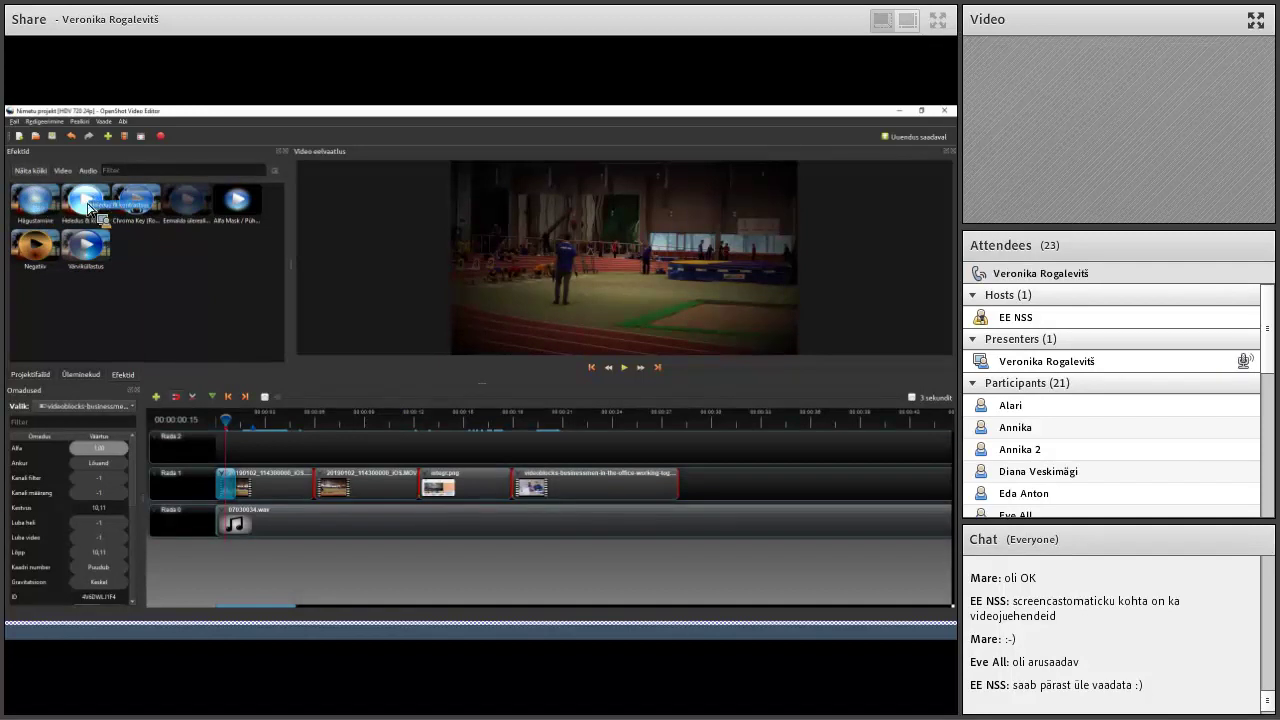
drag(78, 202, 294, 497)
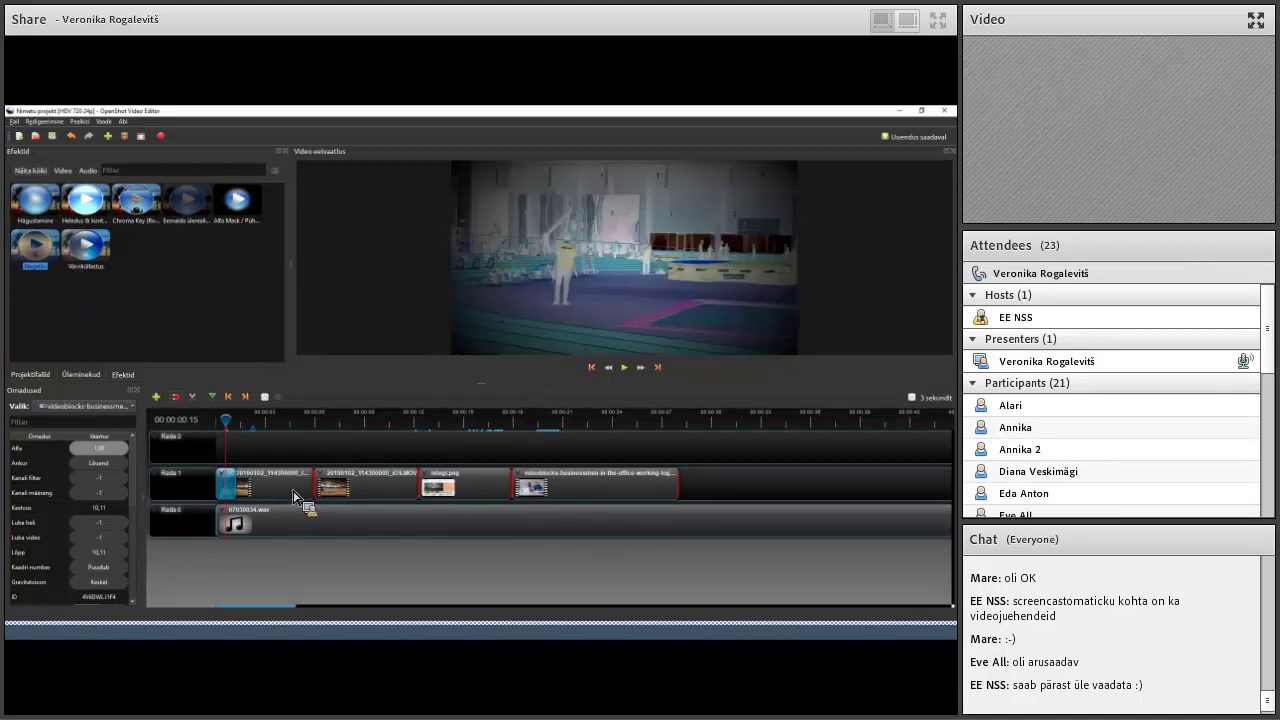
click(624, 368)
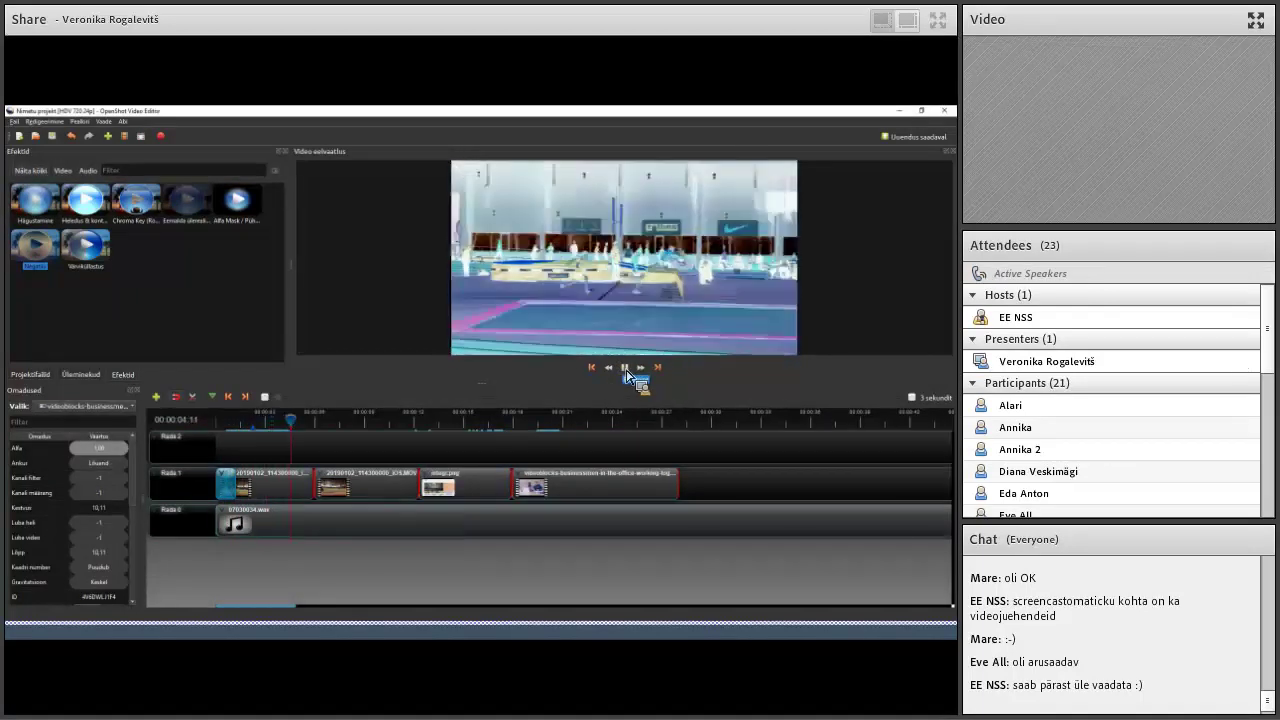
- Attach Heledus & kontrastsus to the second phone clip and show its settings (brightness 0.00, contrast 1.00)
click(626, 370)
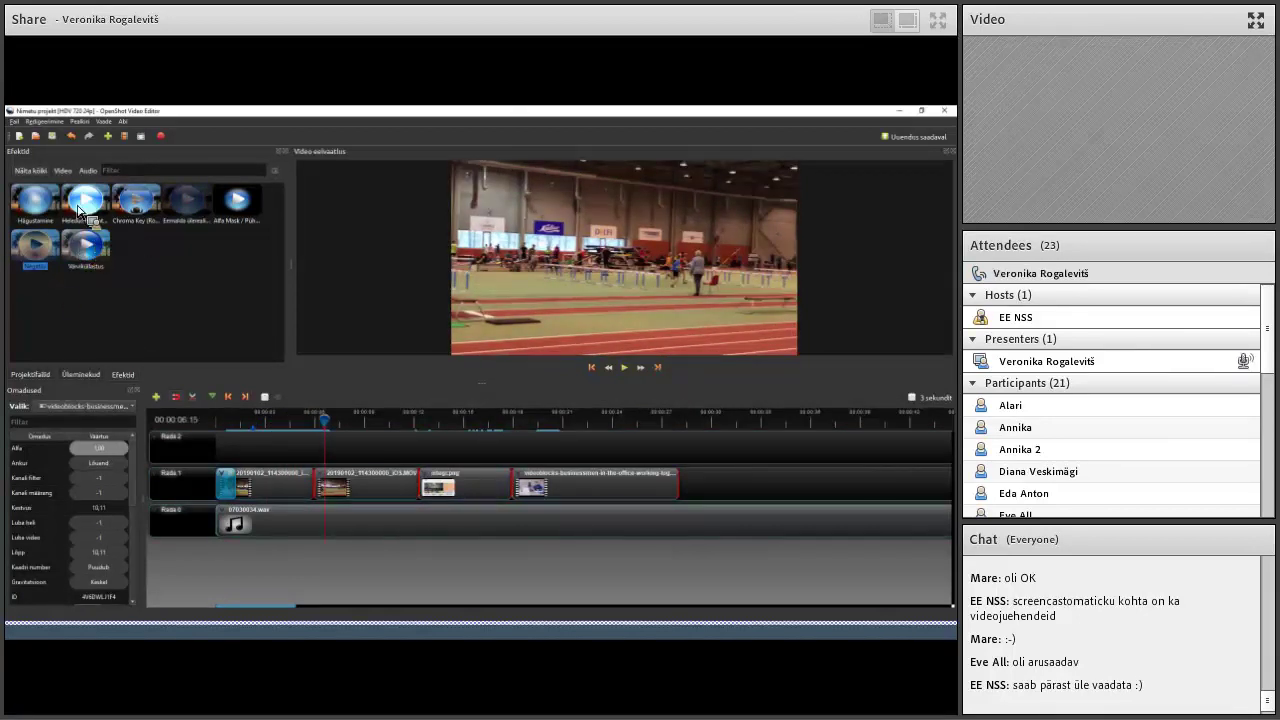
drag(97, 210, 375, 495)
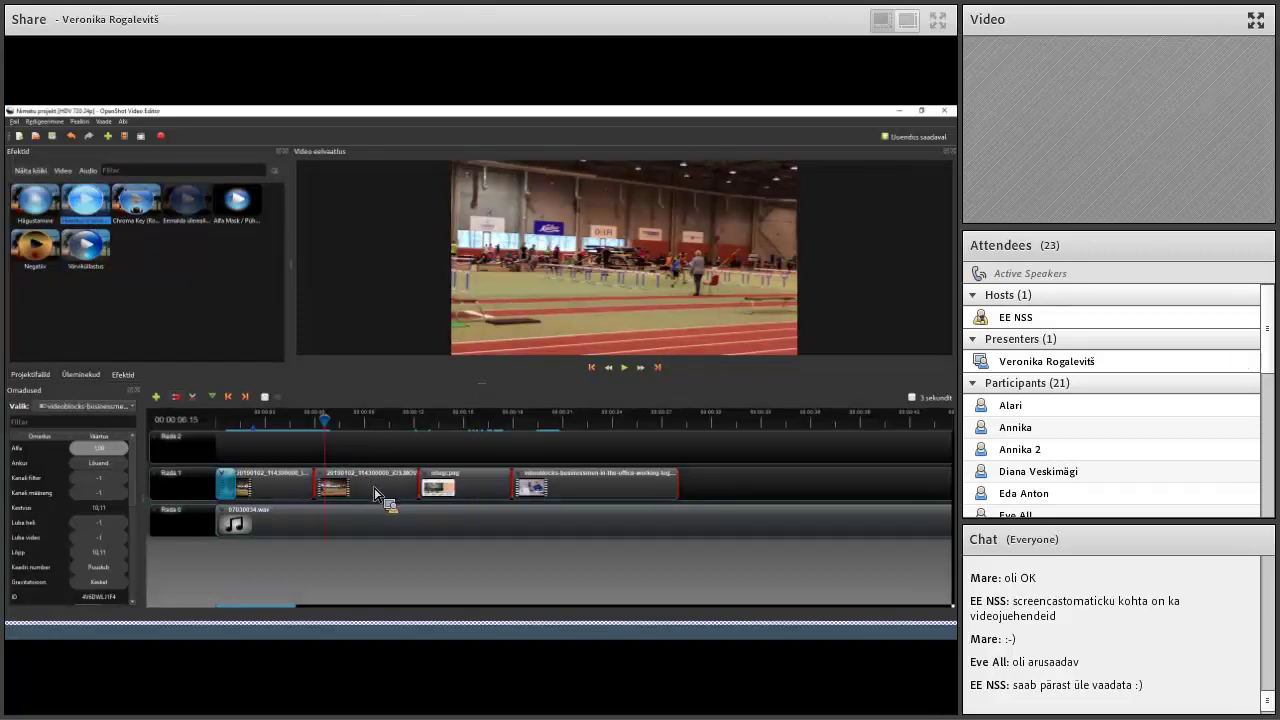
drag(376, 494, 373, 493)
drag(318, 486, 334, 483)
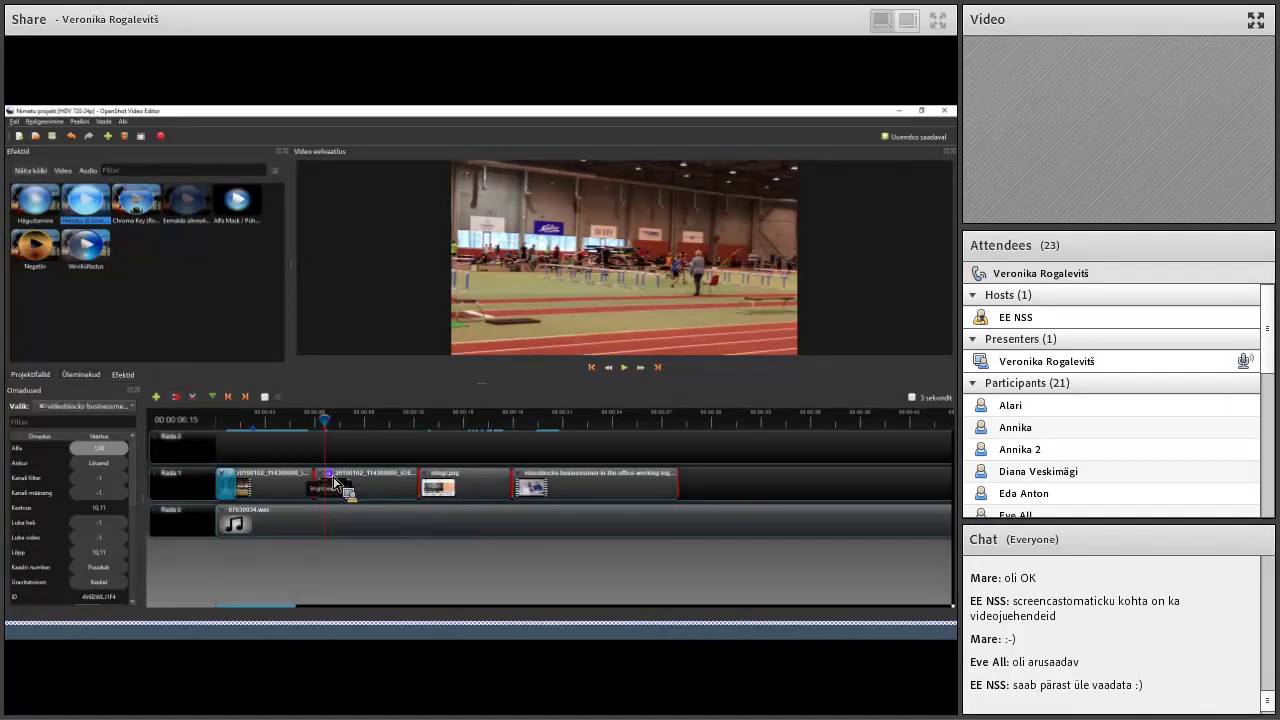
mouse_move(334, 483)
mouse_down()
mouse_move(367, 487)
mouse_move(337, 482)
mouse_up()
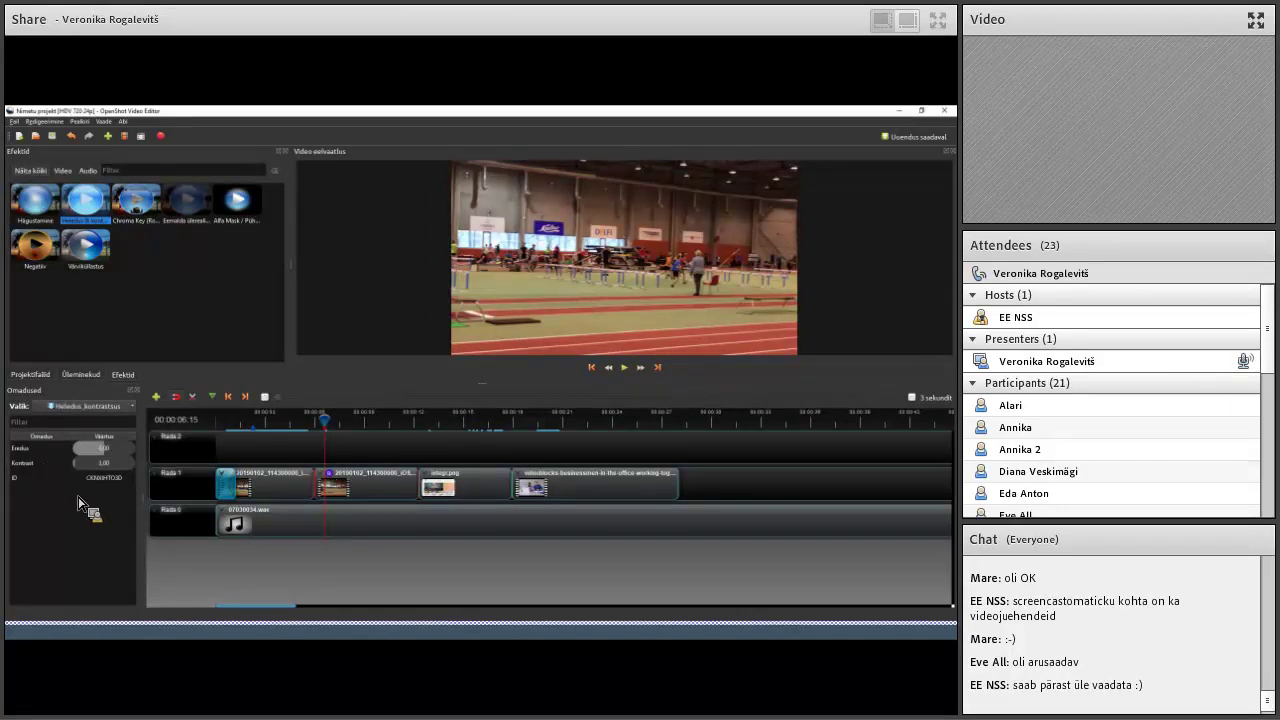
click(88, 406)
click(86, 440)
drag(355, 461, 337, 483)
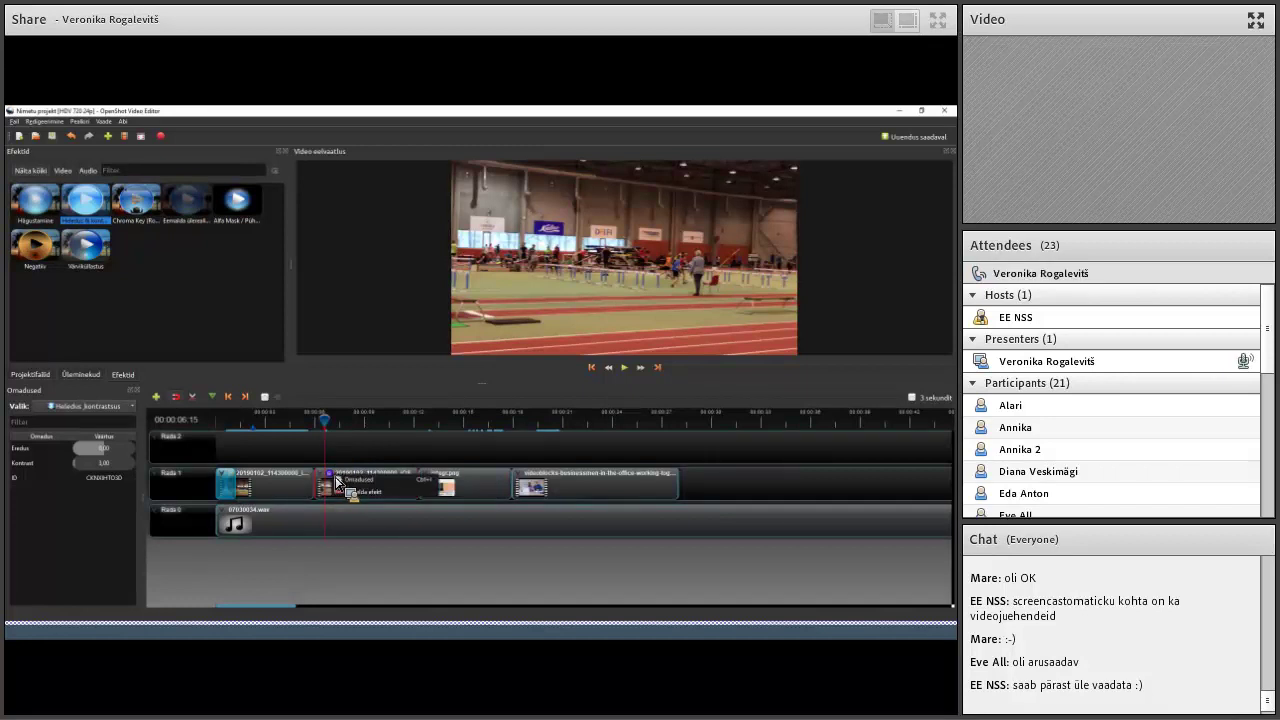
- Remove the brightness and contrast effect from the second phone clip
right_click(335, 477)
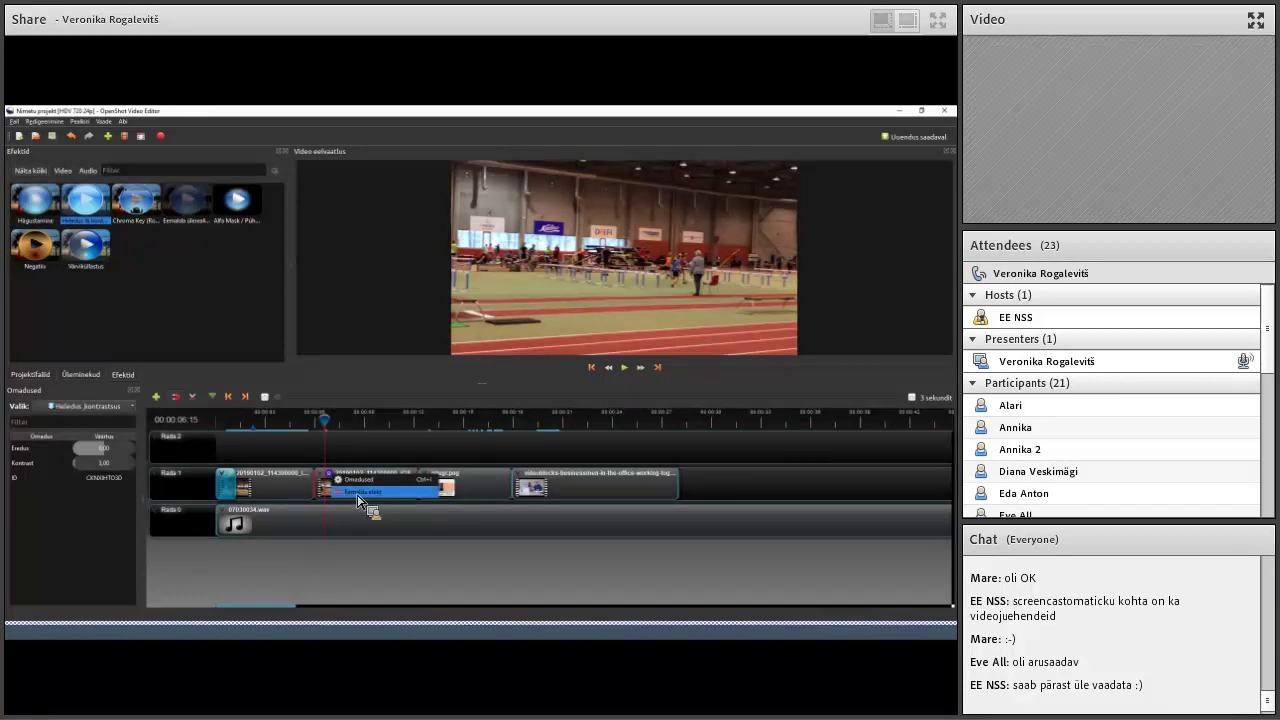
click(359, 492)
drag(358, 502, 339, 479)
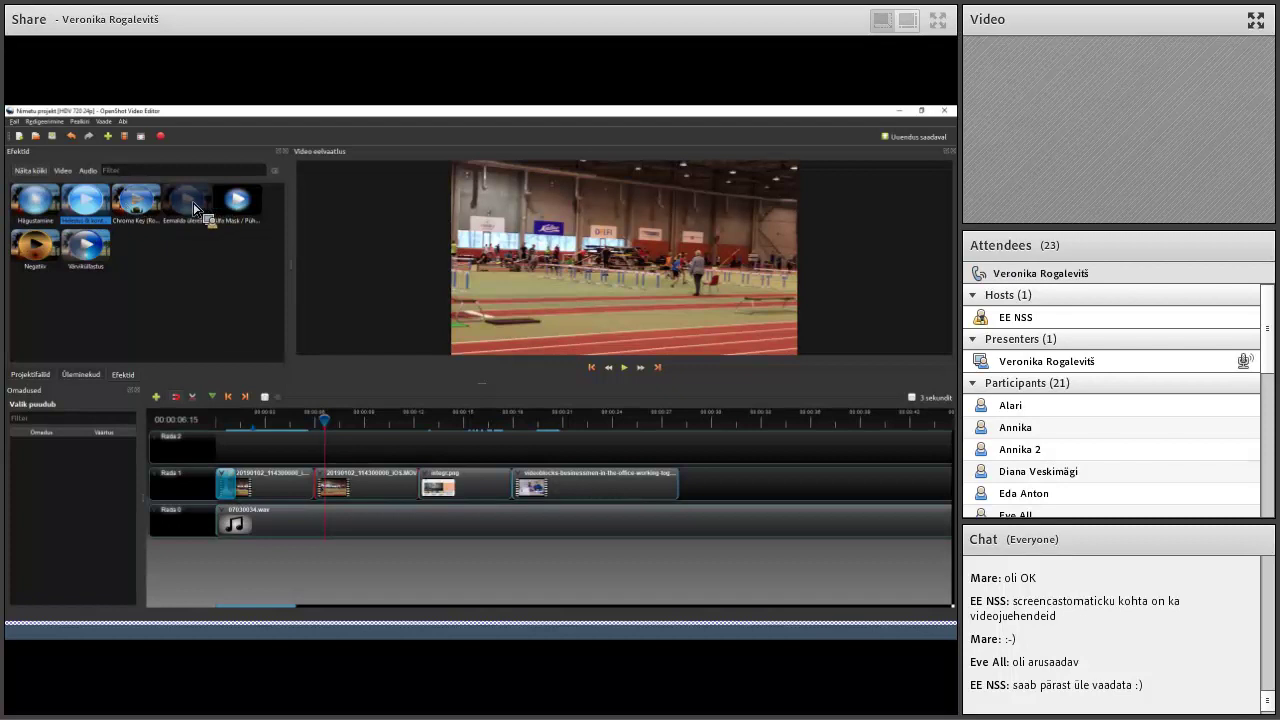
- Apply Chroma Key to the infogr.png clip and move the playhead onto it
drag(138, 207, 466, 497)
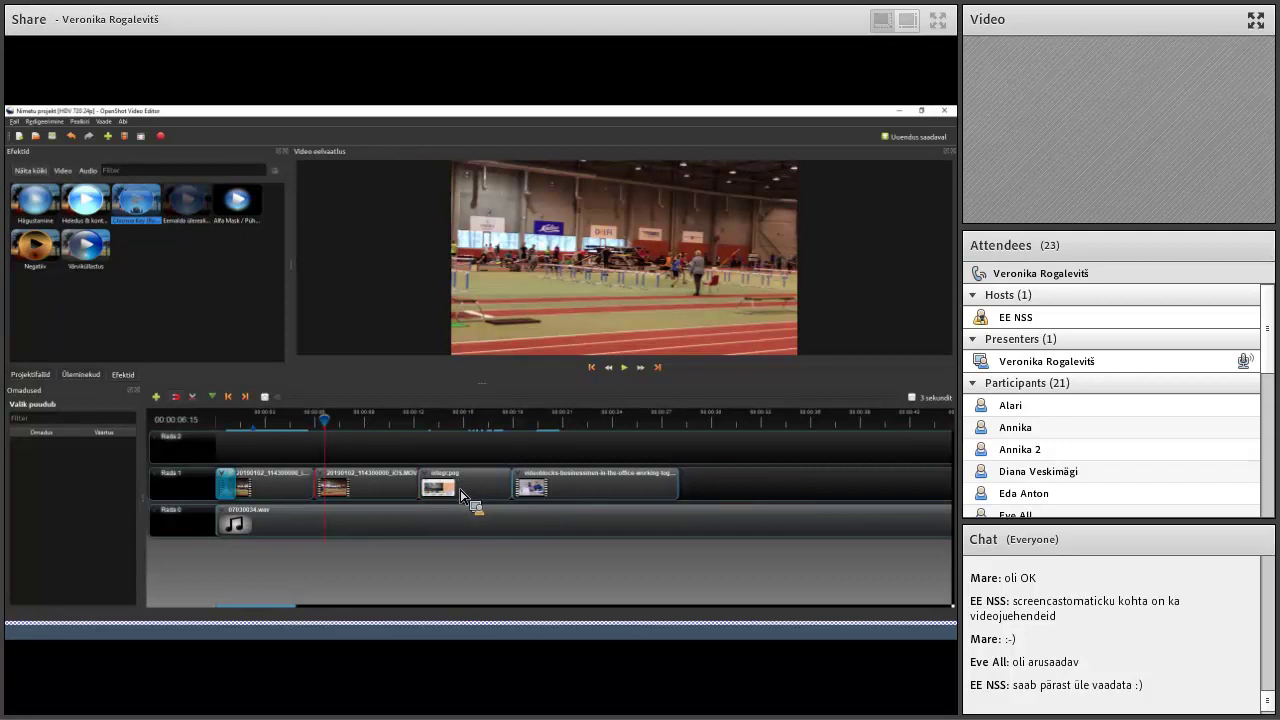
drag(458, 494, 439, 480)
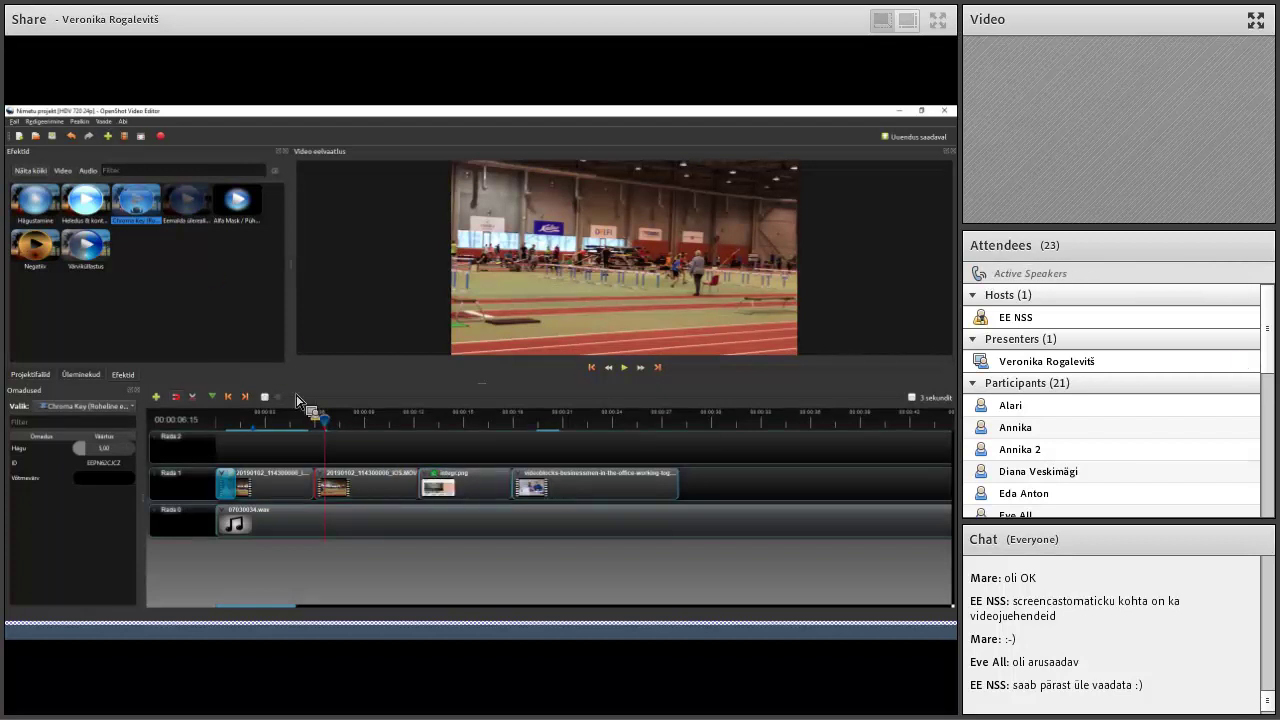
drag(68, 380, 254, 468)
drag(329, 423, 443, 430)
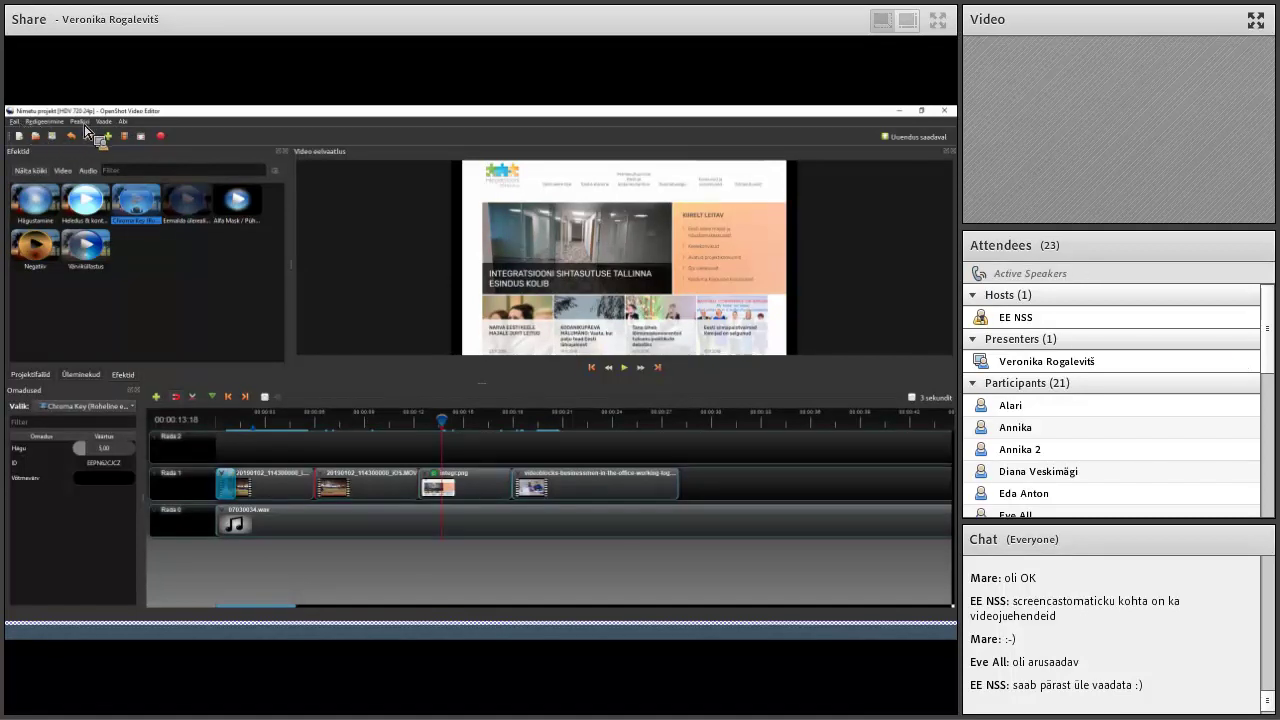
click(84, 123)
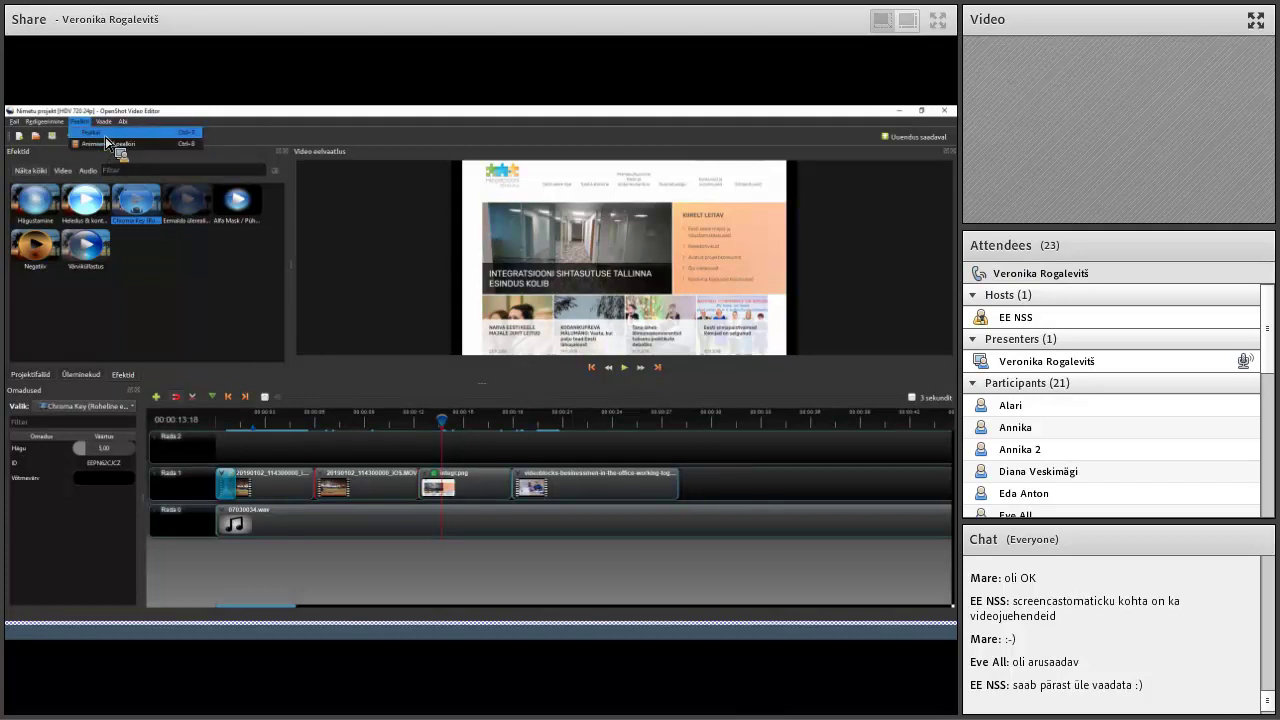
click(104, 145)
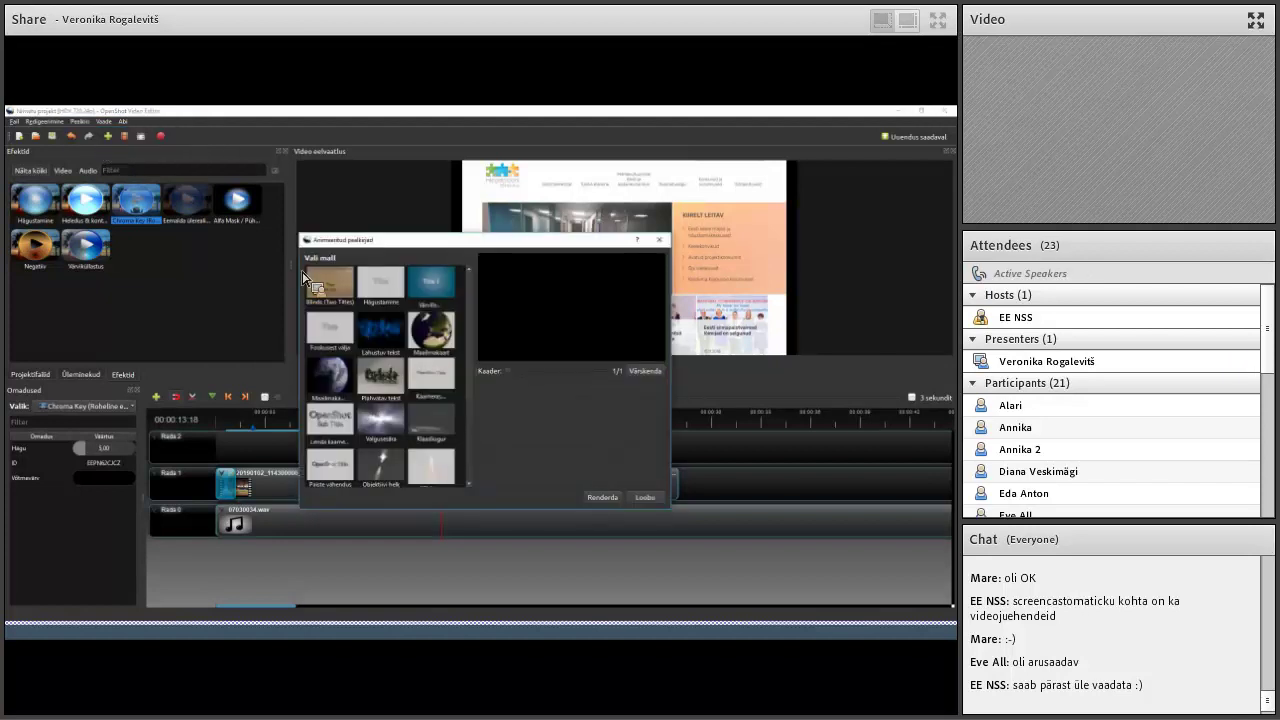
click(379, 333)
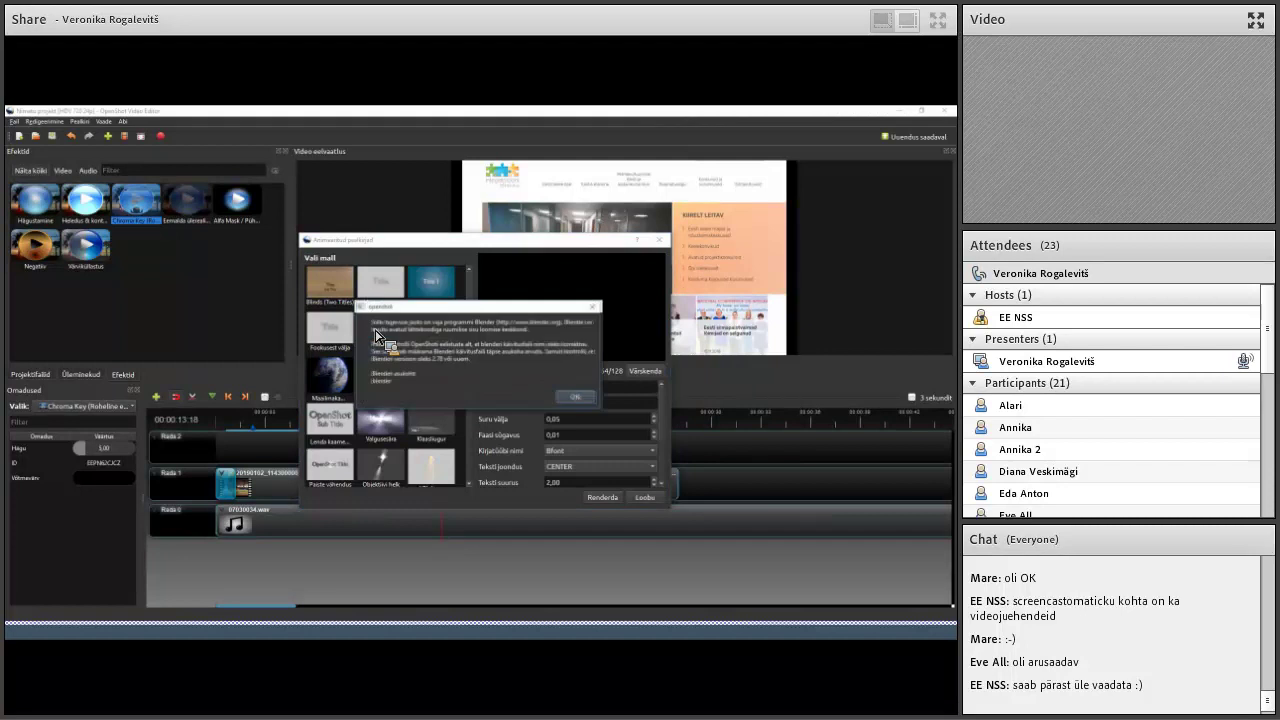
click(578, 398)
click(645, 496)
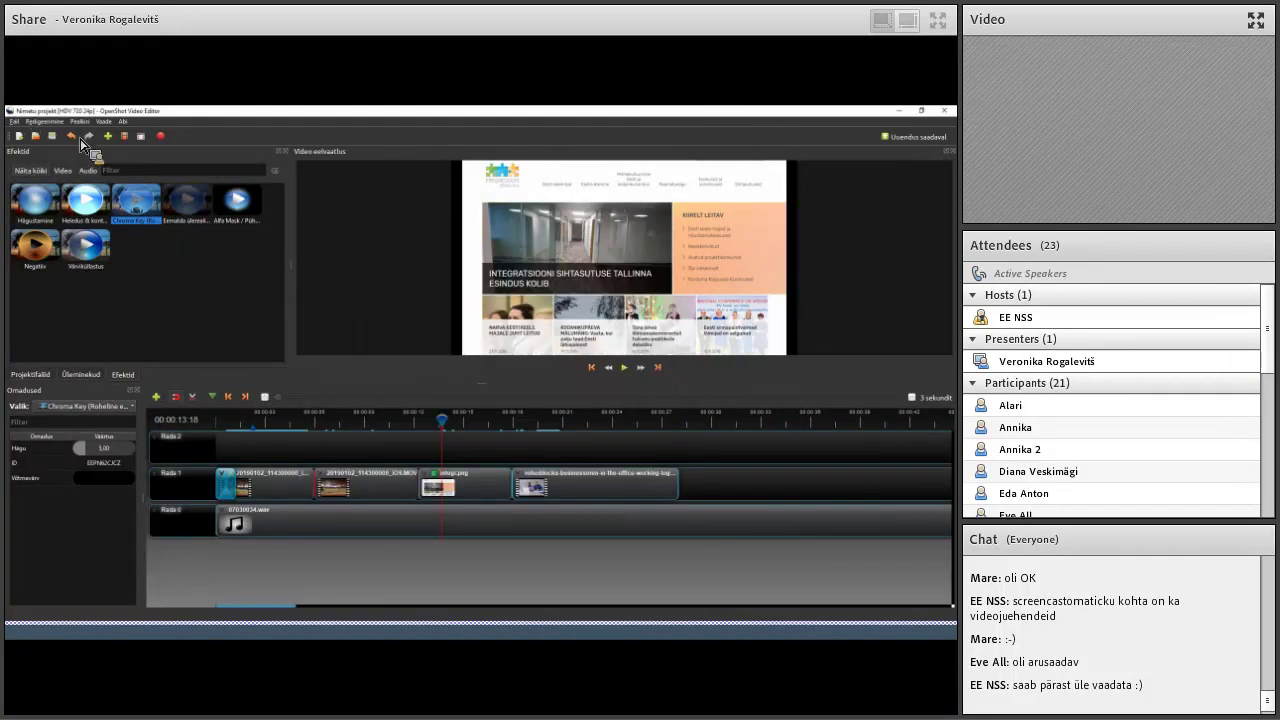
- Choose the four-line Standartne 4 template from Title > Title
click(84, 122)
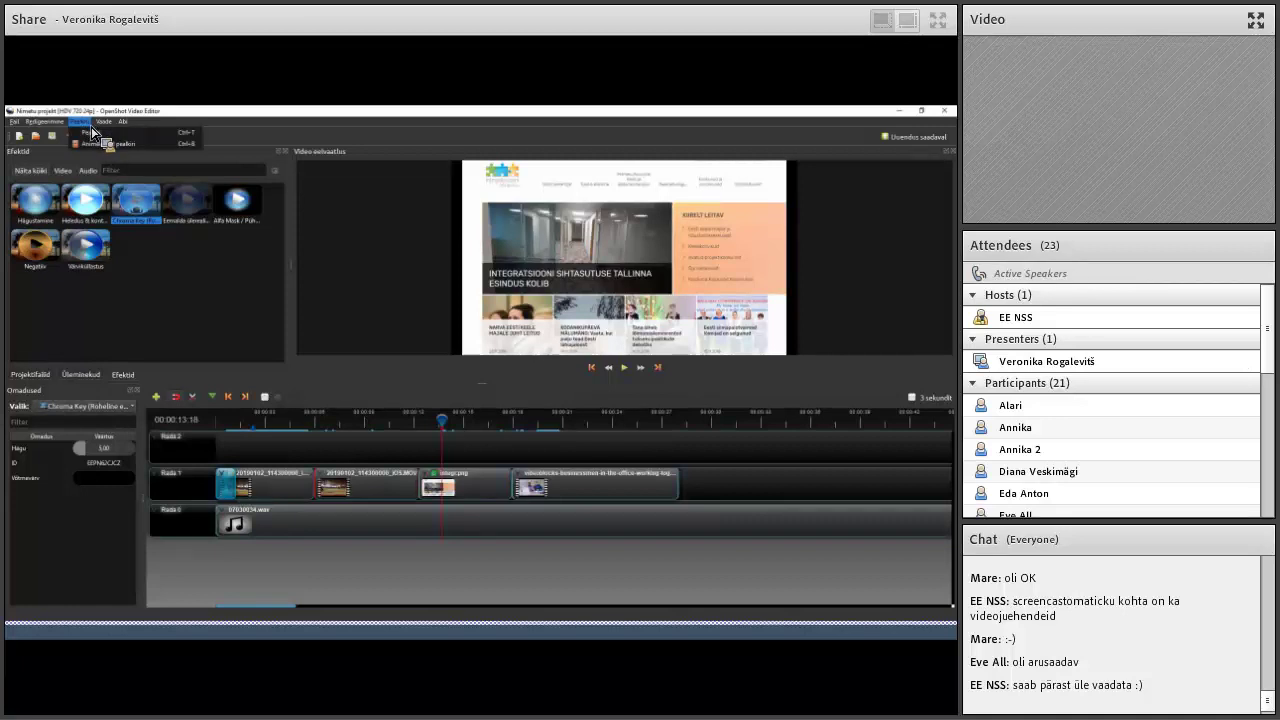
click(90, 133)
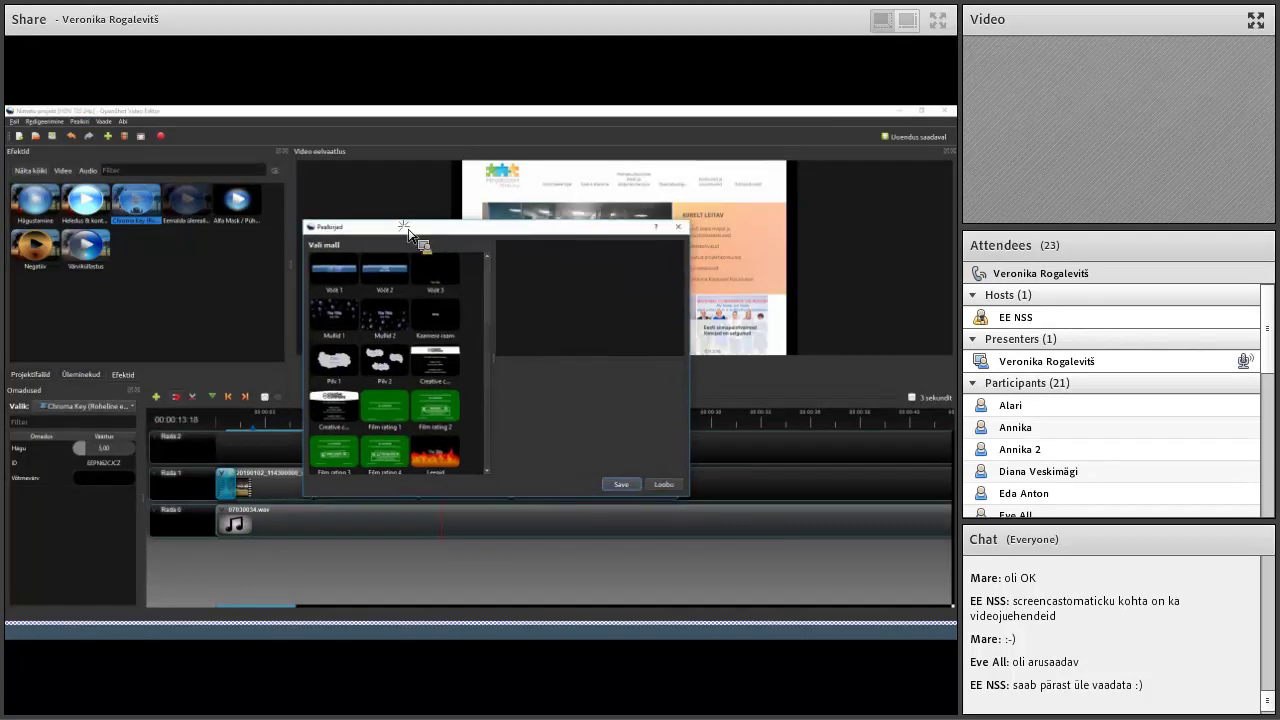
scroll(494, 334, down, 10)
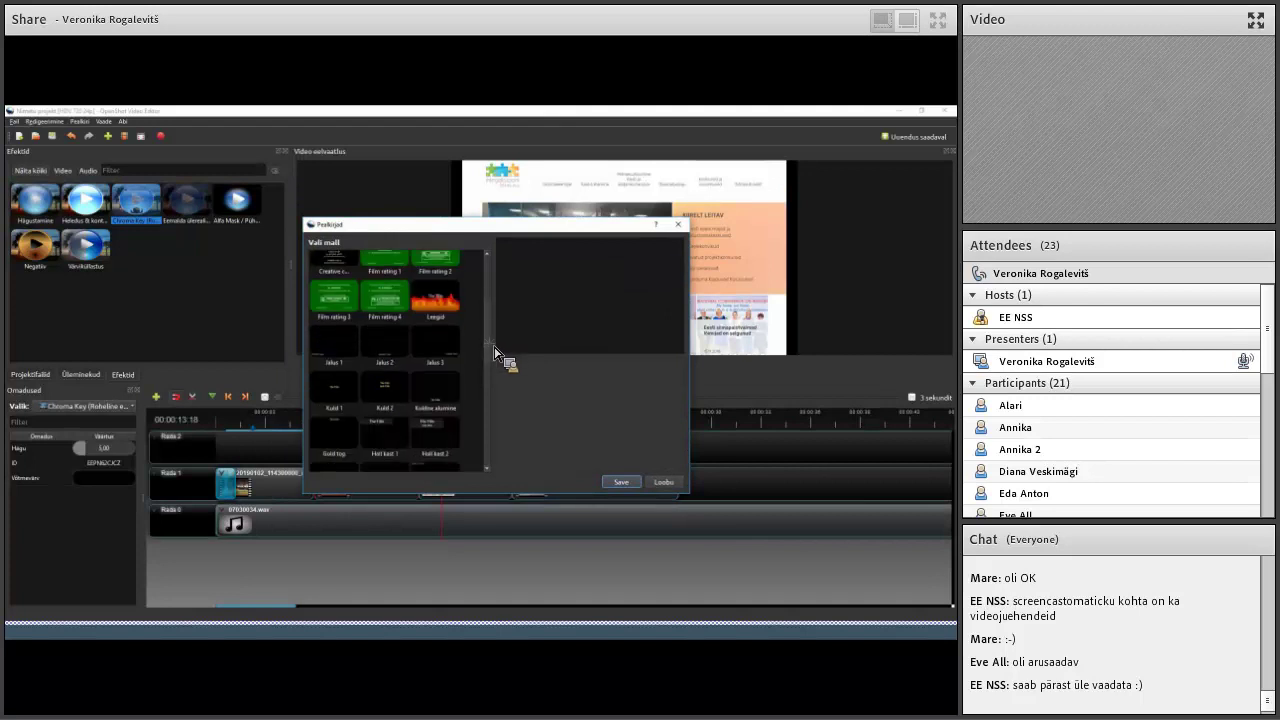
scroll(494, 400, down, 2)
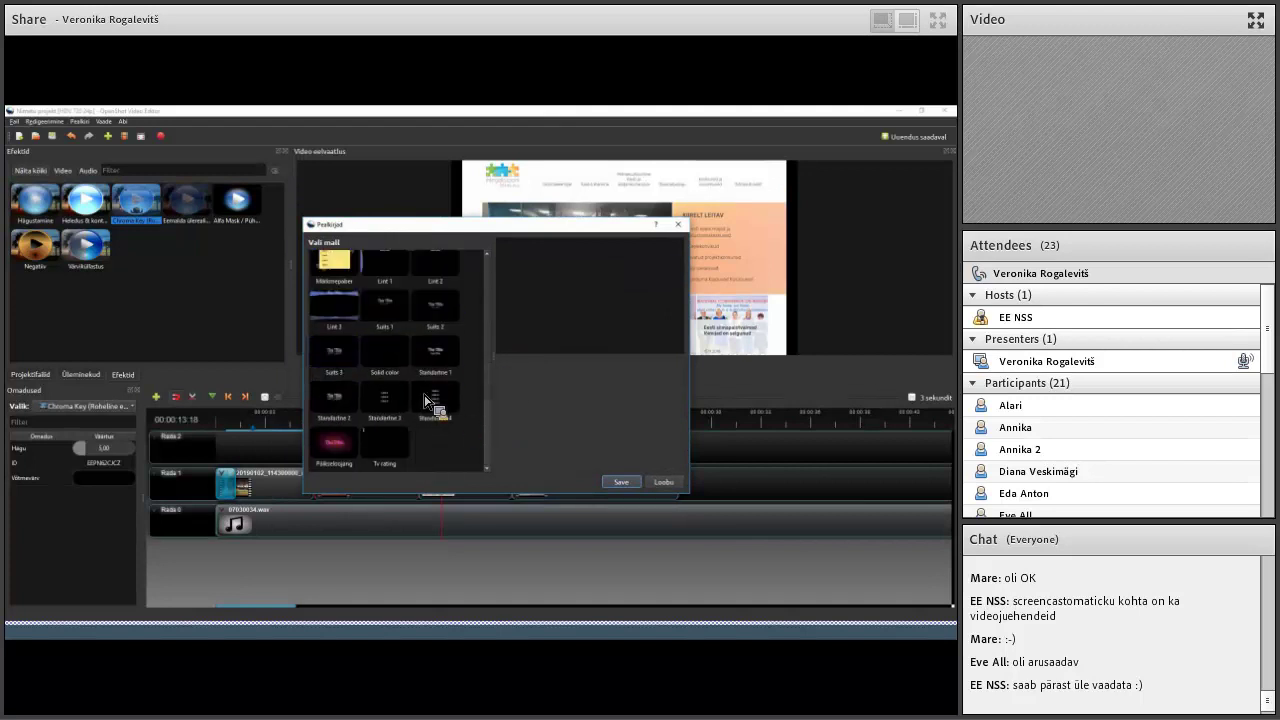
click(436, 403)
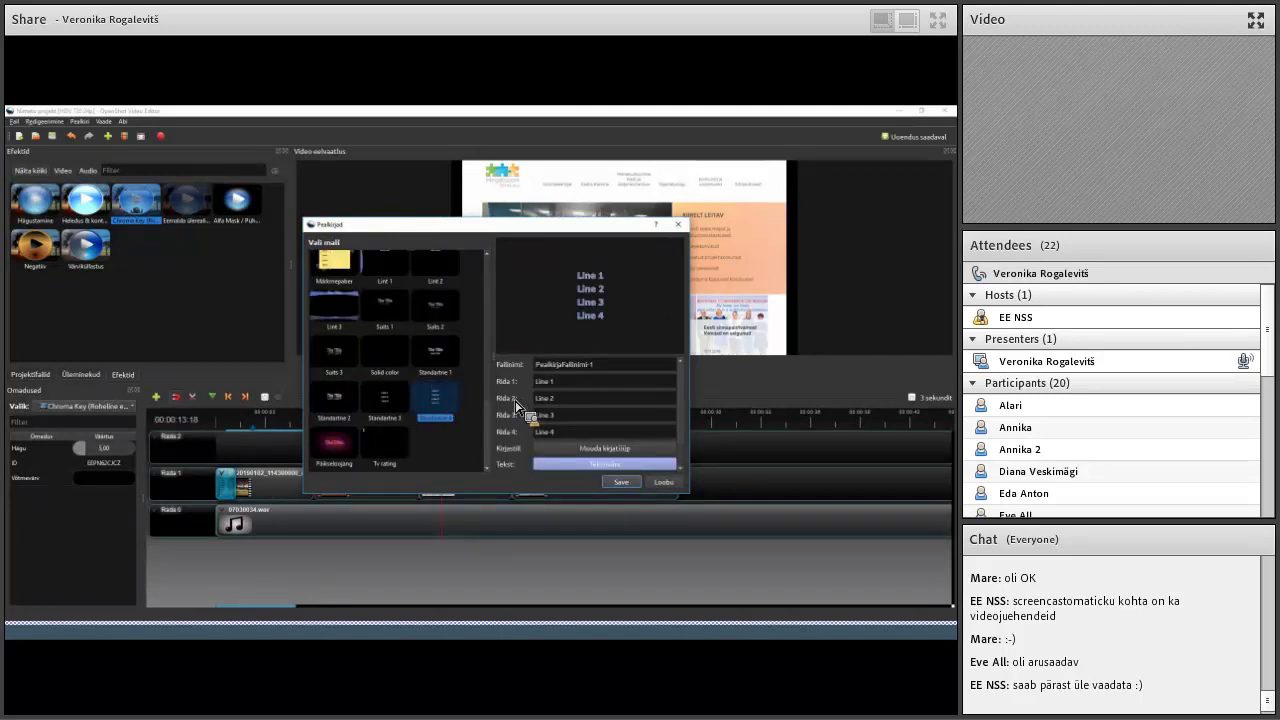
scroll(488, 370, up, 5)
scroll(488, 340, up, 3)
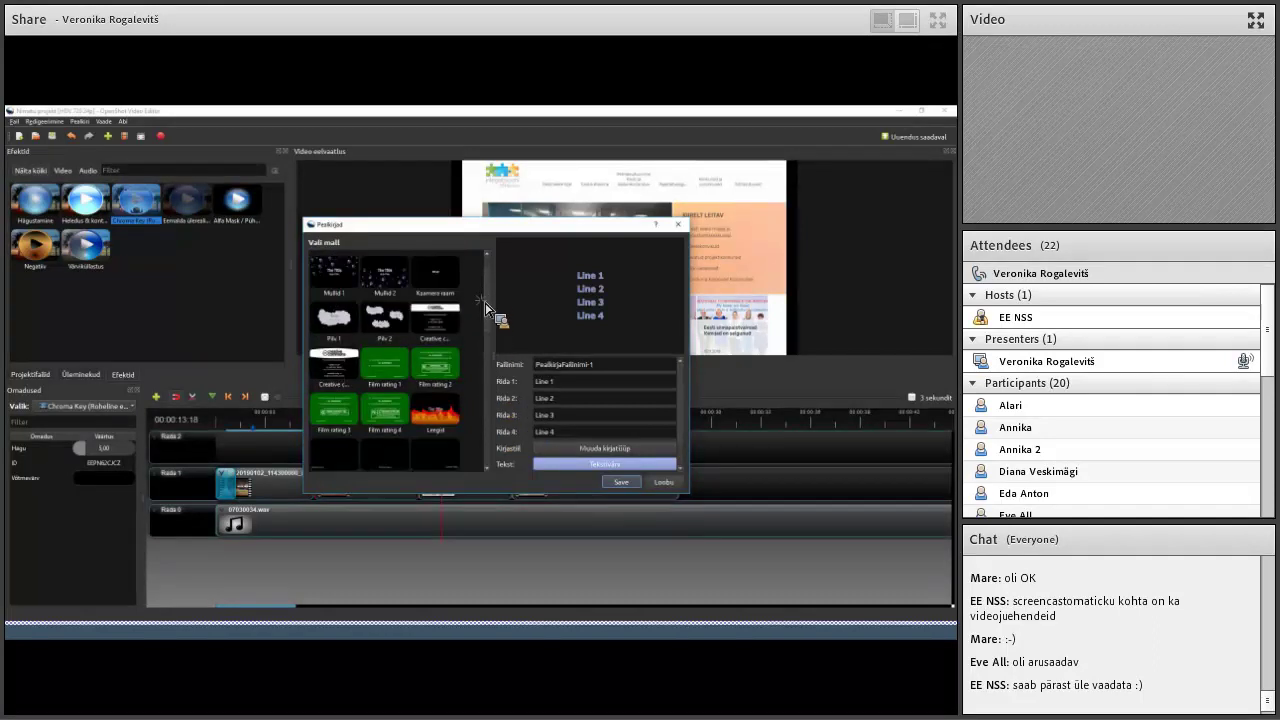
scroll(485, 363, down, 5)
scroll(480, 376, down, 5)
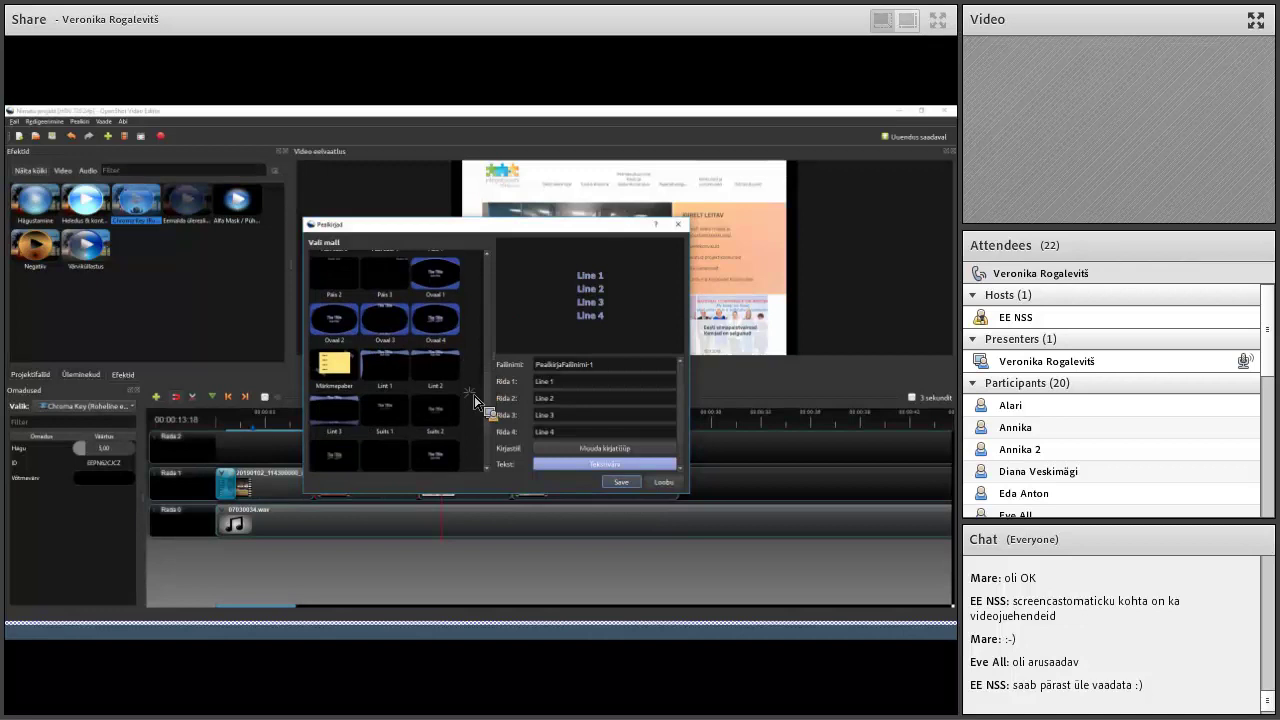
scroll(470, 428, down, 2)
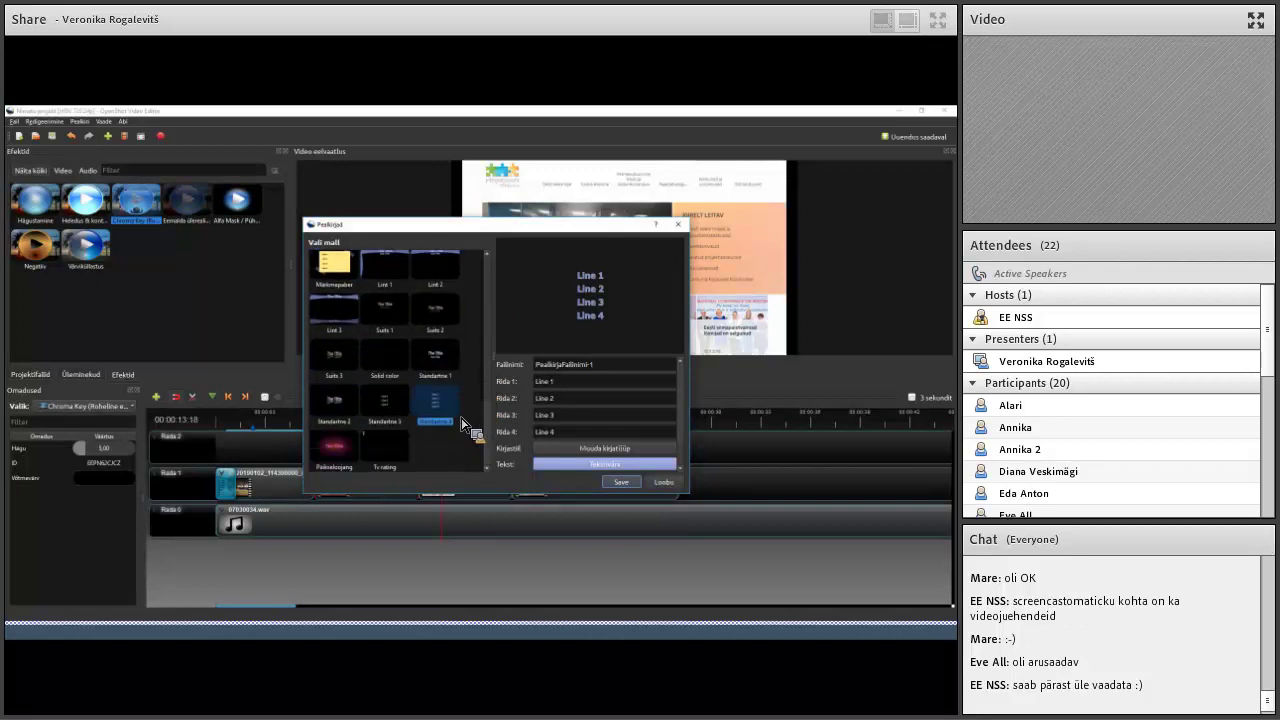
click(395, 408)
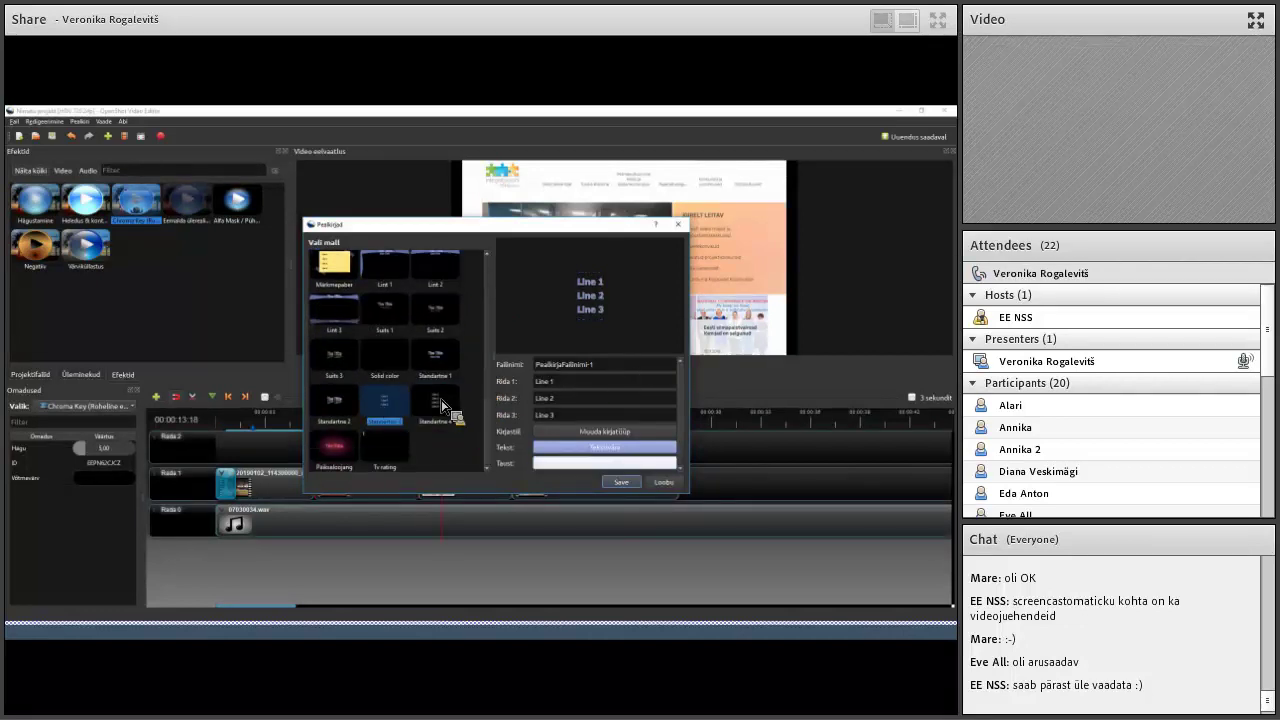
click(444, 406)
- Name the title 'Lõputiitrid', enter lines 'Kasutatud', 'BBC fr', 'Operaator:', save, and dismiss the error
drag(598, 370, 522, 370)
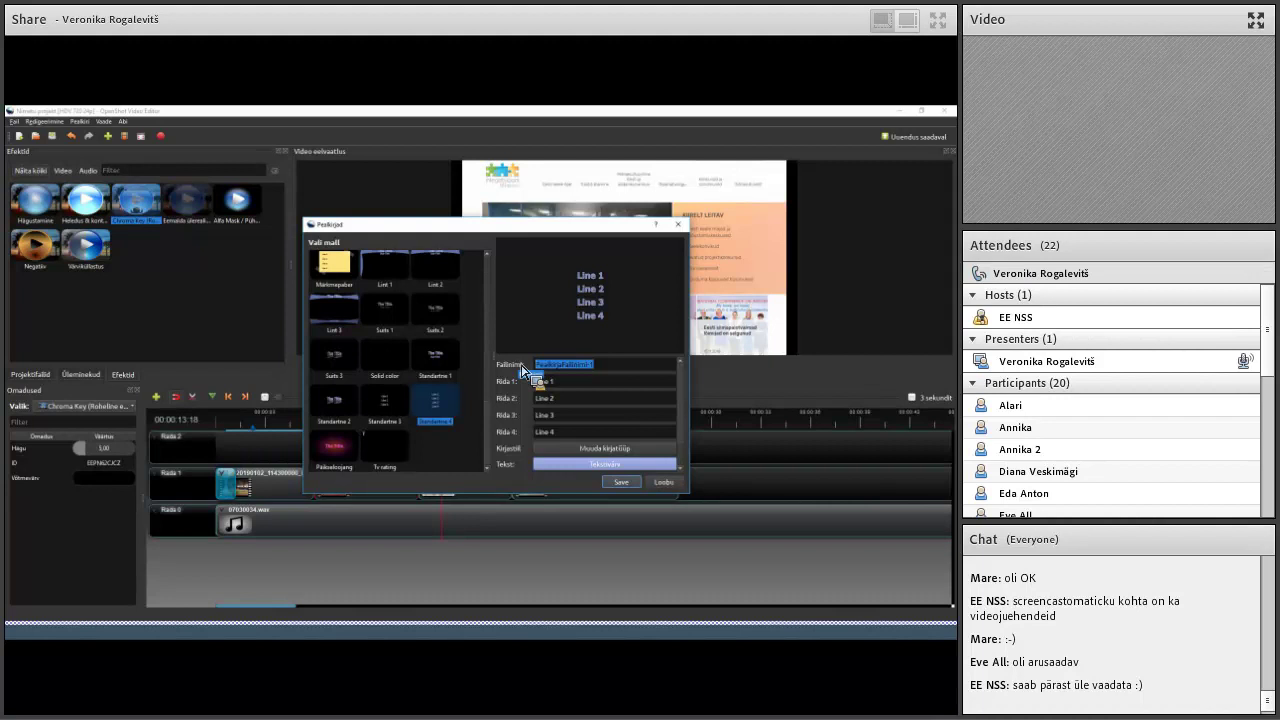
drag(524, 370, 565, 375)
key(Delete)
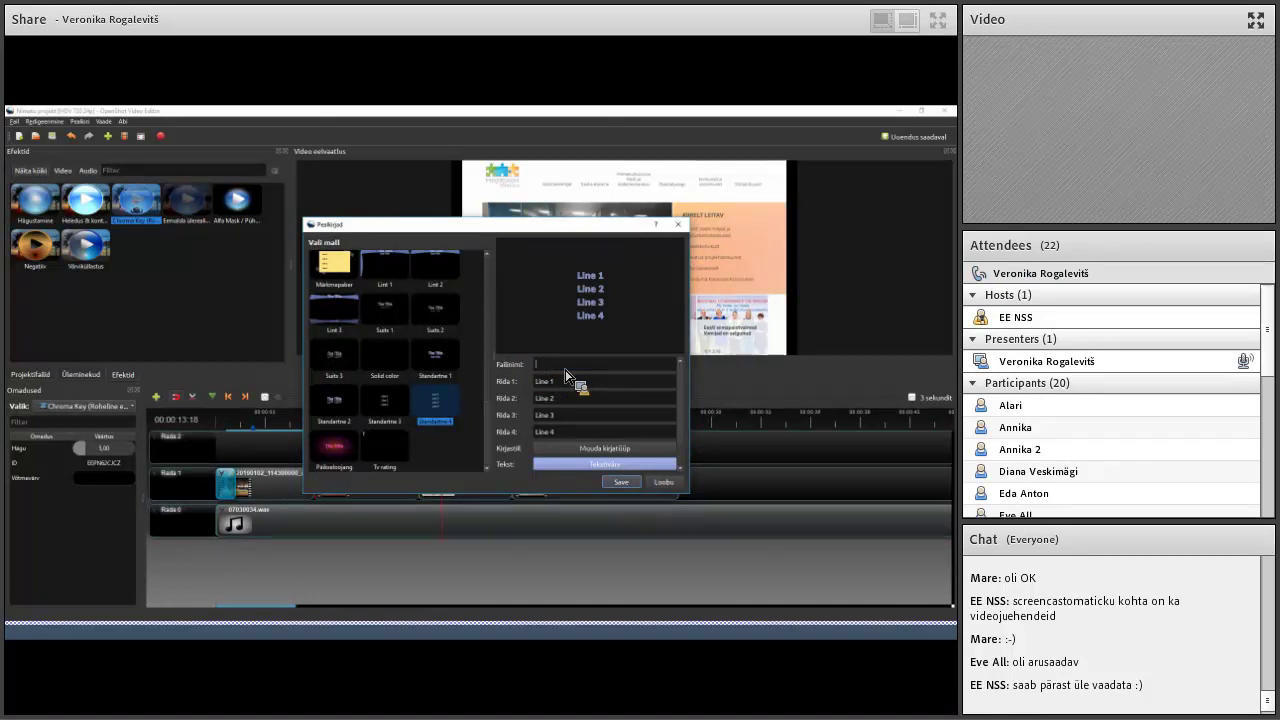
text(Lõputiitrid)
drag(545, 385, 524, 392)
text(Kasutatud muusika:)
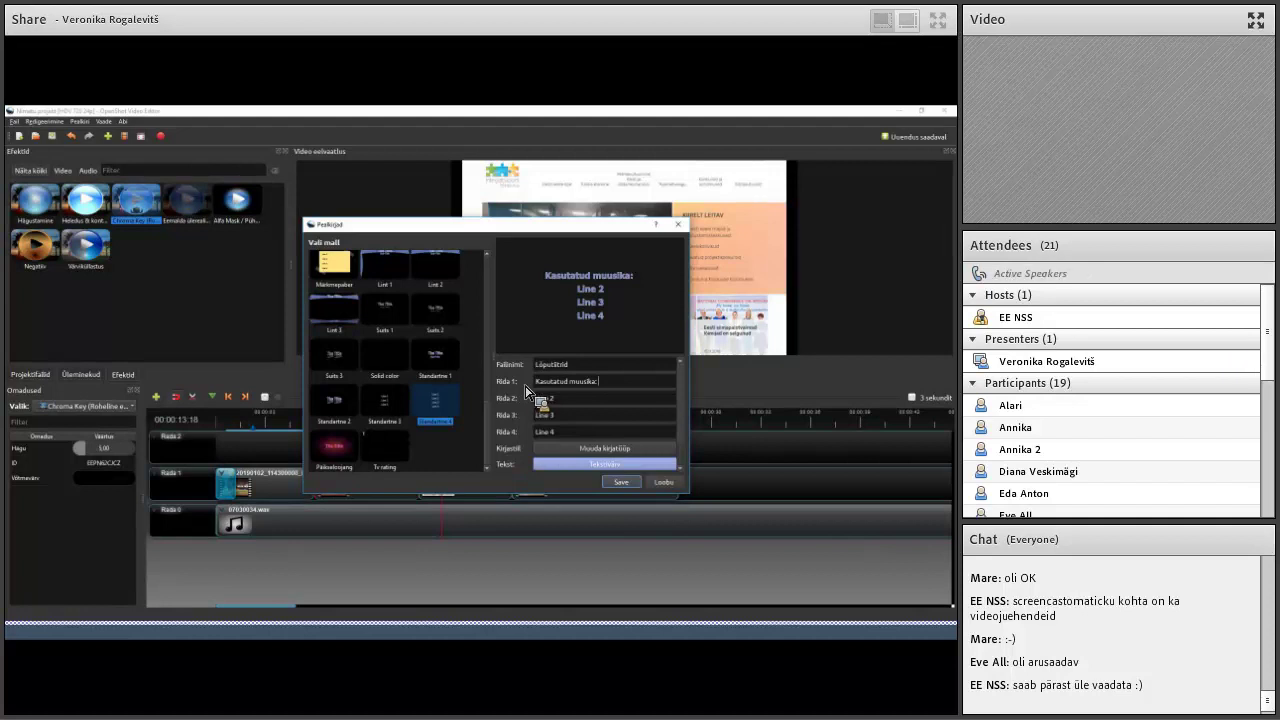
triple_click(543, 398)
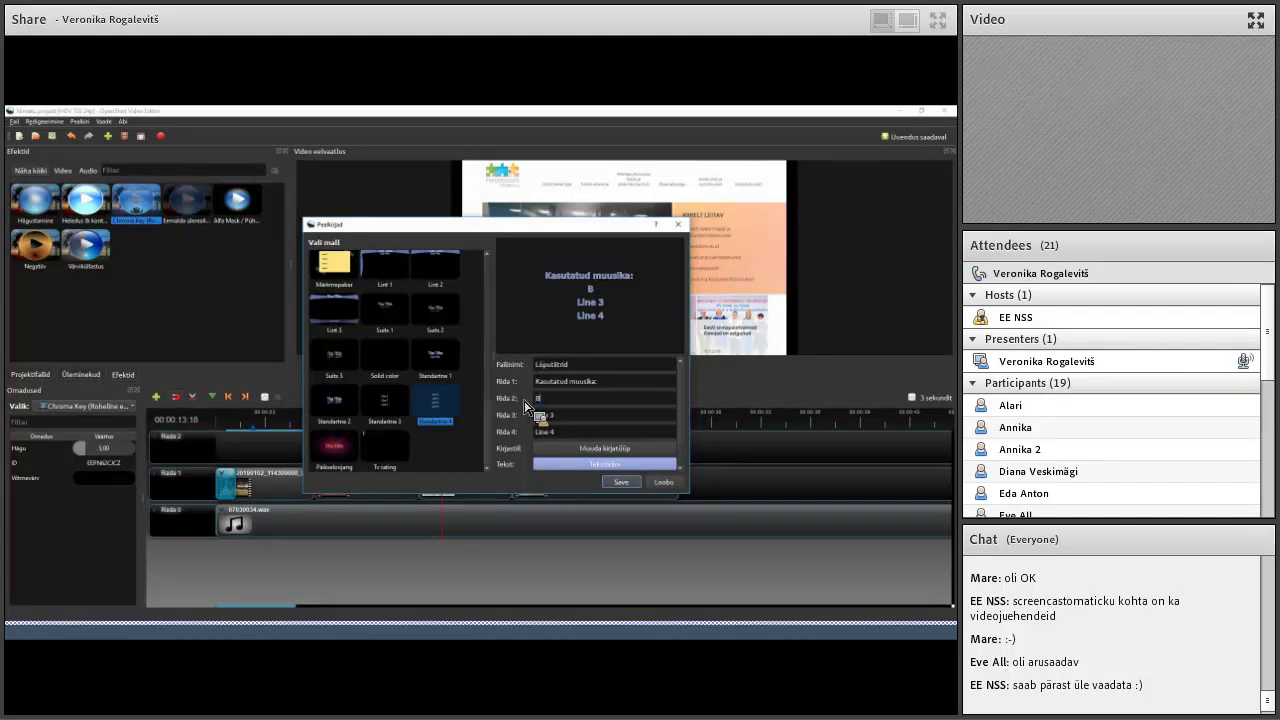
text(BBC free sounds)
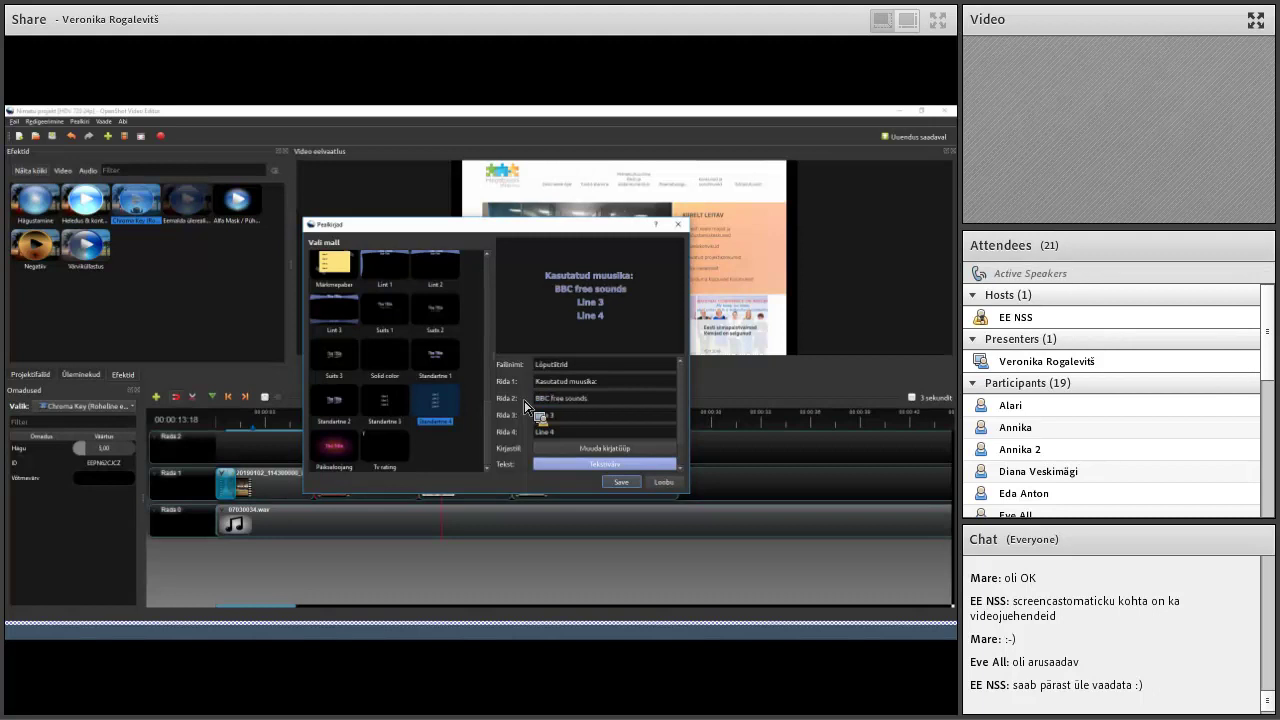
drag(572, 418, 534, 423)
text(Operaator:)
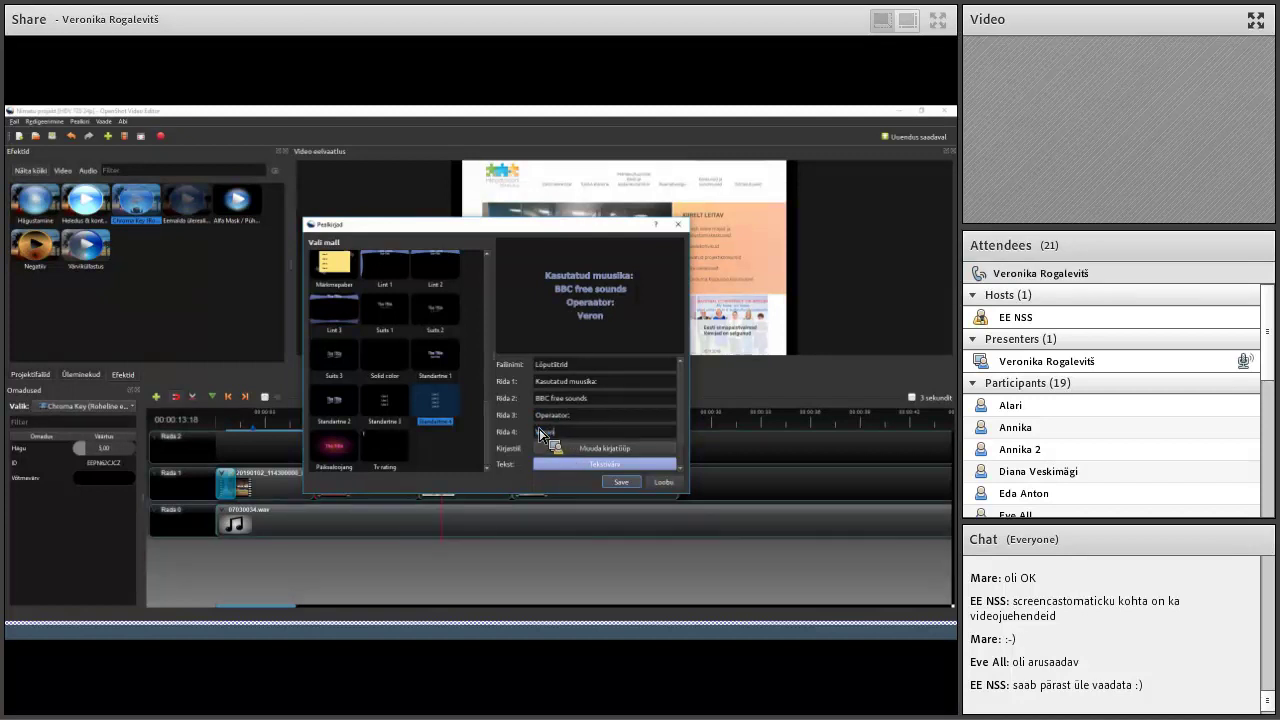
click(621, 484)
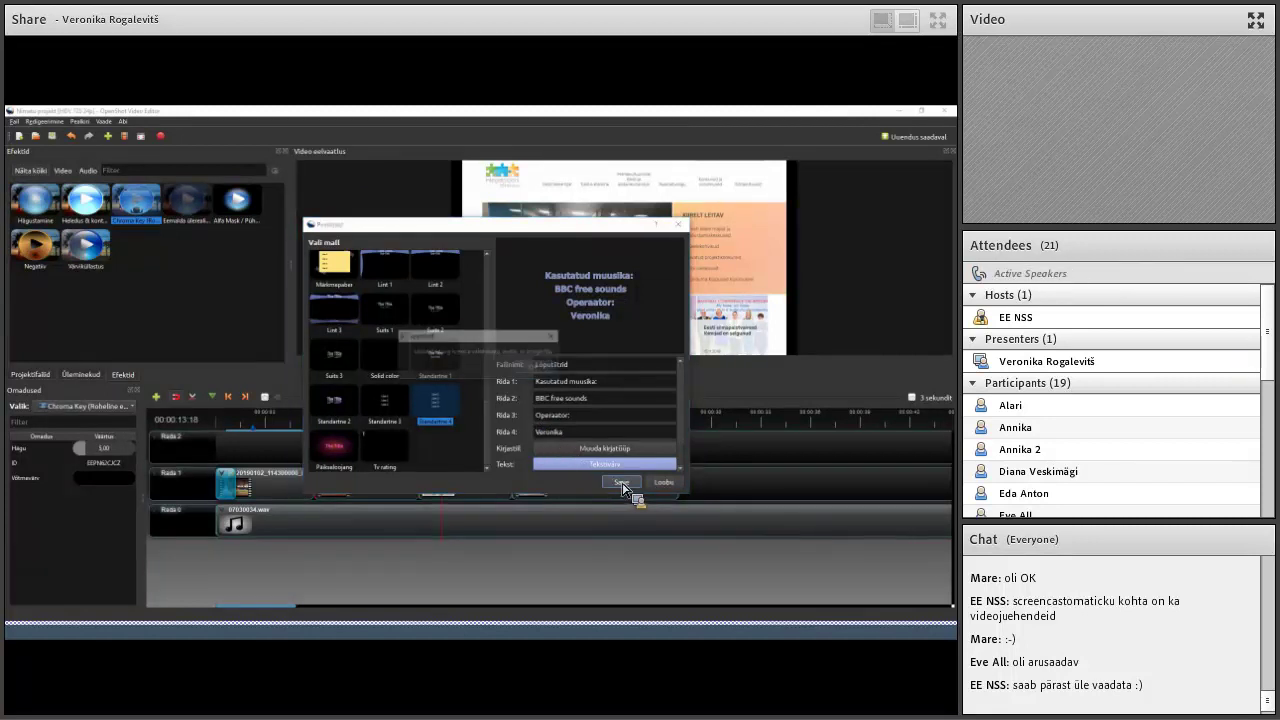
click(538, 376)
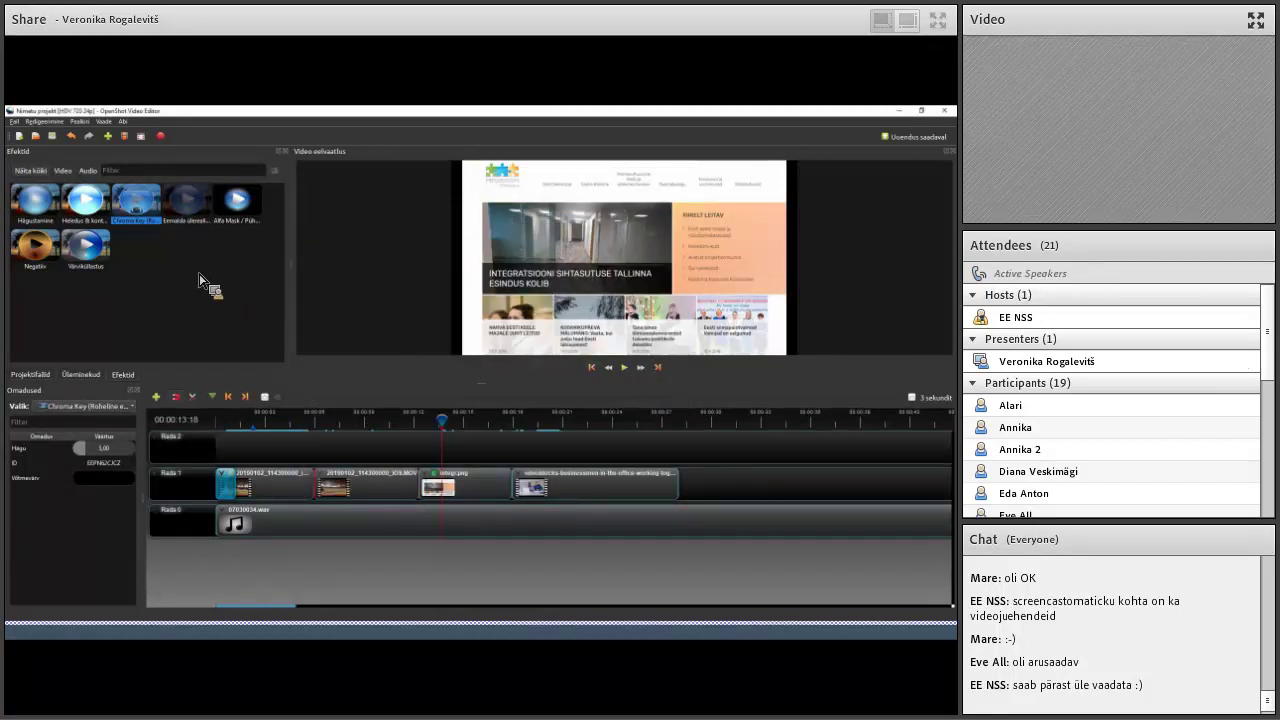
- Preview the Creative Commons title template, then pick the plain title template instead
click(86, 122)
click(100, 132)
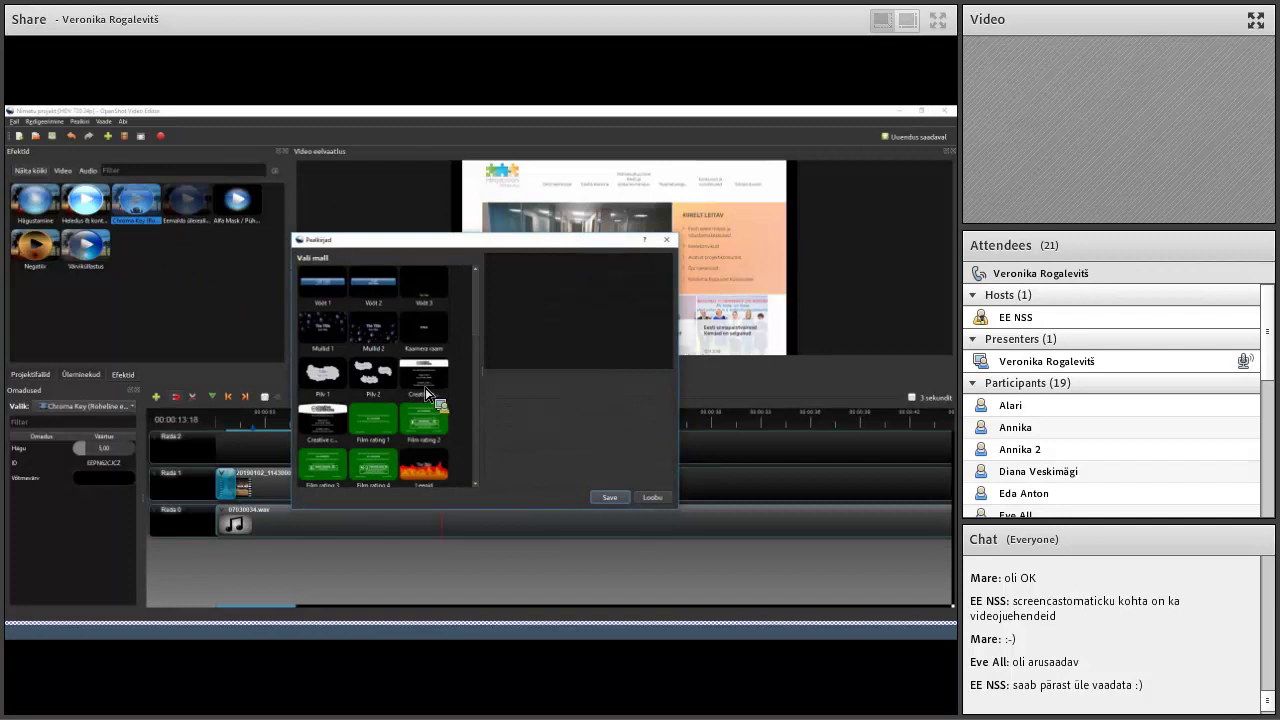
click(428, 388)
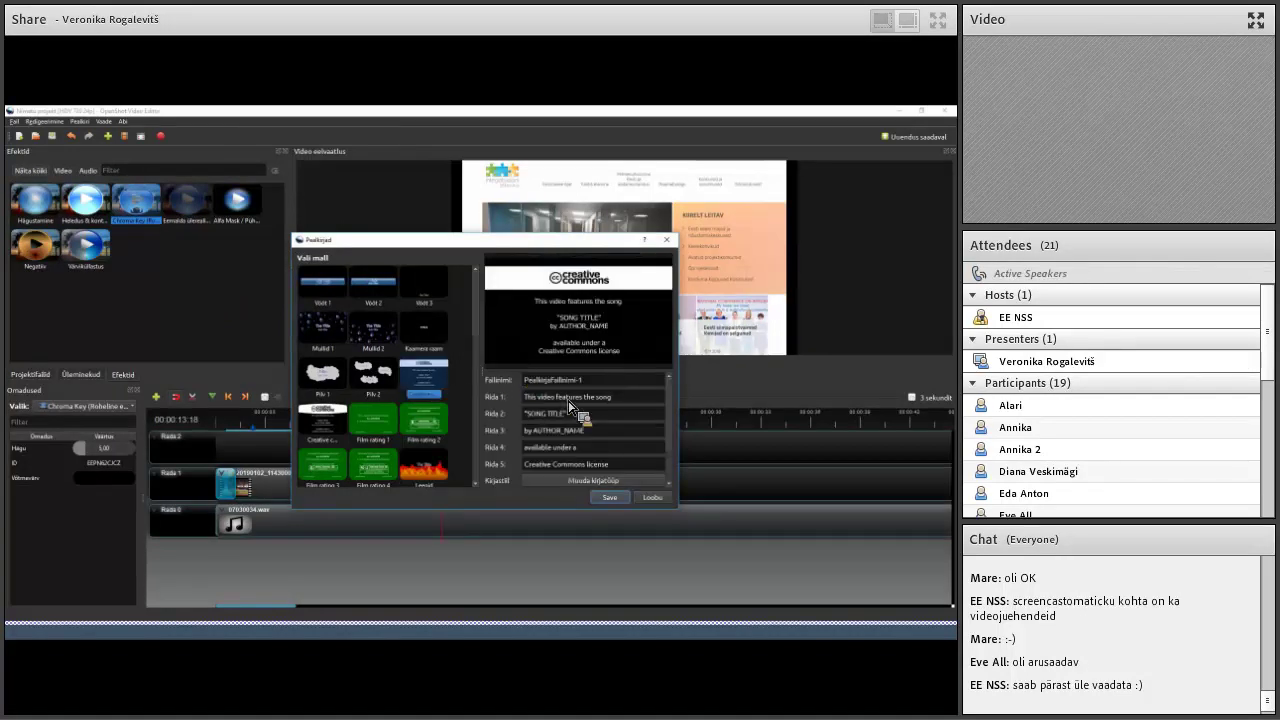
scroll(443, 400, down, 2)
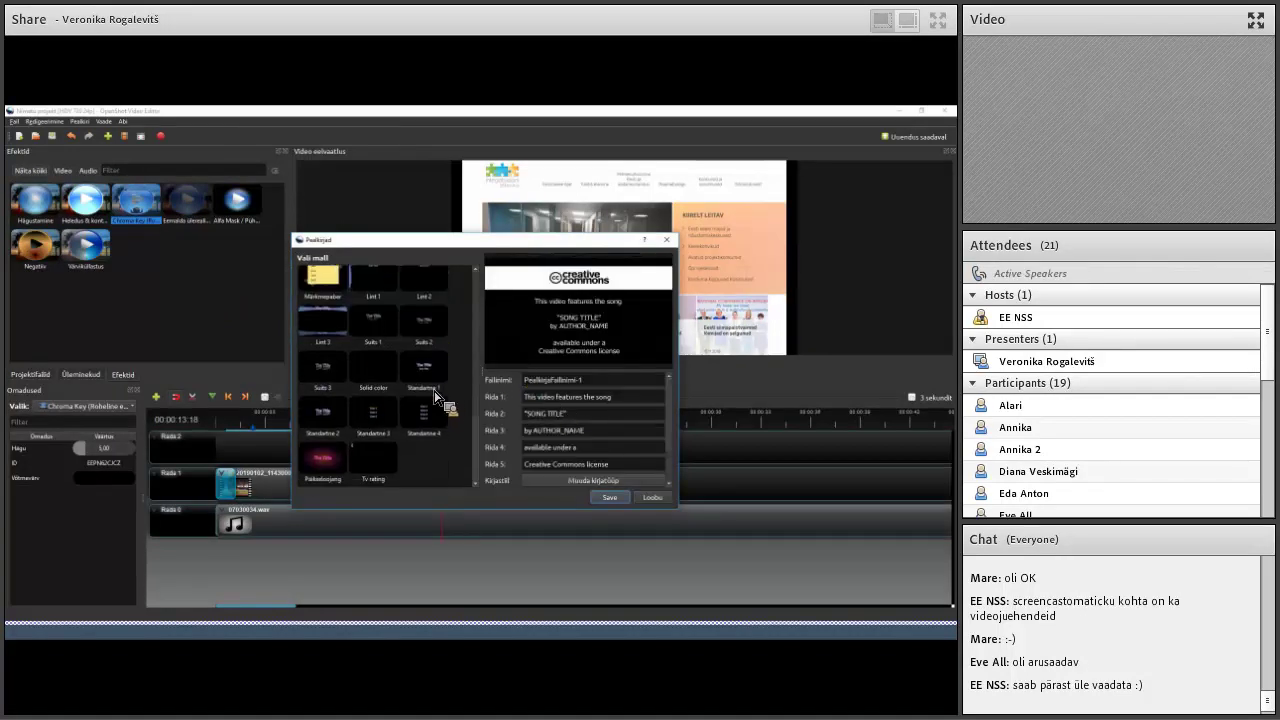
scroll(440, 402, up, 2)
scroll(420, 390, down, 3)
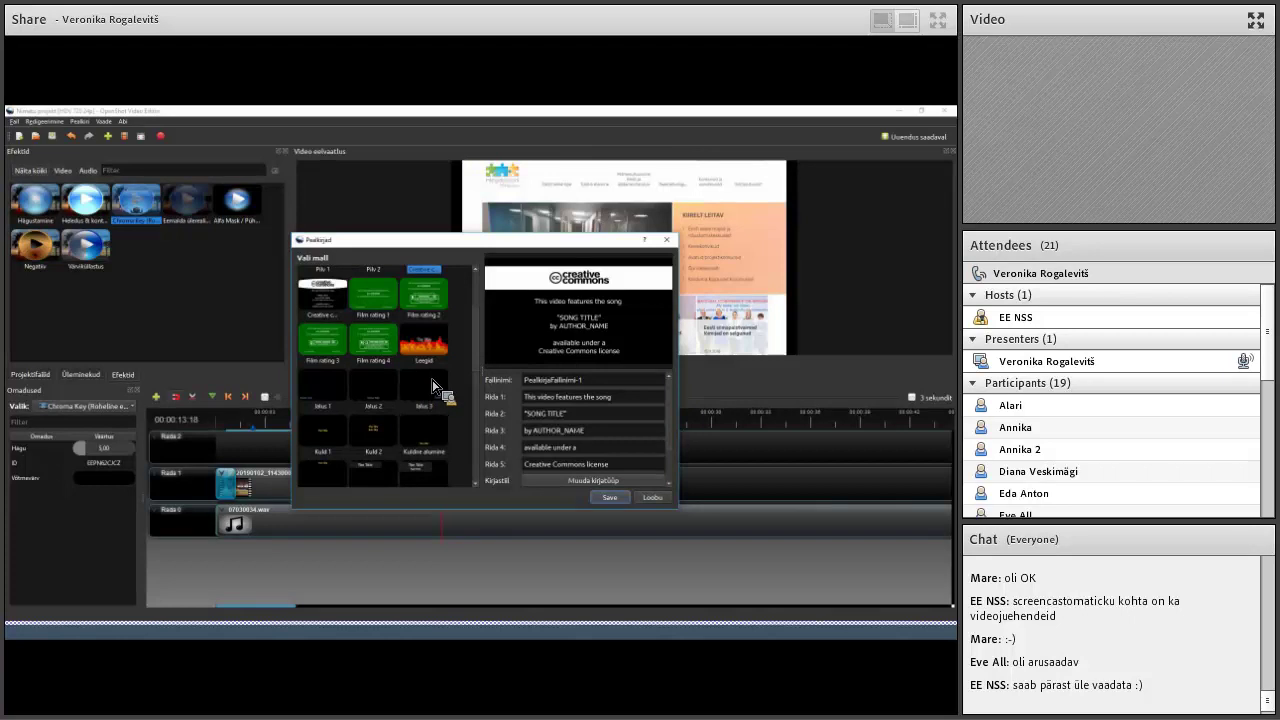
scroll(432, 385, up, 3)
click(424, 335)
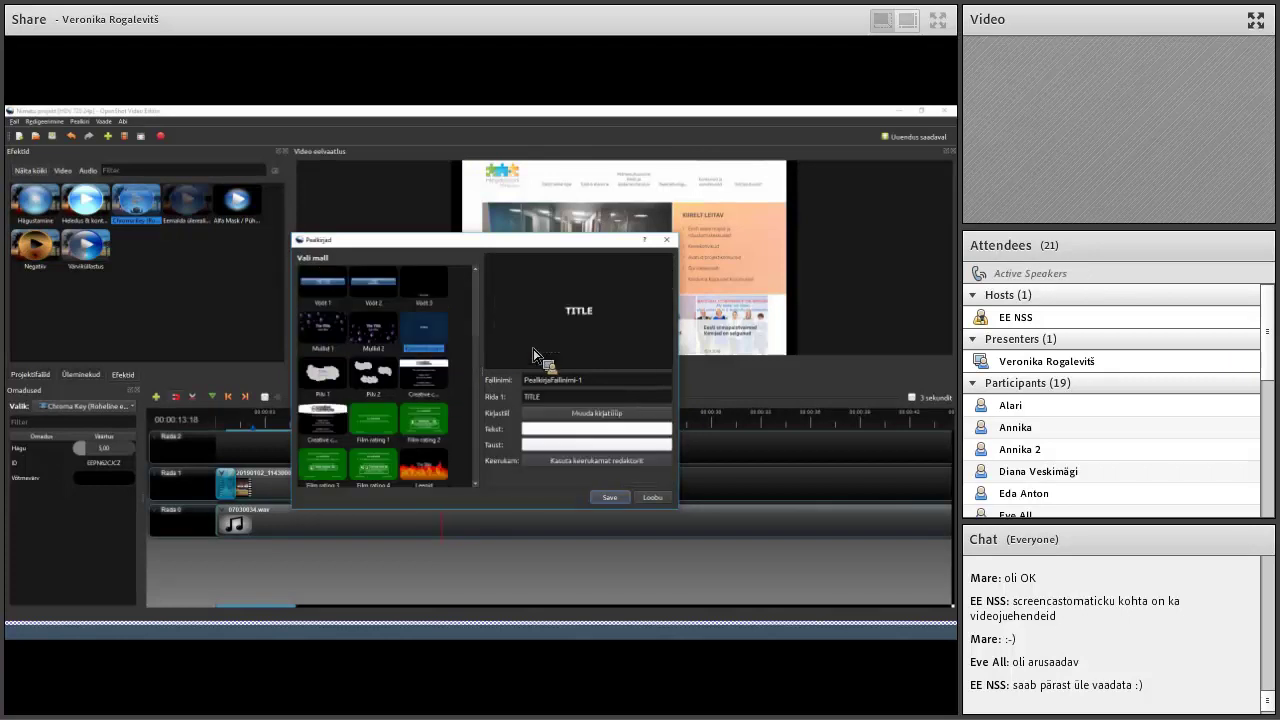
- Name the title file 'proov', set its text to 'Fili lõpp', and save it
double_click(514, 380)
text(proov)
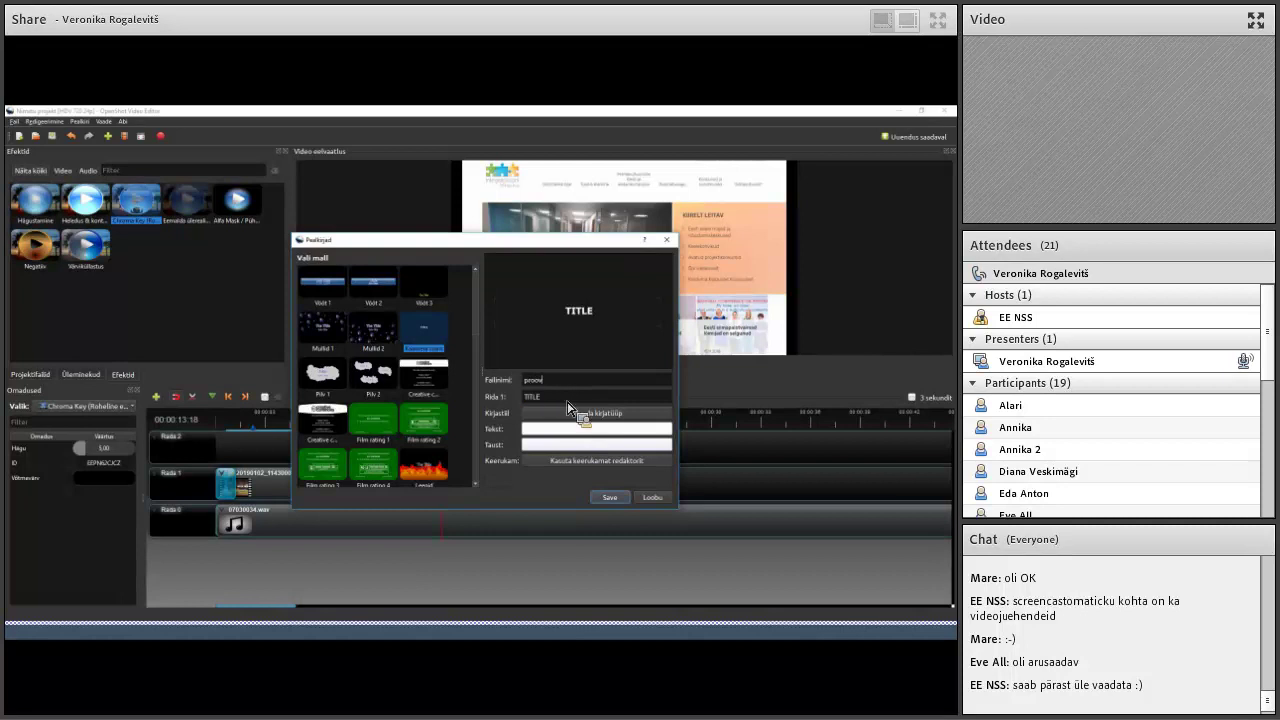
double_click(524, 397)
text(Fili lõpp)
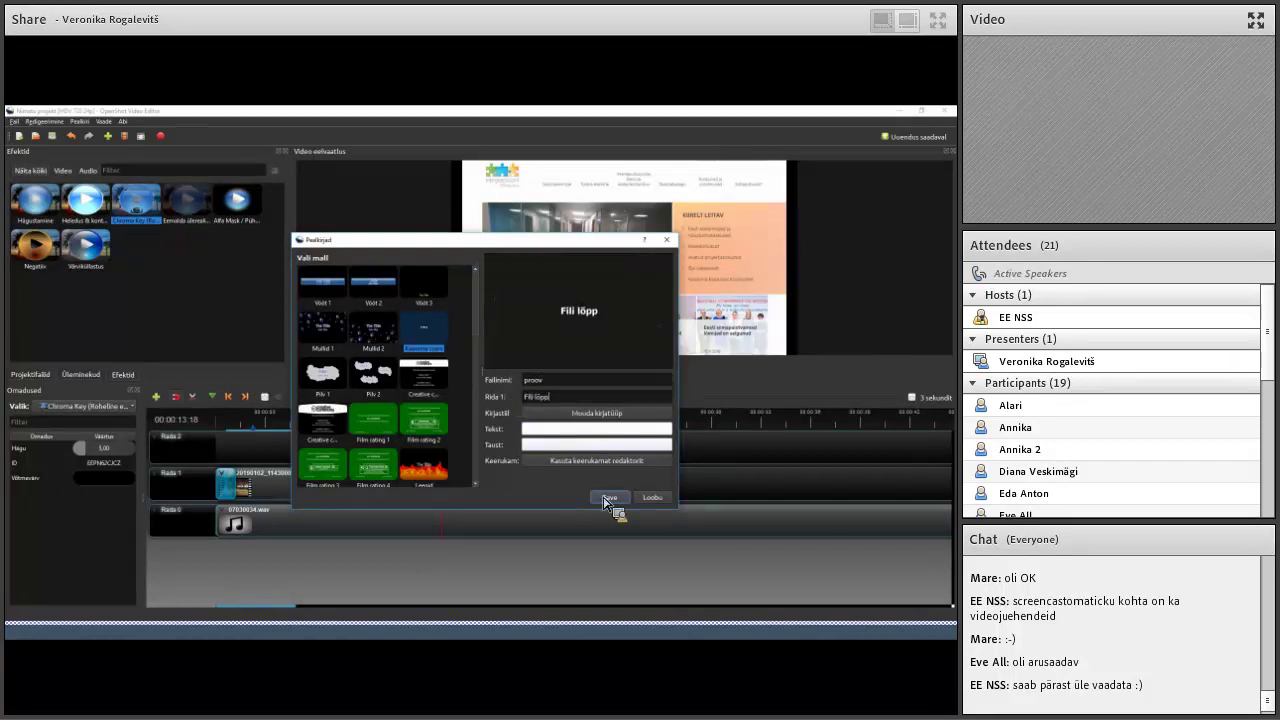
click(608, 497)
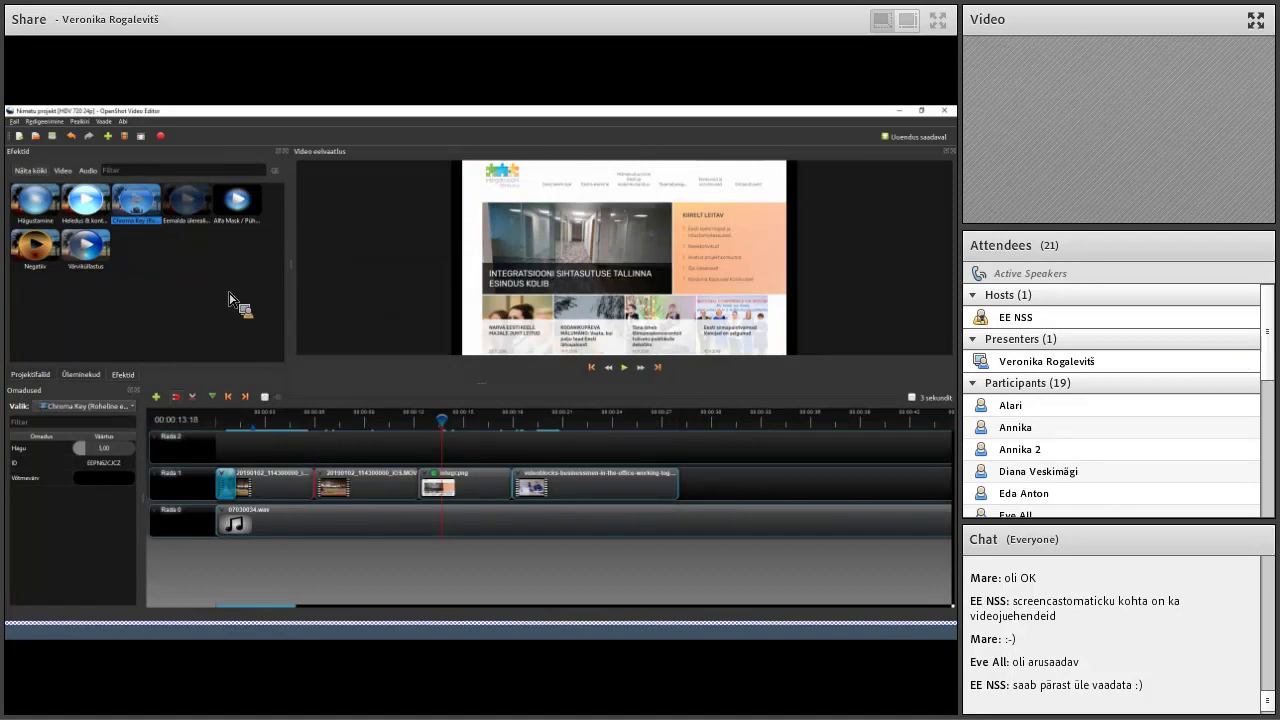
- Drop proov.svg from the project files at the end of Rada 1 and shorten it
click(24, 375)
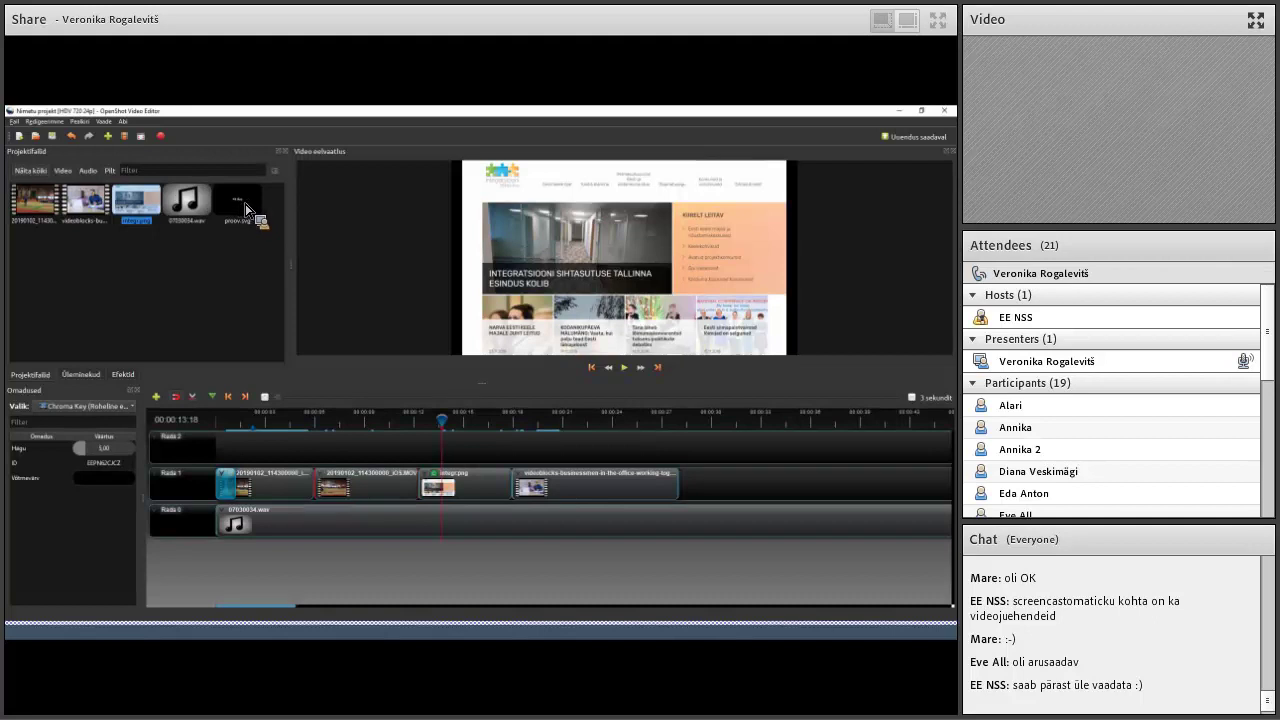
drag(243, 207, 678, 500)
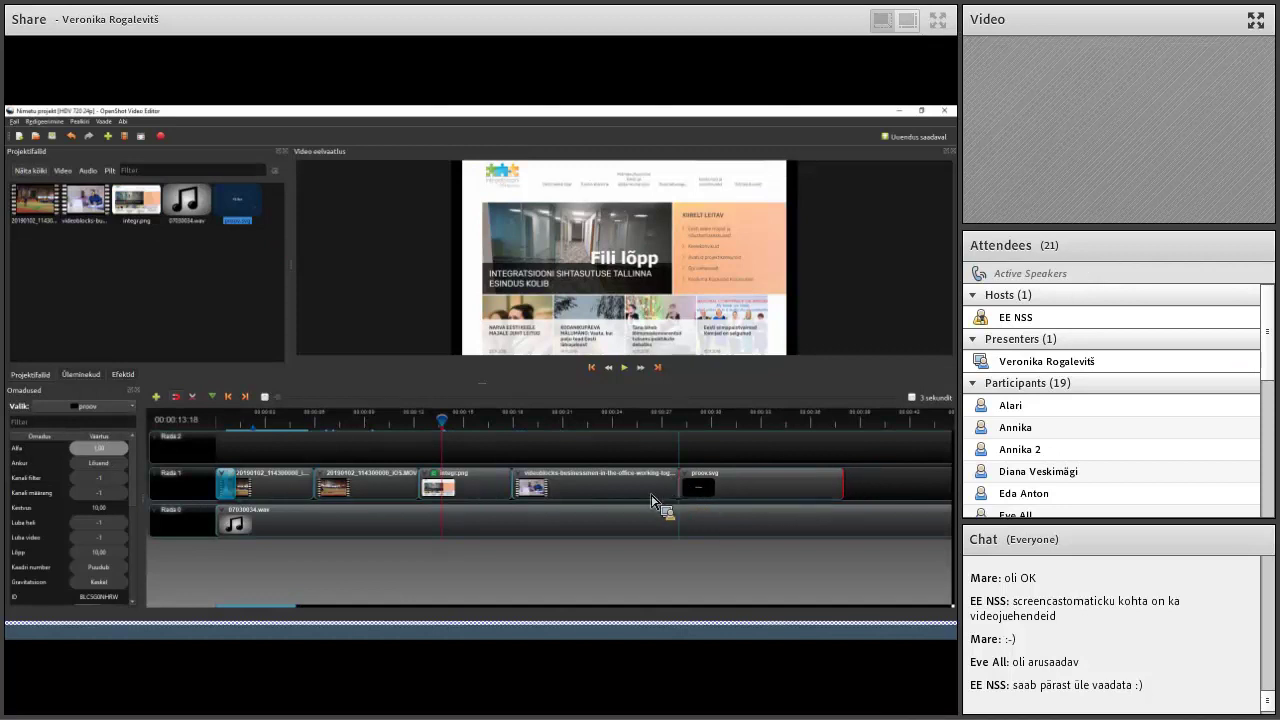
drag(849, 491, 740, 494)
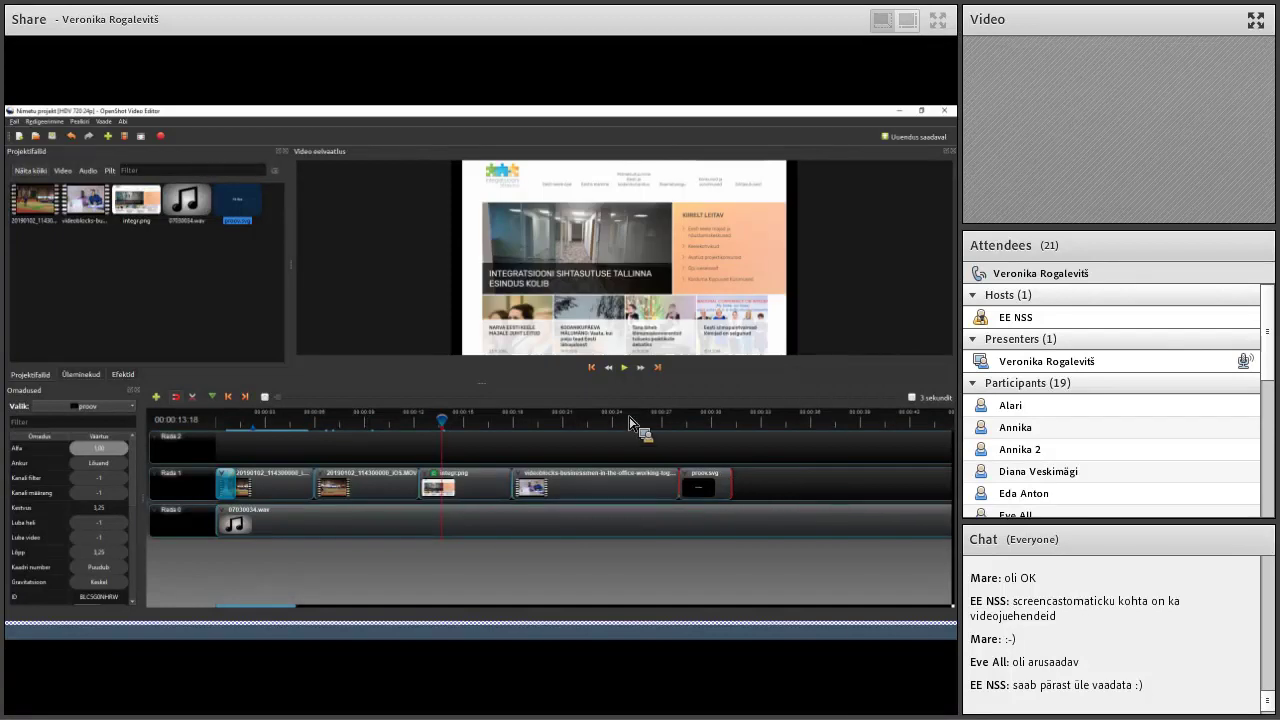
- Play the timeline from about 22 seconds to preview the closing title
drag(443, 422, 590, 422)
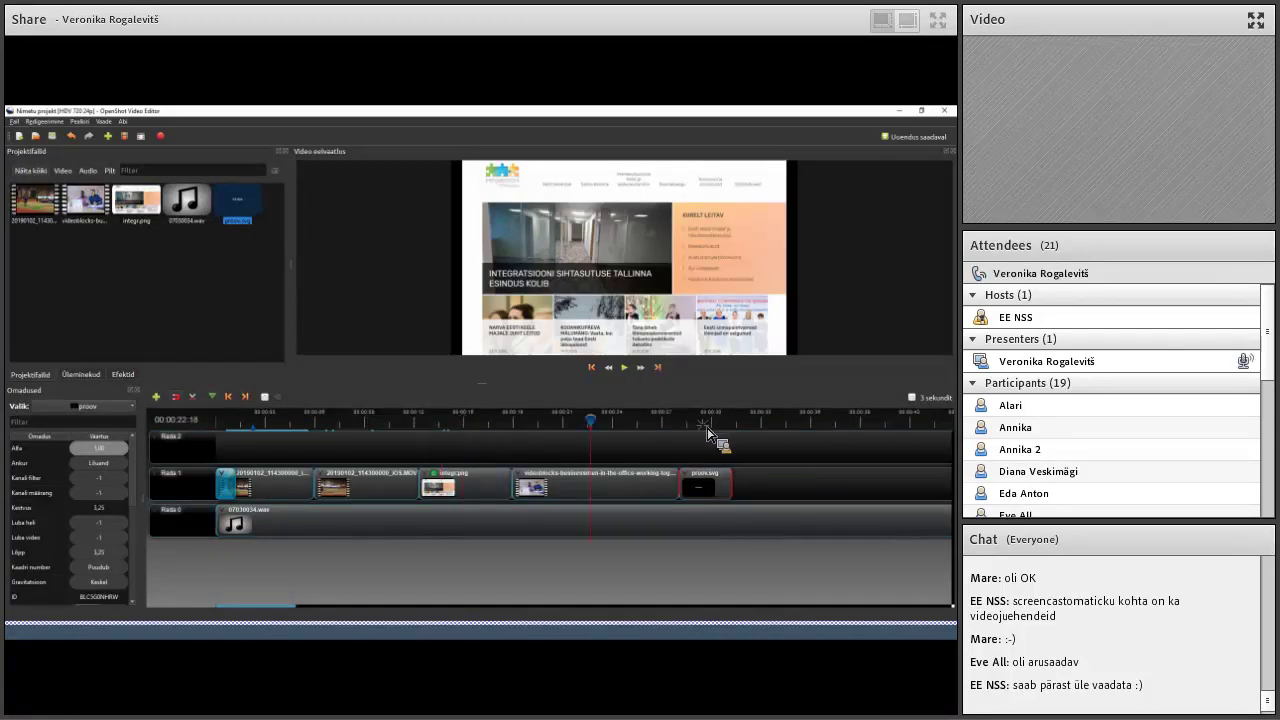
click(625, 368)
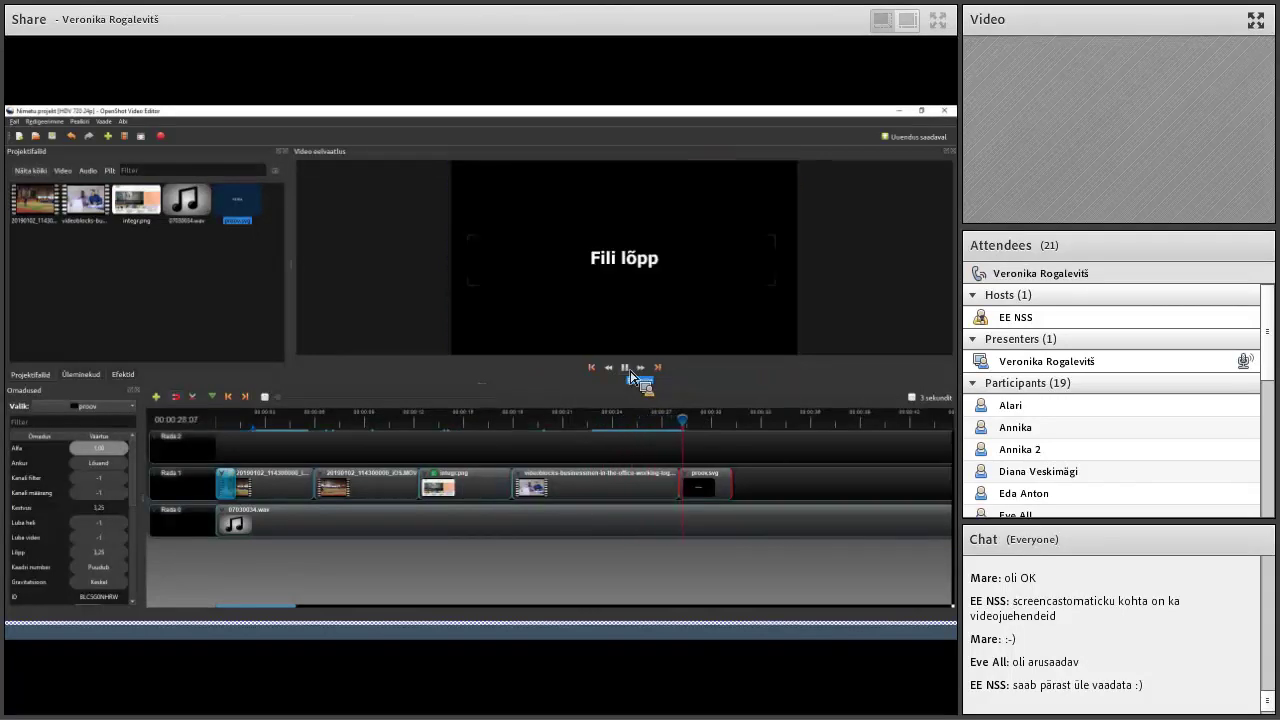
click(625, 367)
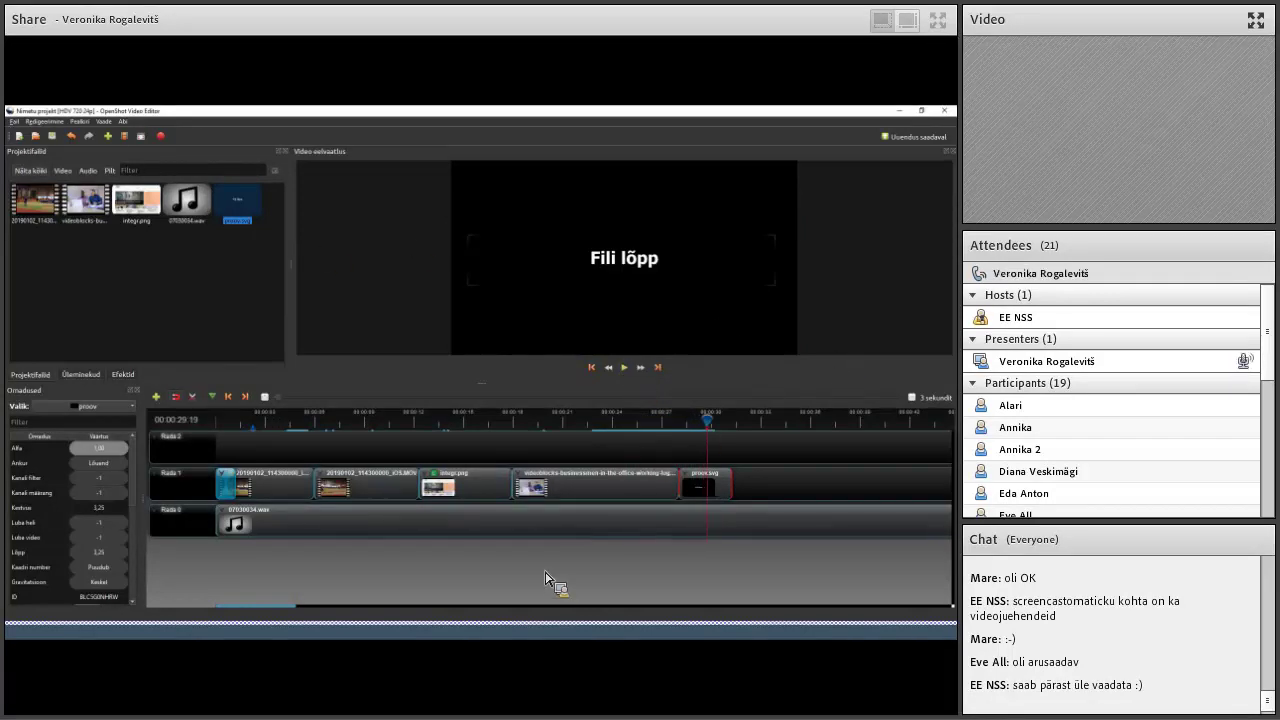
- Set the whole audio clip to Tase 40% under Helitugevus > Kogu klipp, then preview the result
right_click(527, 535)
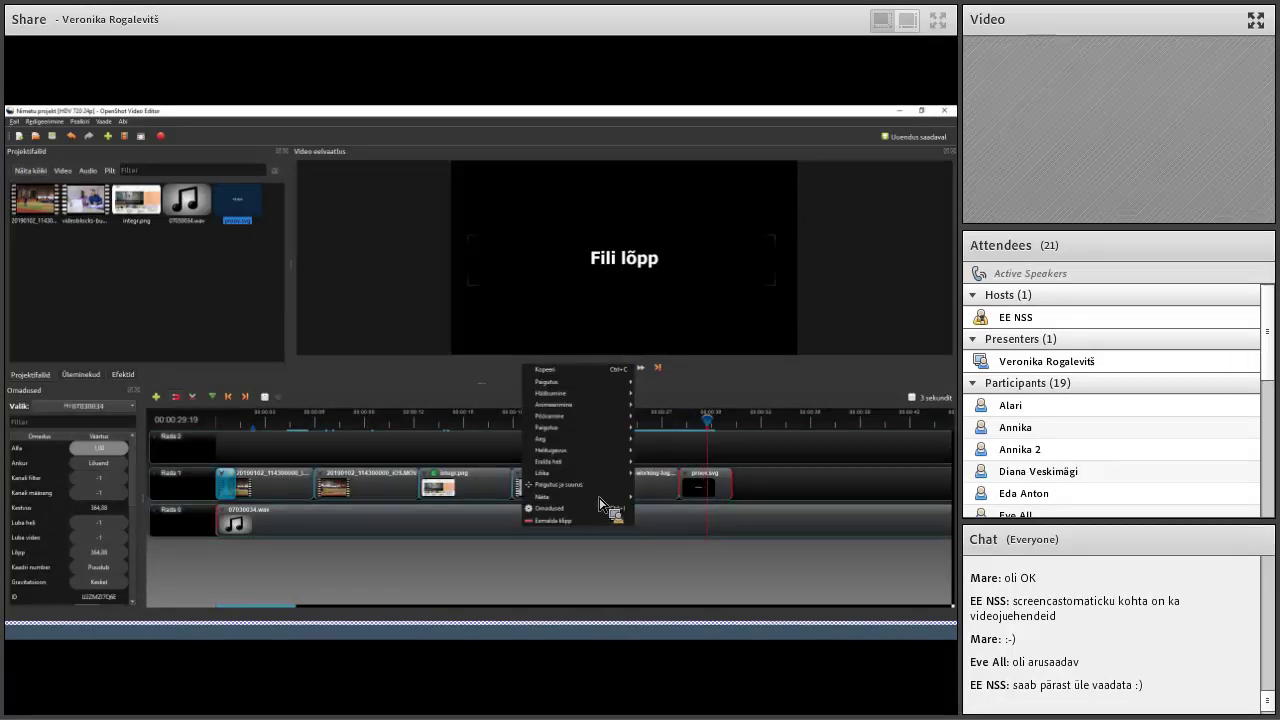
mouse_move(607, 499)
mouse_move(600, 450)
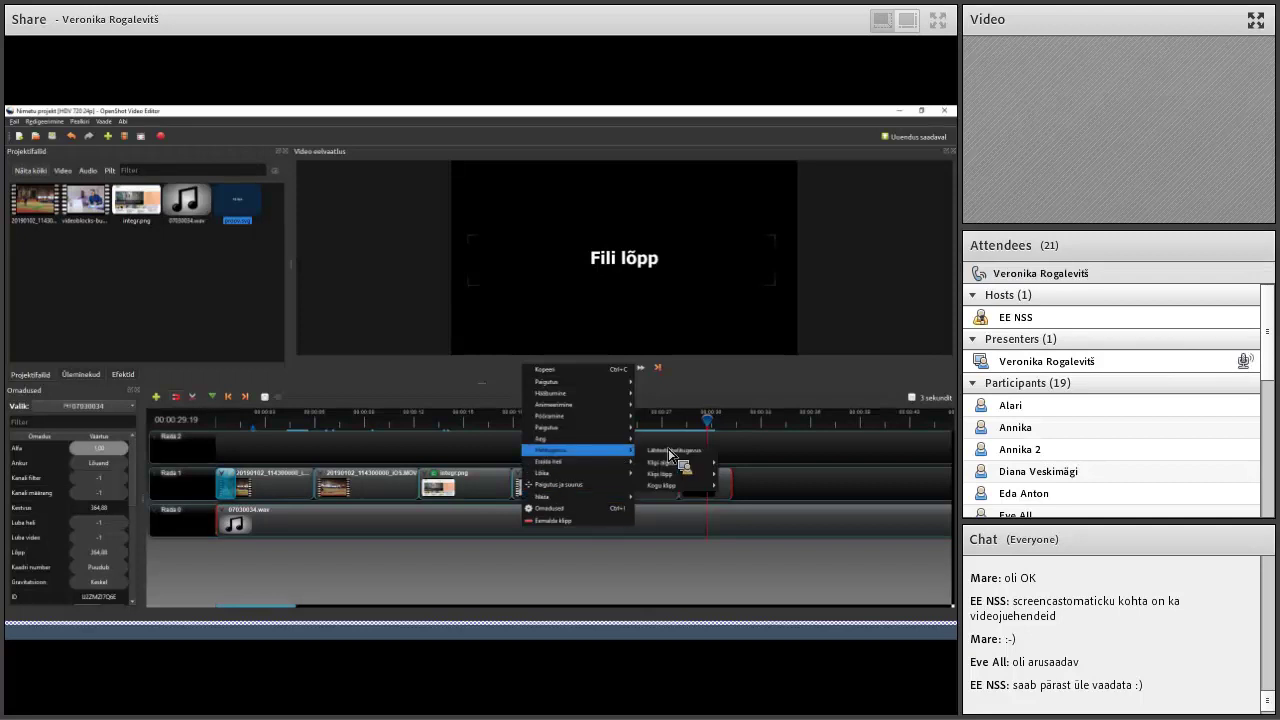
mouse_move(690, 490)
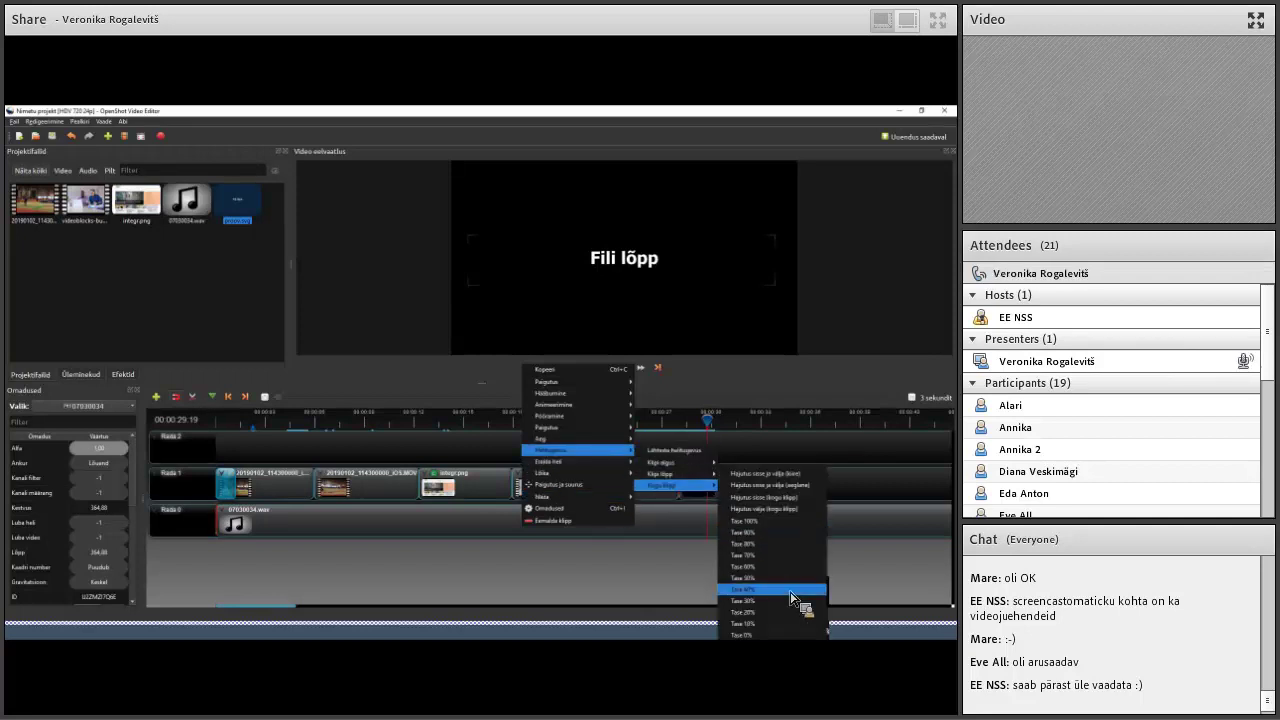
click(779, 590)
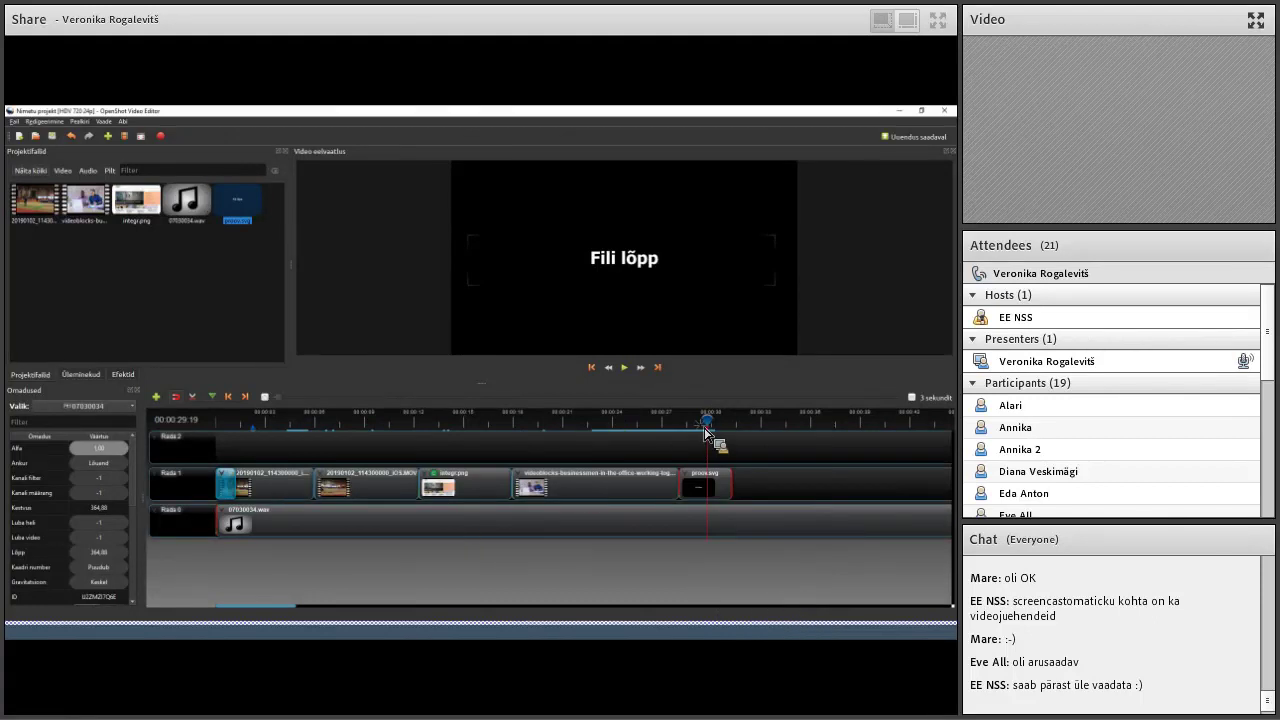
click(624, 368)
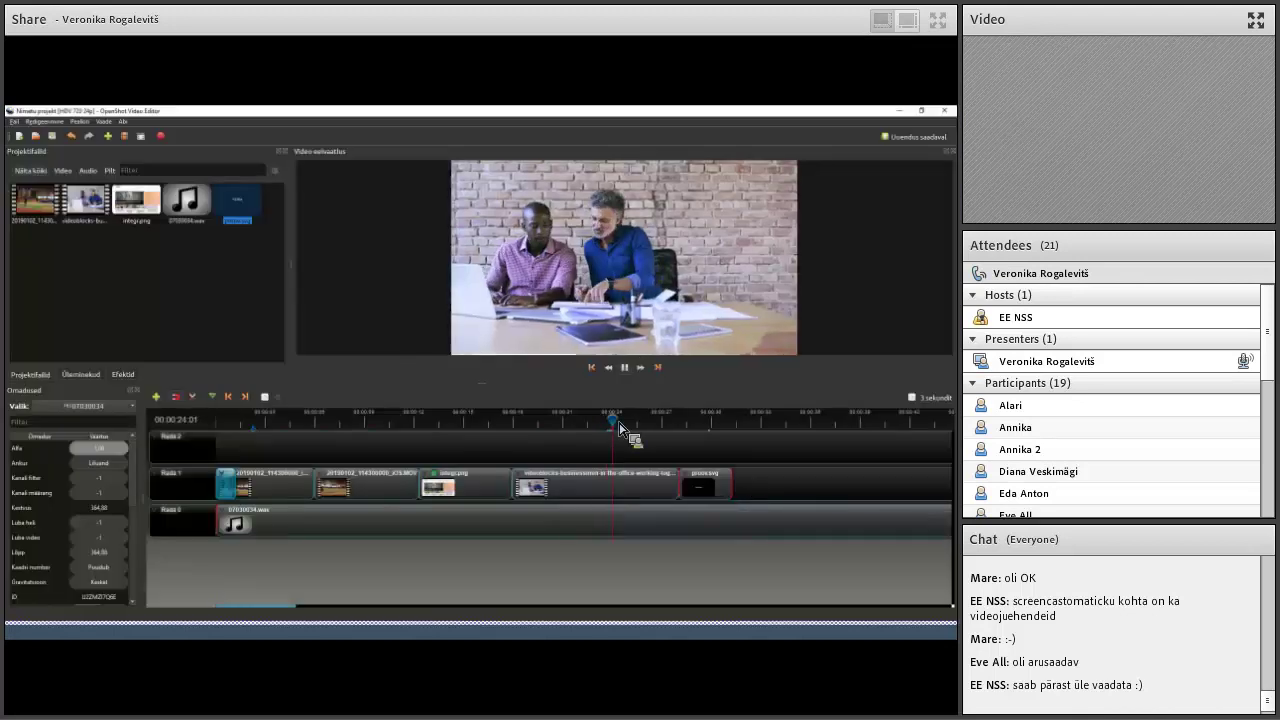
click(624, 367)
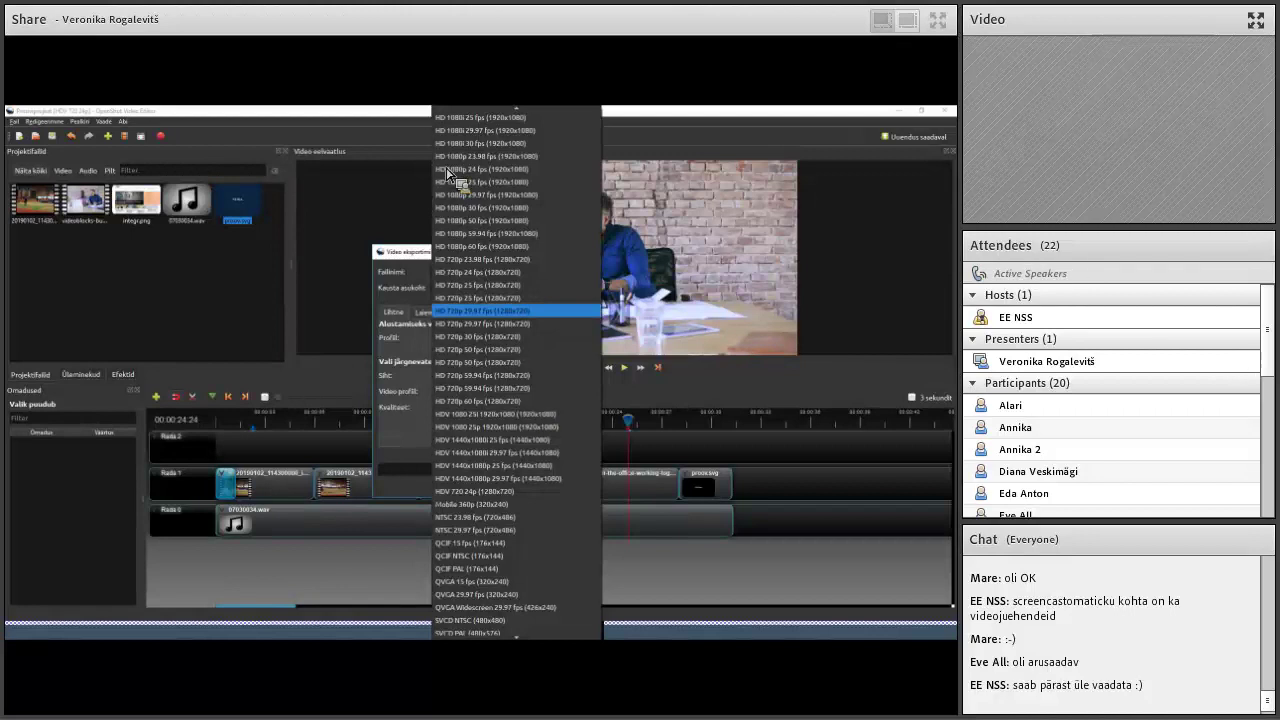
- Export the video with the HD 1080p 25 fps (1920x1080) profile
click(485, 183)
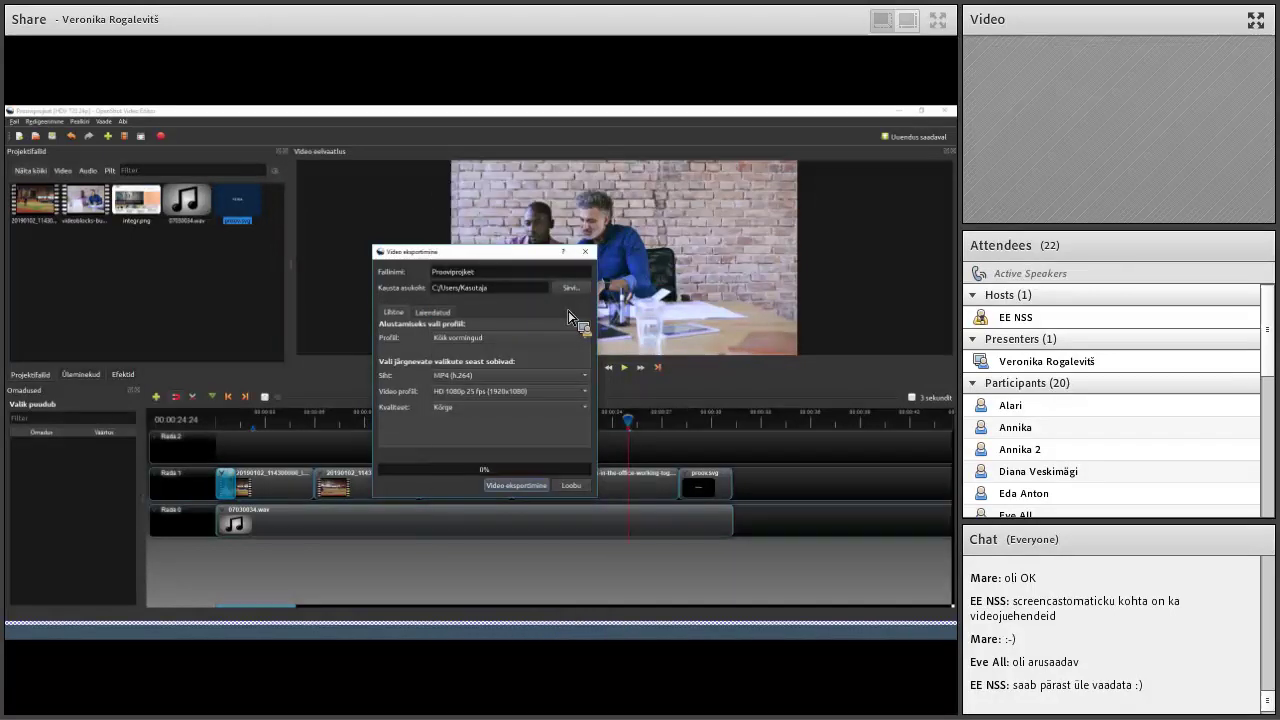
click(516, 486)
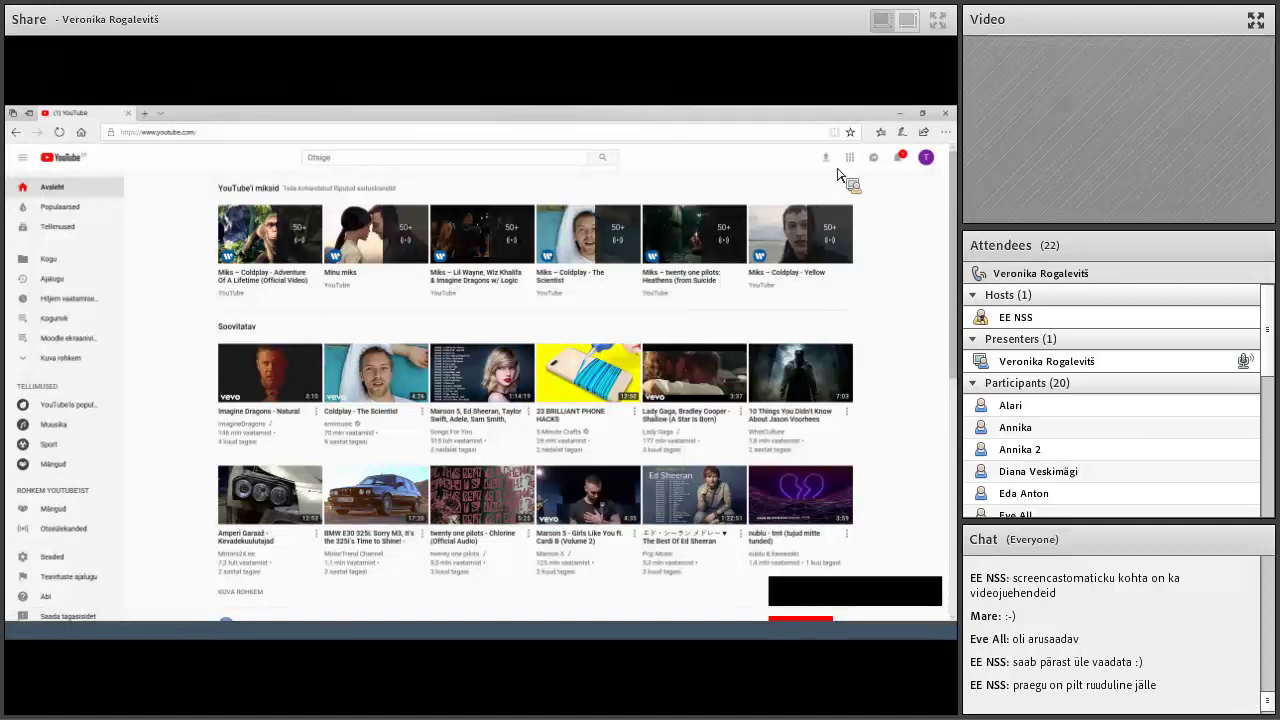
- On YouTube's upload page, set the visibility to Loetlemata (unlisted)
click(826, 160)
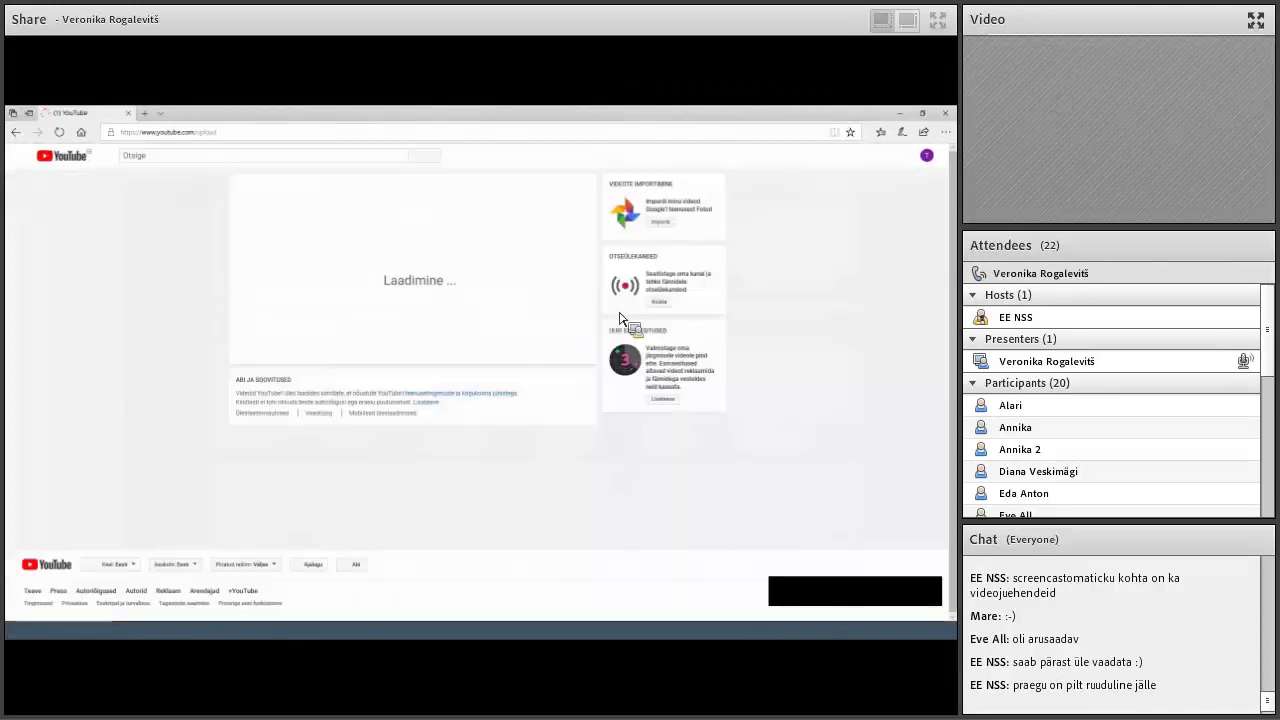
mouse_move(413, 309)
mouse_down()
mouse_move(343, 223)
mouse_move(449, 223)
mouse_move(403, 229)
mouse_move(410, 306)
mouse_move(424, 308)
mouse_up()
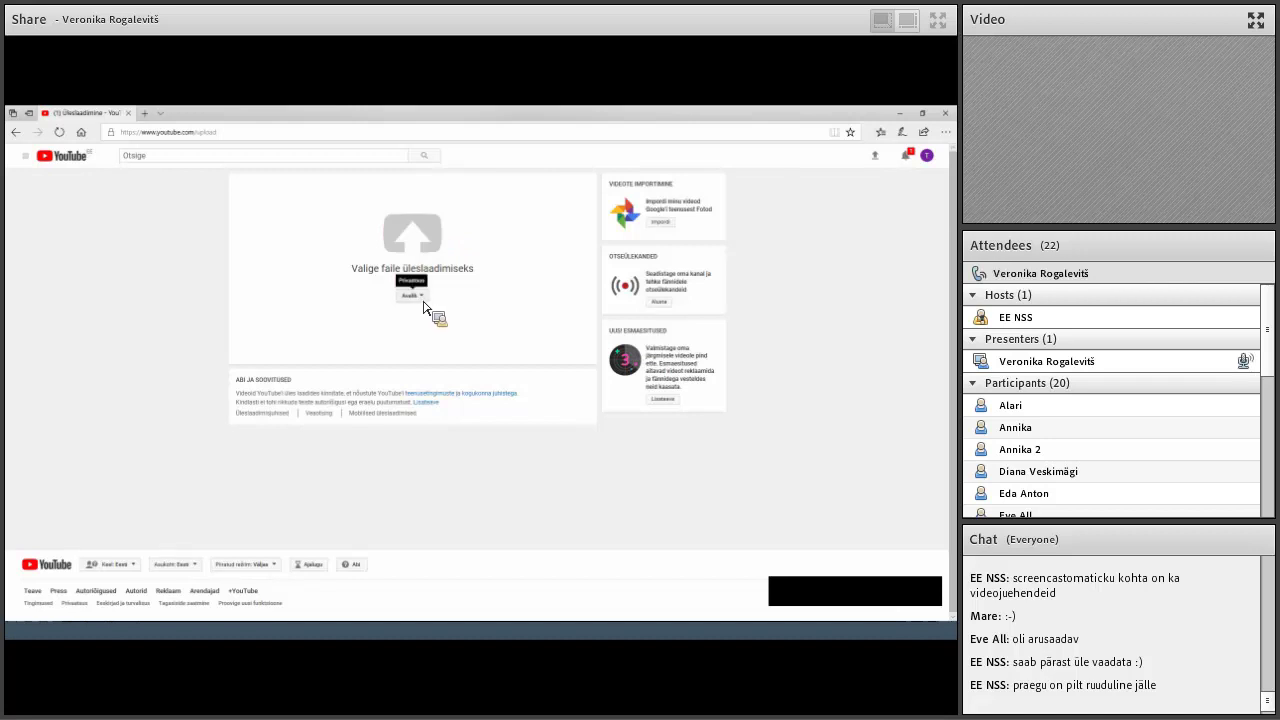
click(422, 299)
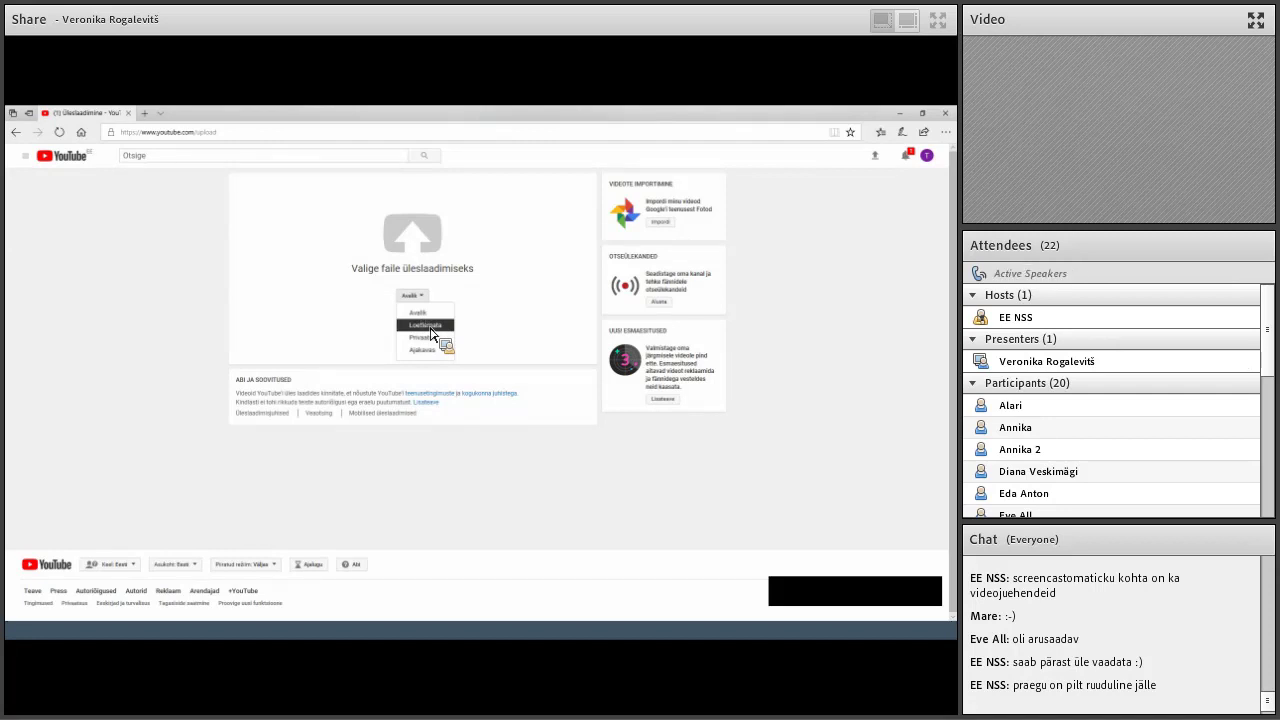
click(430, 327)
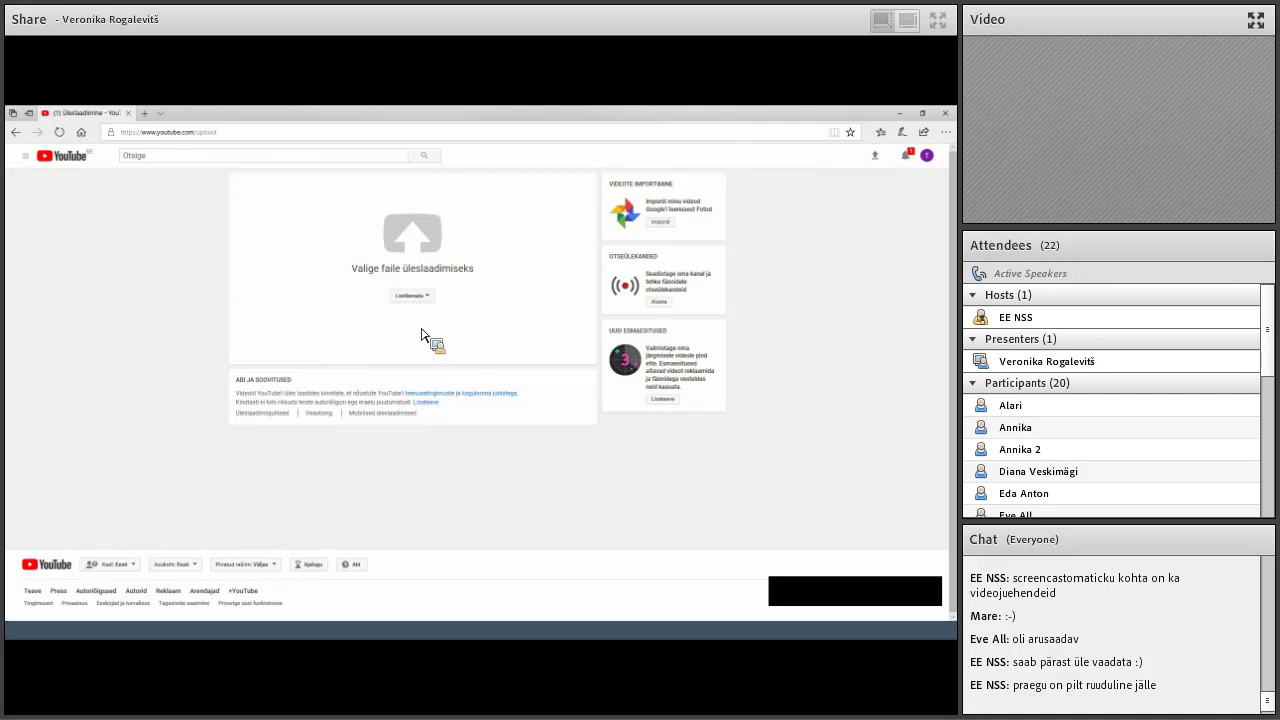
- Choose the 4 jaanuar video file to start the upload
drag(417, 333, 410, 226)
click(410, 226)
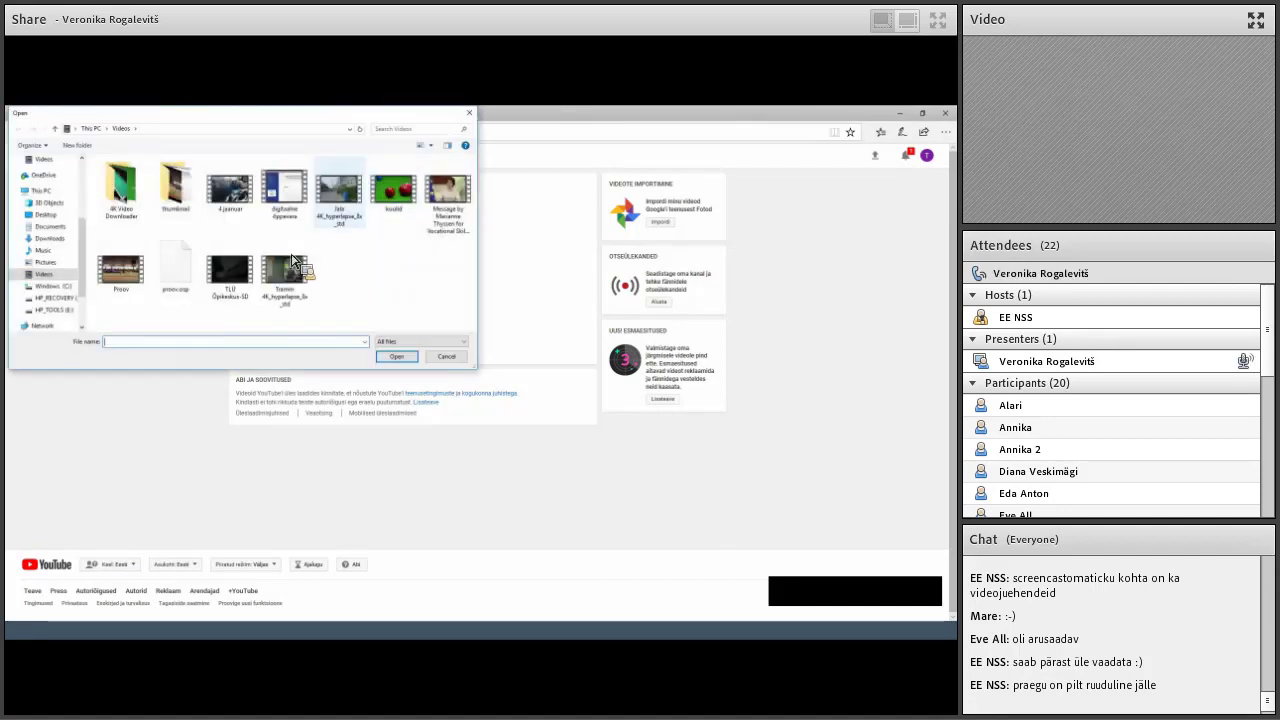
drag(152, 225, 207, 207)
click(229, 205)
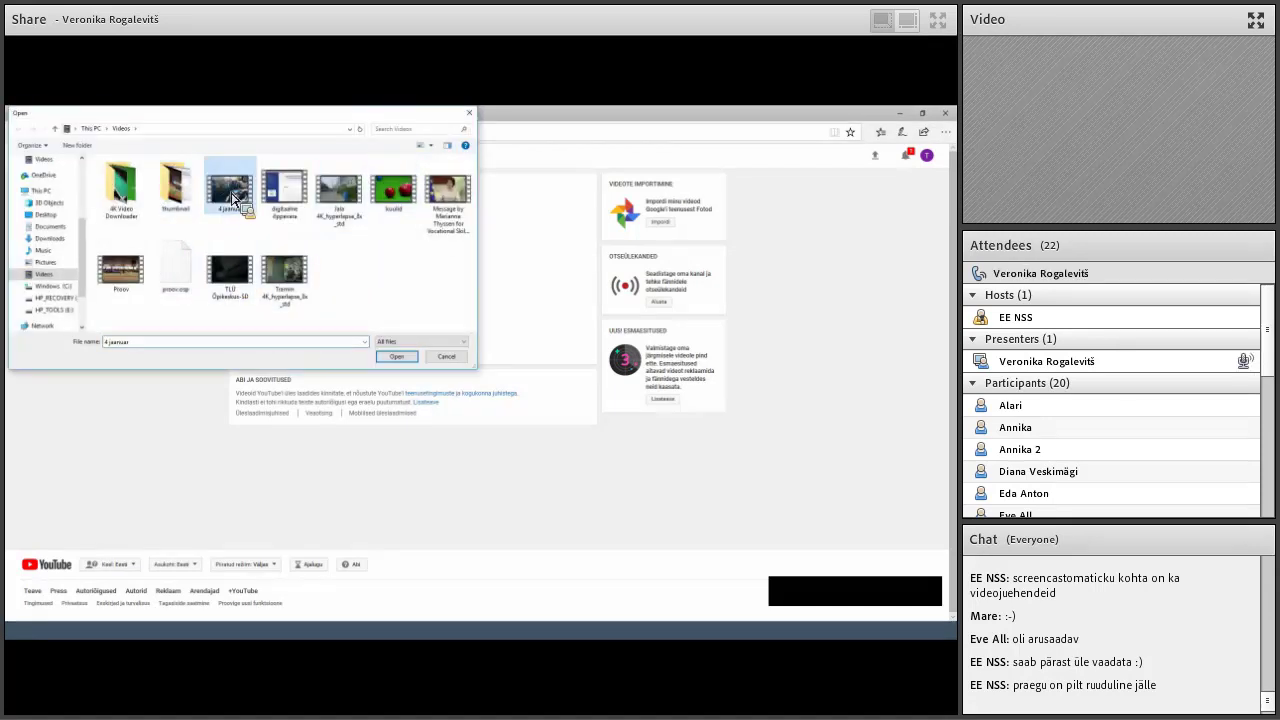
click(394, 360)
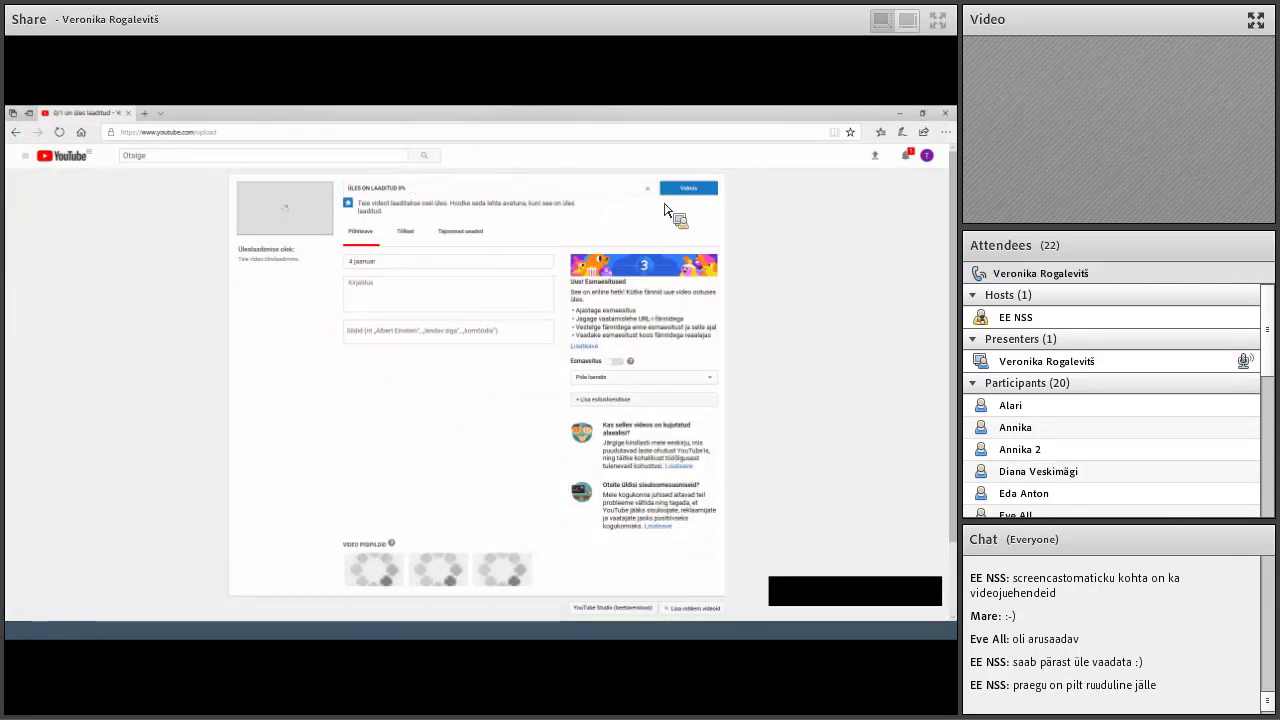
- Review the title and enter the description 'Õppime Open shot tarkvara'
click(379, 264)
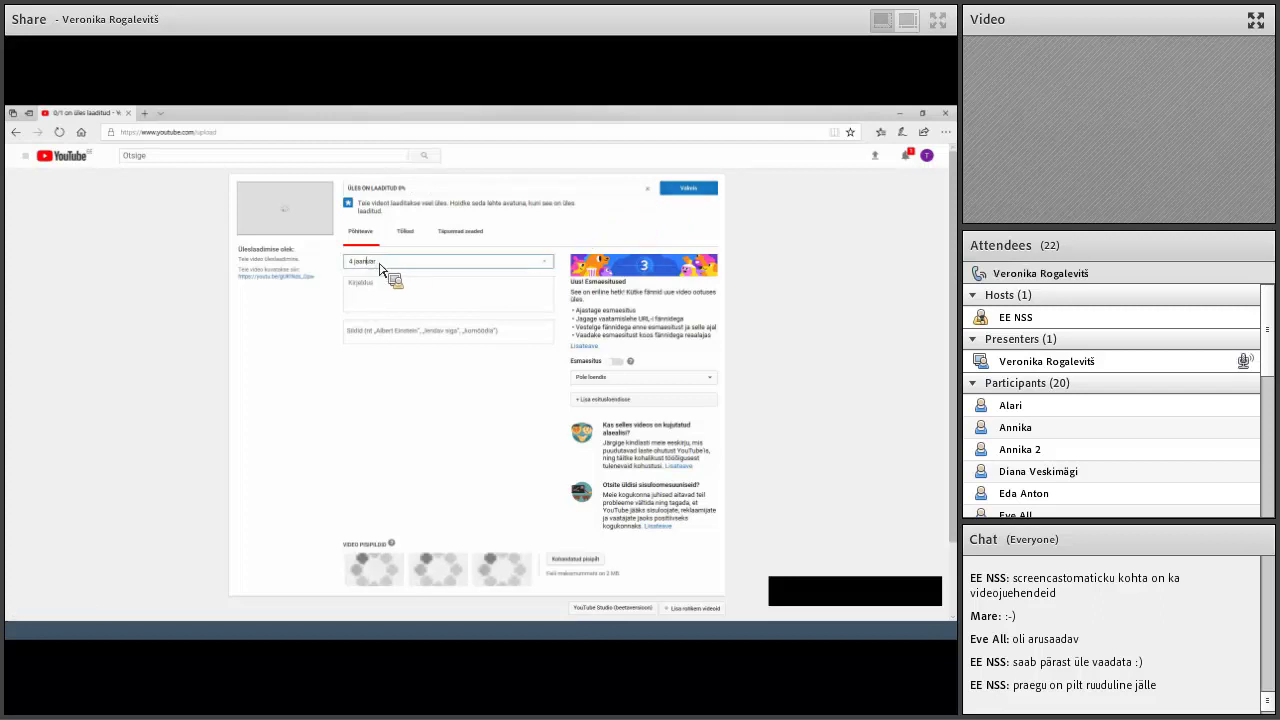
drag(378, 265, 352, 266)
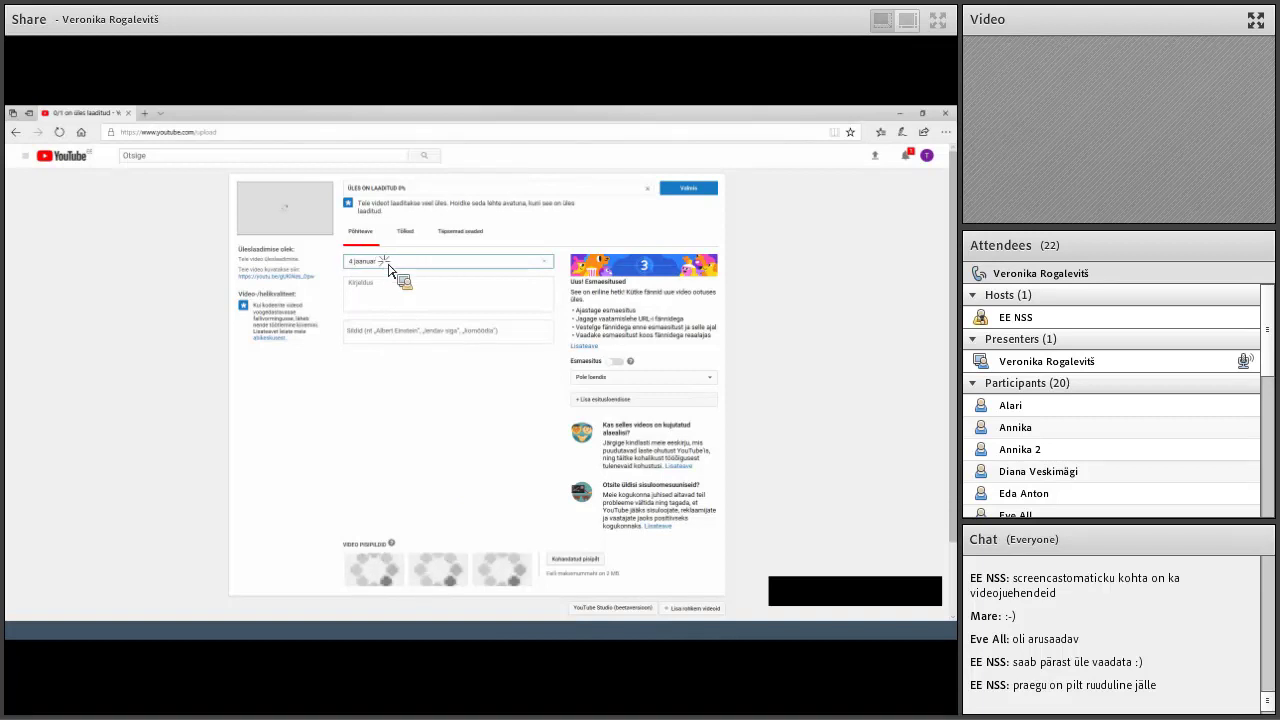
triple_click(350, 266)
mouse_move(380, 272)
mouse_down()
mouse_move(377, 252)
mouse_move(391, 294)
mouse_move(381, 291)
mouse_up()
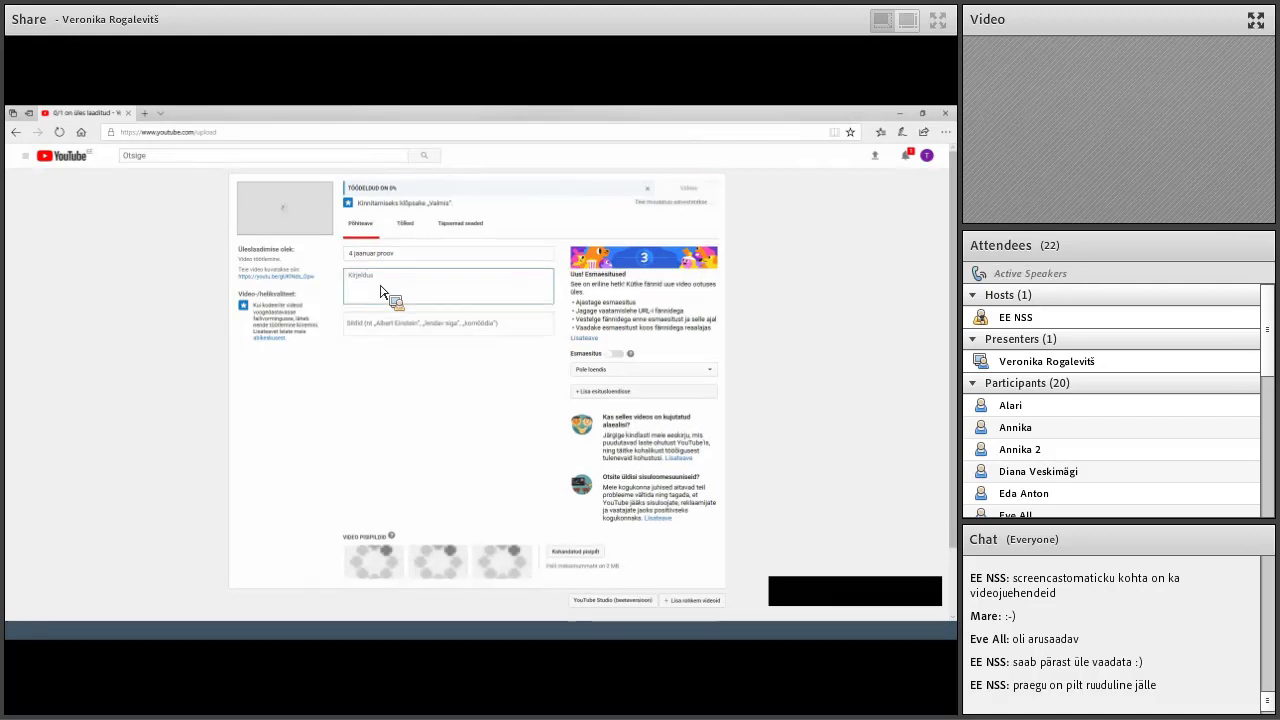
text(Õppime)
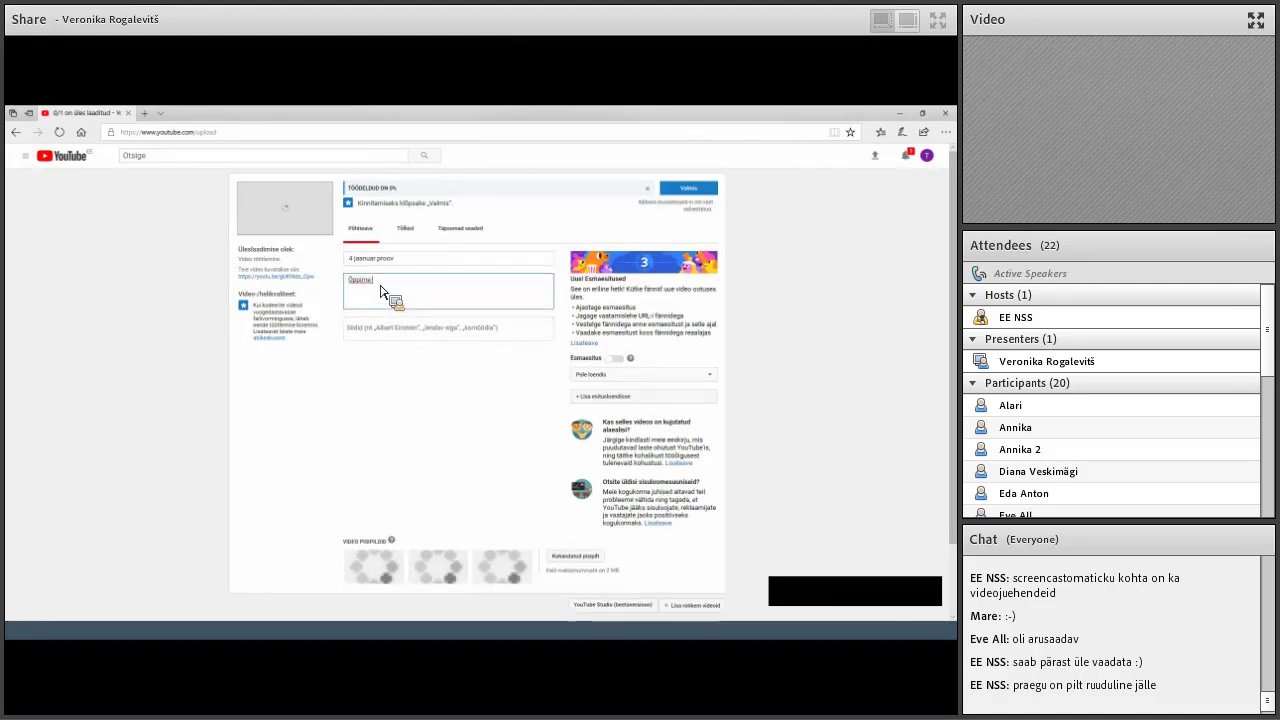
text( Opne shot tarkvara)
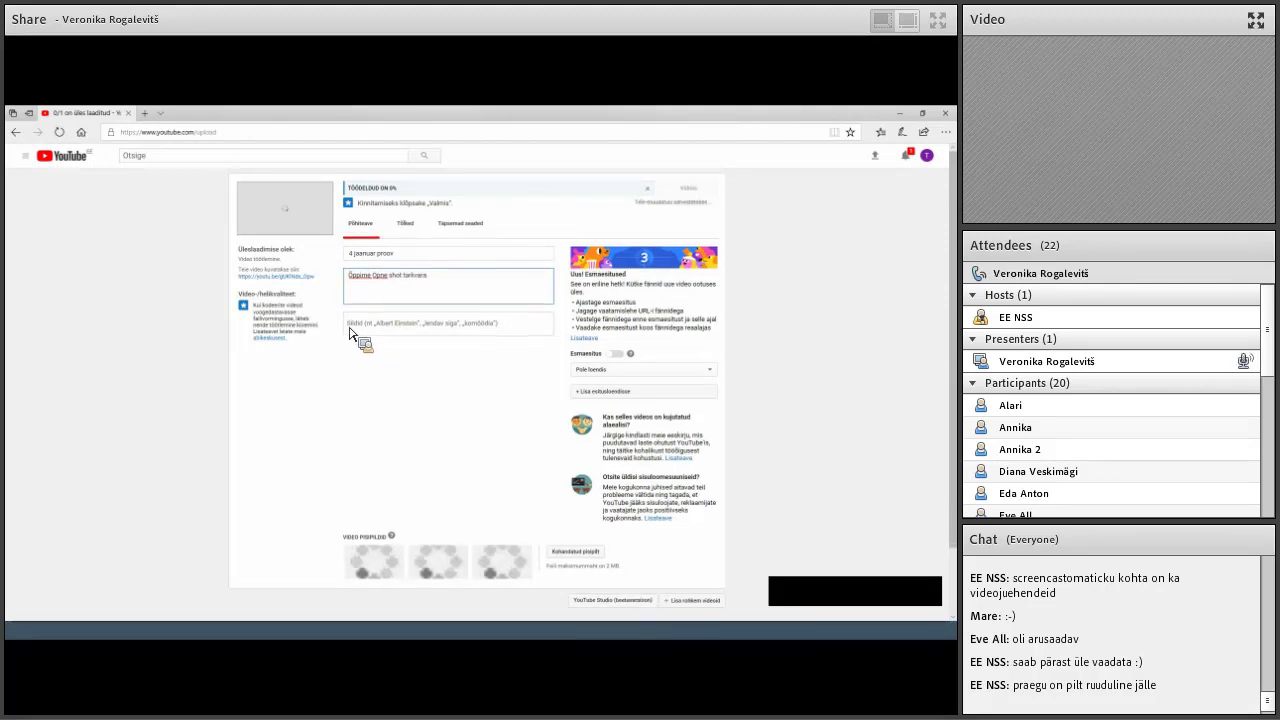
- Add the tags klass+ and video, deleting the stray openshot text
click(363, 328)
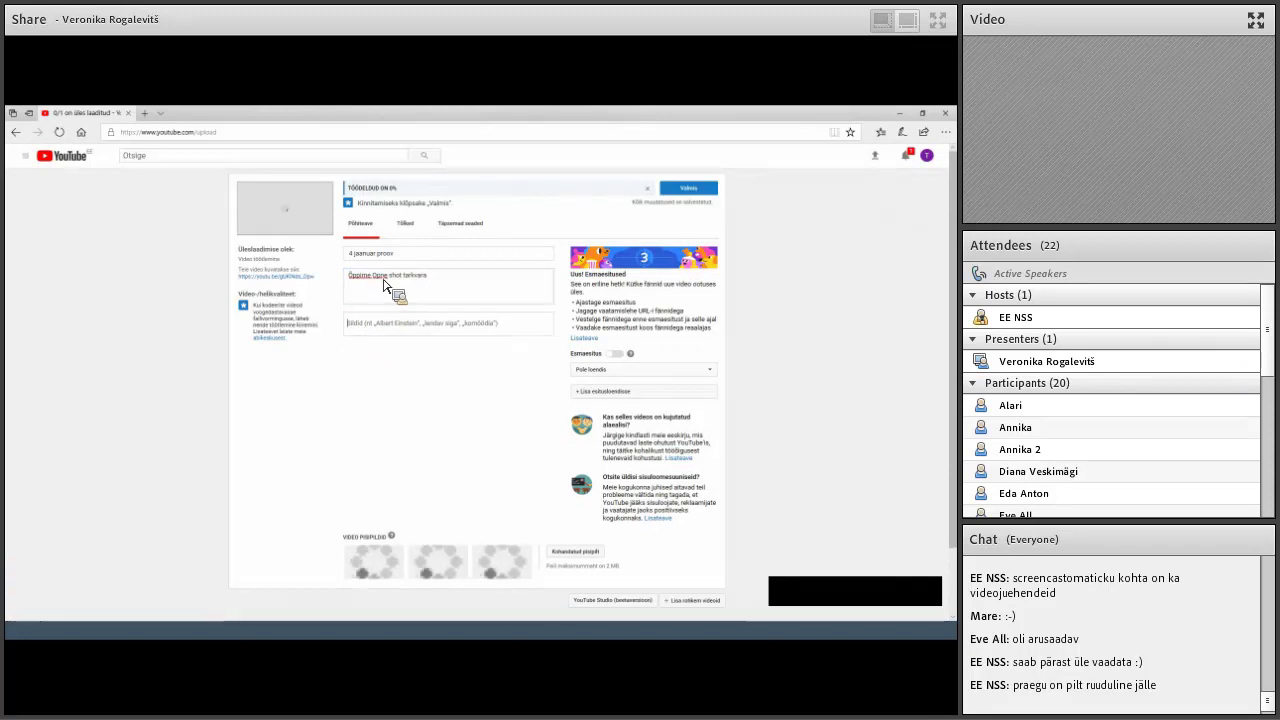
click(386, 283)
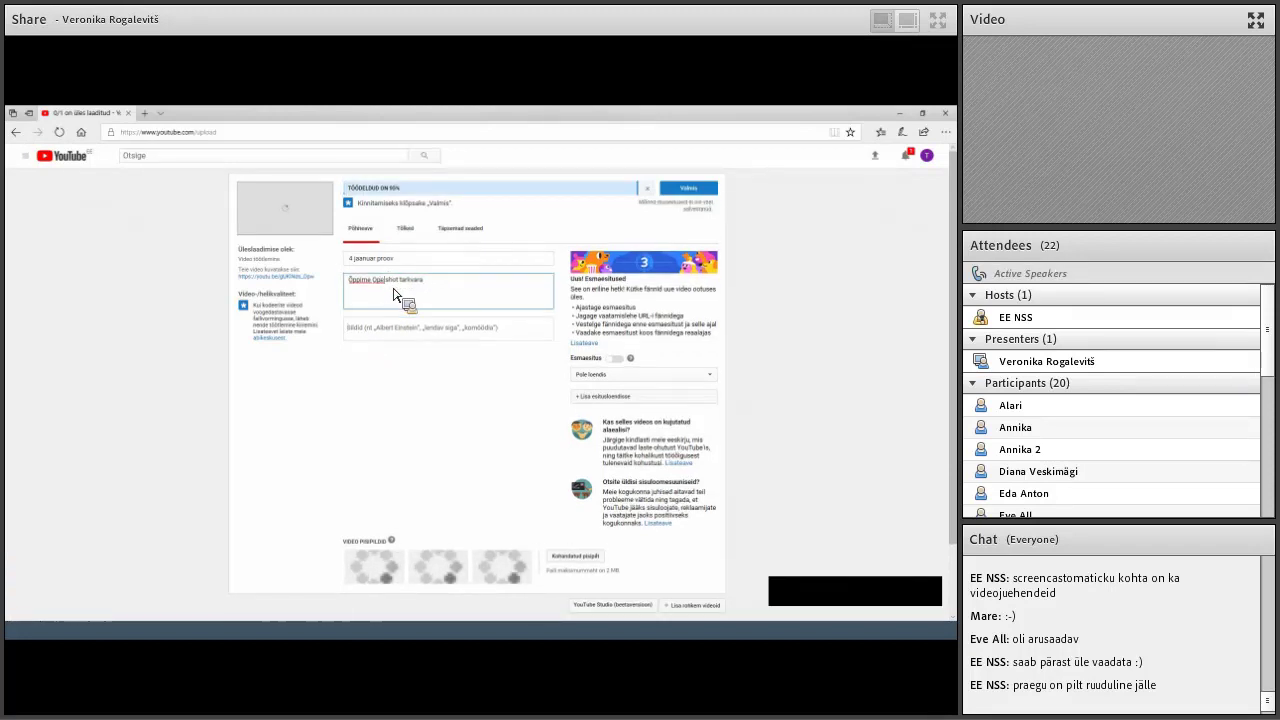
click(385, 336)
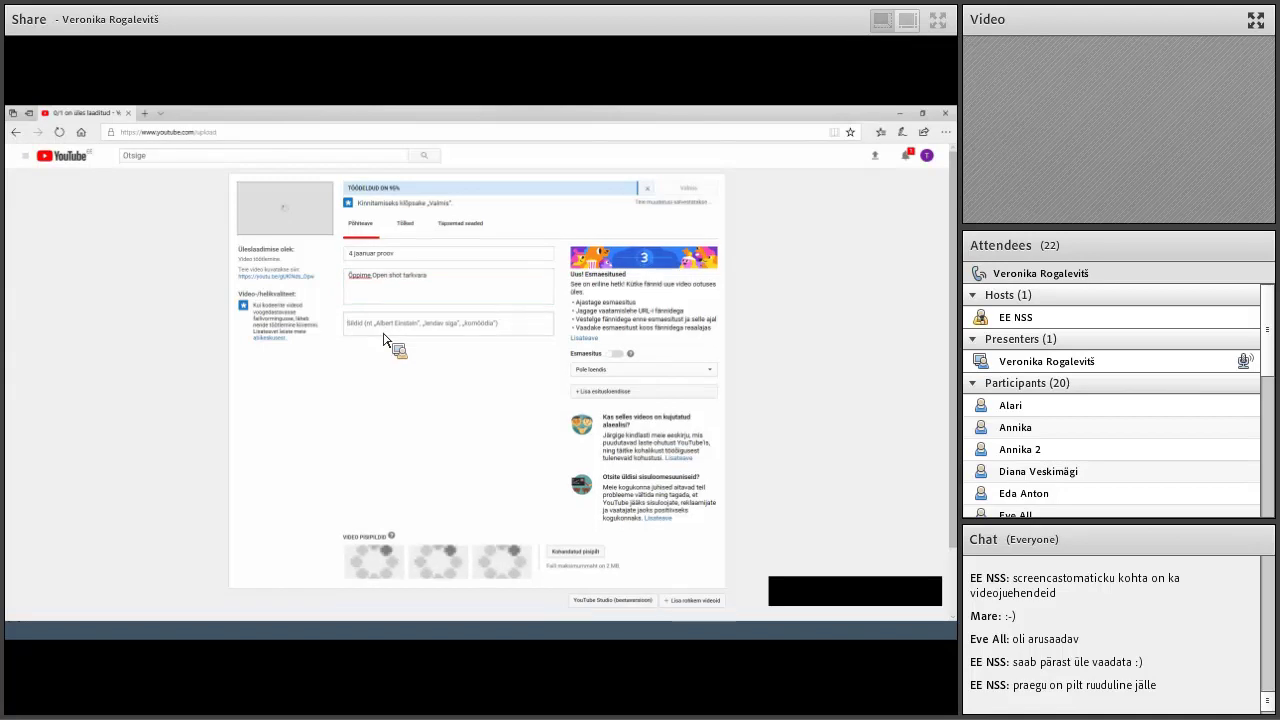
text(ka)
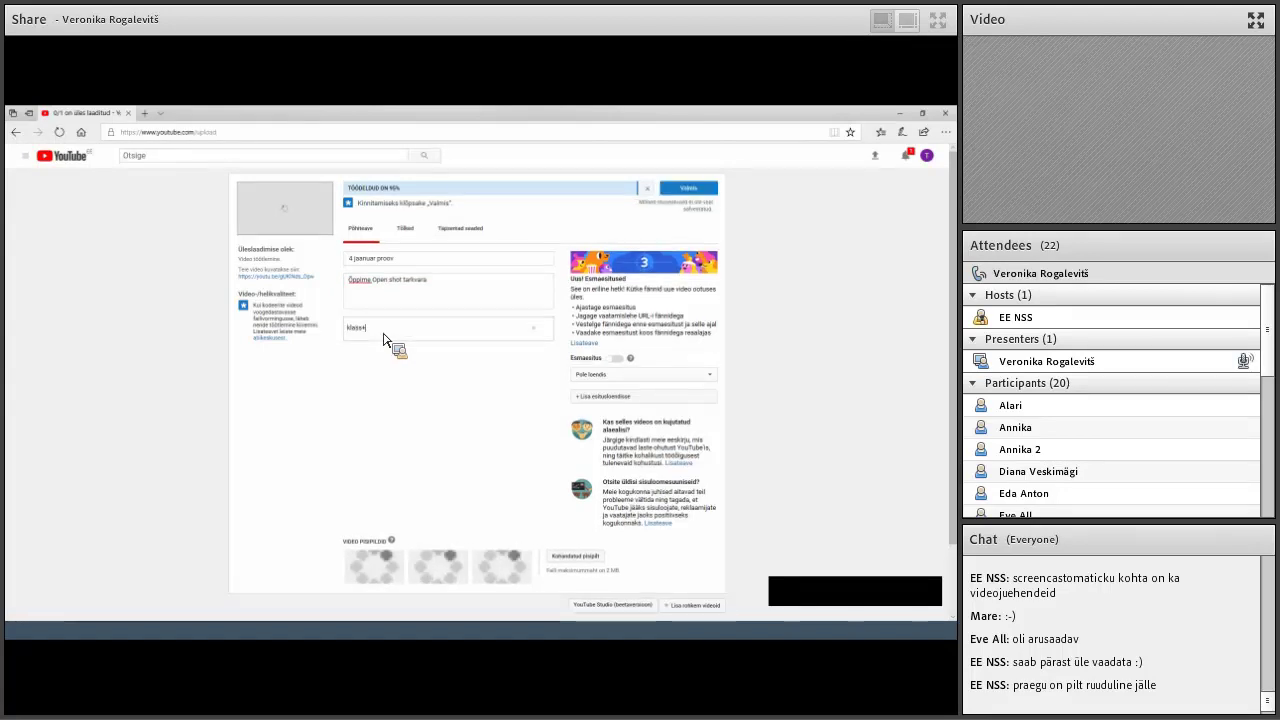
key(Return)
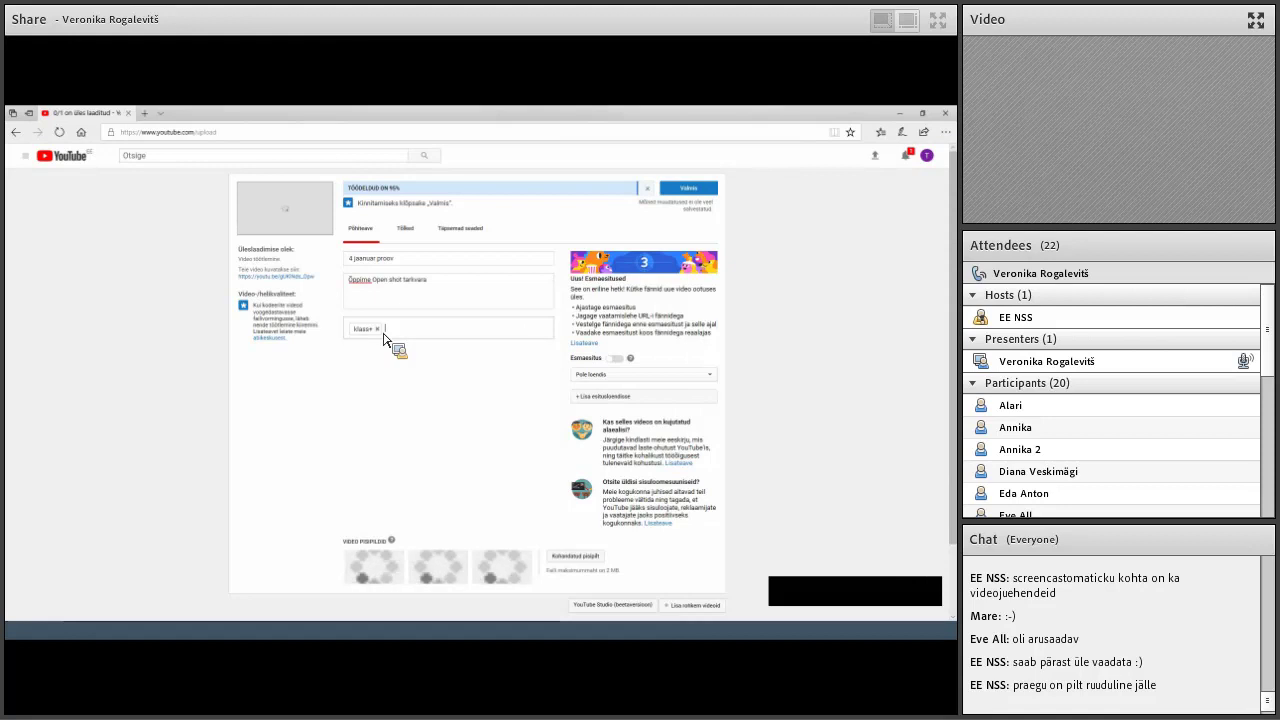
text(video)
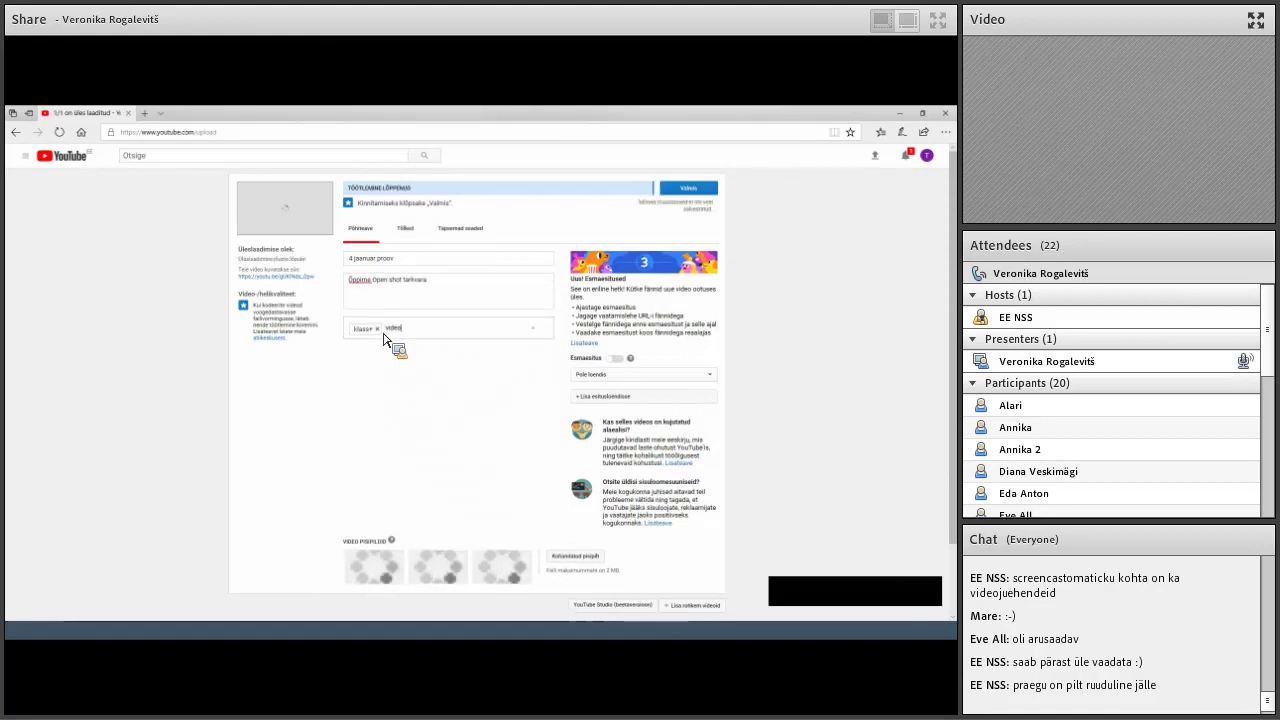
text(teem)
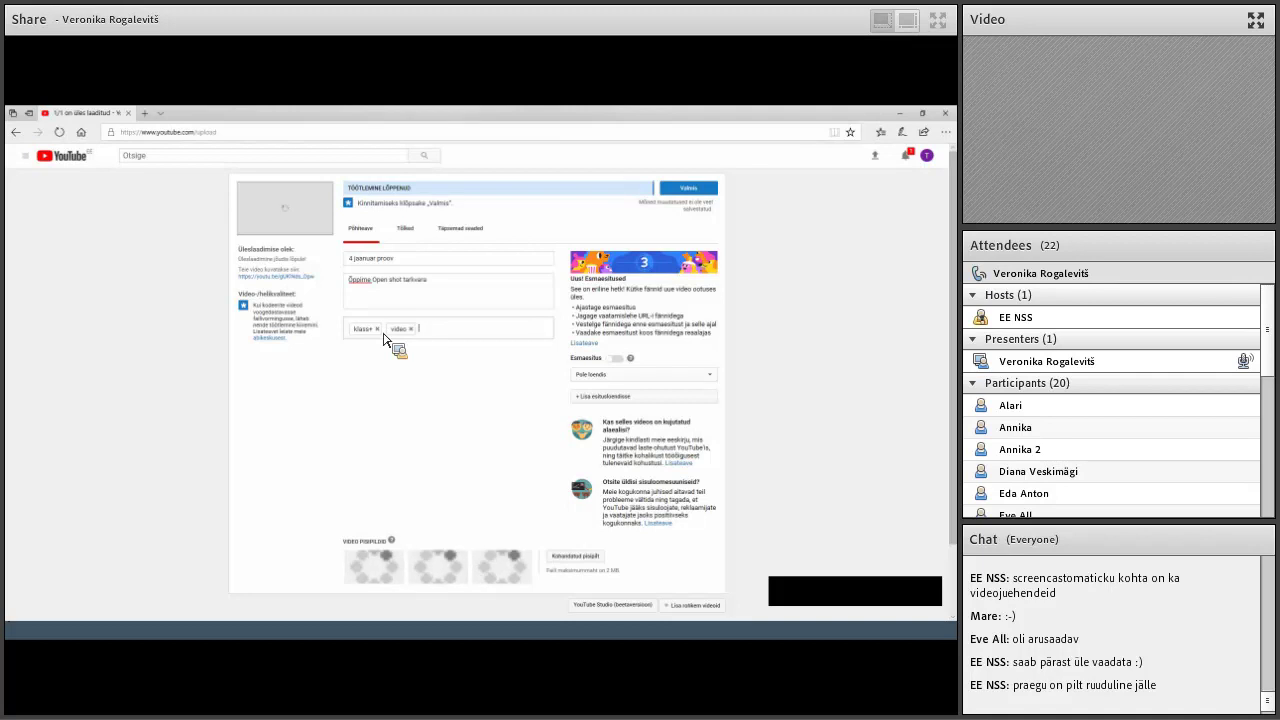
text(penshot)
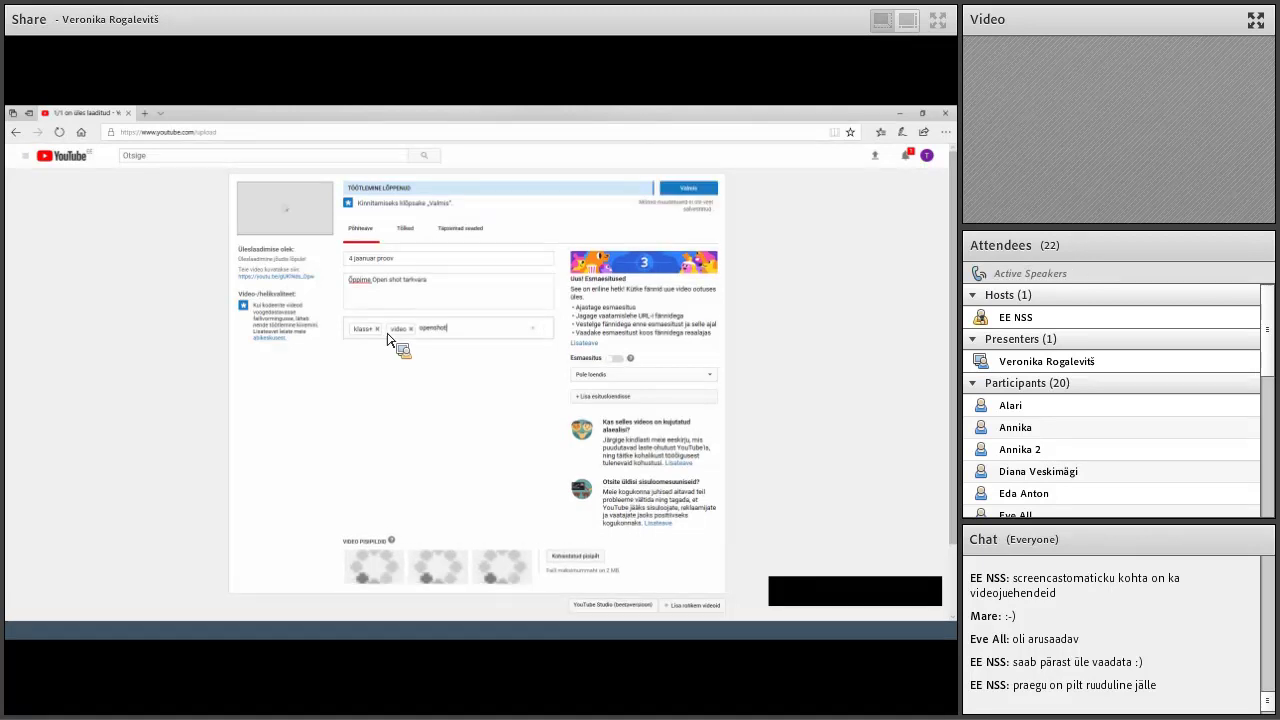
double_click(465, 336)
key(BackSpace)
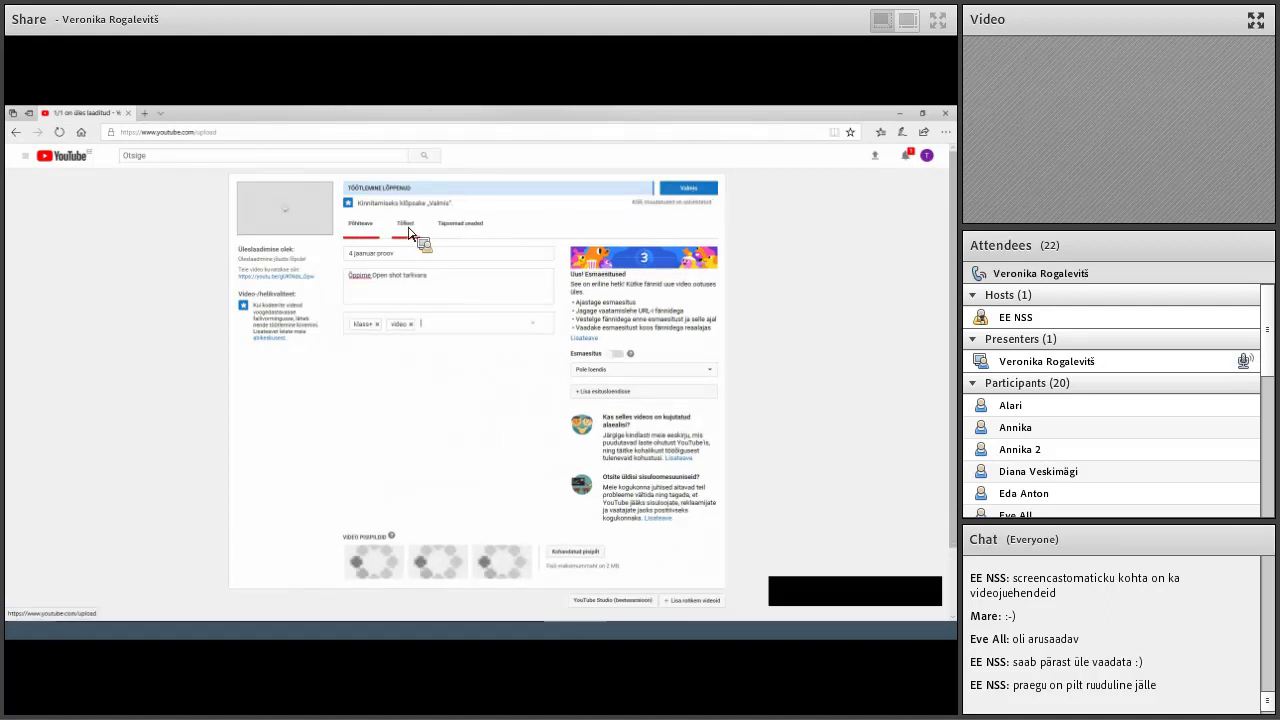
- In advanced settings, choose the Creative Commons – autorile viitamine licence
click(453, 229)
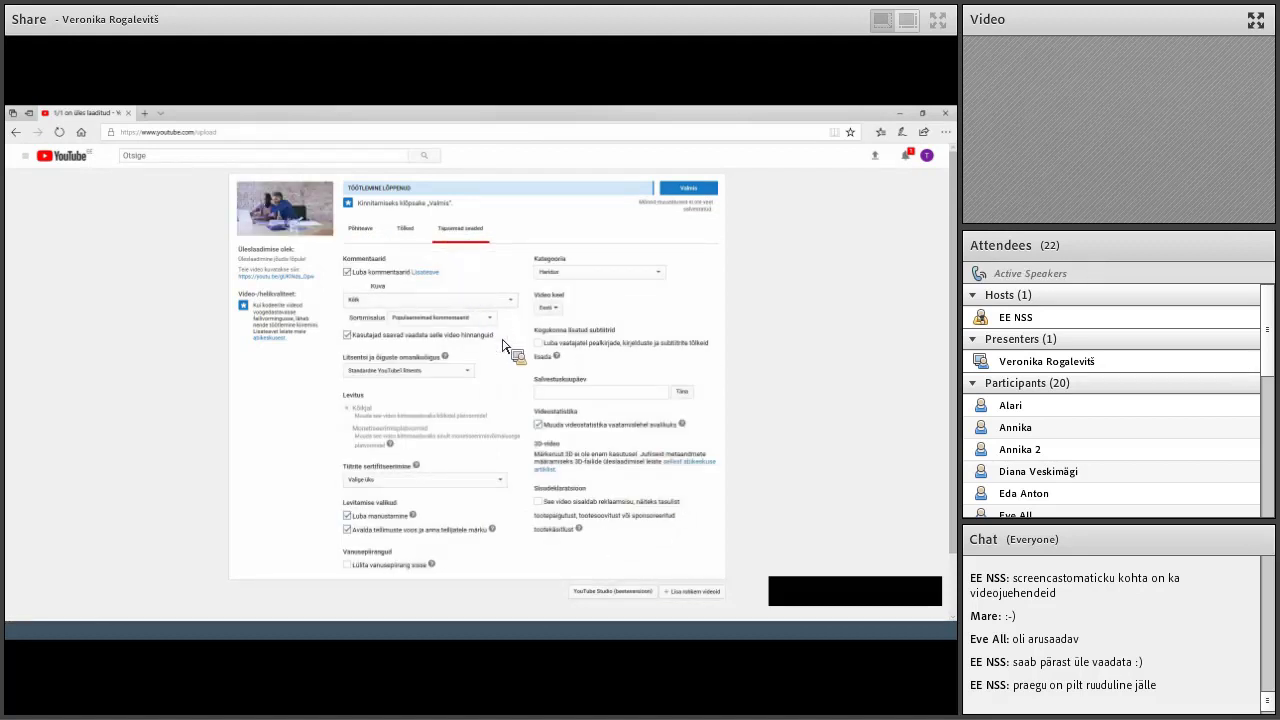
scroll(598, 210, down, 2)
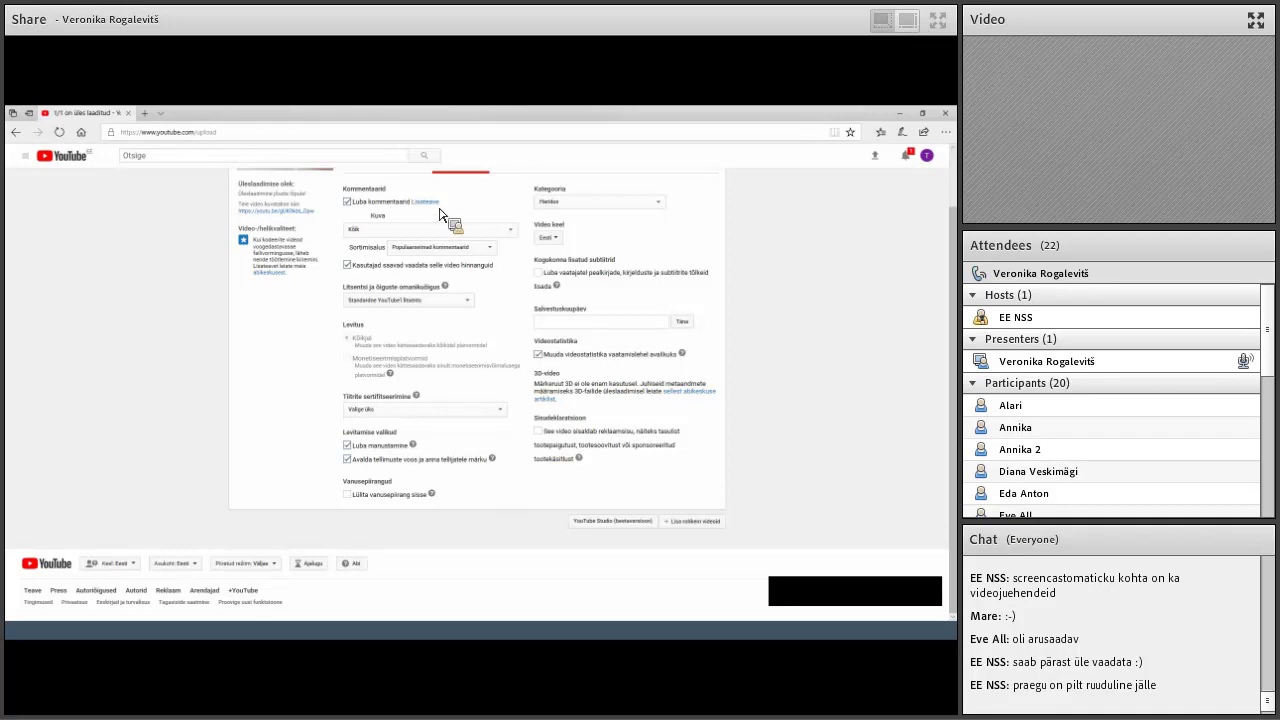
click(421, 304)
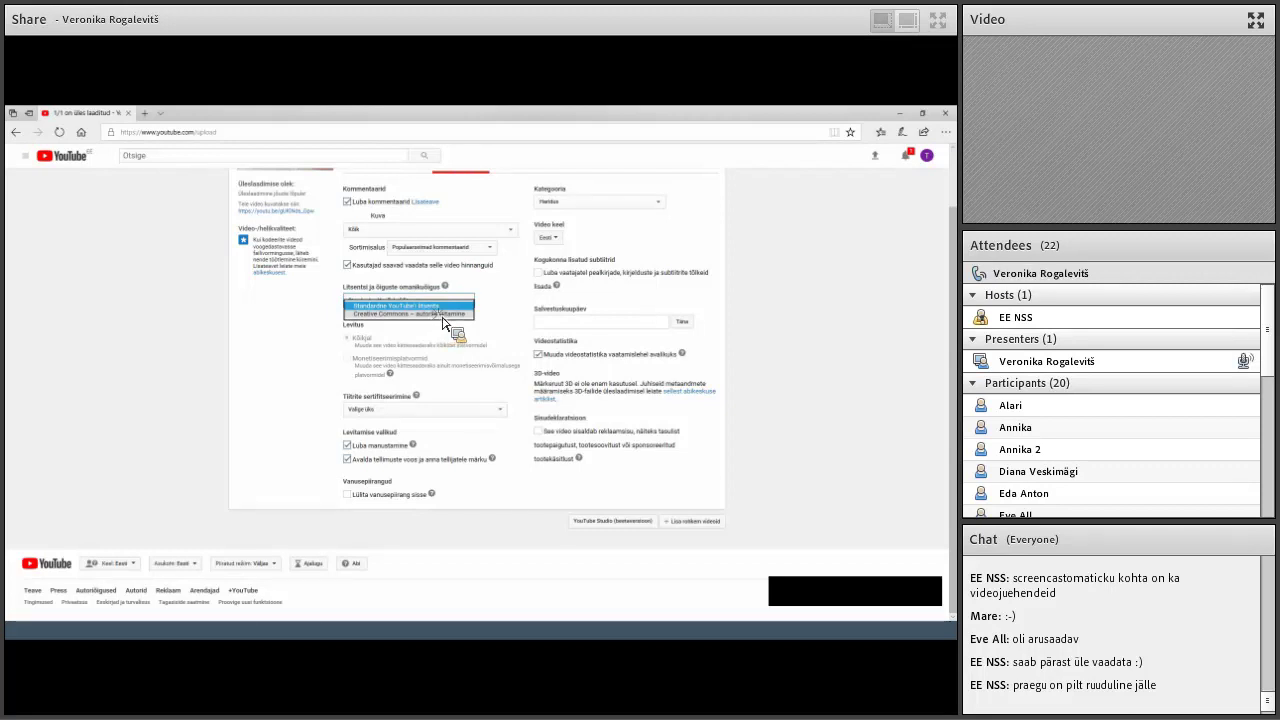
click(404, 313)
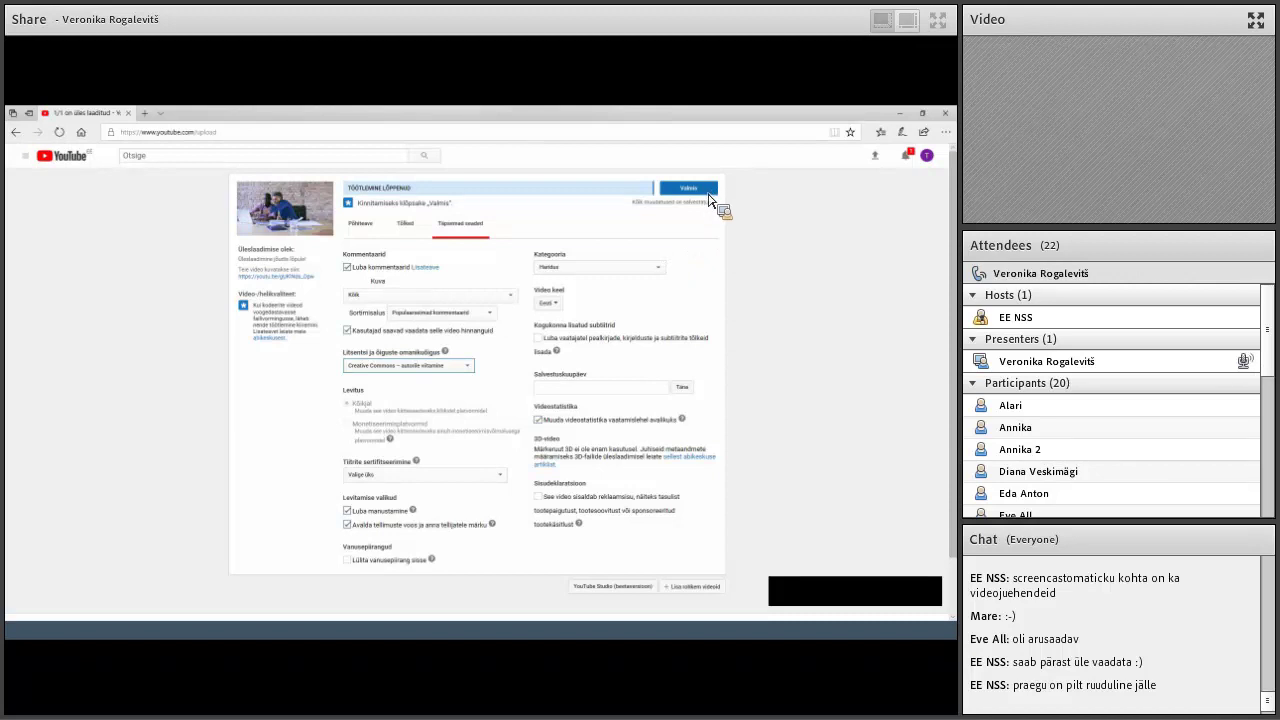
- Finish the upload, check its youtu.be link, Manusta embed code and E-post sharing, then go home
click(708, 194)
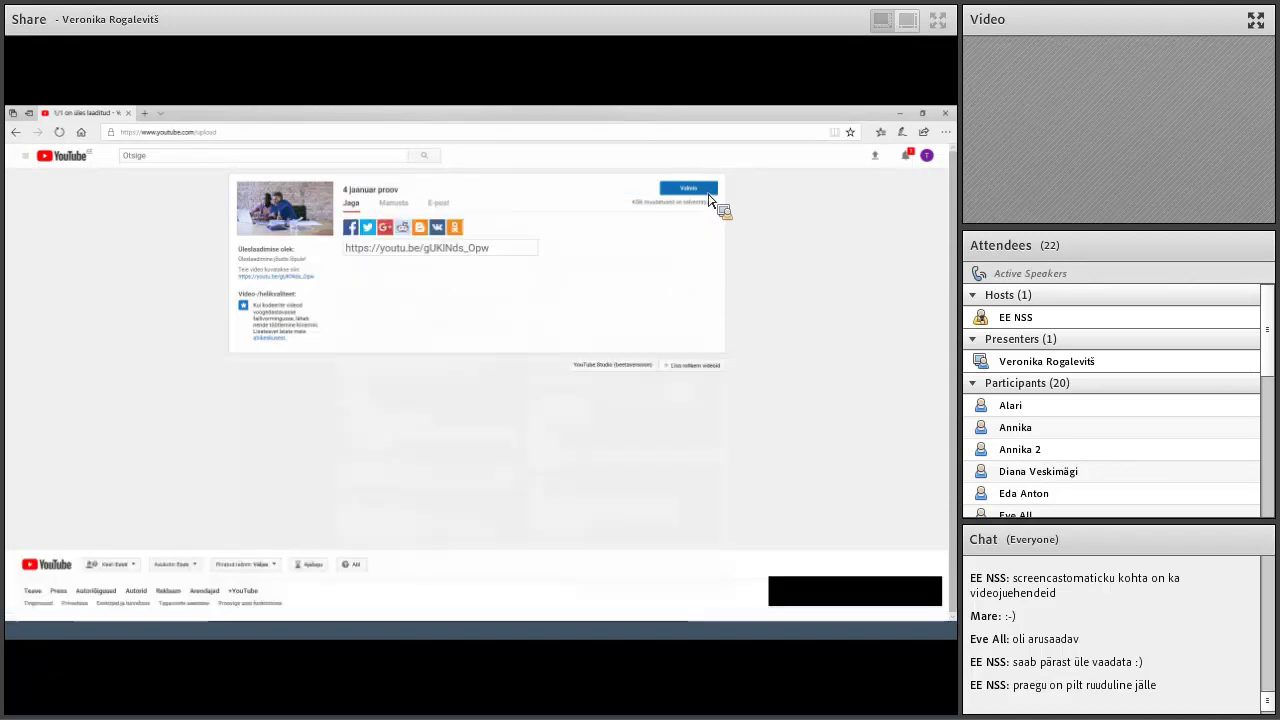
click(514, 251)
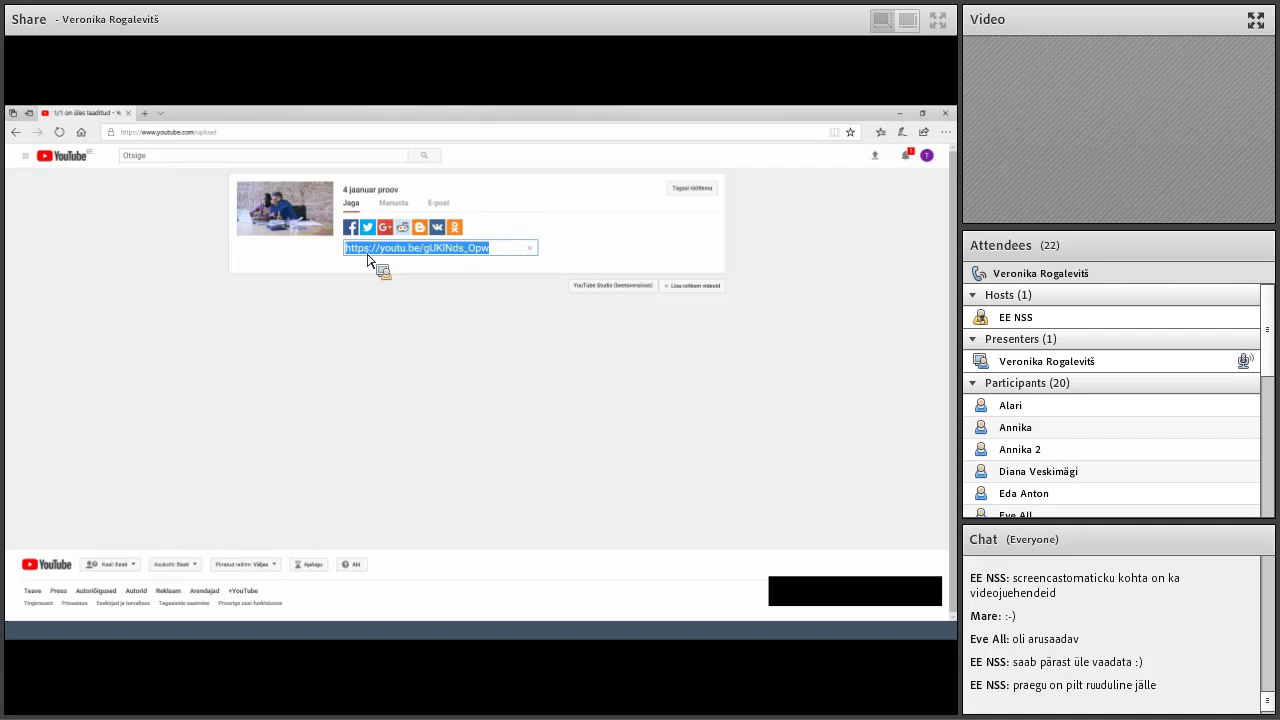
click(393, 203)
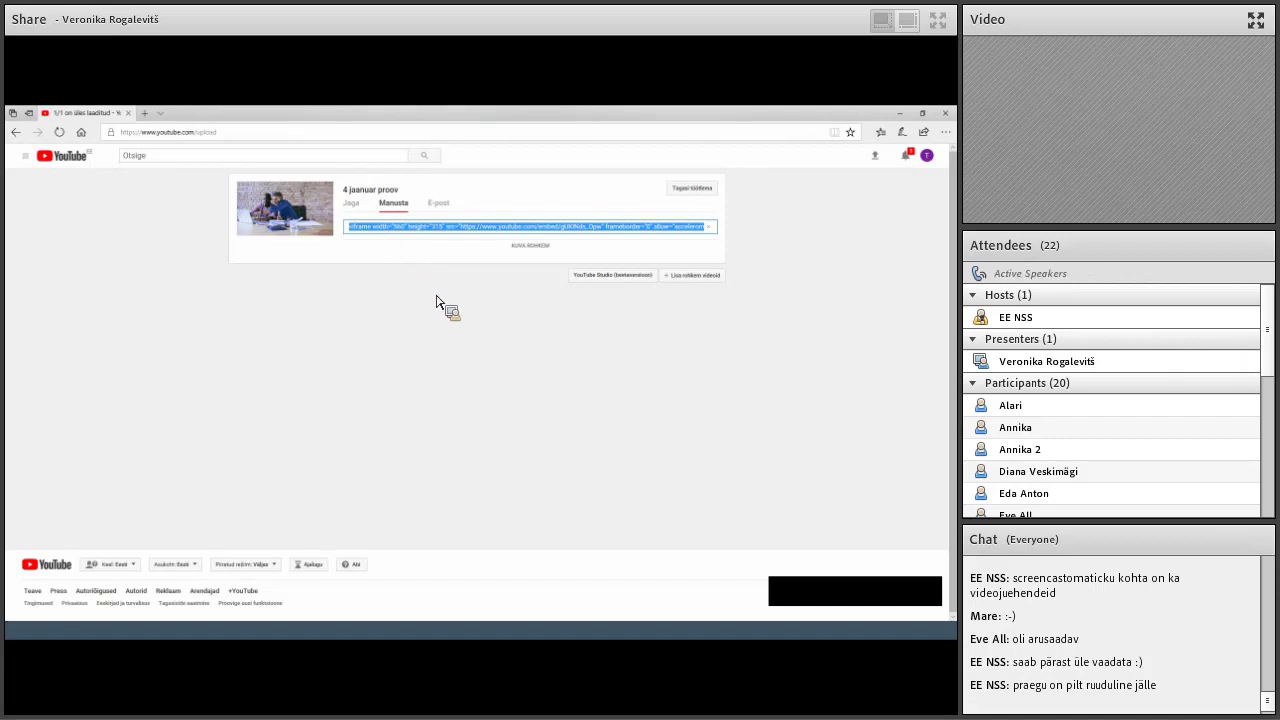
click(444, 205)
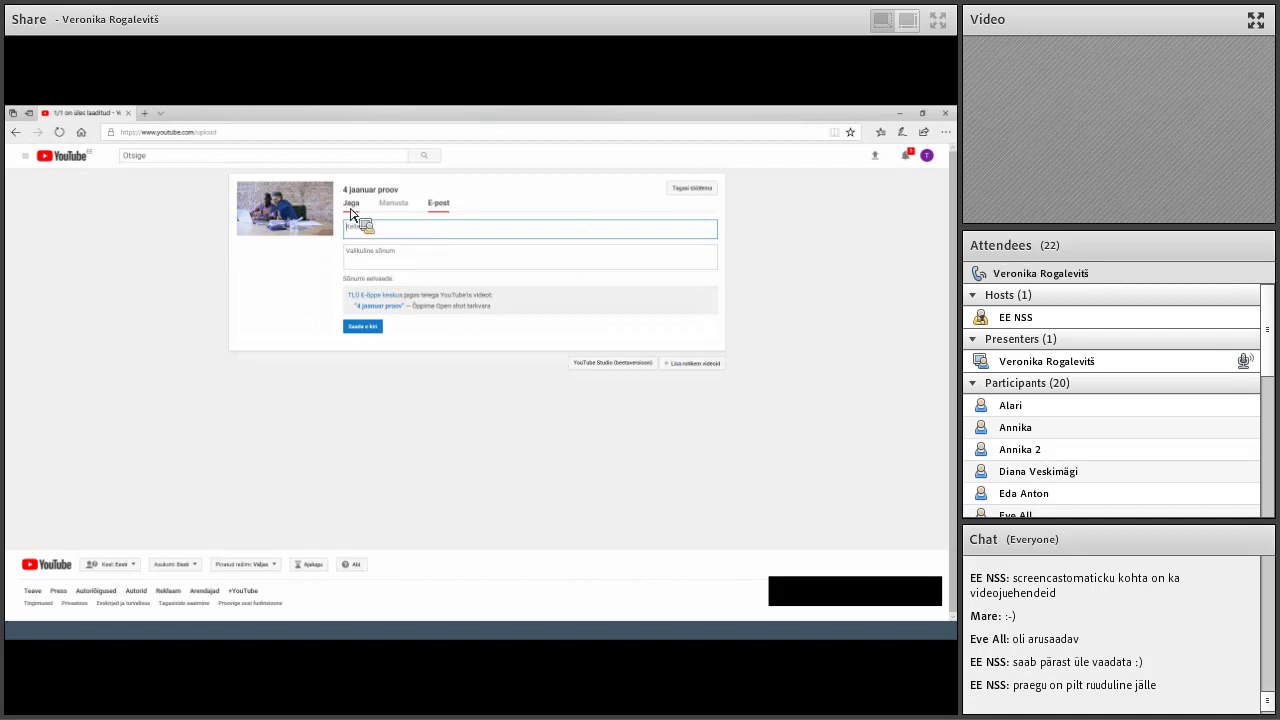
click(76, 165)
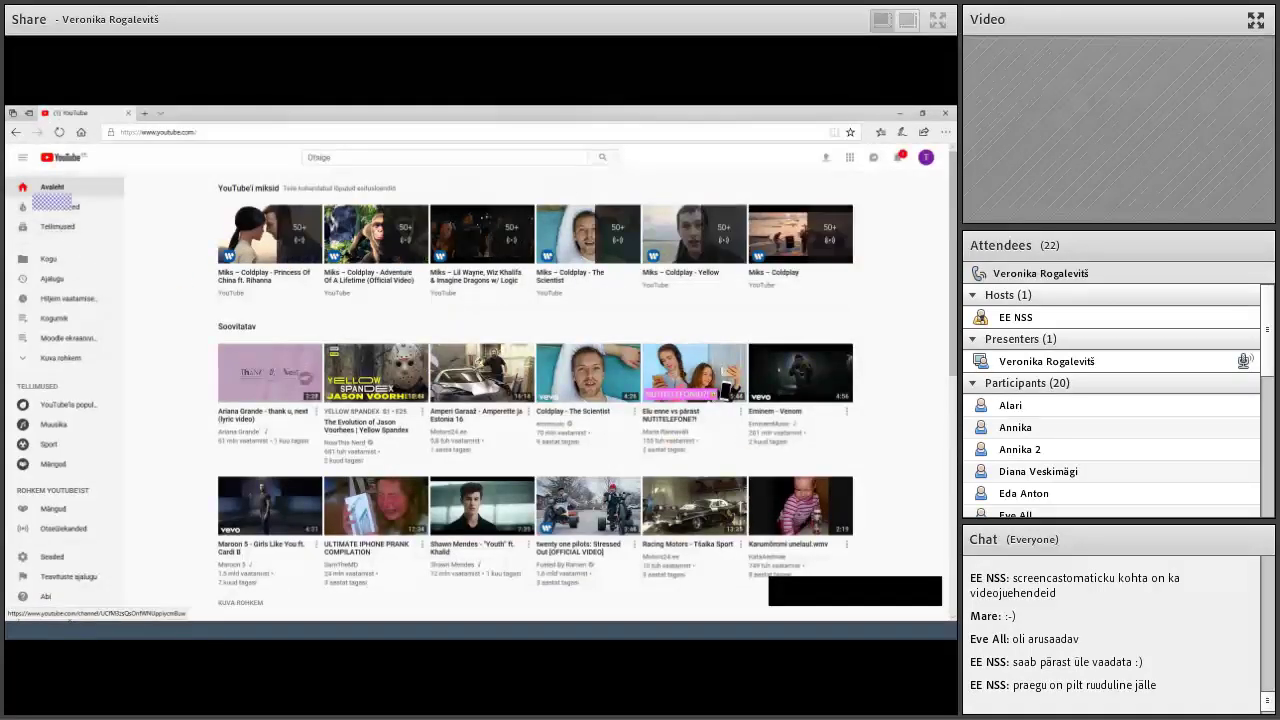
- Go to Creator Studio from the account avatar menu
click(927, 160)
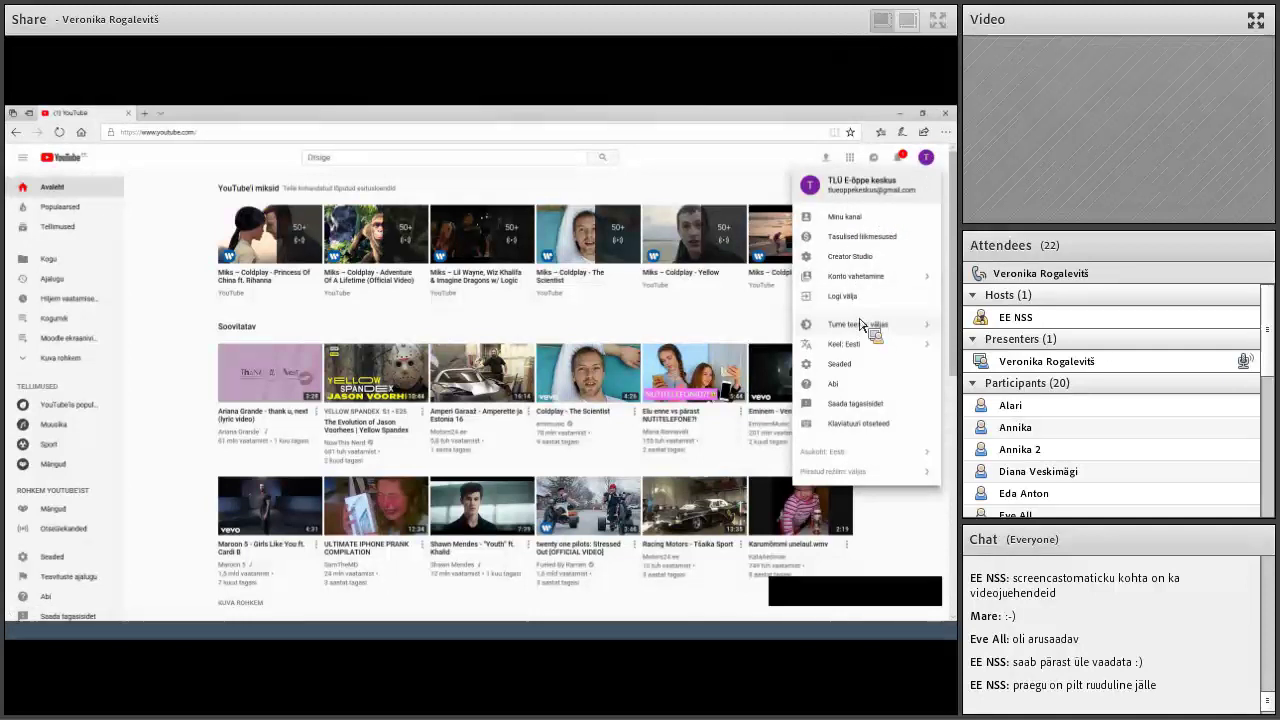
click(859, 259)
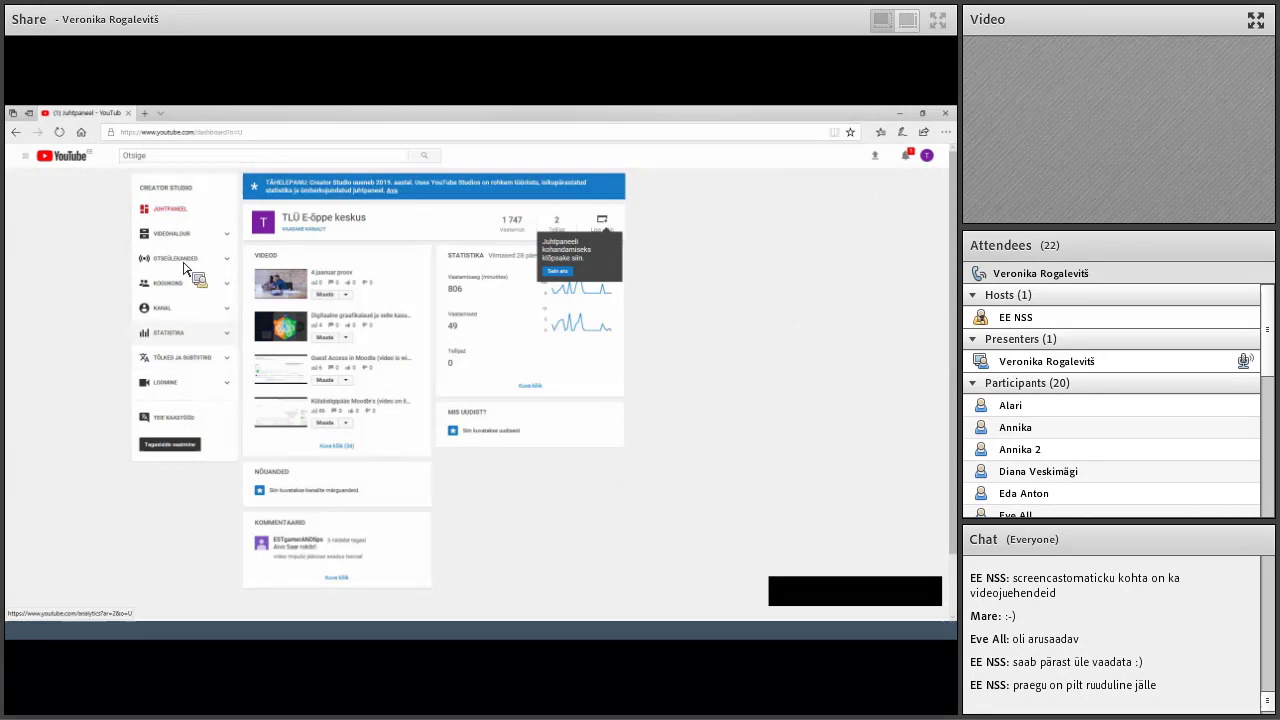
- Set the browser page zoom to 125%
click(946, 132)
click(917, 207)
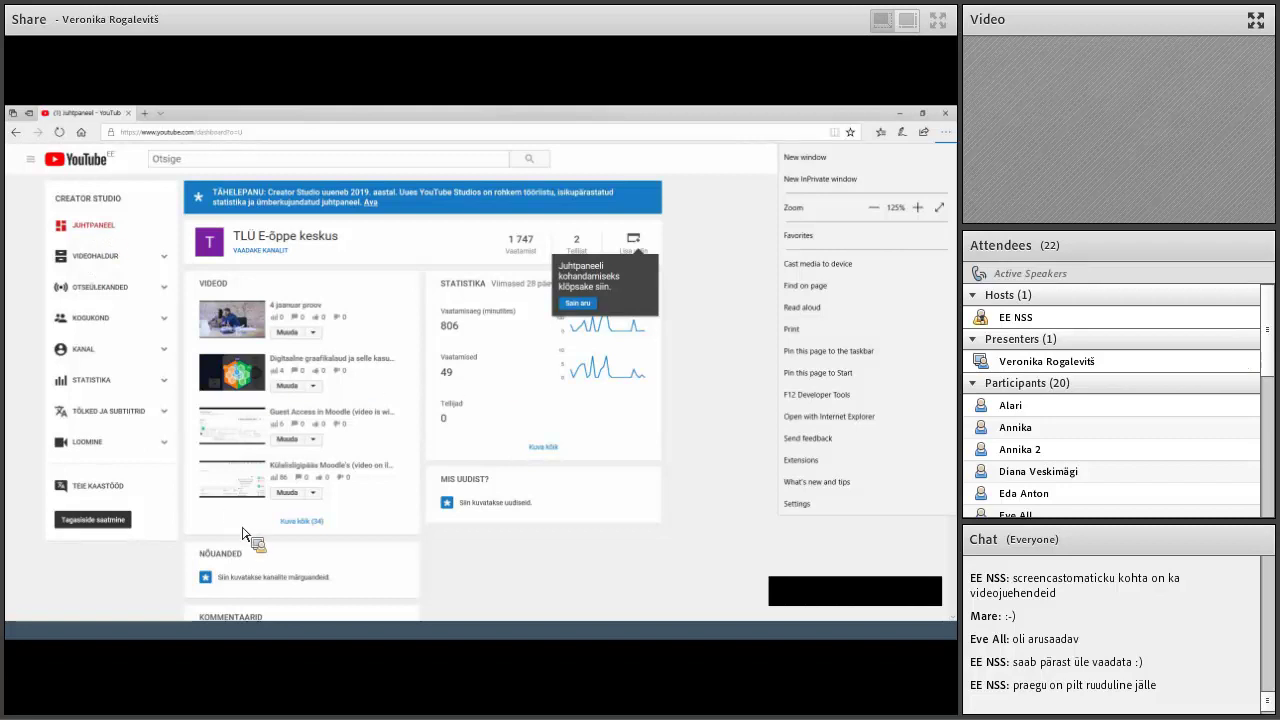
click(93, 260)
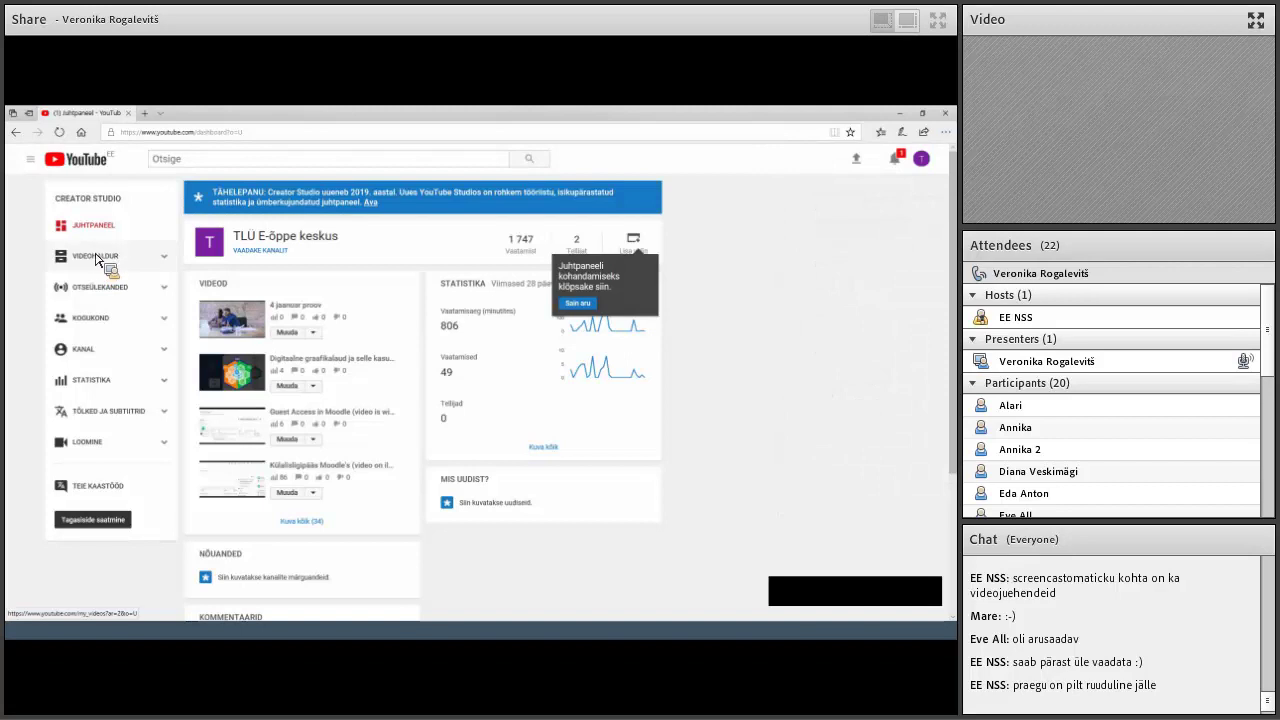
- Navigate VIDEOHALDUR > Videod > Esitusloendid to list the channel's playlists
click(105, 262)
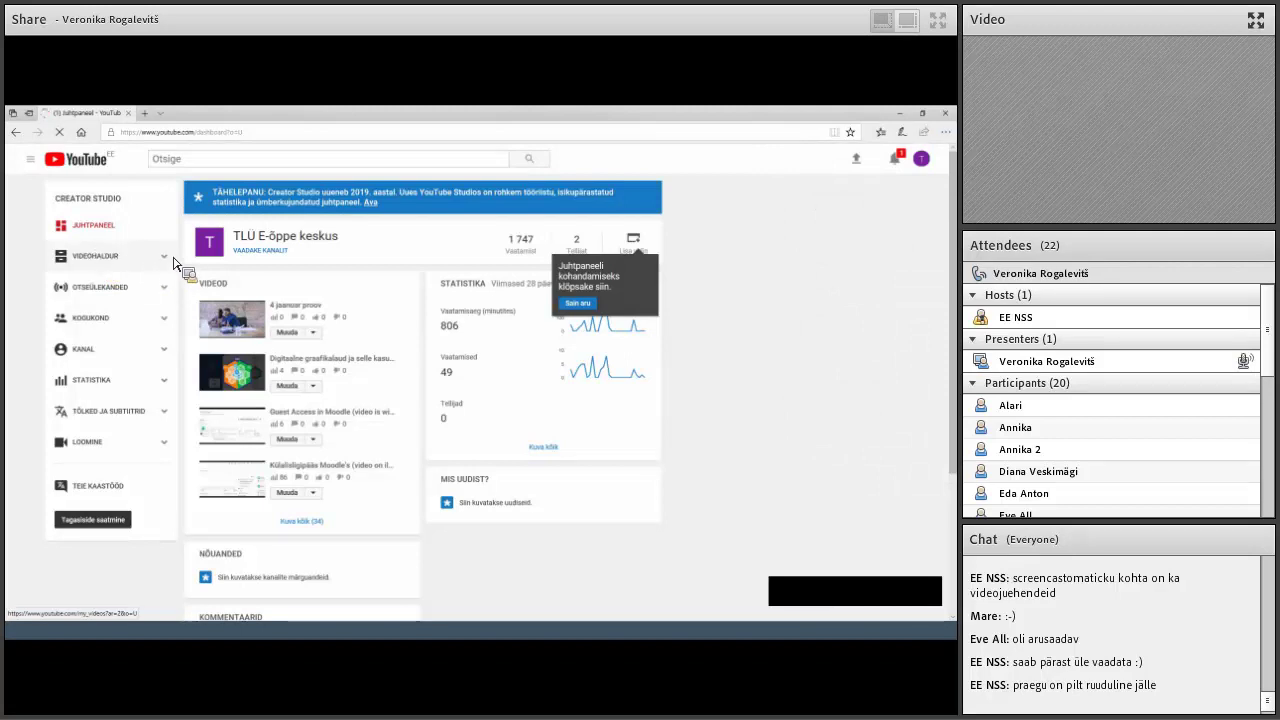
click(70, 277)
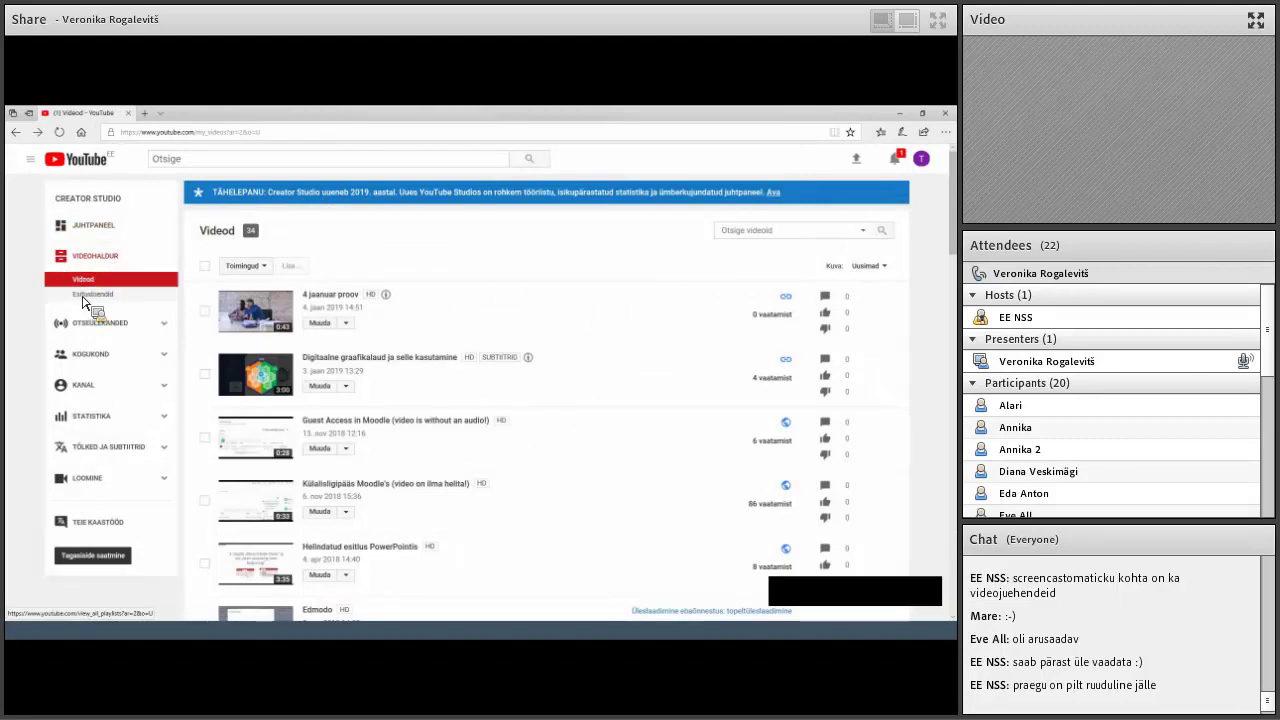
click(85, 296)
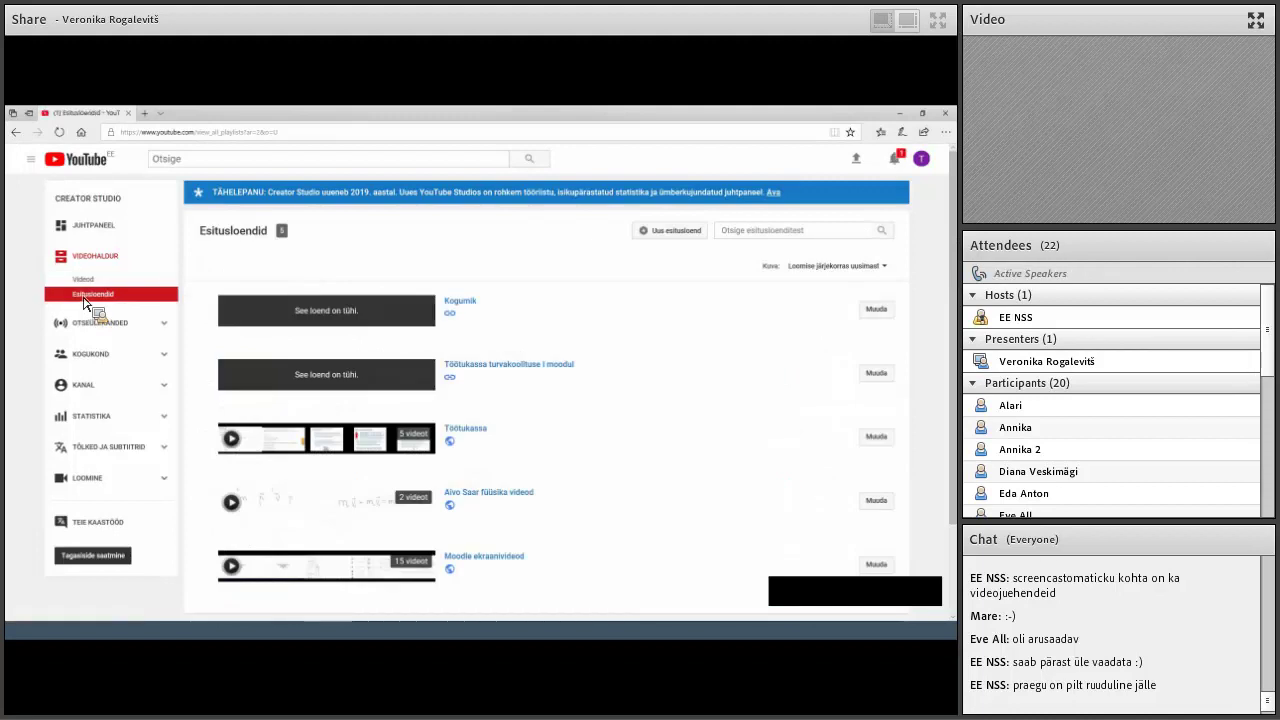
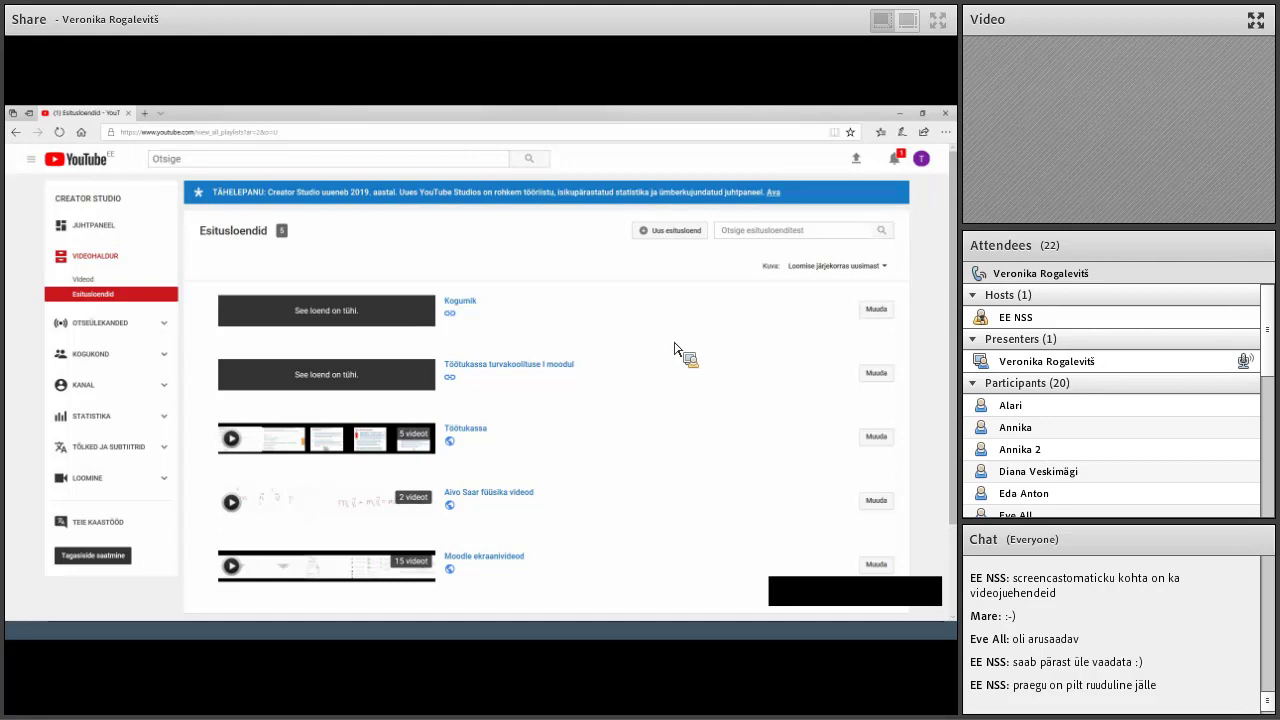
- Create a new YouTube playlist titled 'Proov' with privacy set to 'Pole avalik' (unlisted)
click(690, 235)
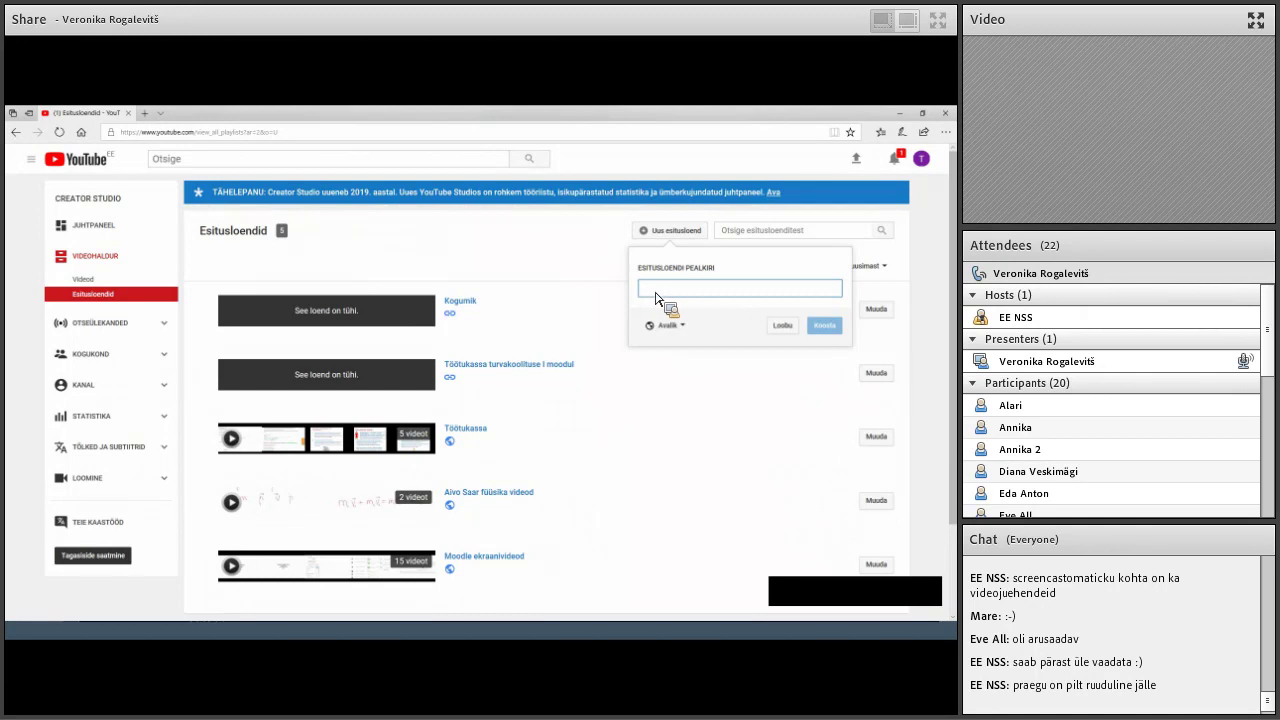
click(656, 290)
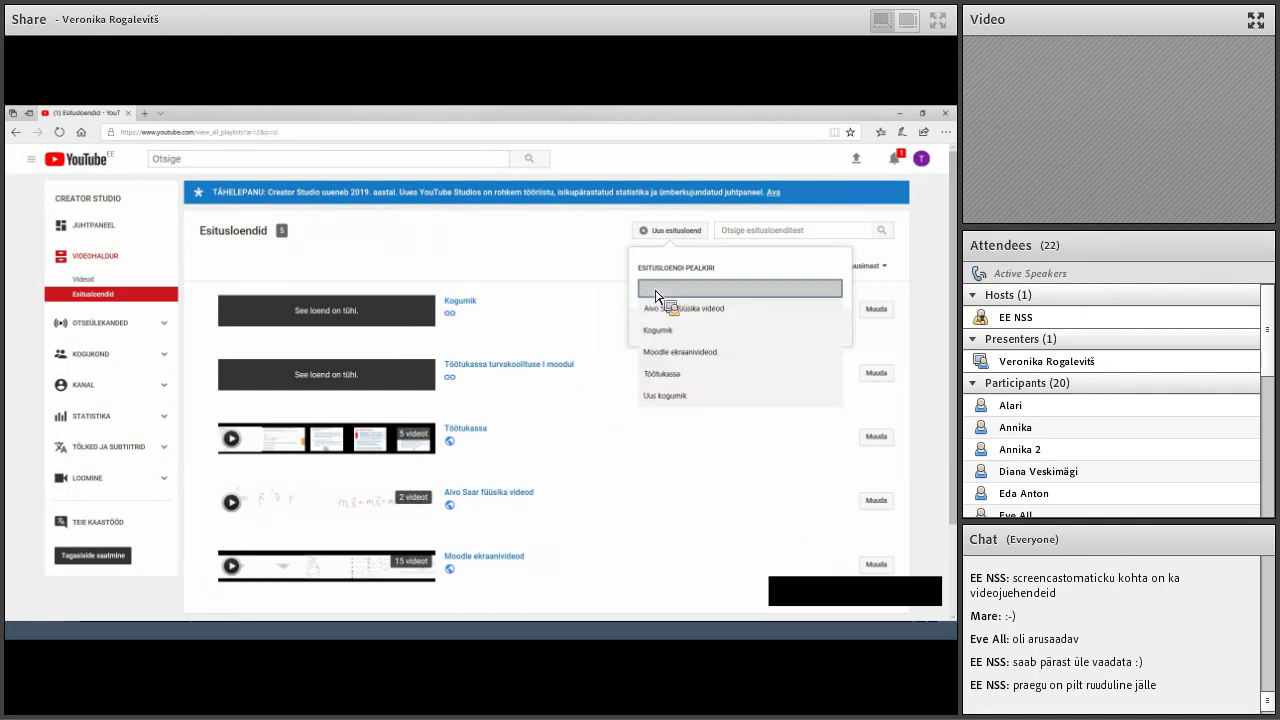
text(Proov)
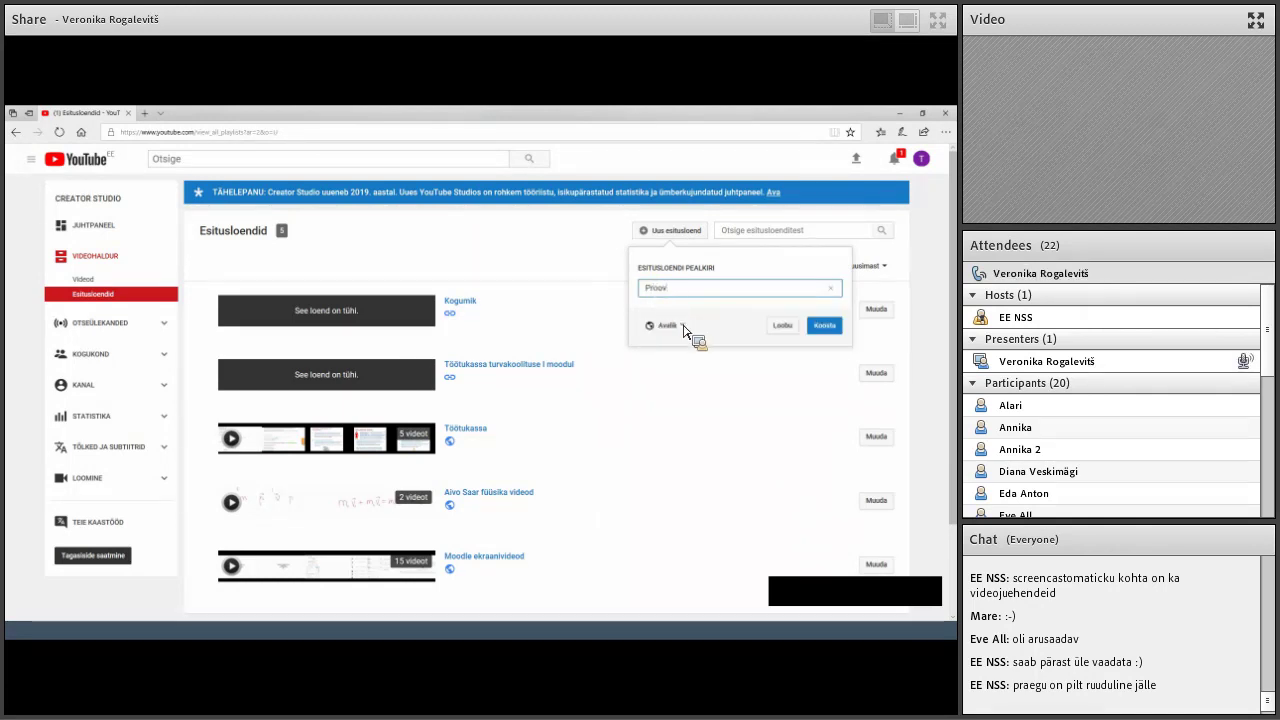
click(684, 327)
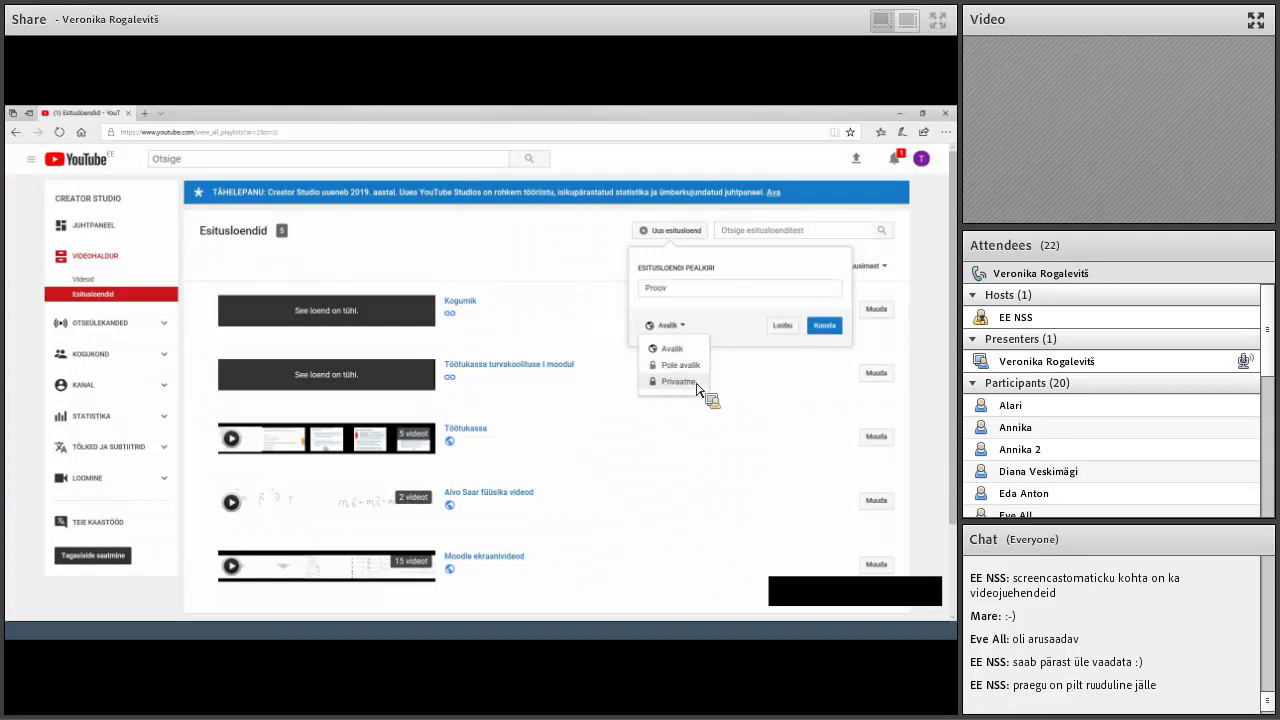
click(694, 366)
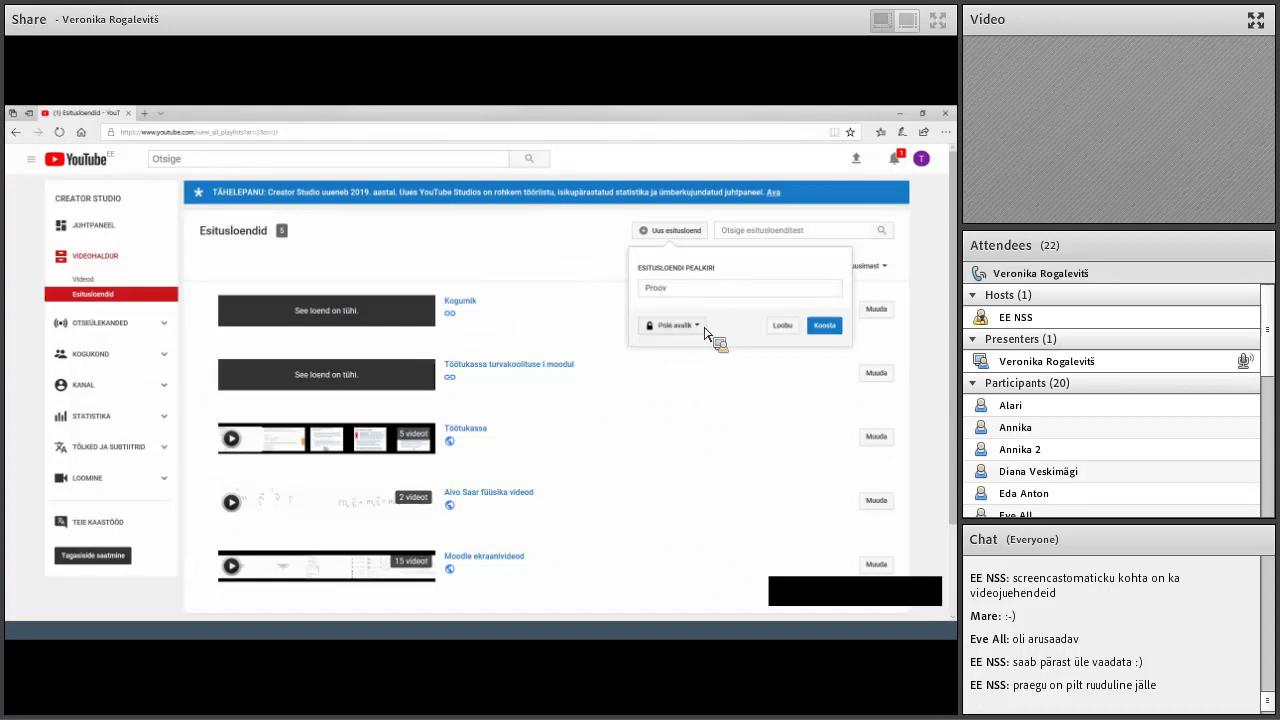
click(829, 328)
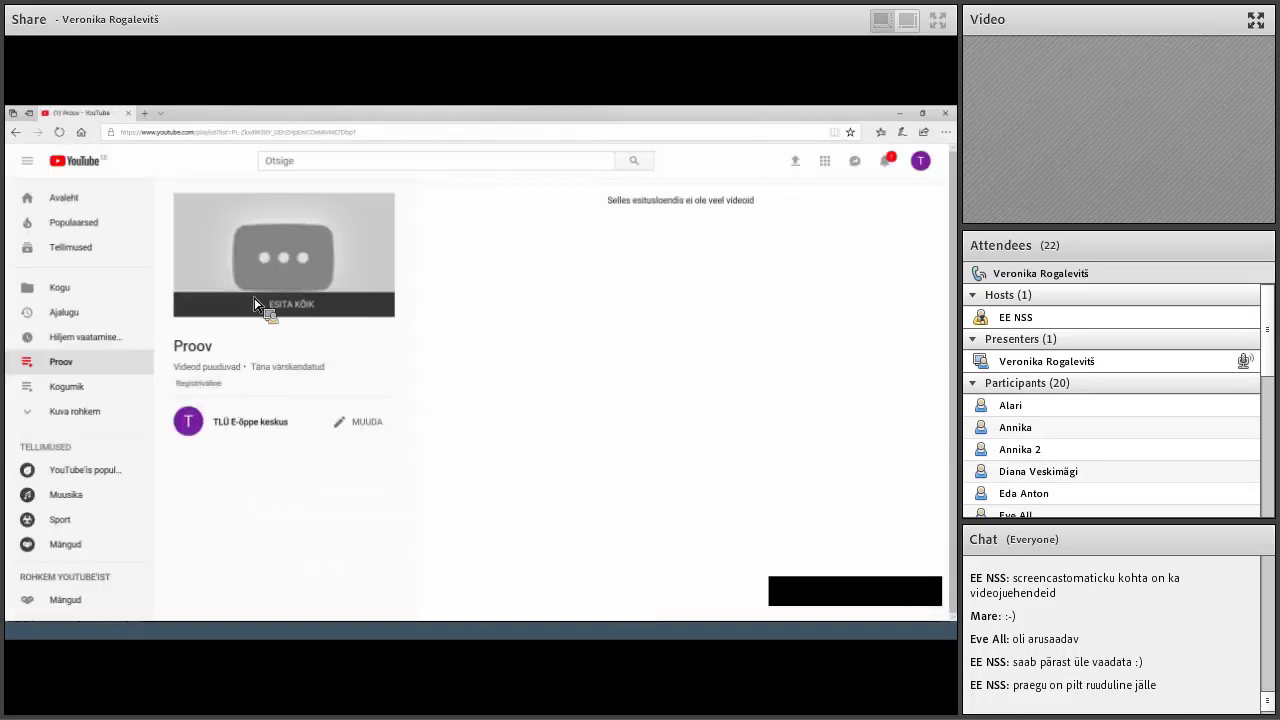
- Add your own uploaded video '4 jaanuar proov' to the Proov playlist through Lisa videoid
click(376, 427)
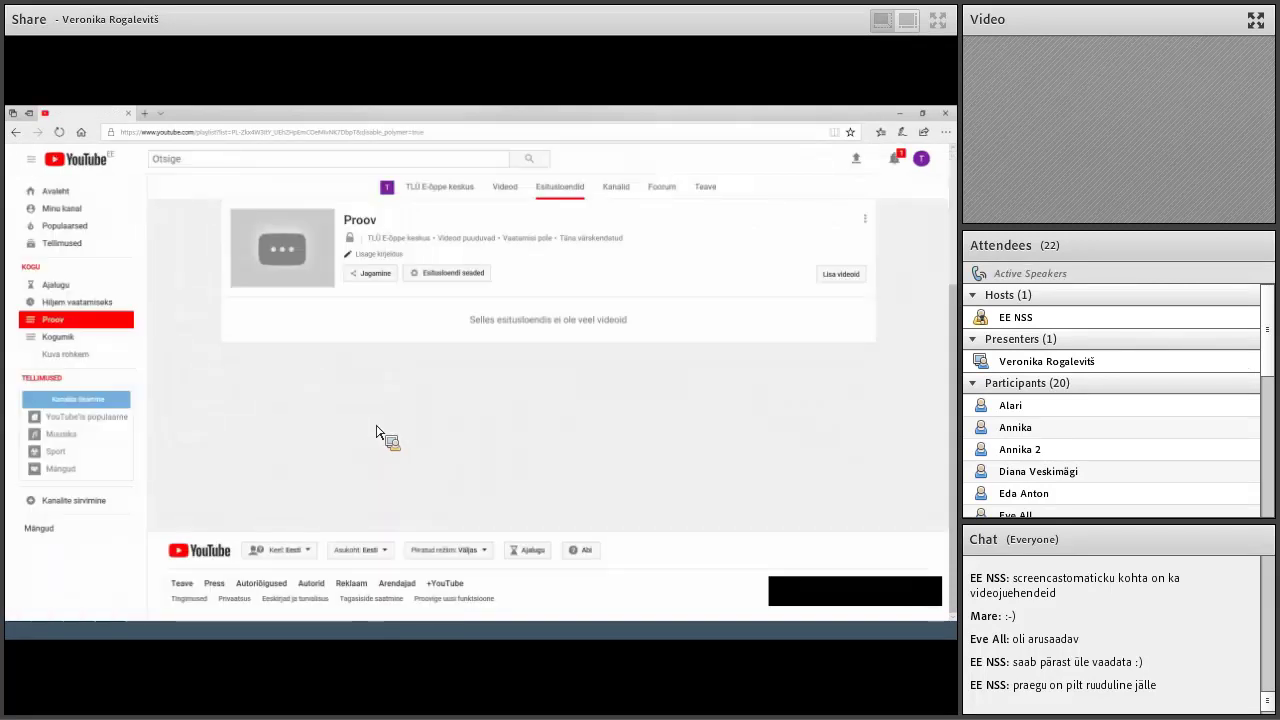
click(840, 275)
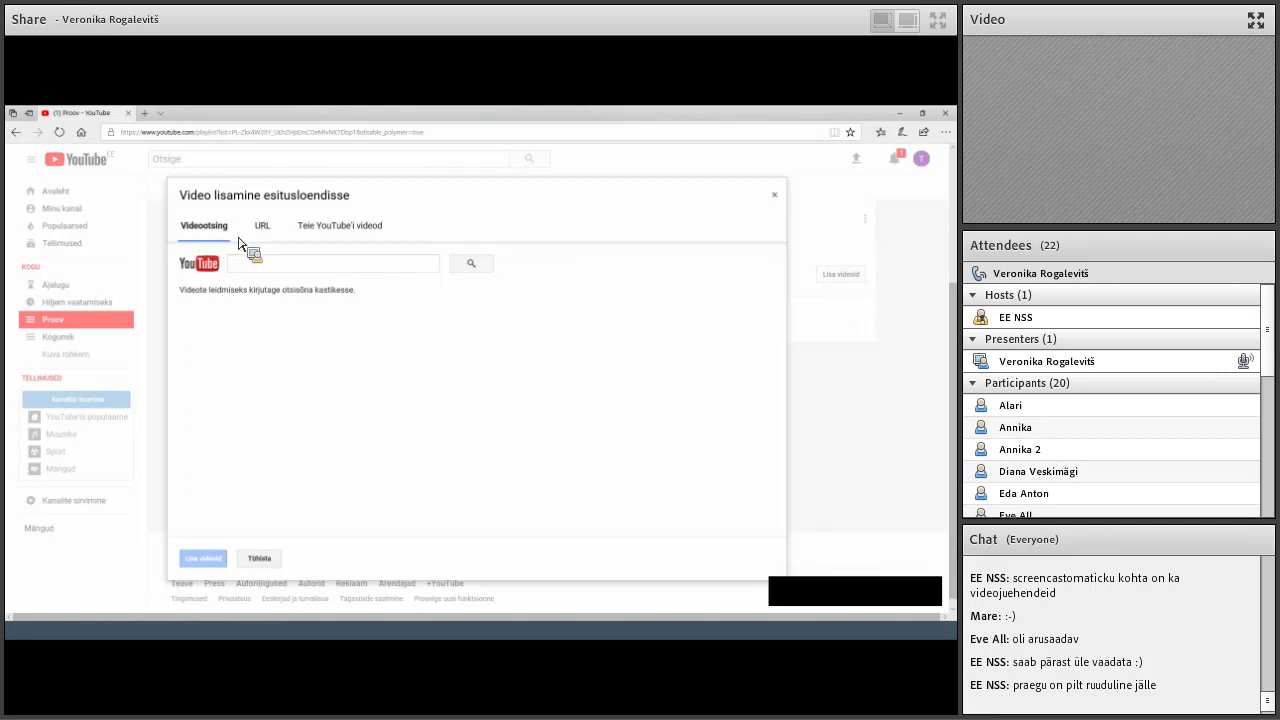
click(358, 232)
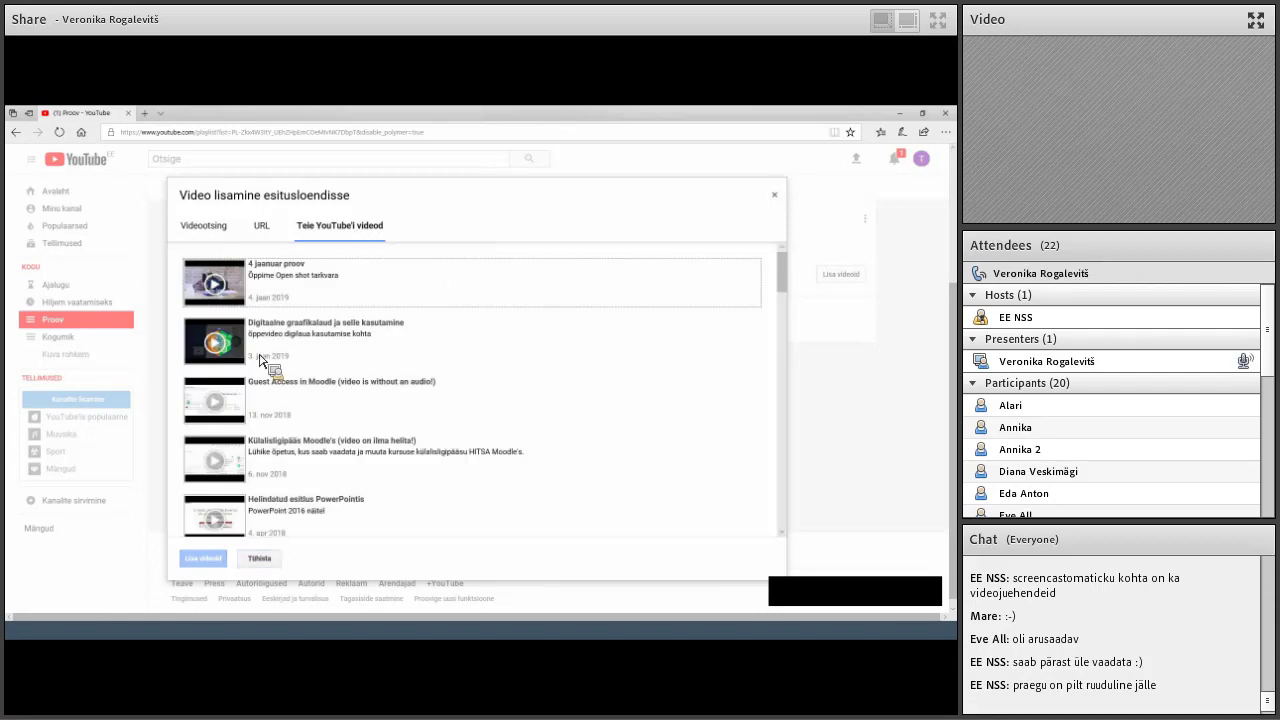
click(281, 291)
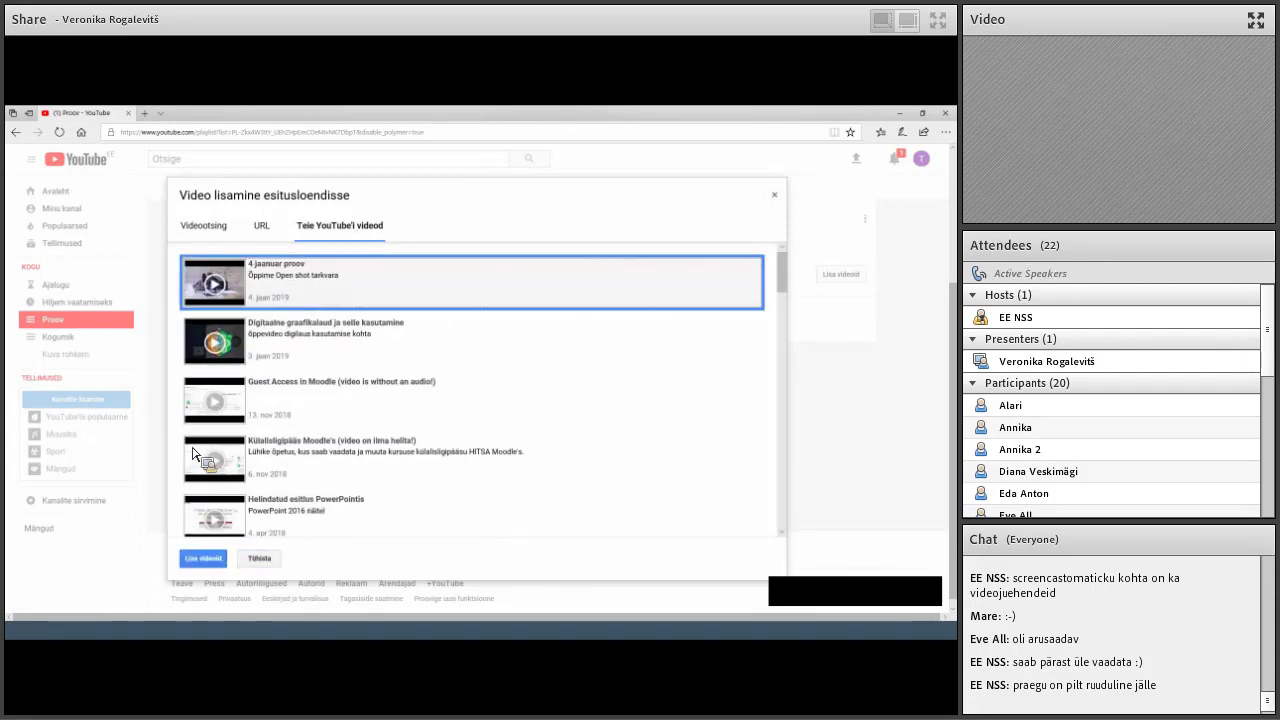
click(203, 558)
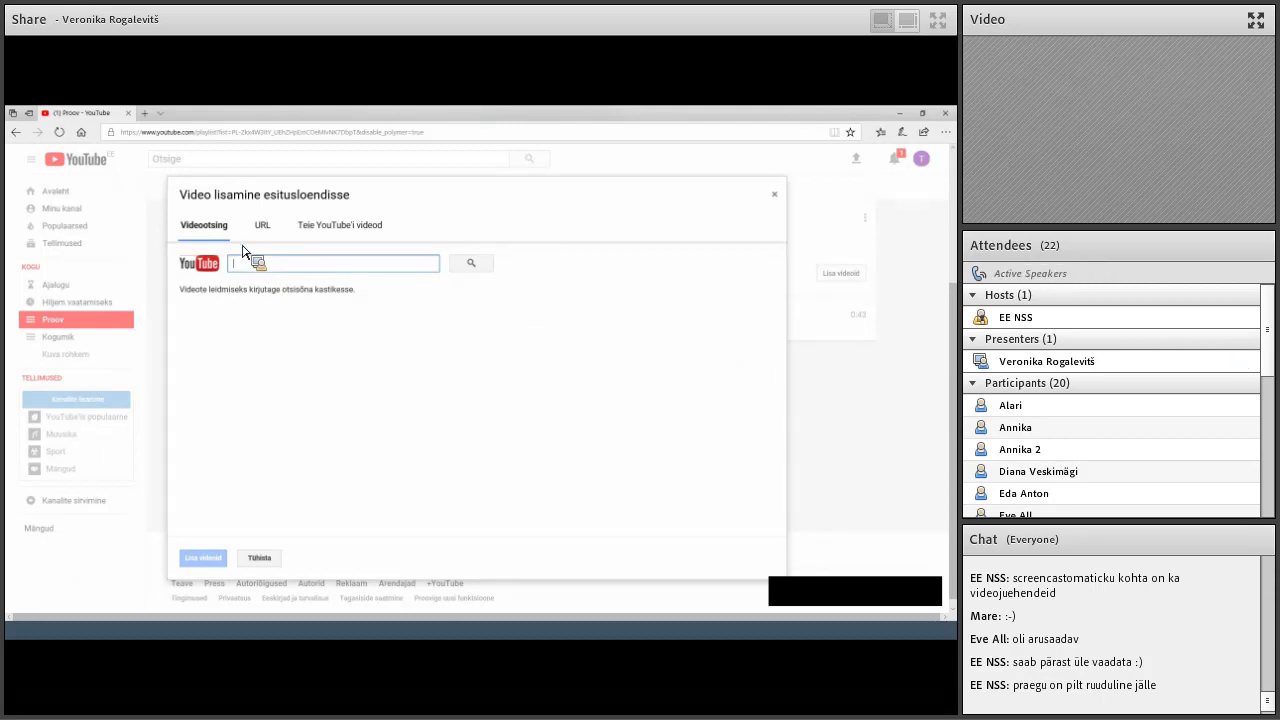
- Search the add-video dialog's Videootsing for 'klaas+' and browse the results
click(262, 226)
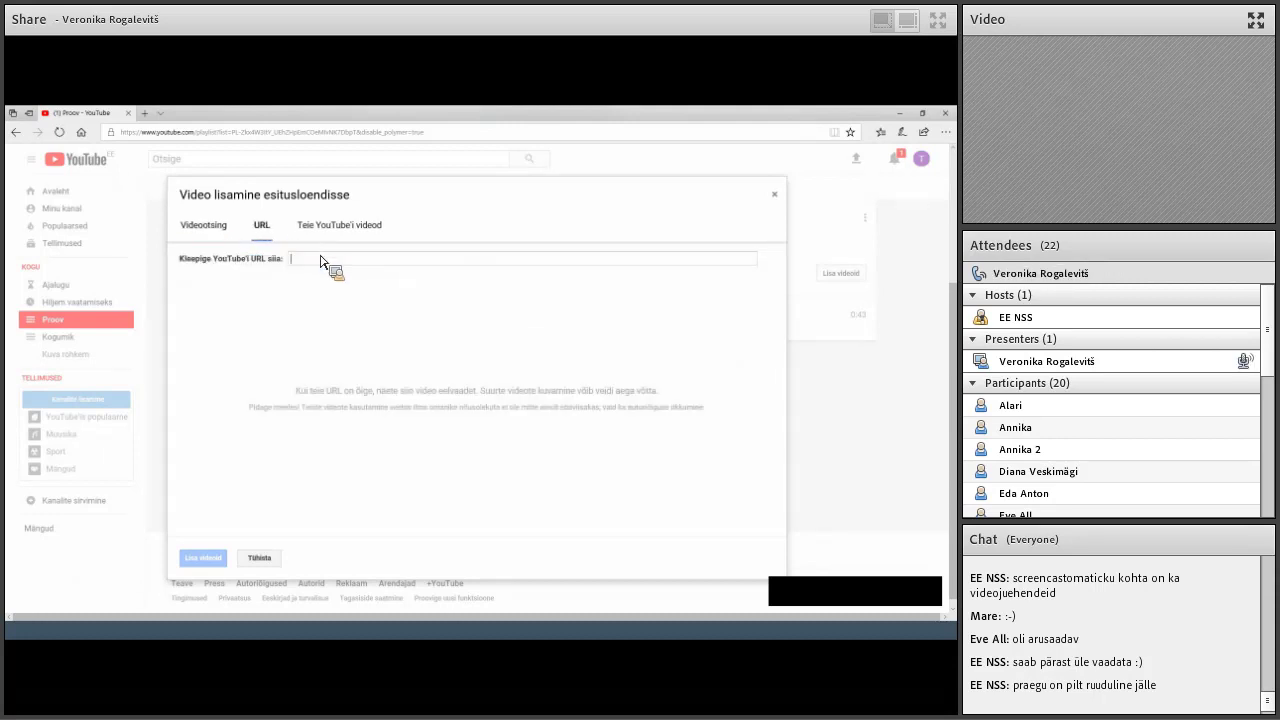
click(204, 225)
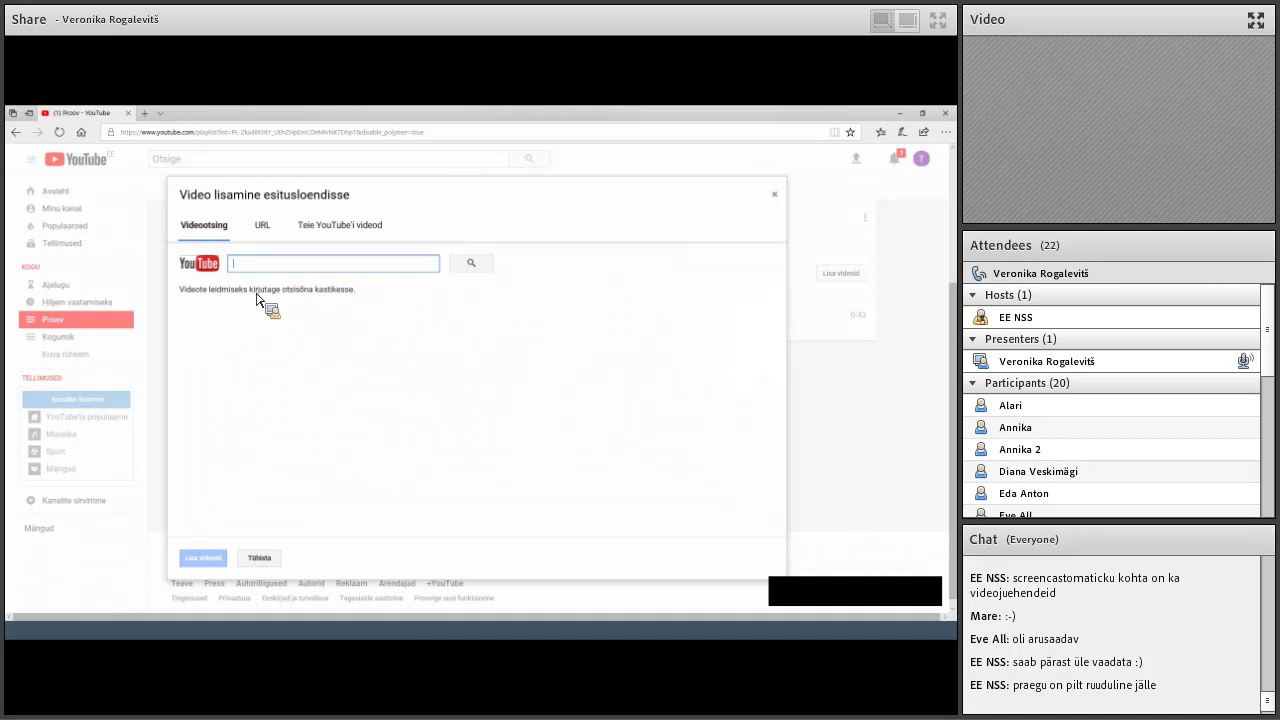
text(klaa)
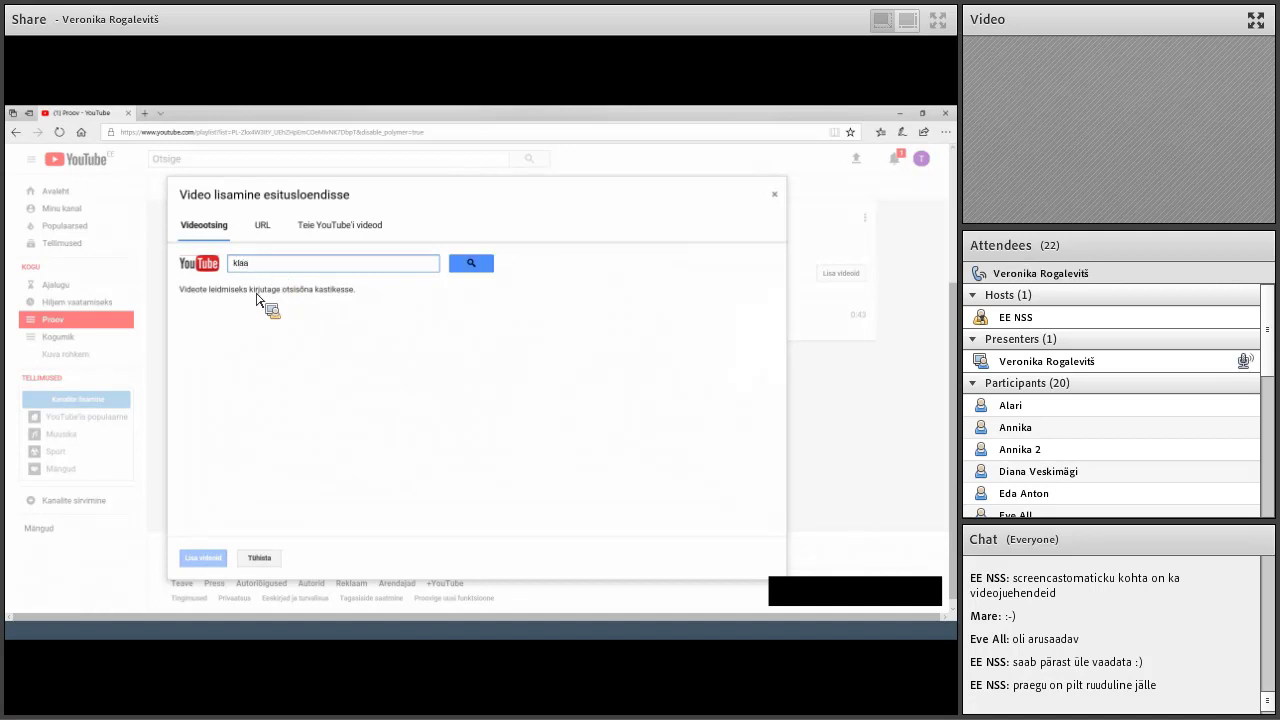
key(BackSpace)
text(ss+)
key(Return)
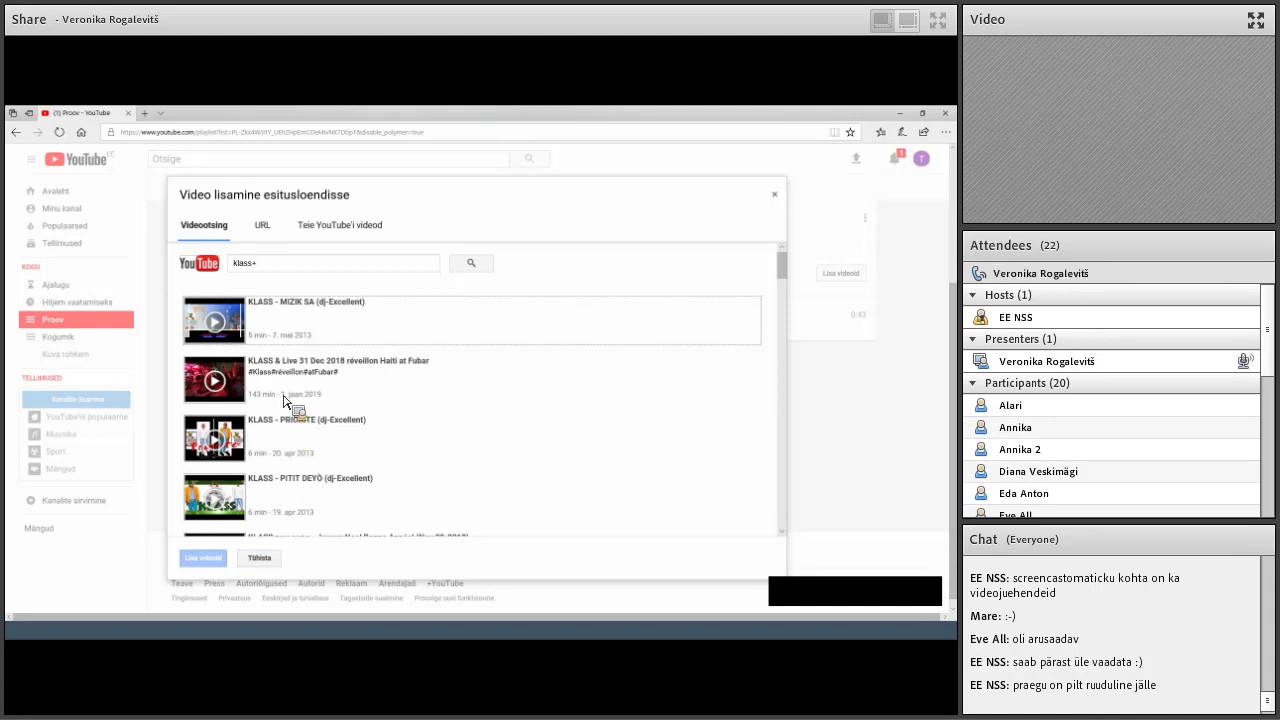
scroll(285, 468, down, 2)
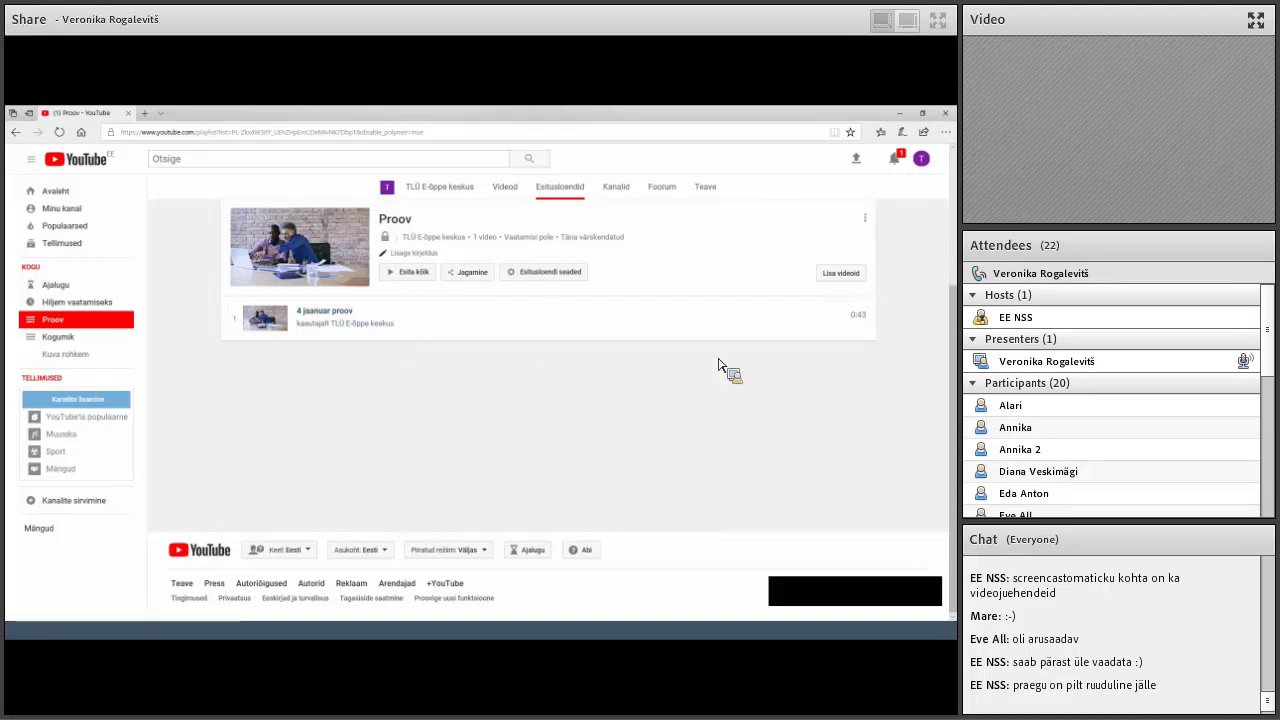
click(473, 283)
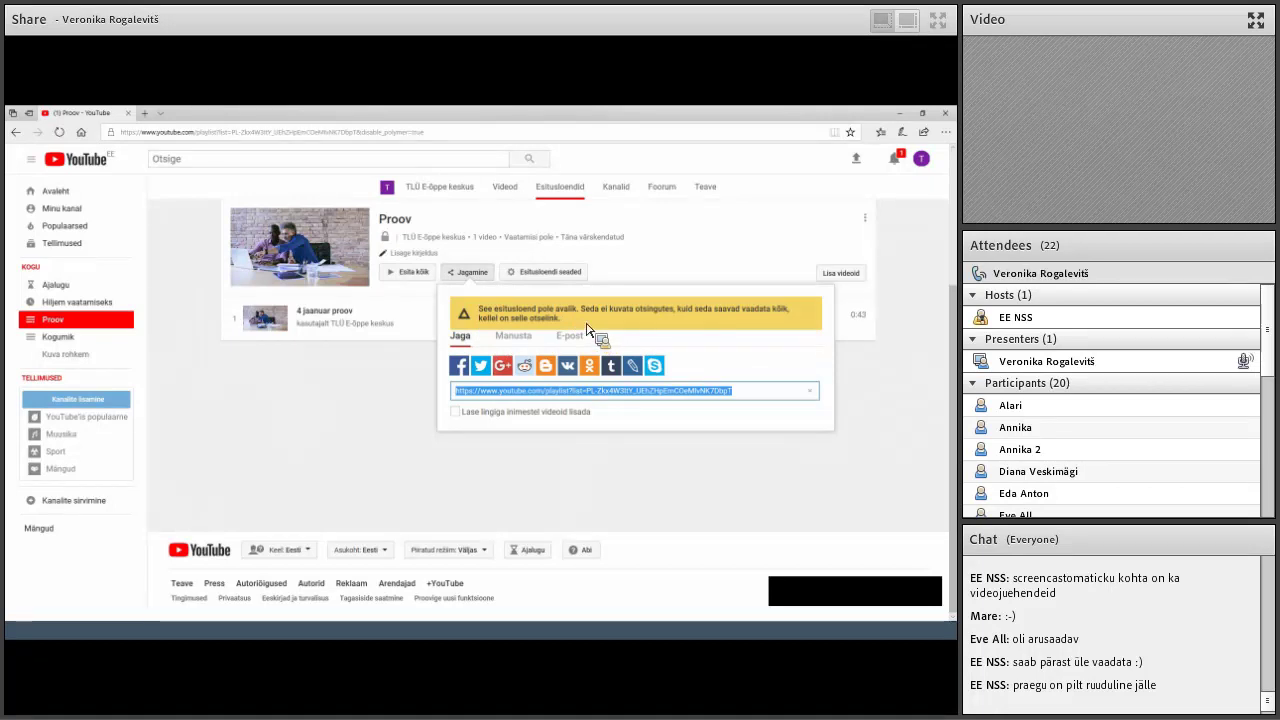
click(515, 338)
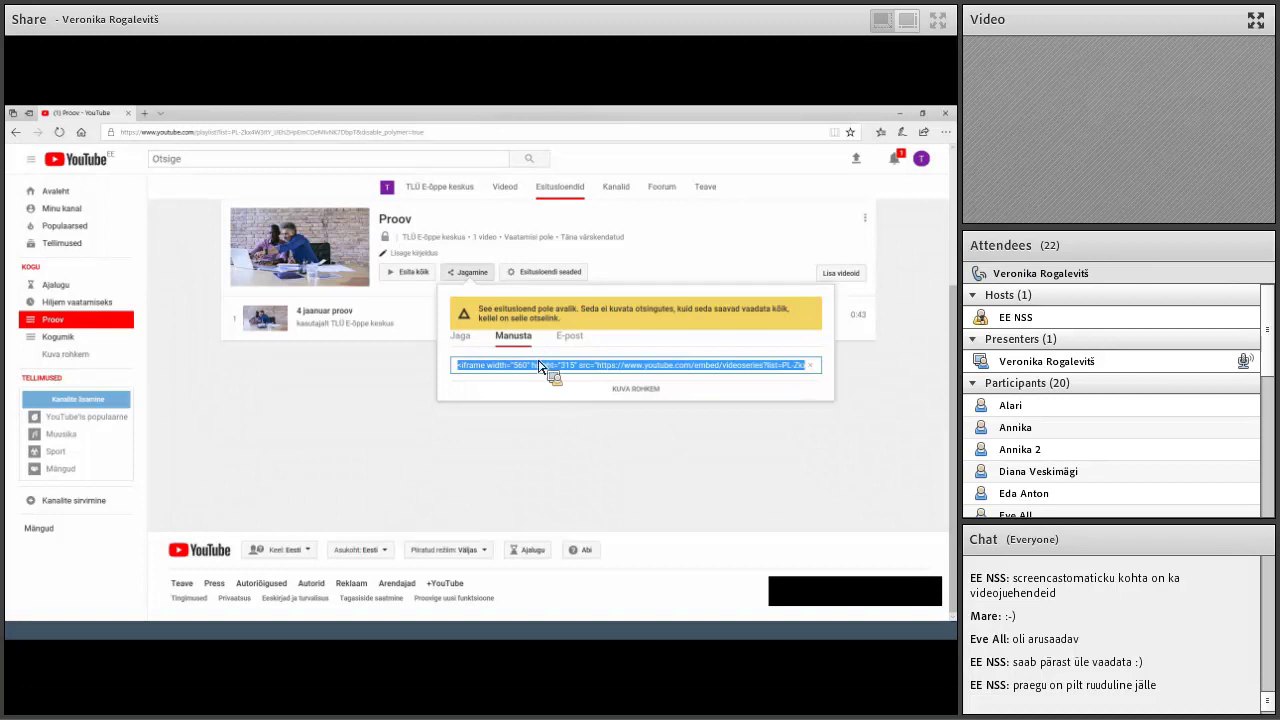
click(461, 338)
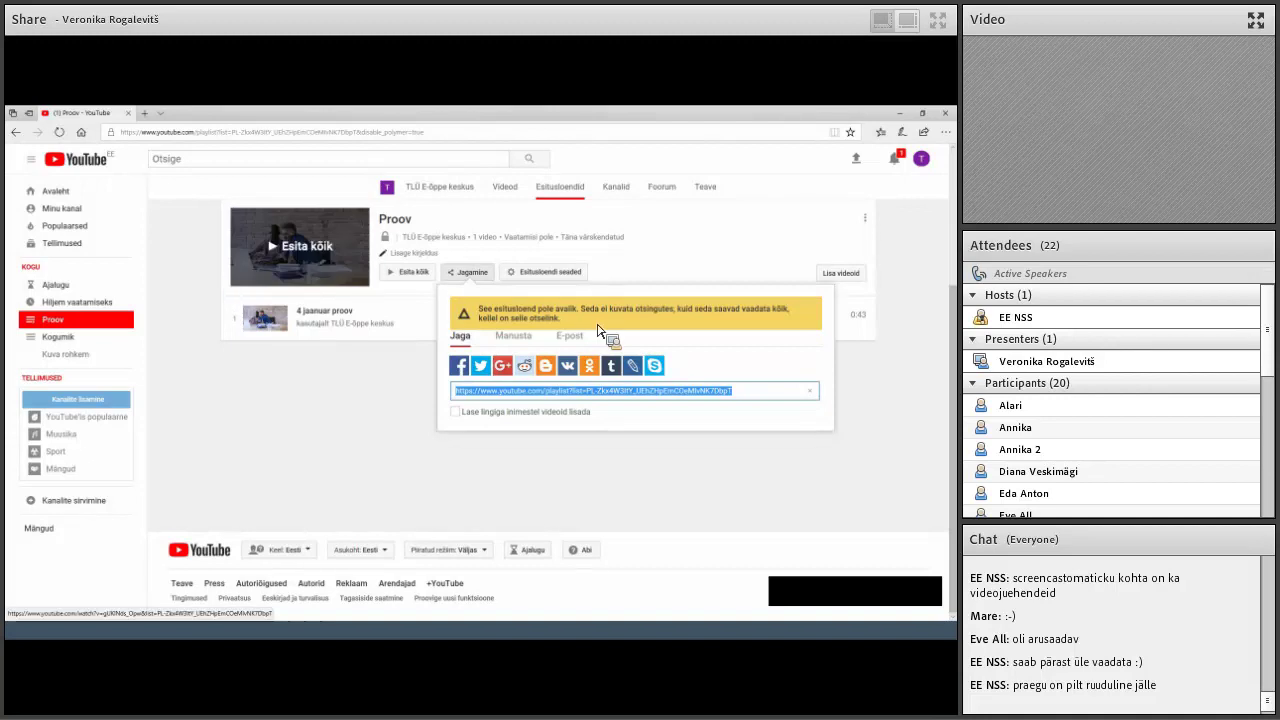
click(397, 421)
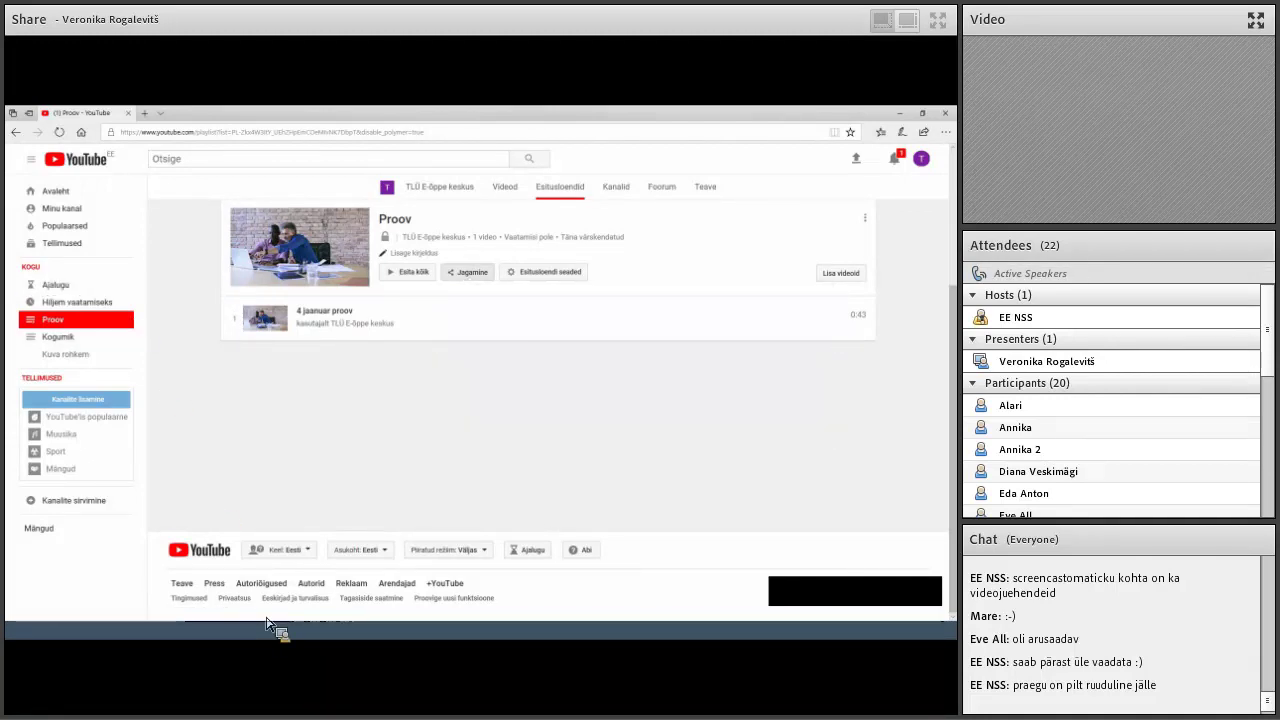
click(268, 623)
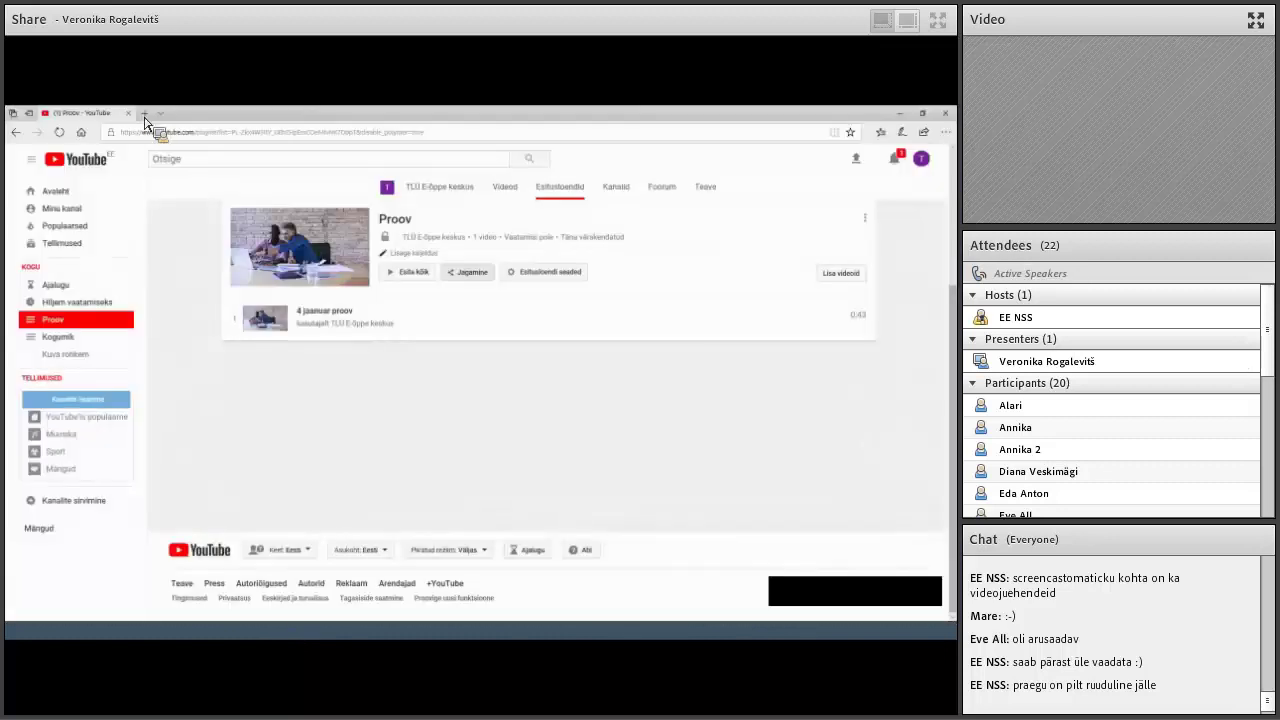
- Go to the e-Koolikott portal (ekoolikott.ee) in a new Edge tab
click(146, 113)
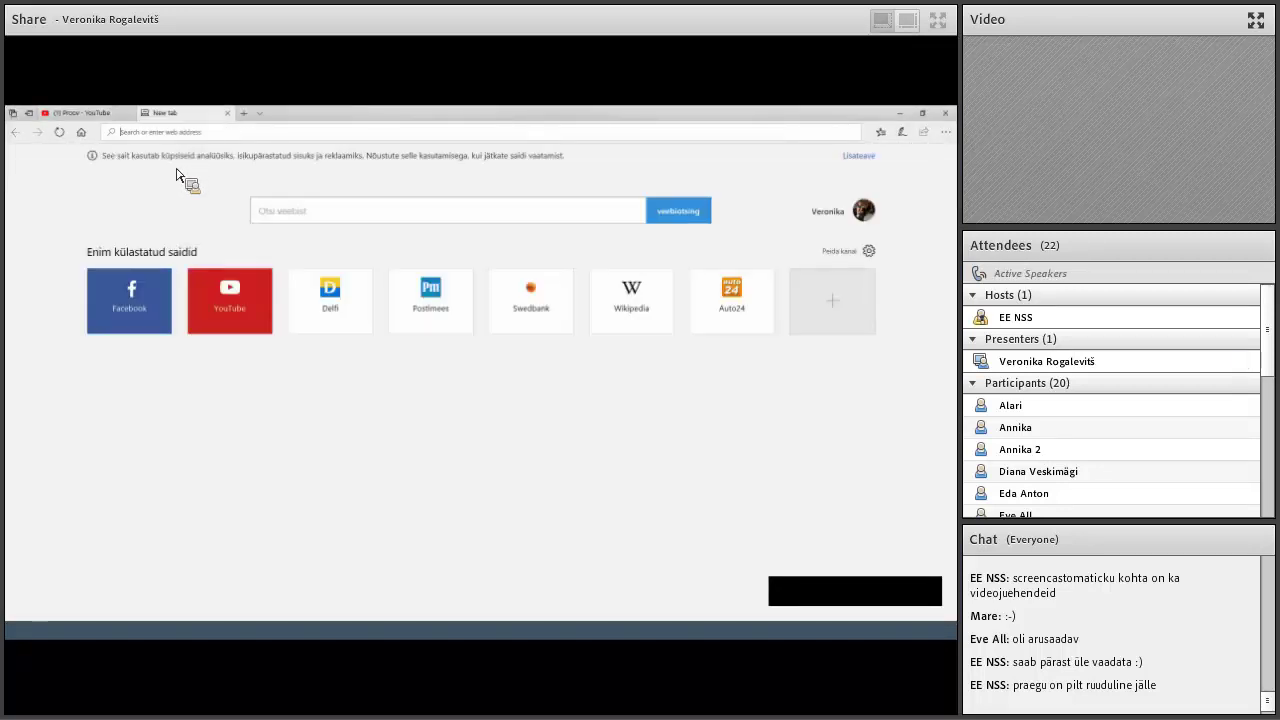
text(e)
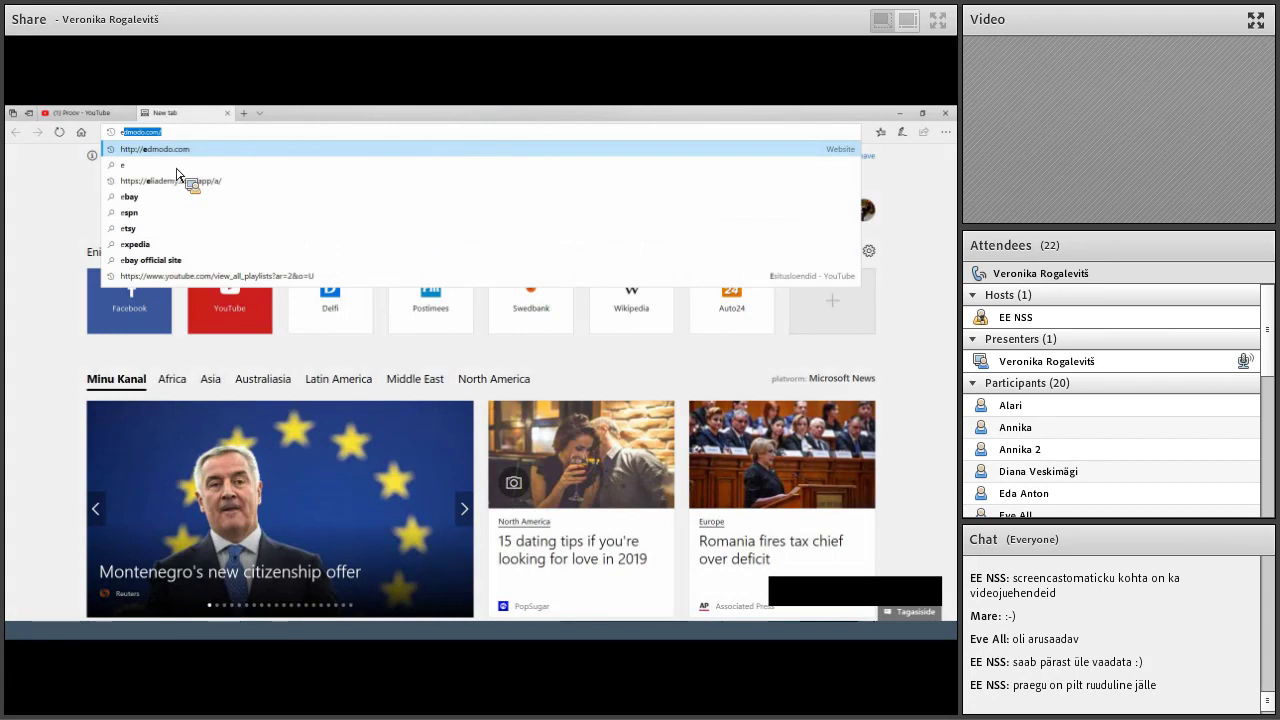
text(koolit)
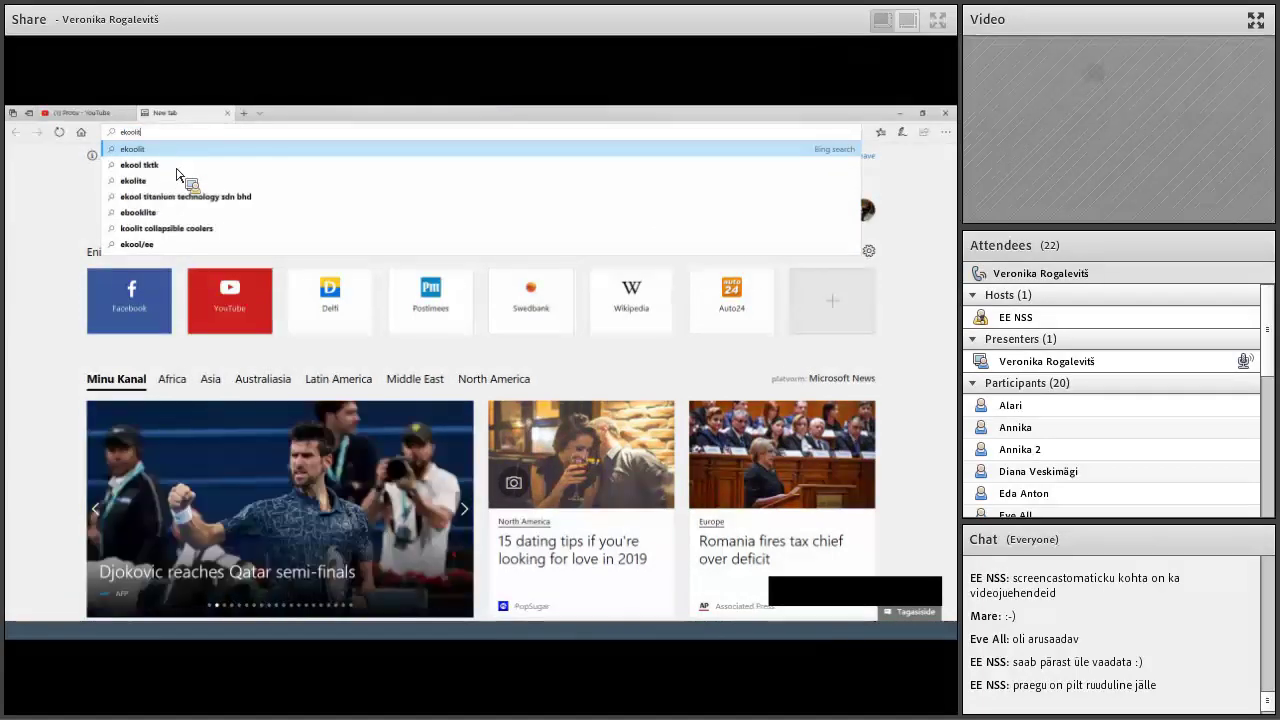
key(BackSpace)
key(BackSpace)
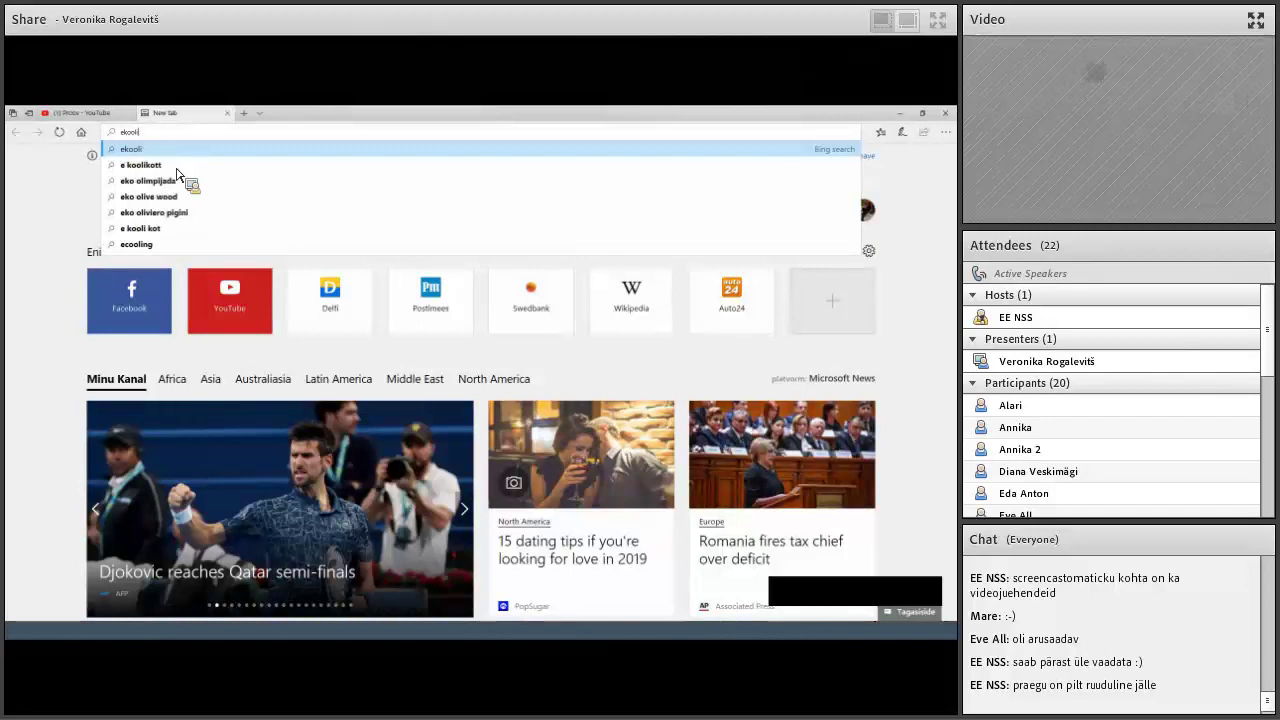
text(ikott)
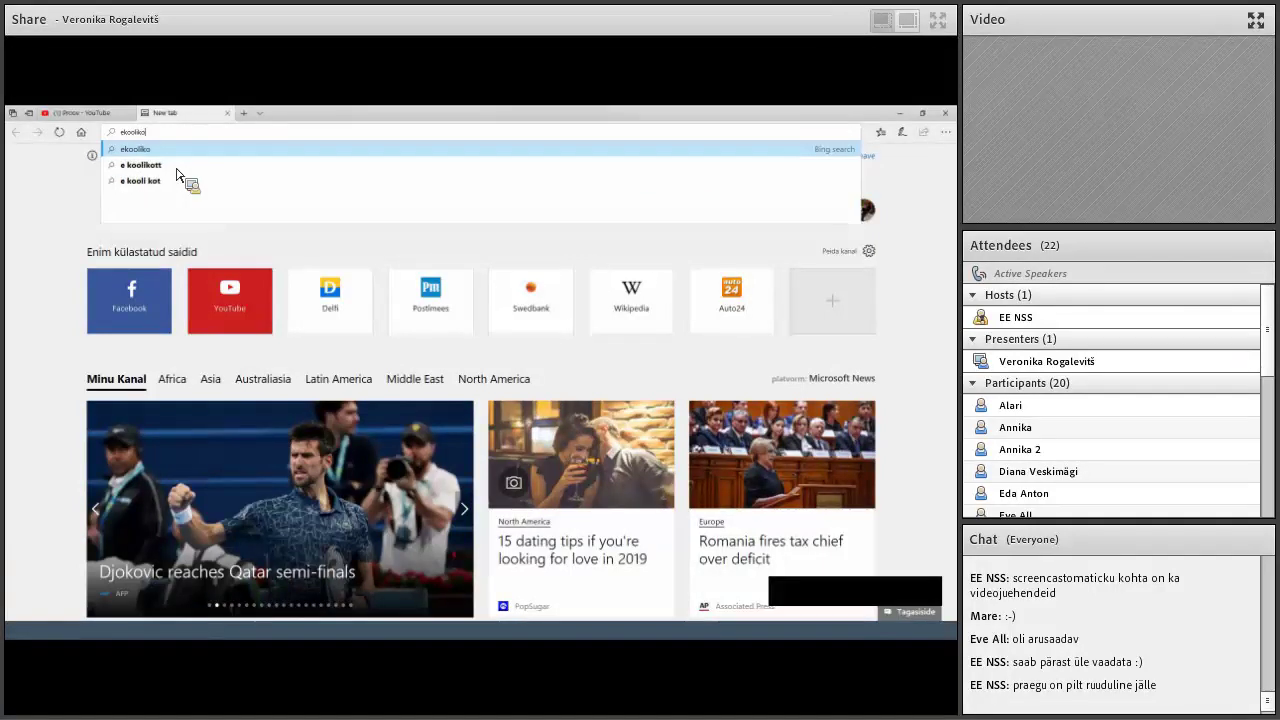
text(.ee)
key(Return)
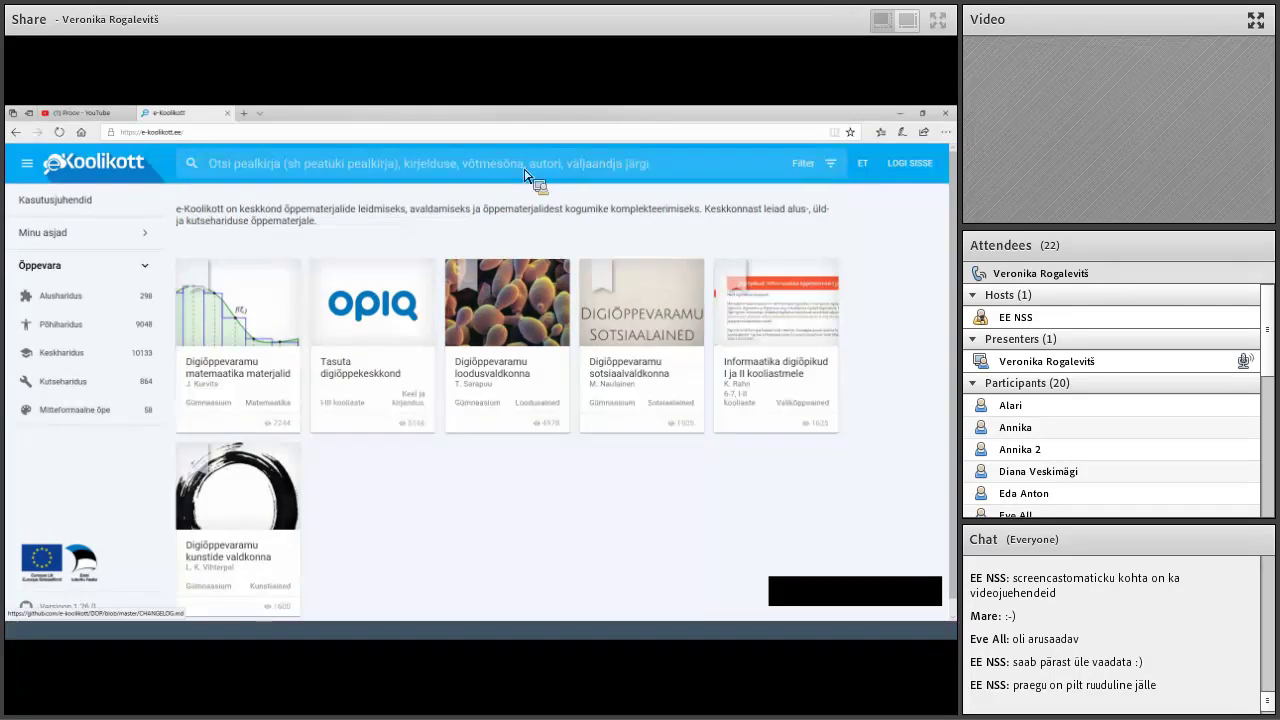
- Switch the address to the test site test.e-koolikott.ee
click(146, 134)
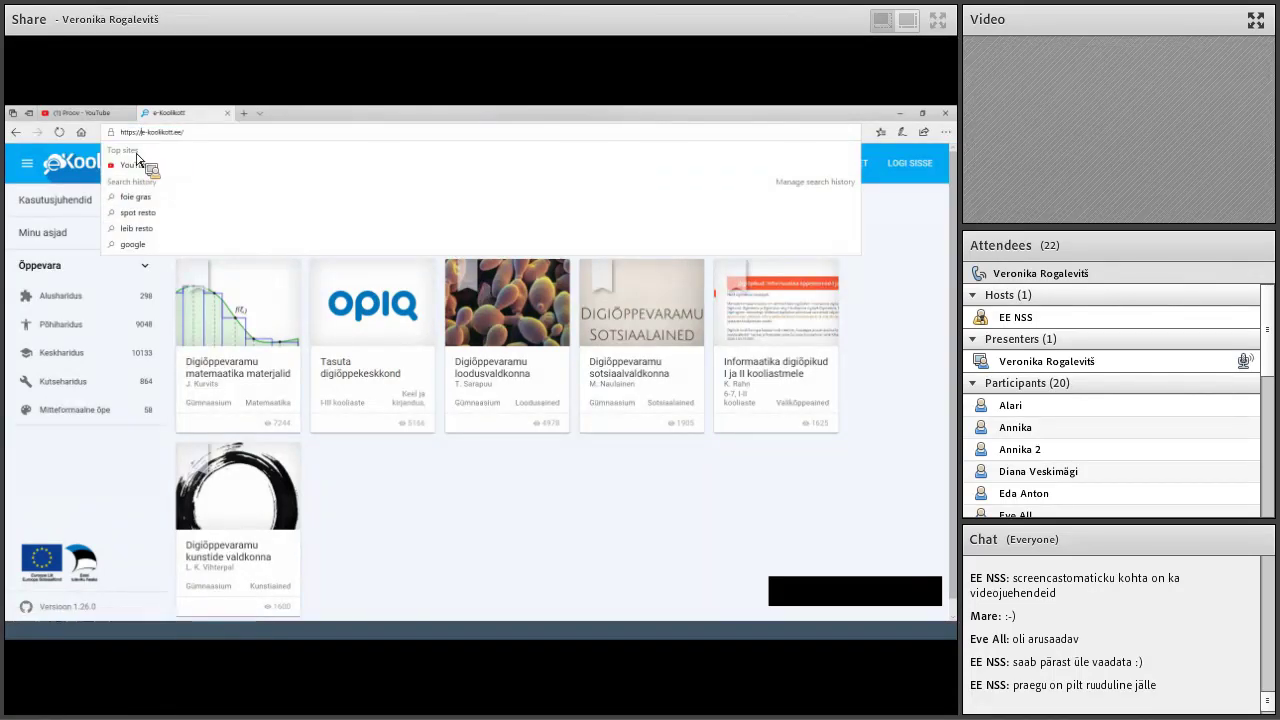
text(test)
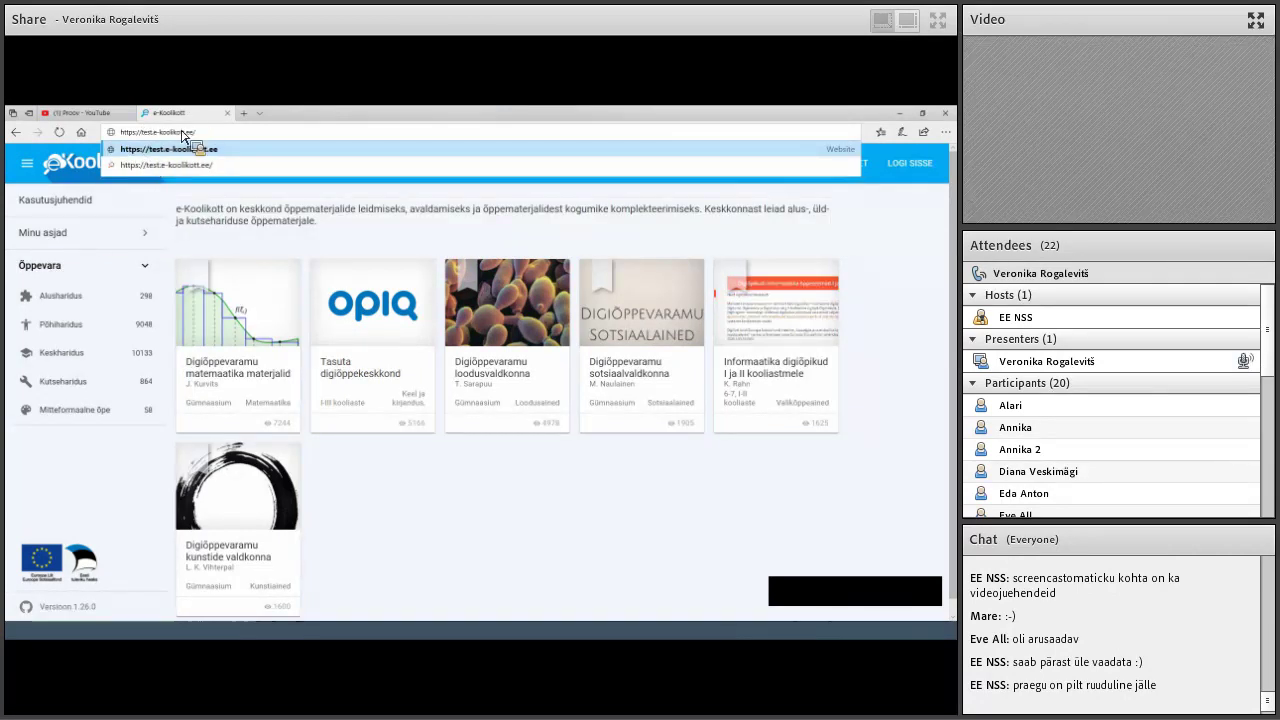
text(.)
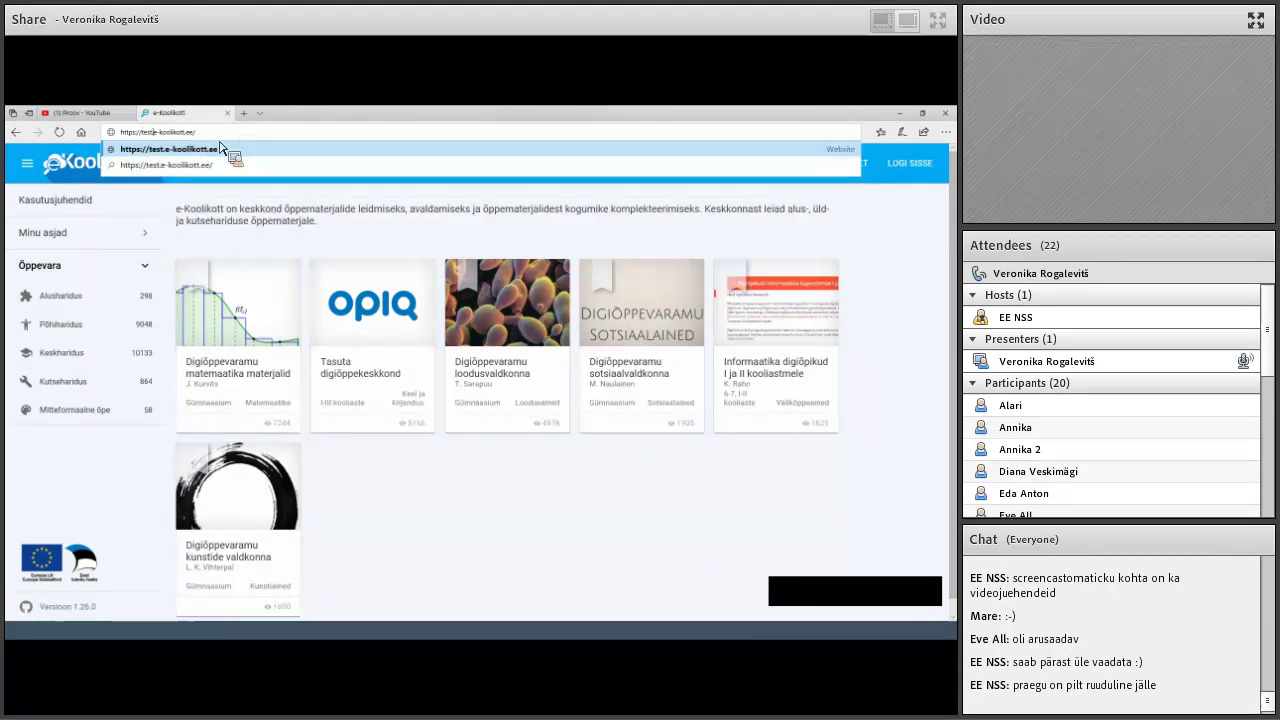
key(Return)
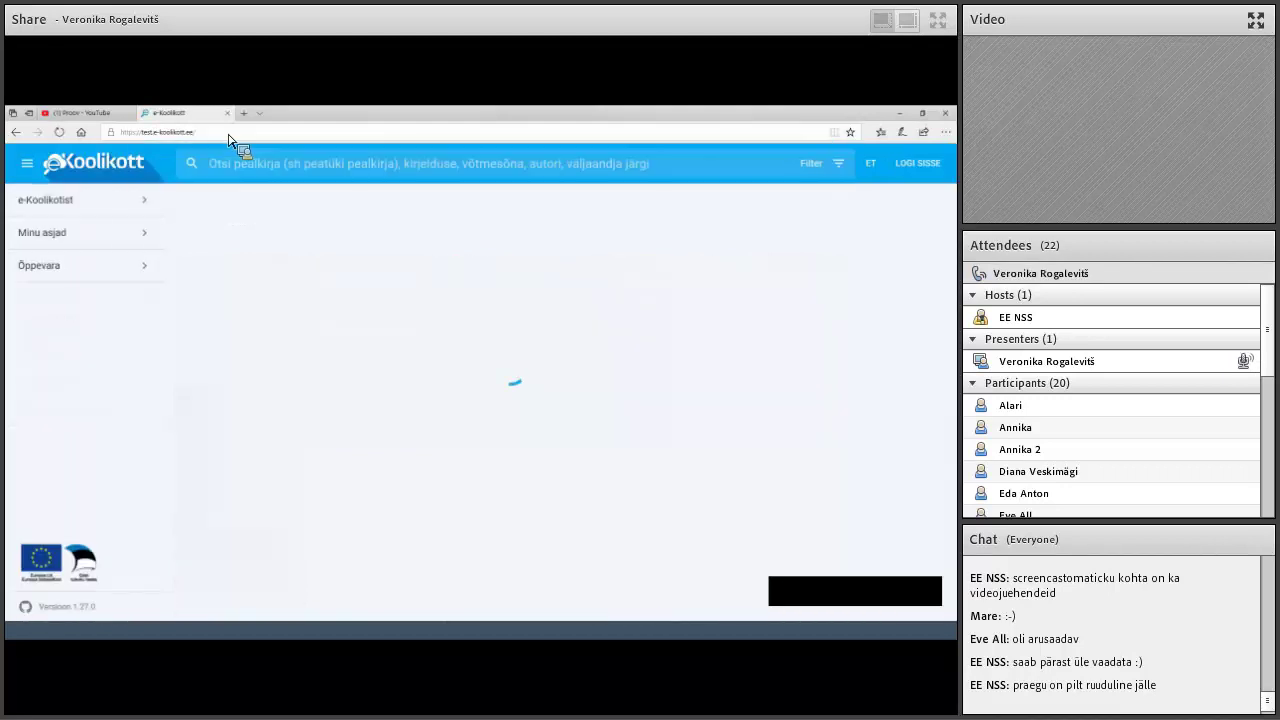
- Log in with Mobiil-ID using the personal ID code and phone number
click(922, 165)
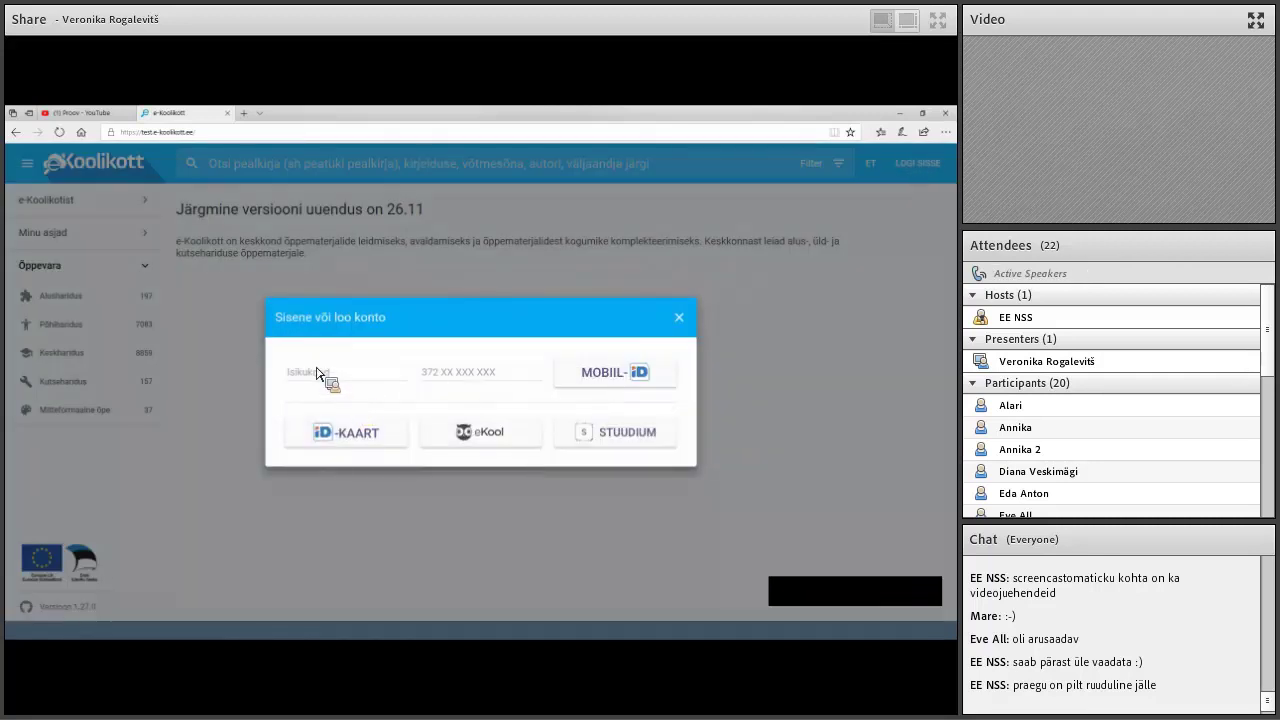
click(319, 376)
click(443, 378)
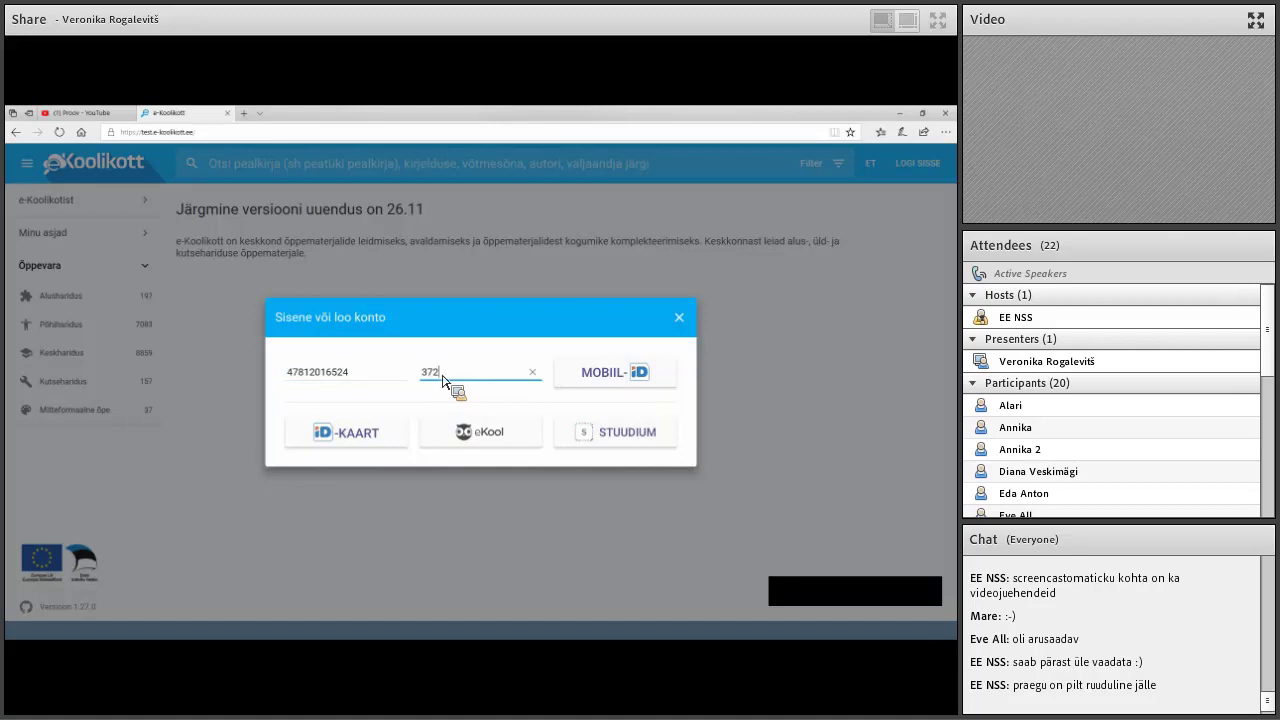
key(Return)
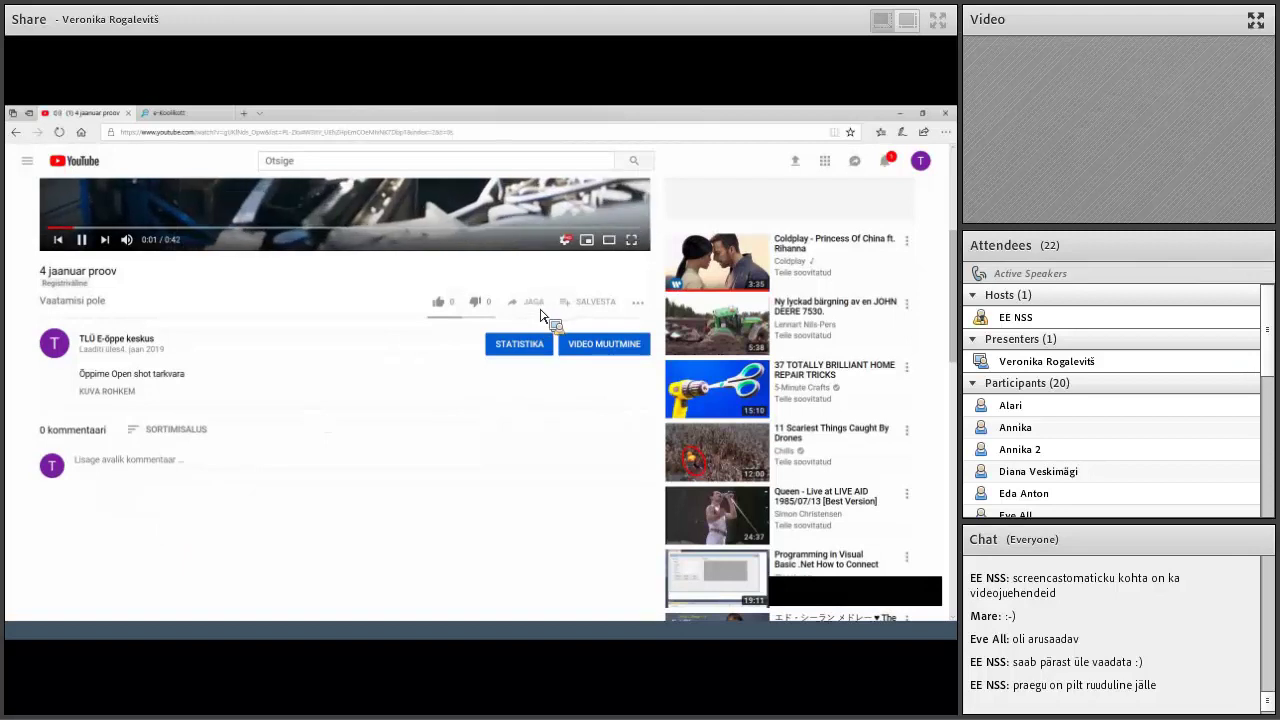
- Copy the '4 jaanuar proov' video's YouTube share link and return to e-Koolikott
click(533, 303)
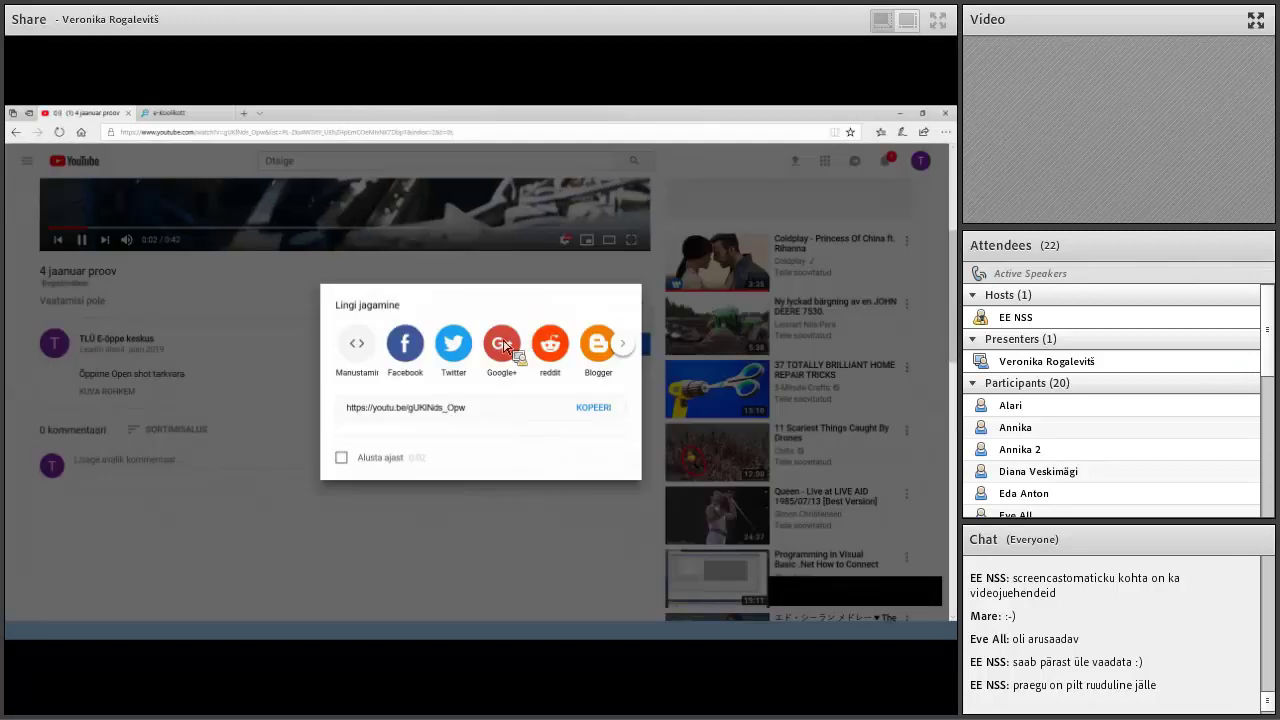
click(420, 418)
key(ctrl+c)
click(590, 409)
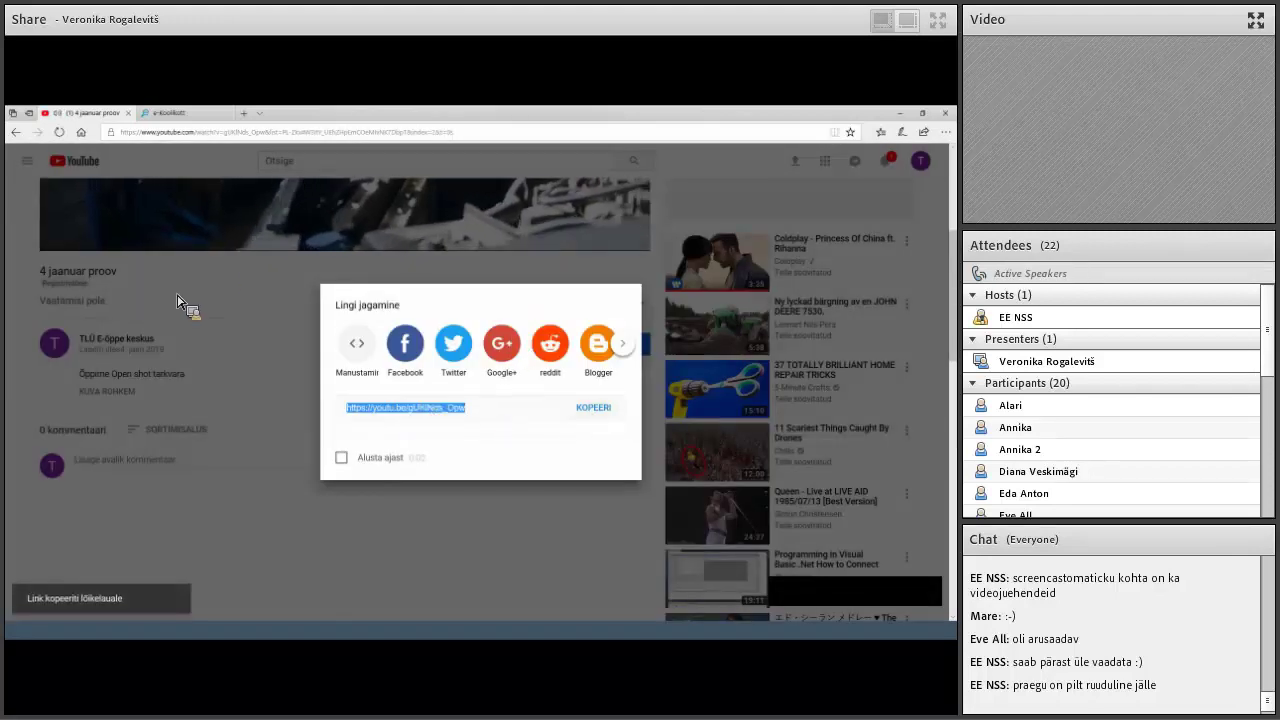
click(185, 113)
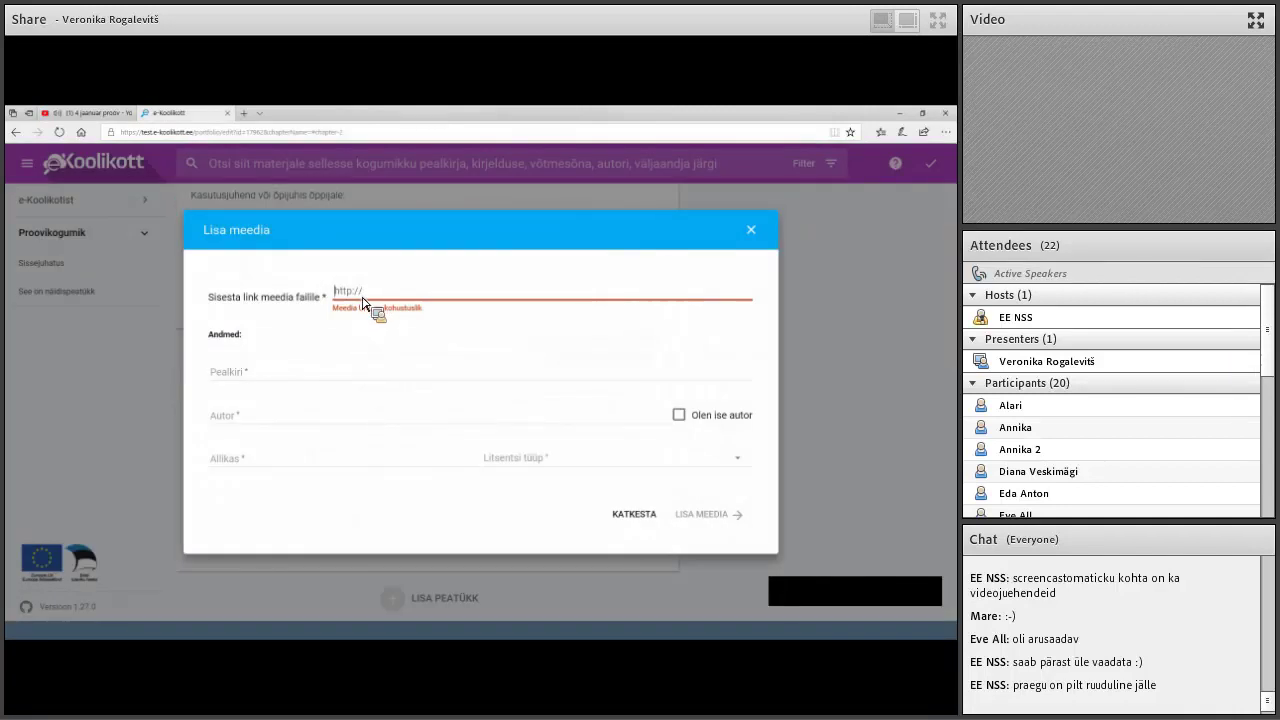
- Add the pasted video link as media 'OpenShot', self-authored, CC BY licence, source 'YouTube'
key(ctrl+v)
click(251, 371)
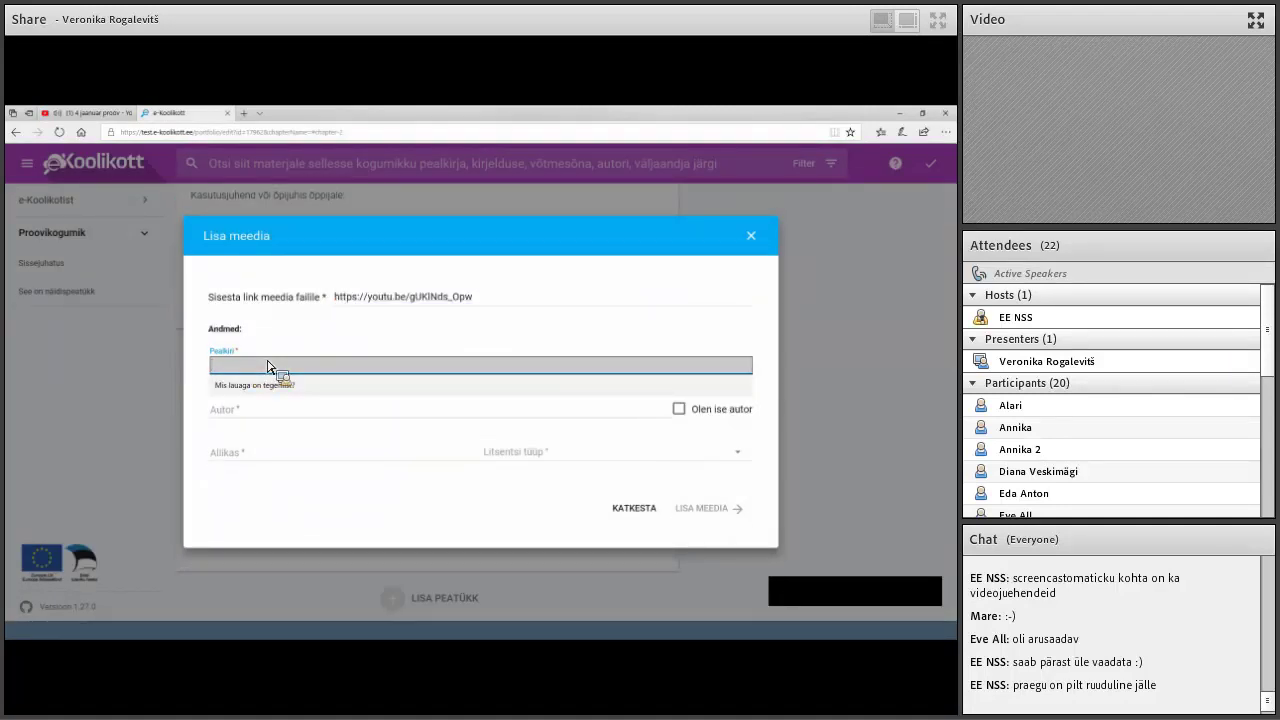
text(OpenShot)
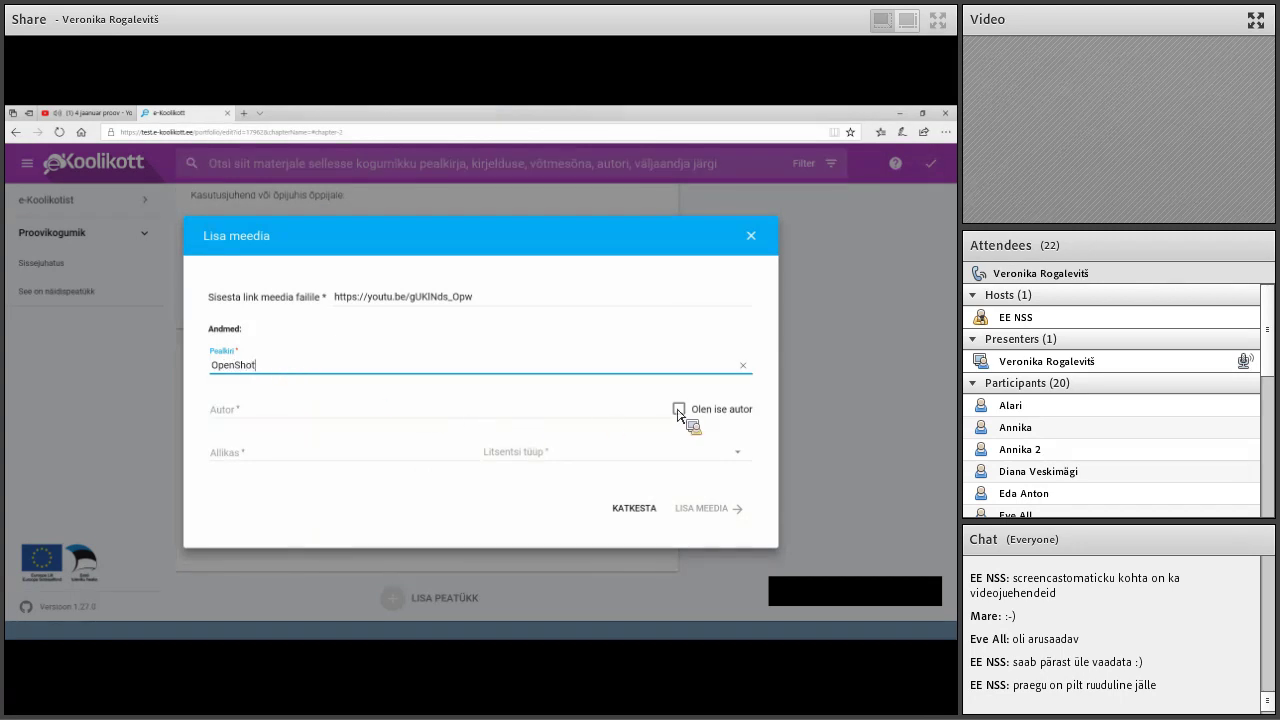
click(679, 410)
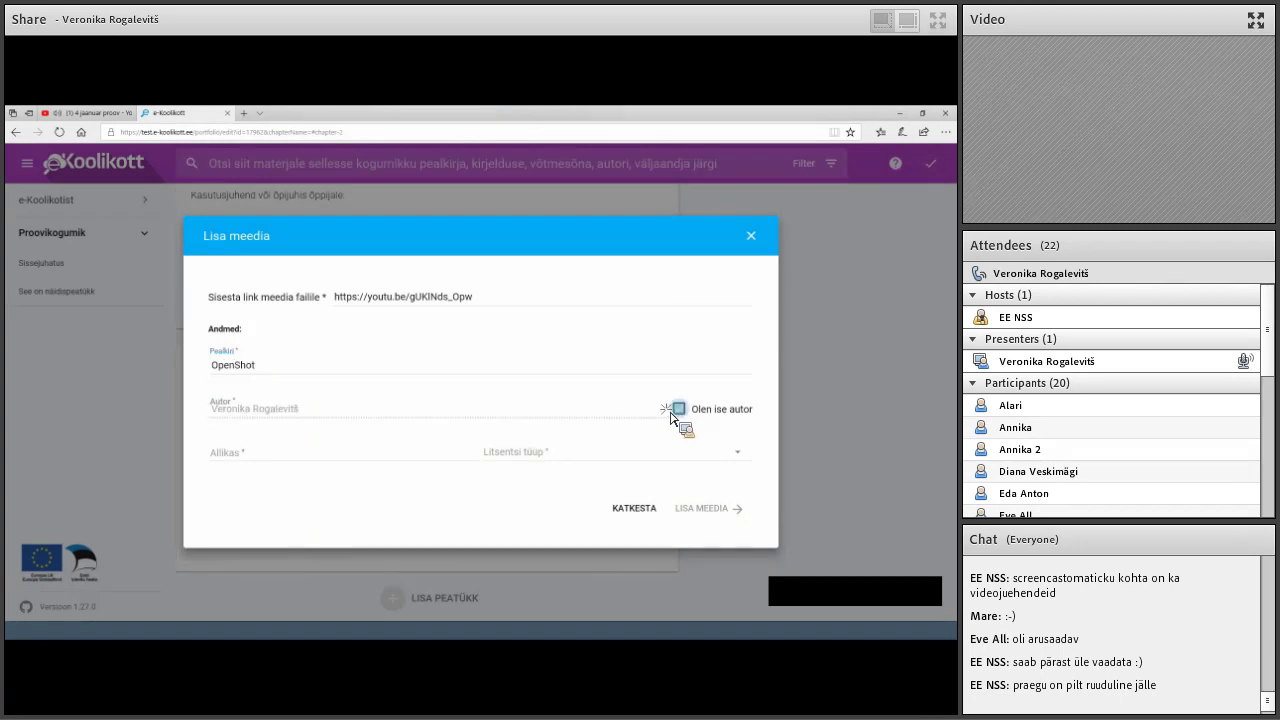
click(550, 456)
click(521, 488)
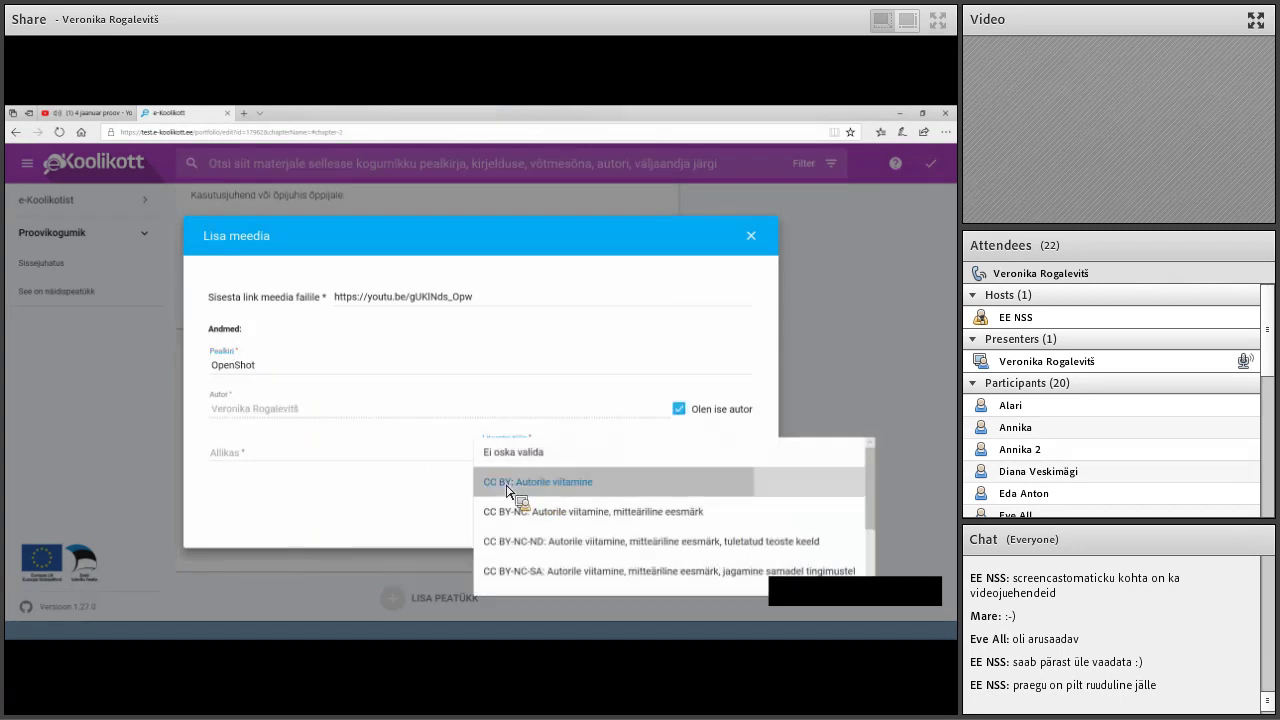
click(257, 455)
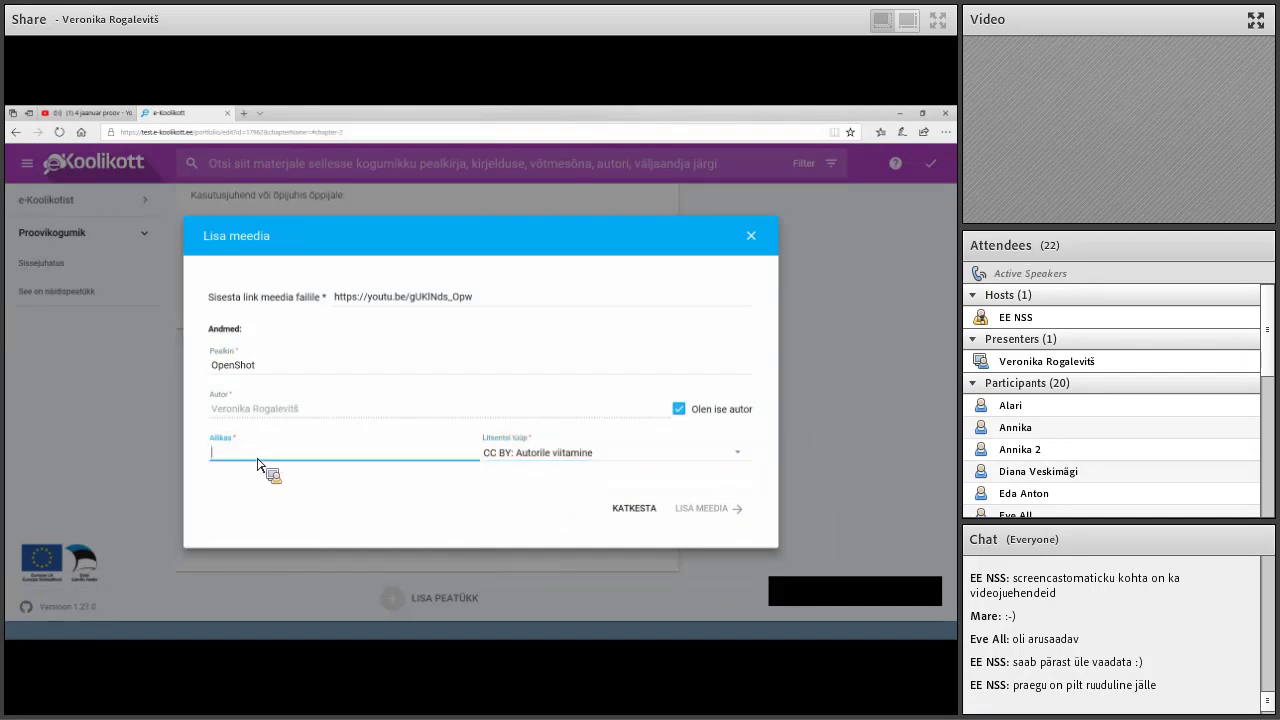
text(ouTube)
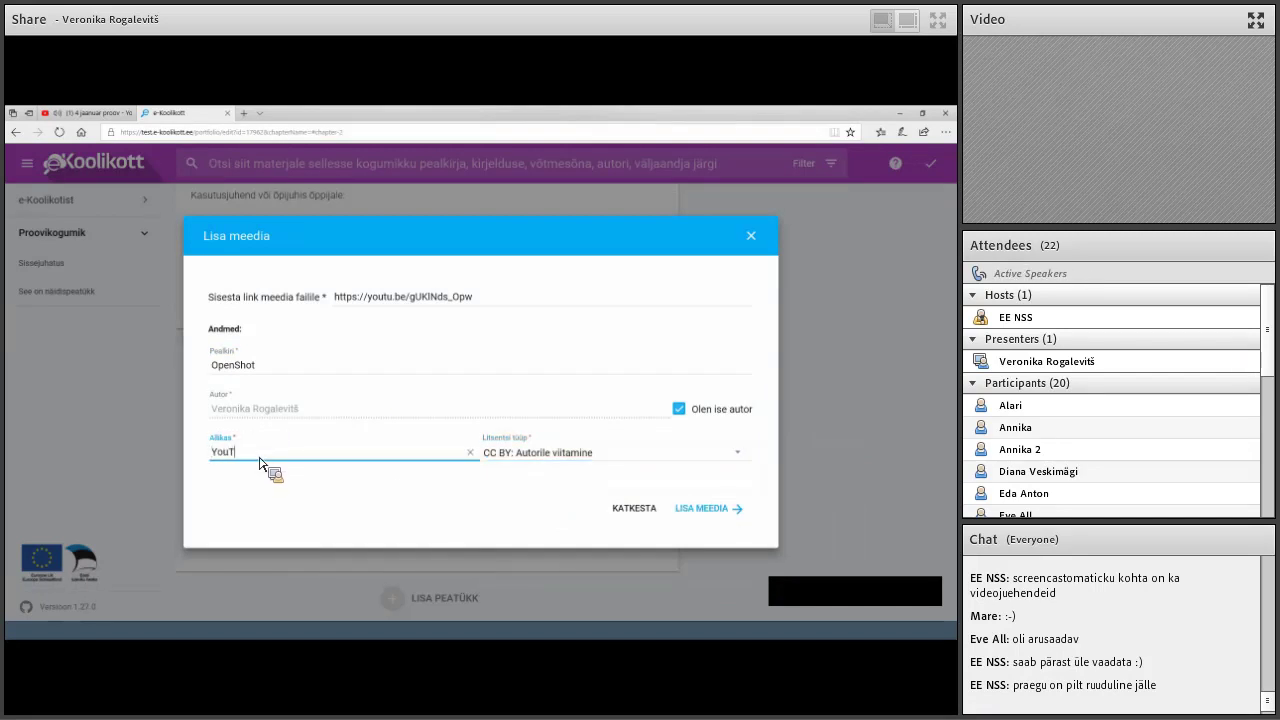
click(702, 507)
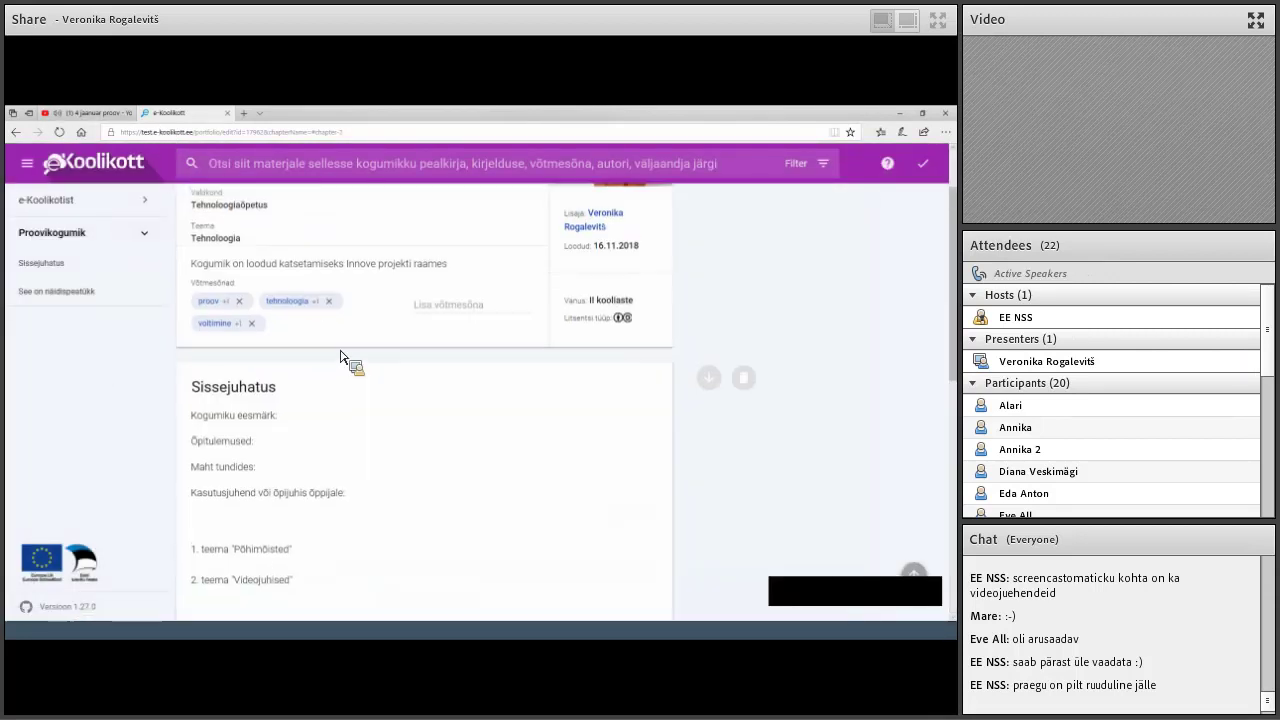
click(88, 113)
click(503, 246)
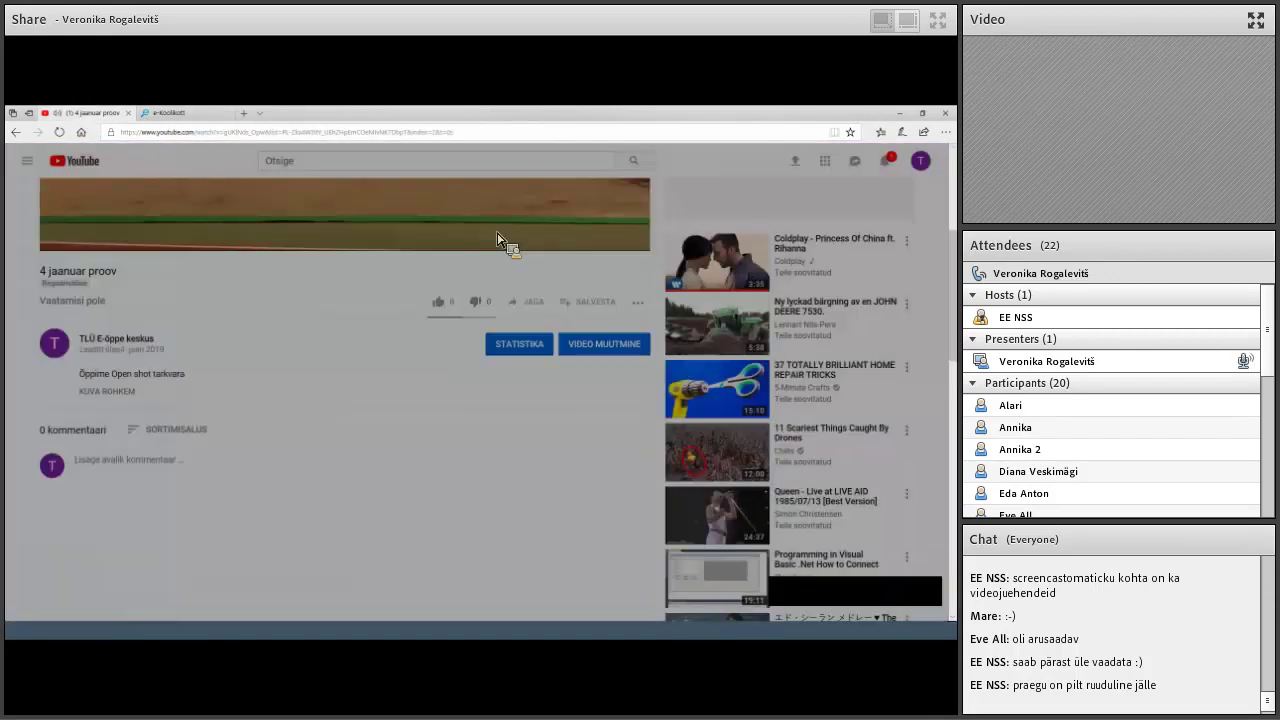
click(165, 113)
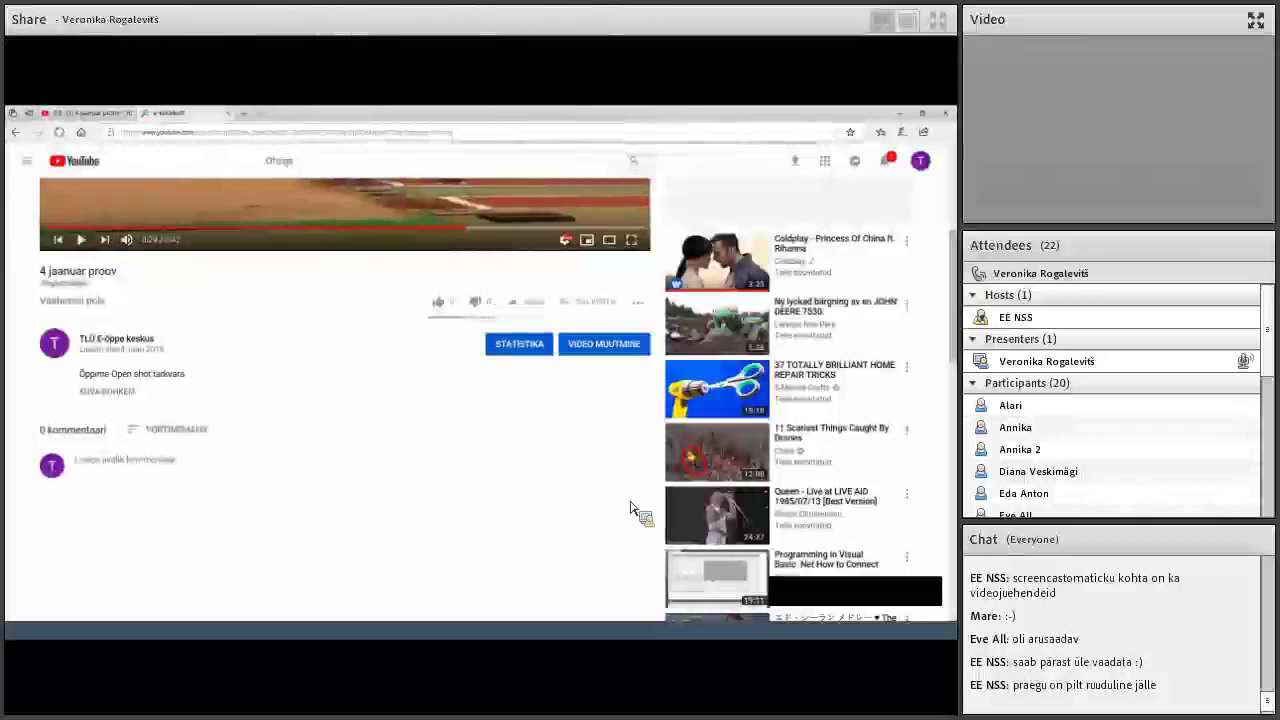
scroll(330, 500, down, 5)
click(343, 486)
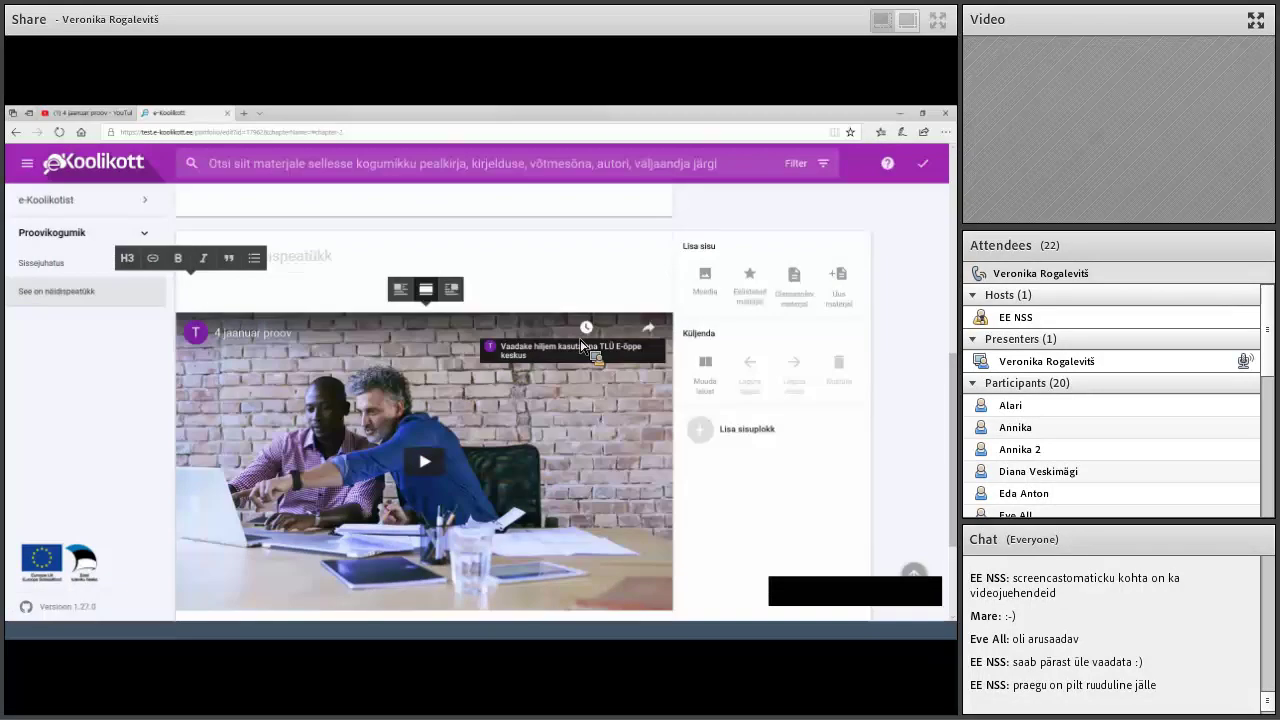
scroll(637, 326, down, 2)
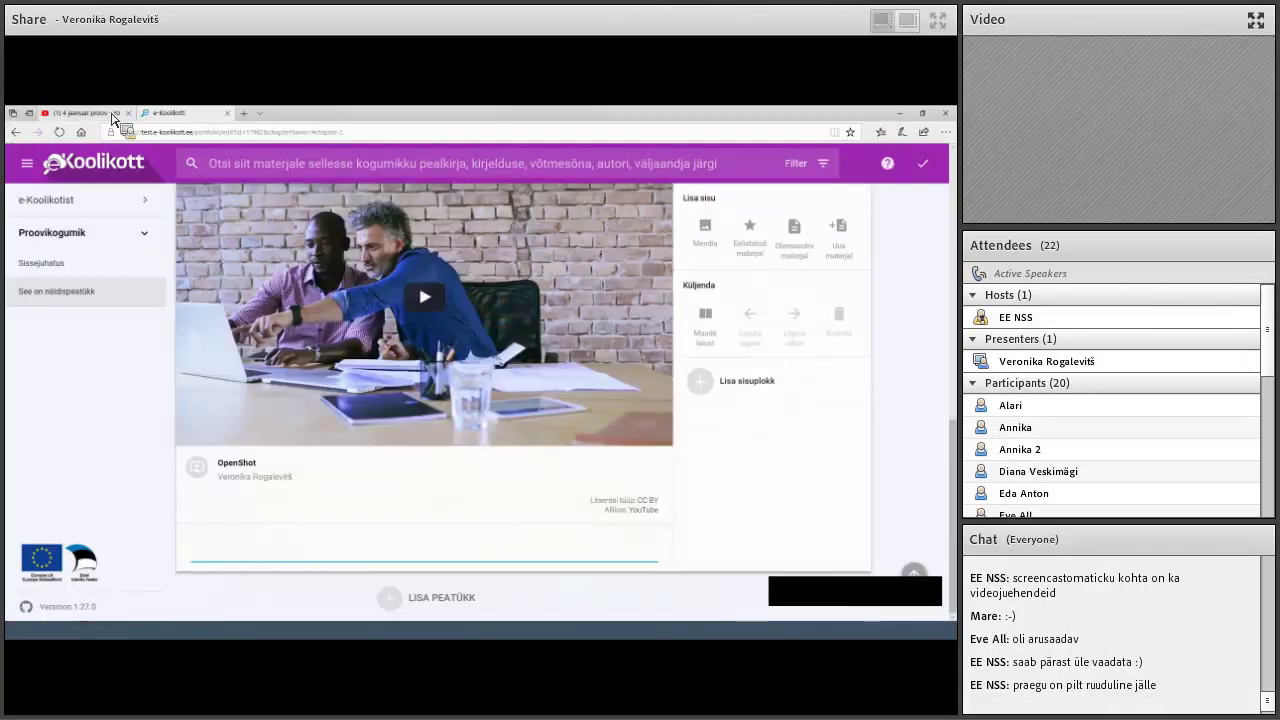
- Copy the Proov playlist link from its Jagamine panel and go back to e-Koolikott
click(72, 113)
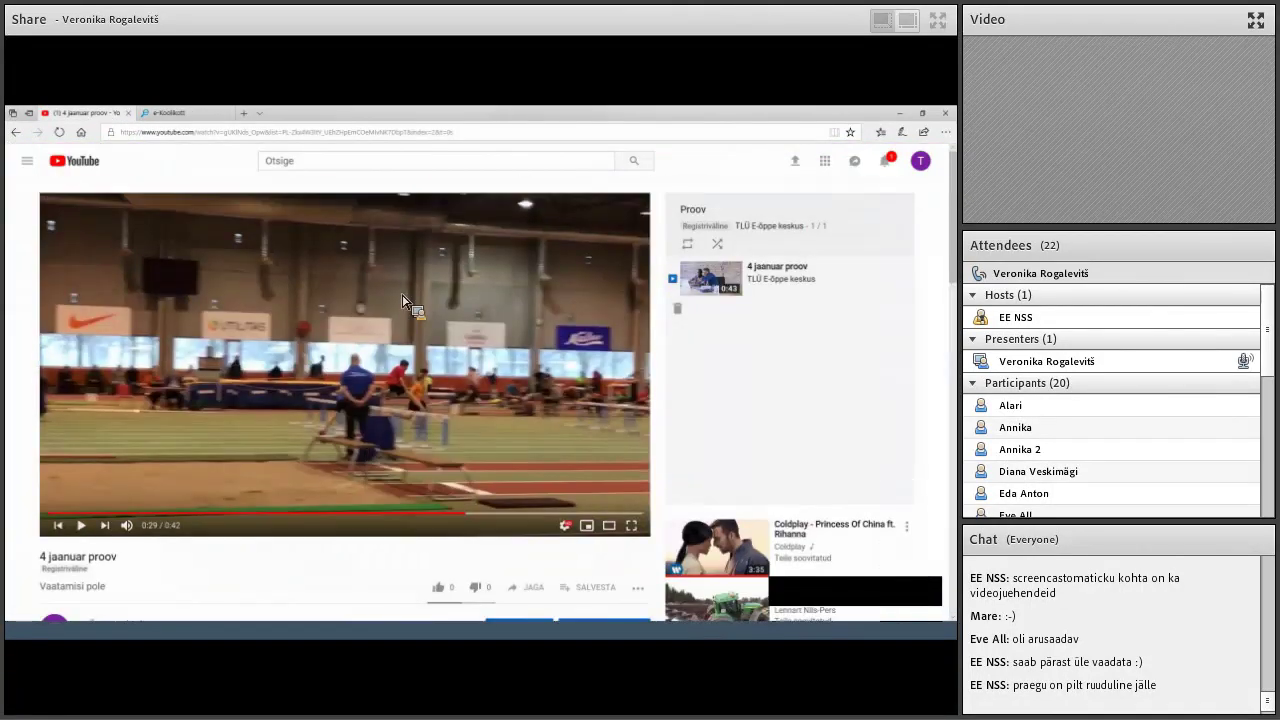
click(15, 134)
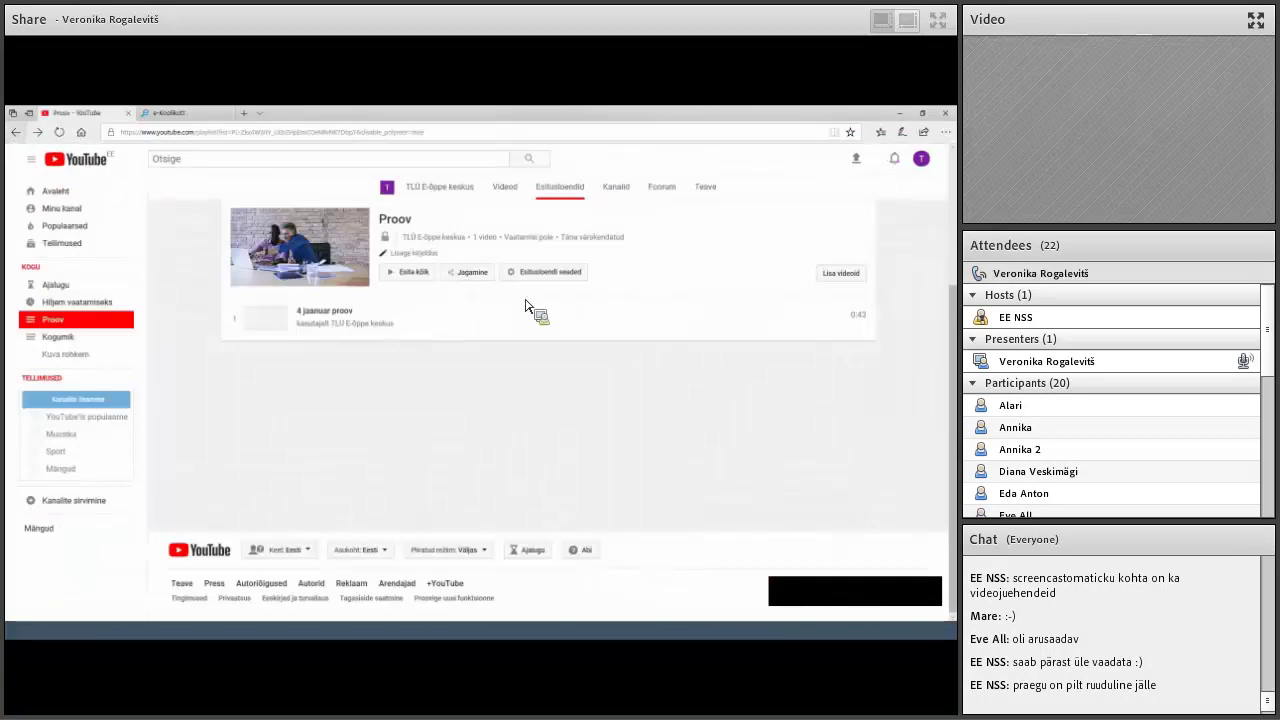
click(471, 279)
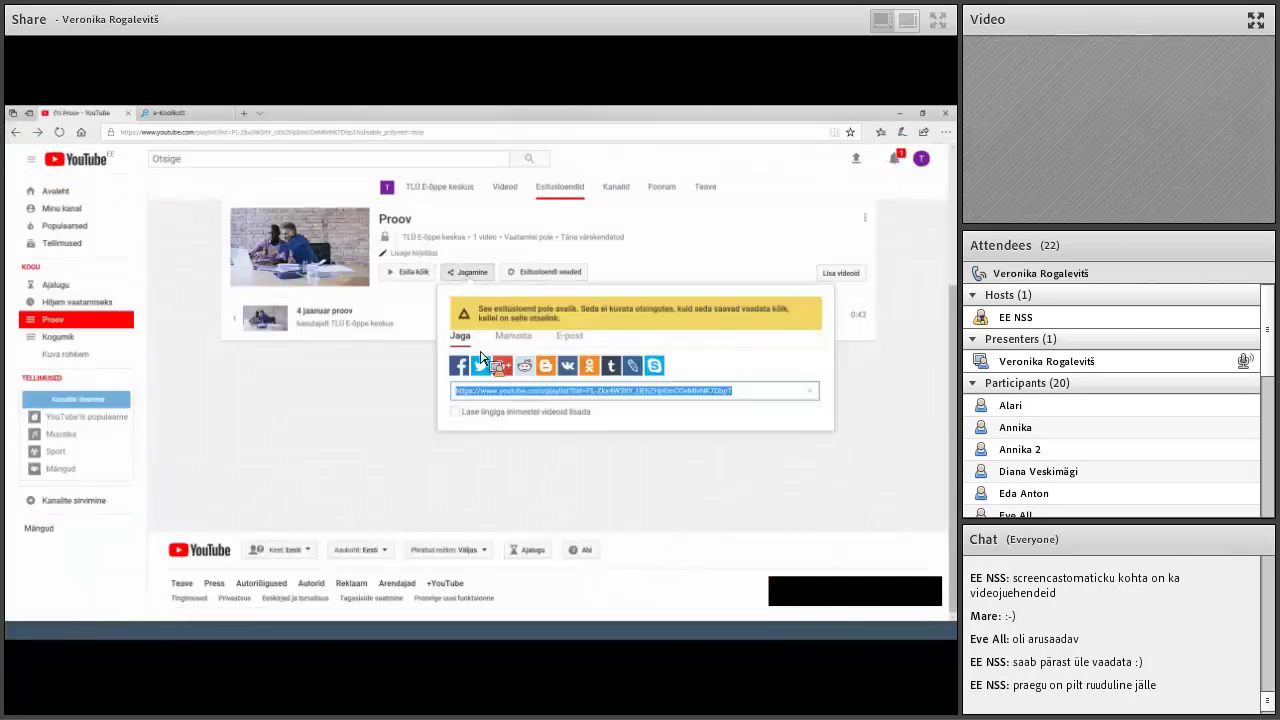
right_click(508, 401)
click(522, 441)
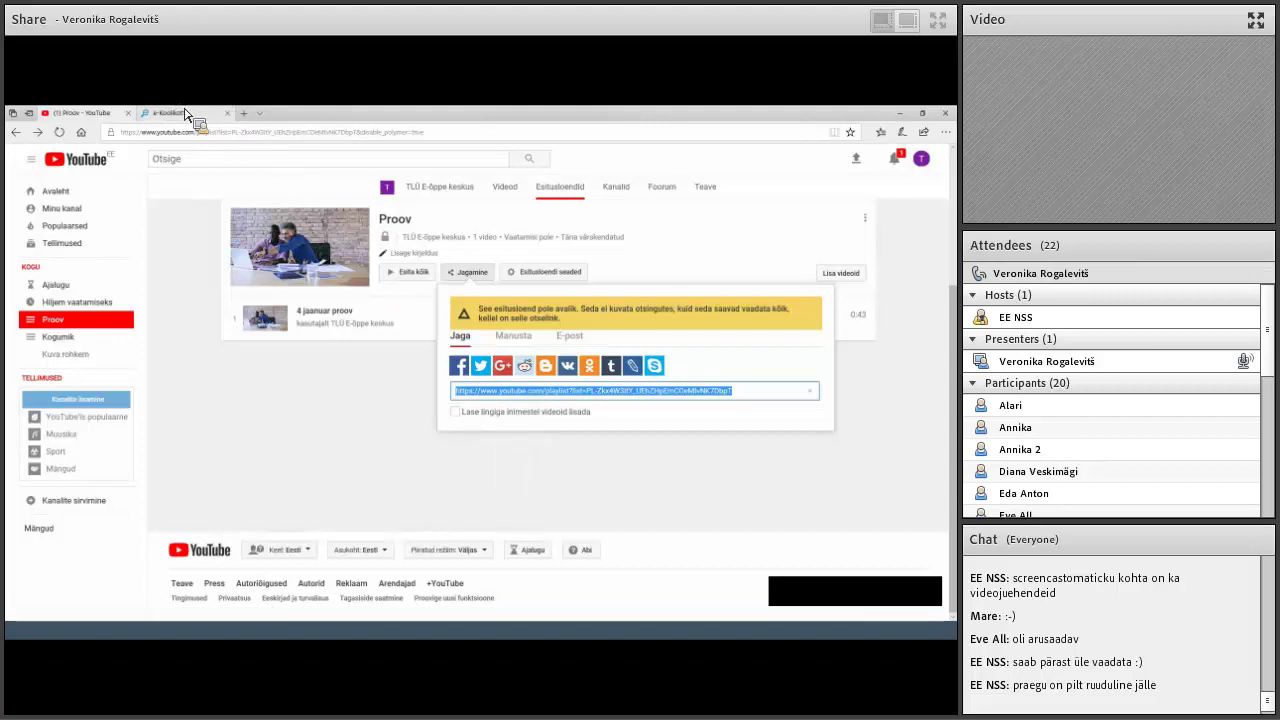
click(182, 113)
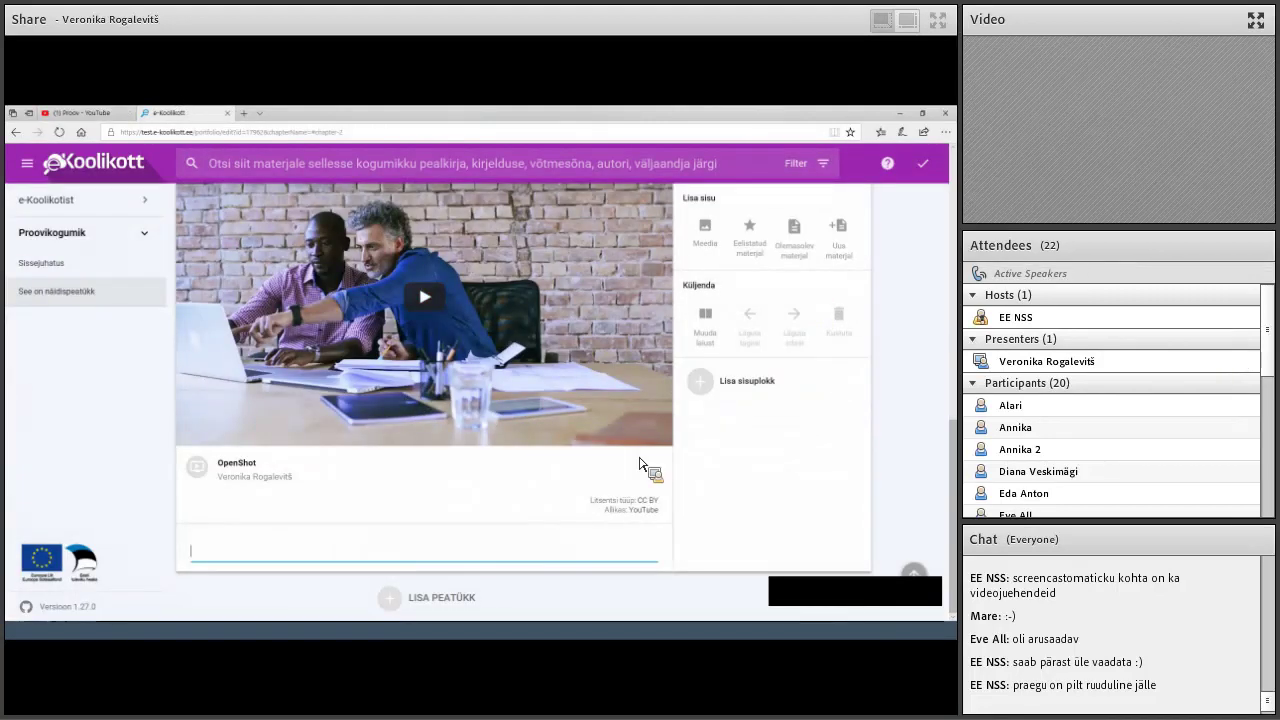
- Add a chapter titled 'Kogumik' to Proovikogumik and start adding media to it
key(ctrl+v)
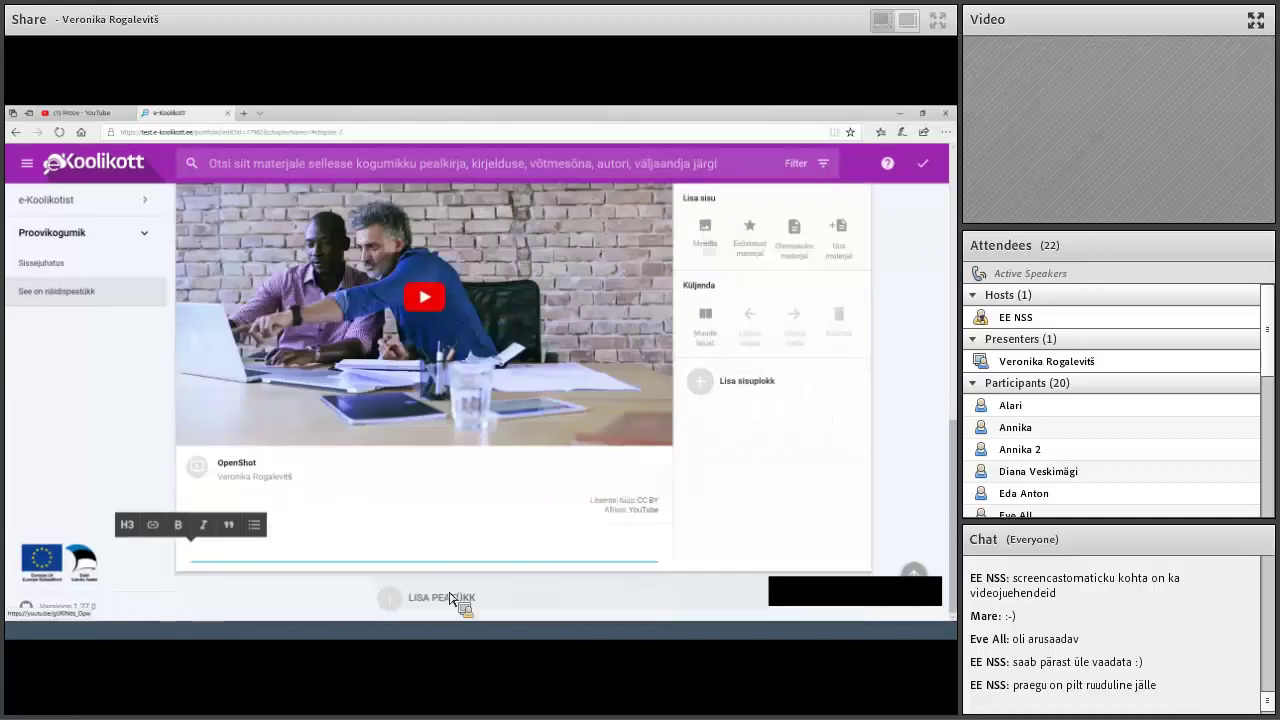
click(440, 600)
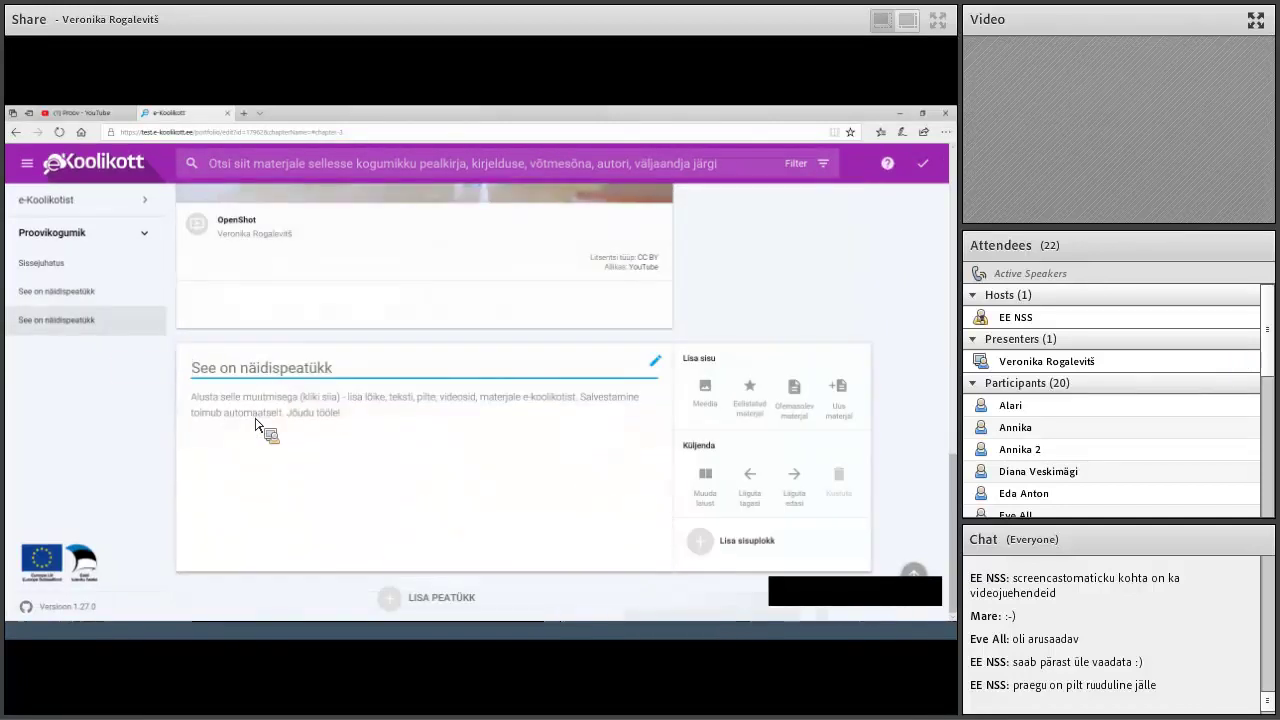
click(245, 402)
click(302, 370)
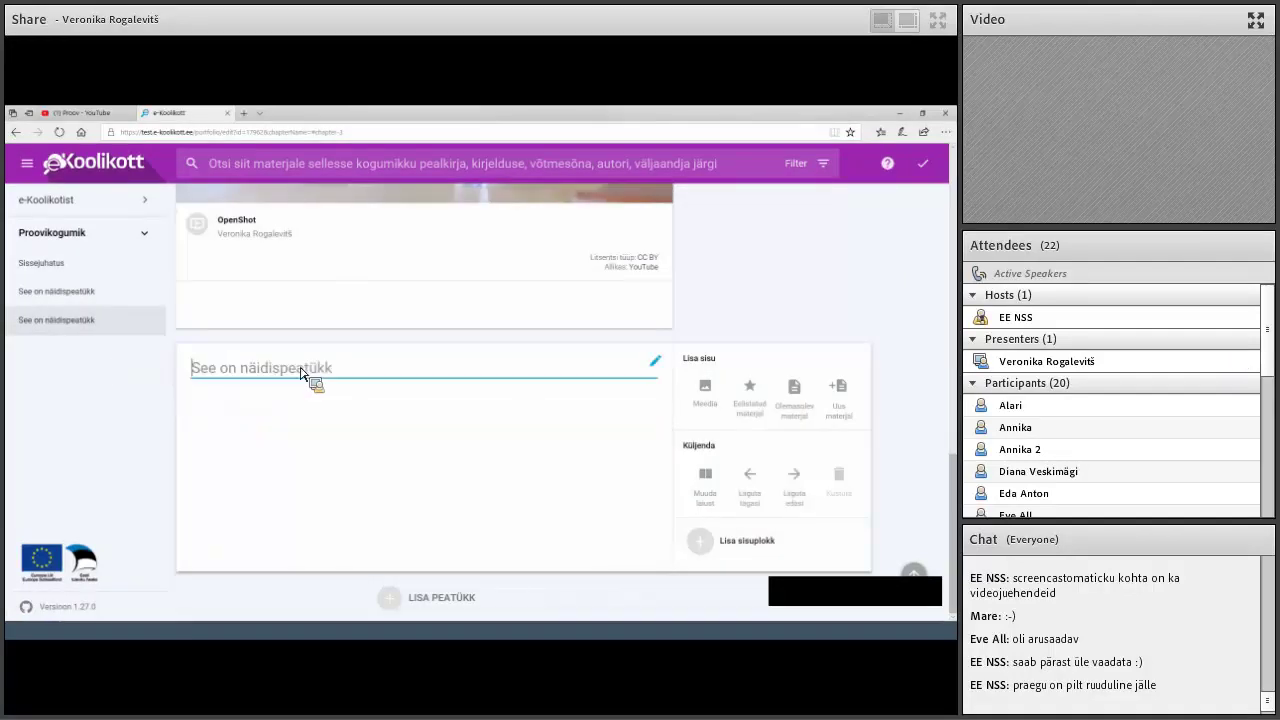
text(Kogumik)
click(428, 416)
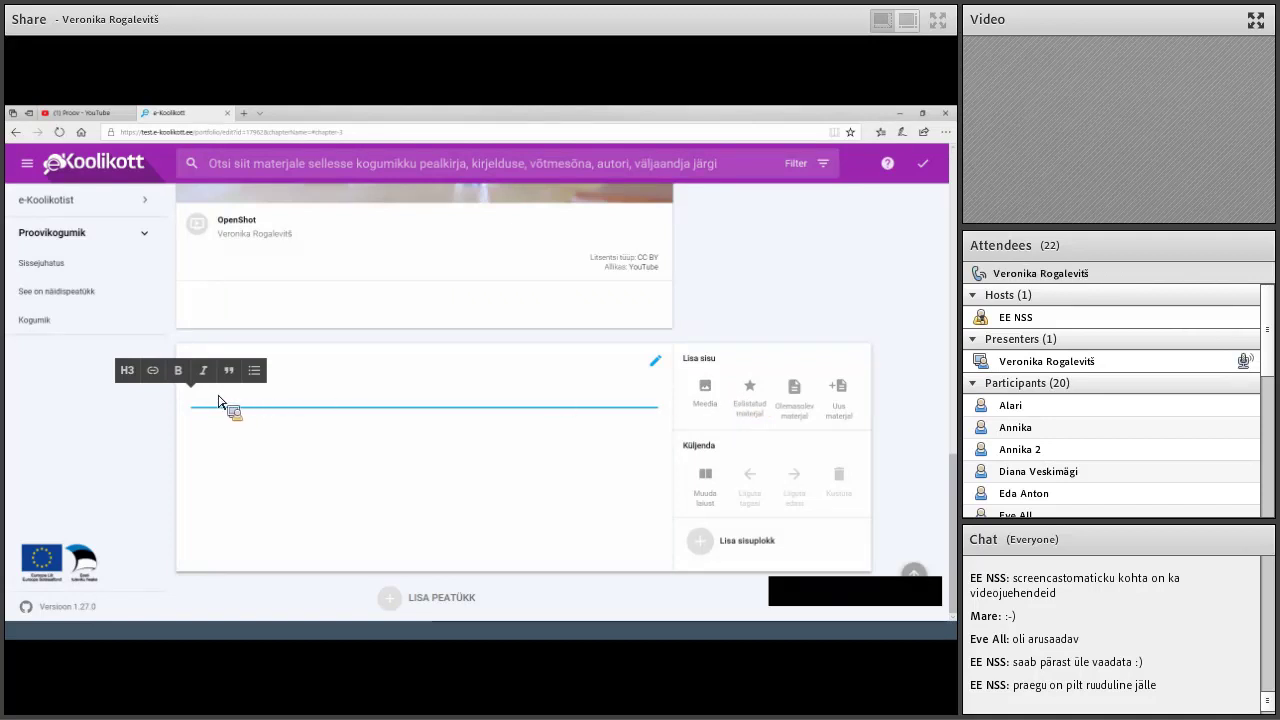
click(706, 392)
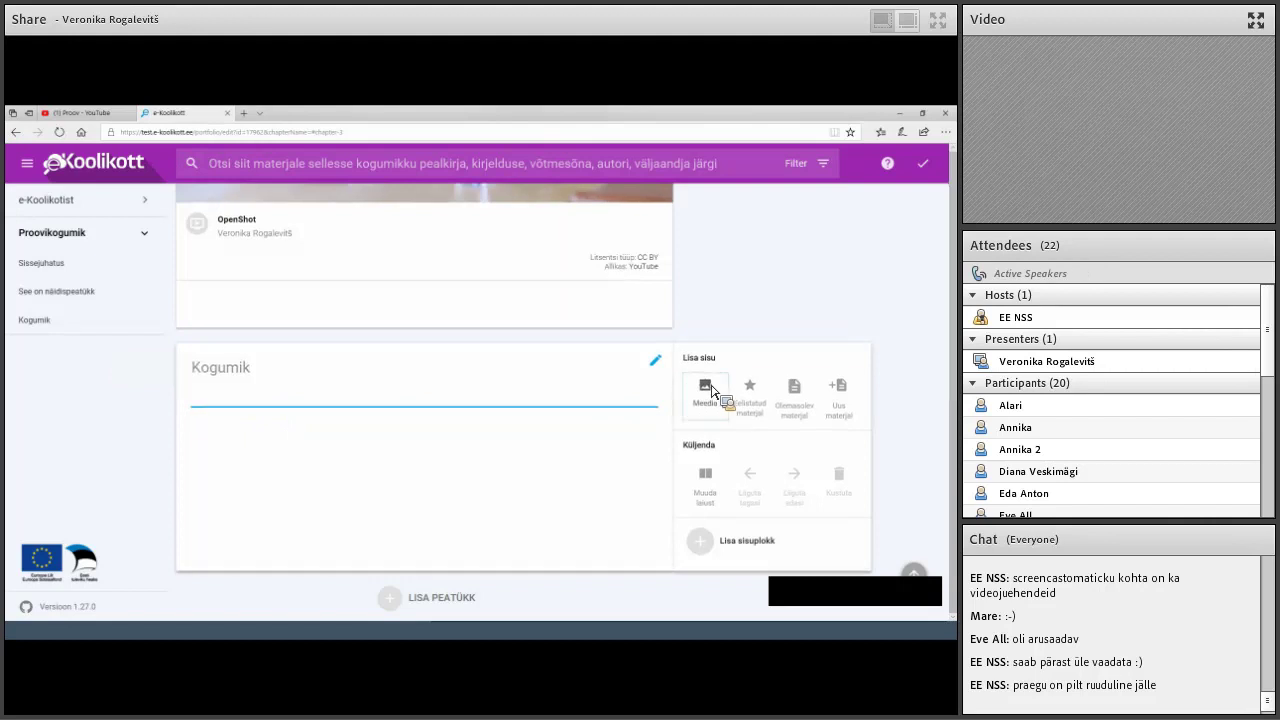
- Paste the playlist URL into the Lisa meedia link field, then close the form after the format error
click(414, 297)
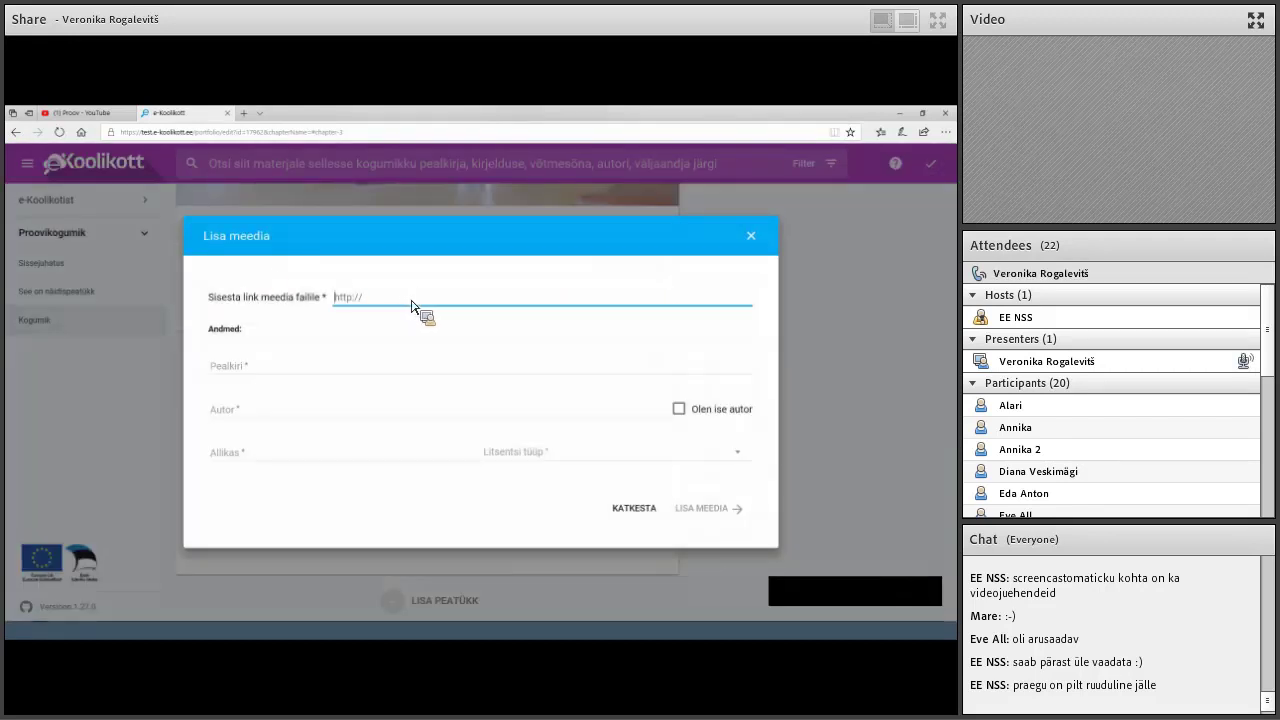
text(https://www.youtube.com/playlist?list=PL-Zkx4W3ItY_UEhZHpEmCOeMIvNK7DbpT)
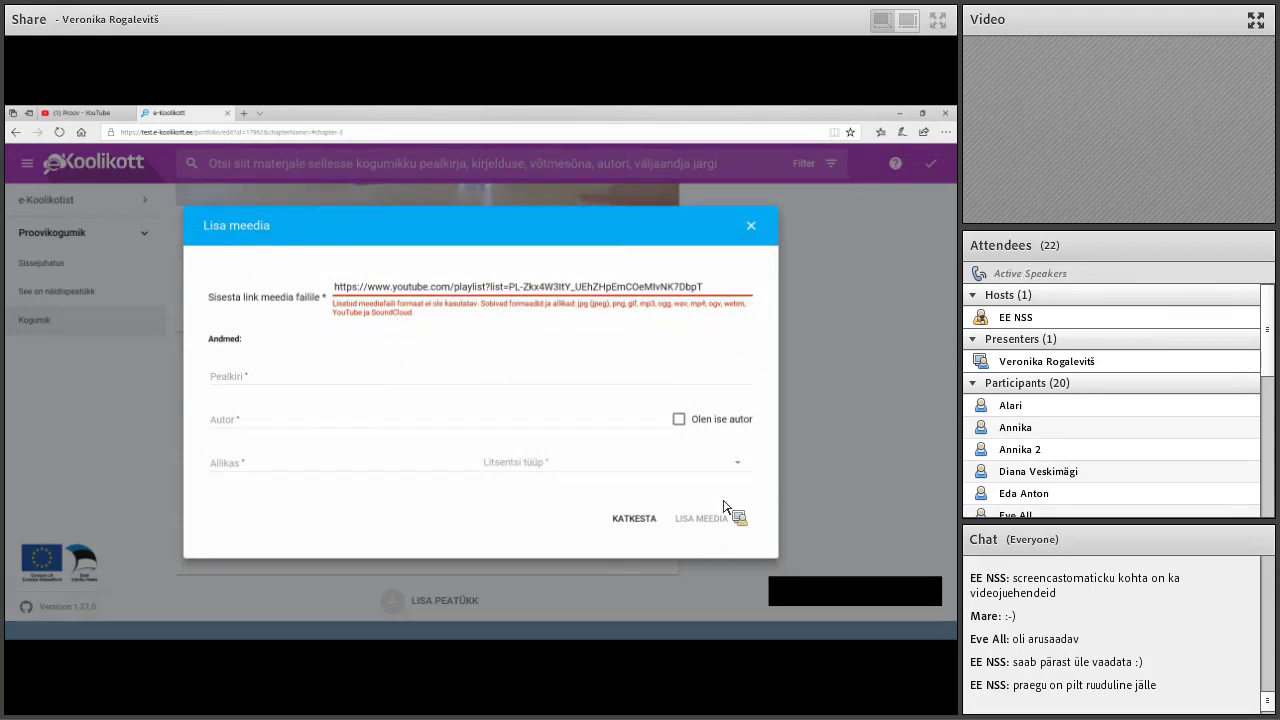
click(751, 227)
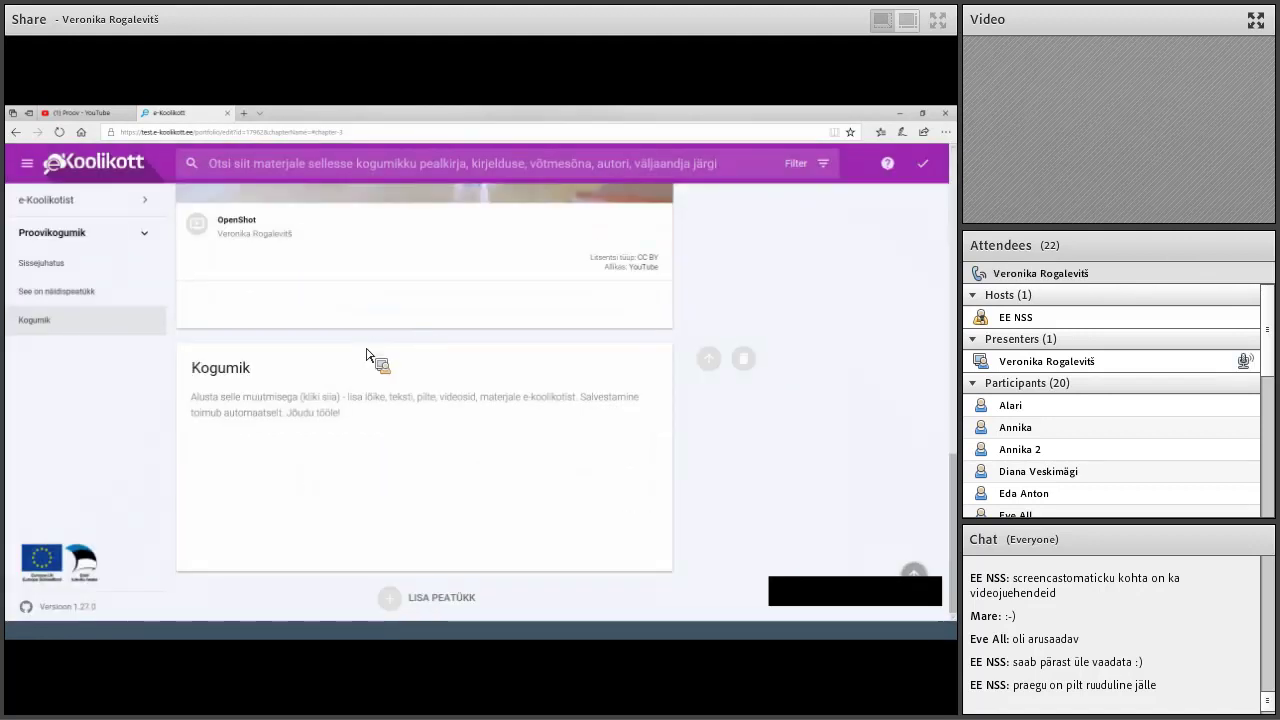
- Type 'Kogumik asub siin' and link the word 'siin' to the pasted playlist URL
click(243, 412)
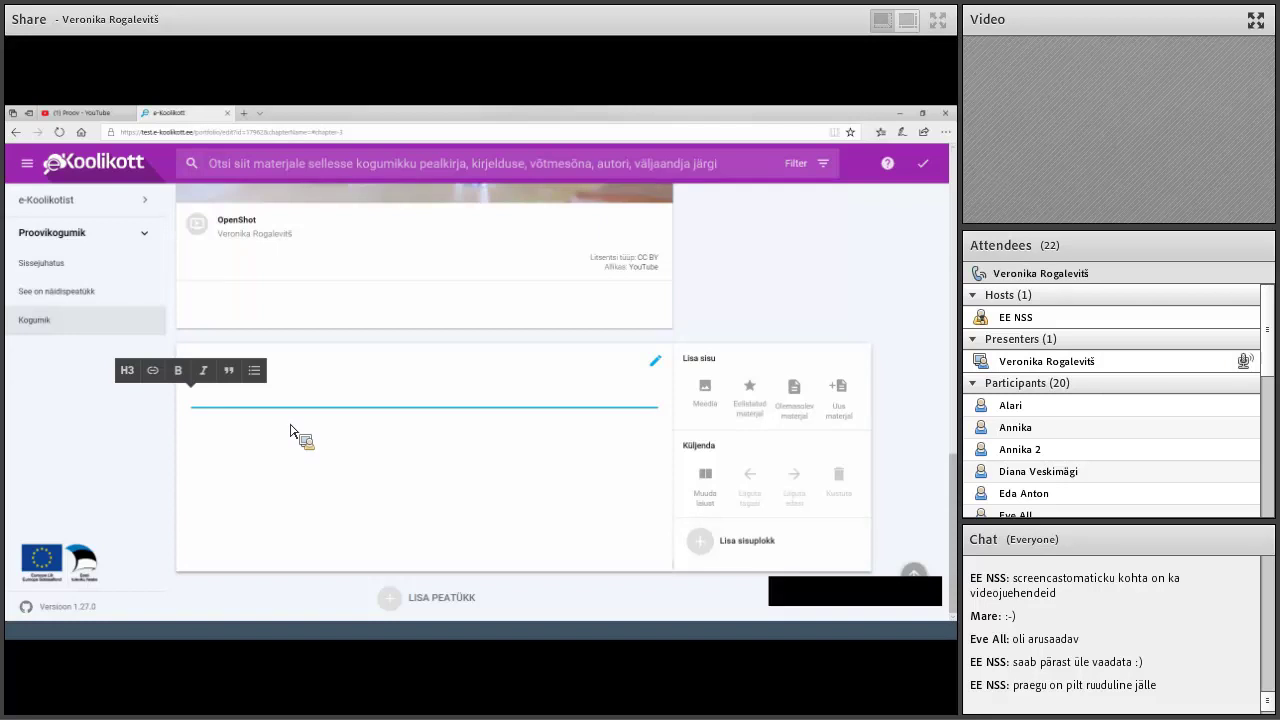
text(Kogumik asub siin)
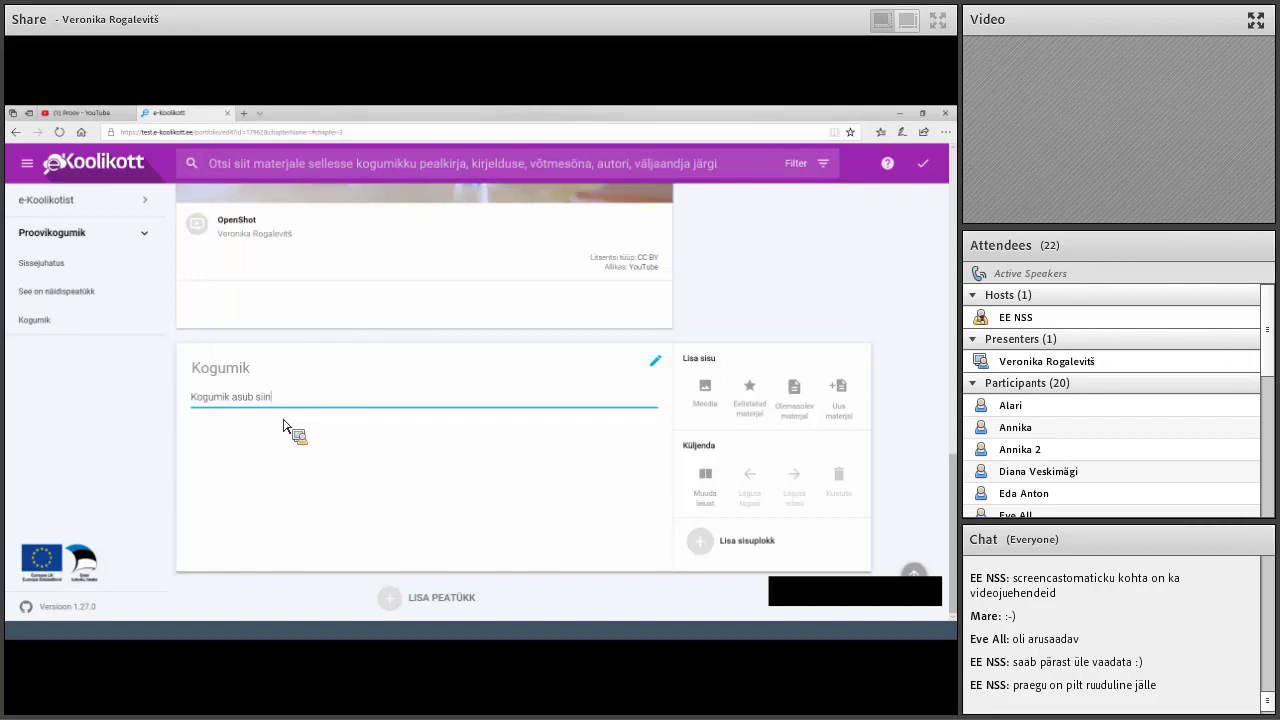
double_click(259, 398)
click(228, 371)
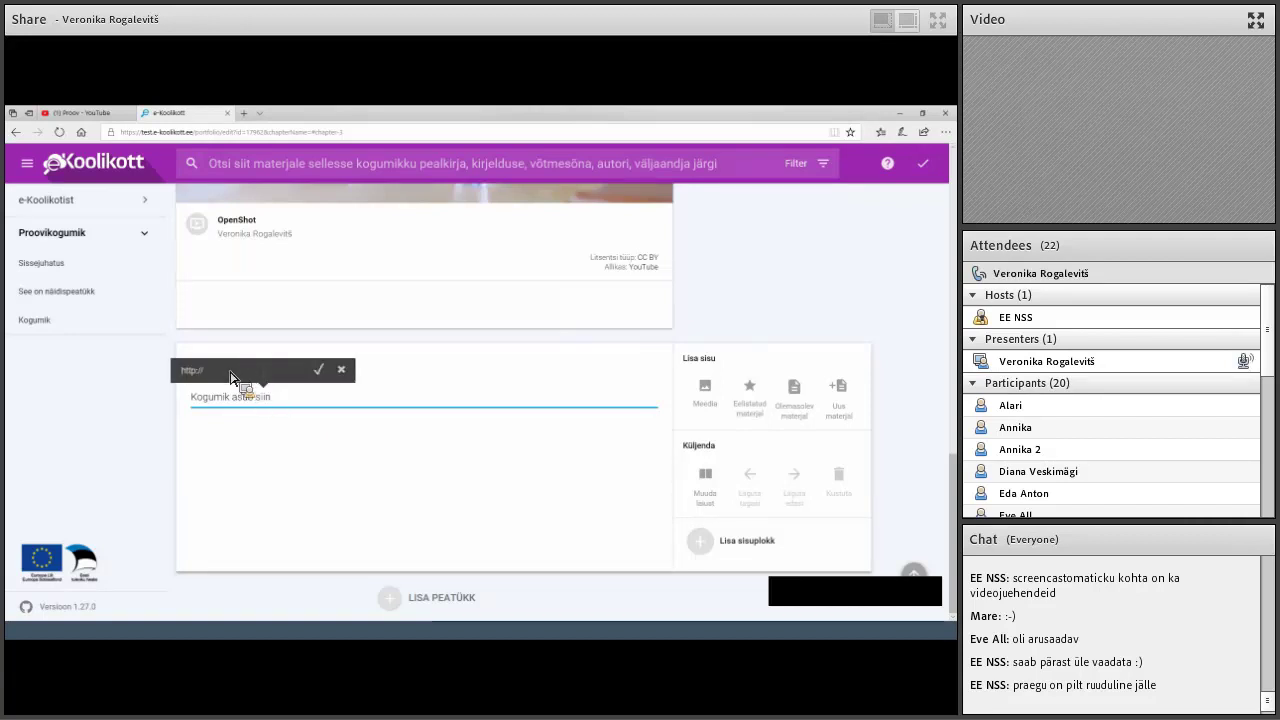
key(ctrl+v)
click(318, 372)
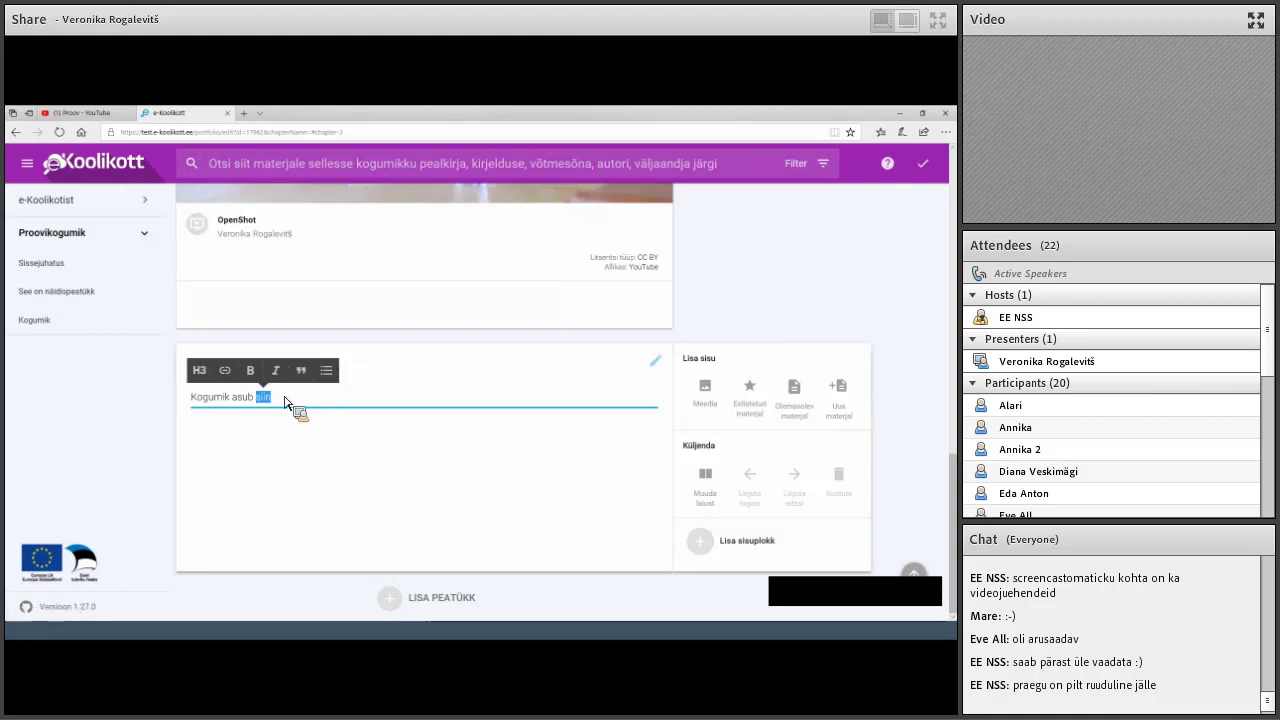